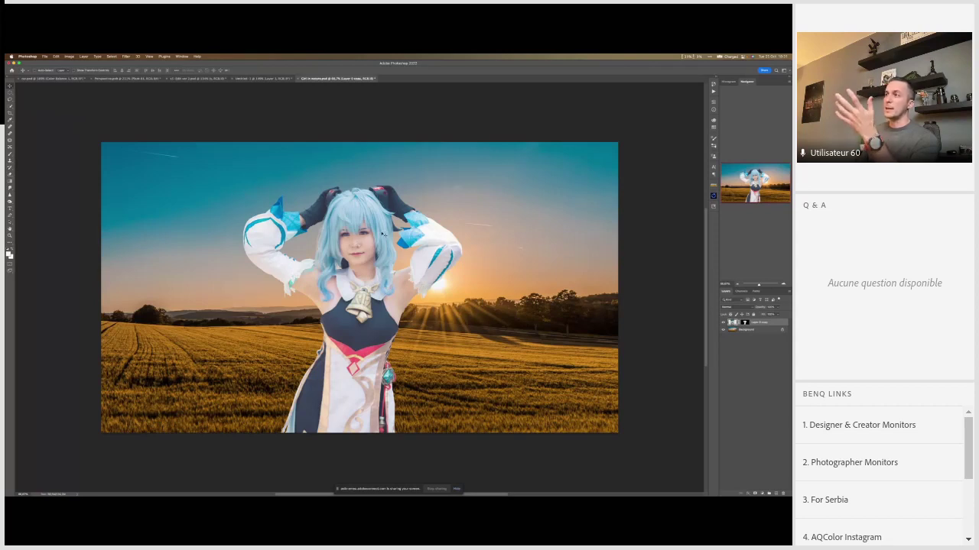
# Step: Nudge the cut-out cosplayer layer slightly sideways and toggle its layer mask off and on to compare the cut-out with the original photo
pyautogui.moveTo(365, 303); pyautogui.dragTo(368, 304)
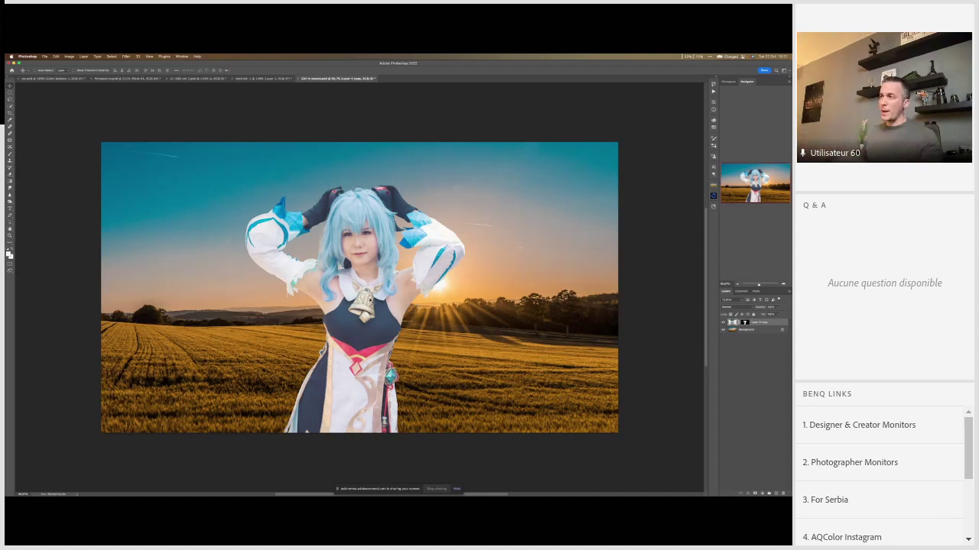
pyautogui.keyDown('shift'); pyautogui.click(745, 323); pyautogui.keyUp('shift')
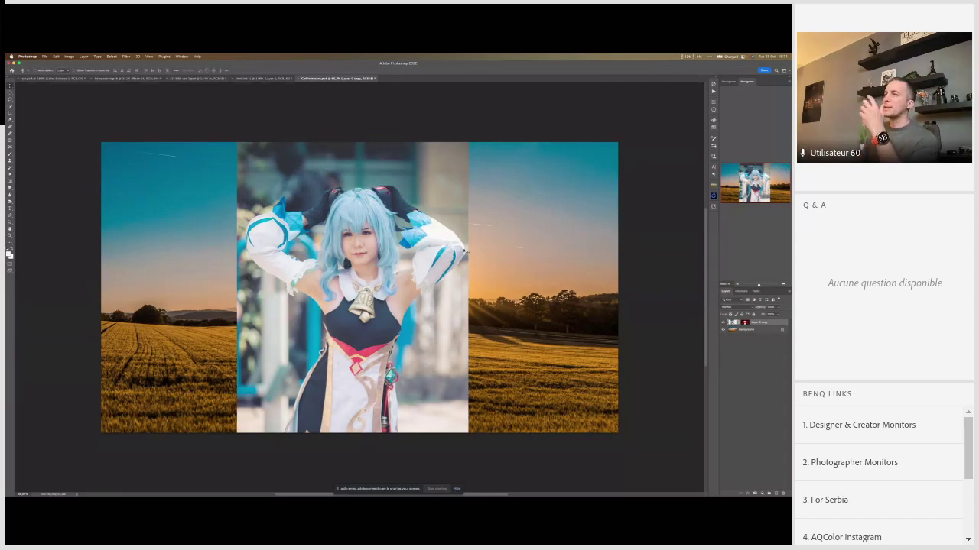
pyautogui.keyDown('shift'); pyautogui.click(746, 322); pyautogui.keyUp('shift')
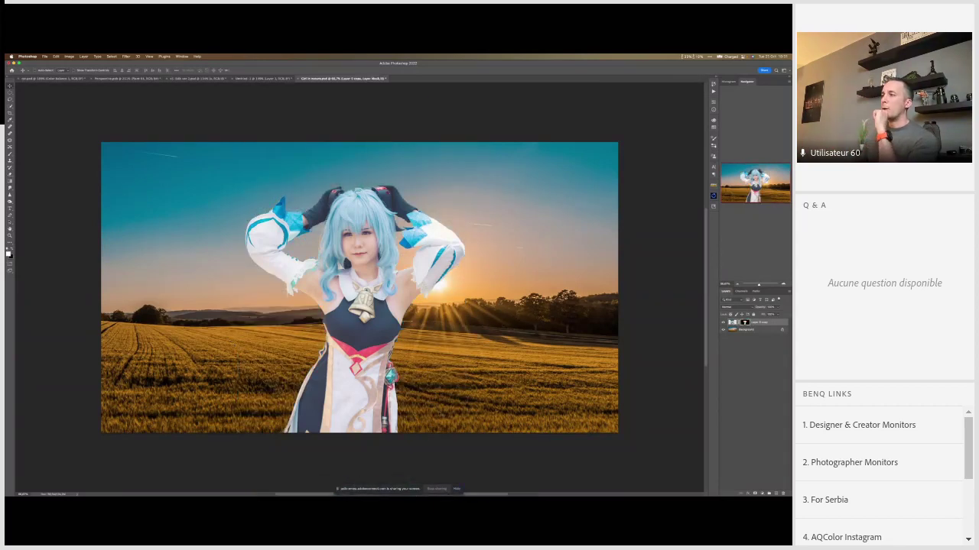
# Step: Switch to Blender and toggle the point light off and on to compare its effect on the scene
pyautogui.click(473, 487)
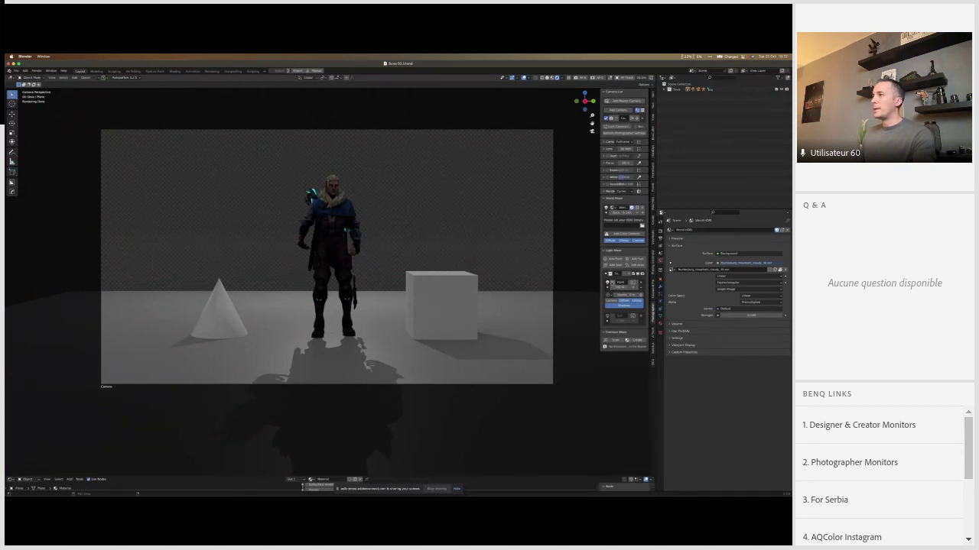
pyautogui.click(608, 283)
pyautogui.click(608, 283)
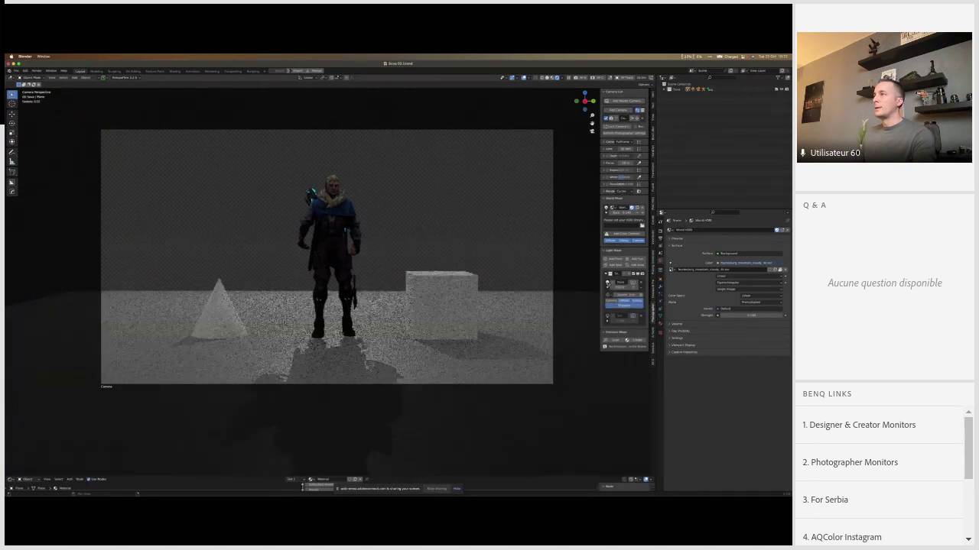
# Step: Try different heights for the point light behind the character along the Z axis
pyautogui.press('g')
pyautogui.press('z')
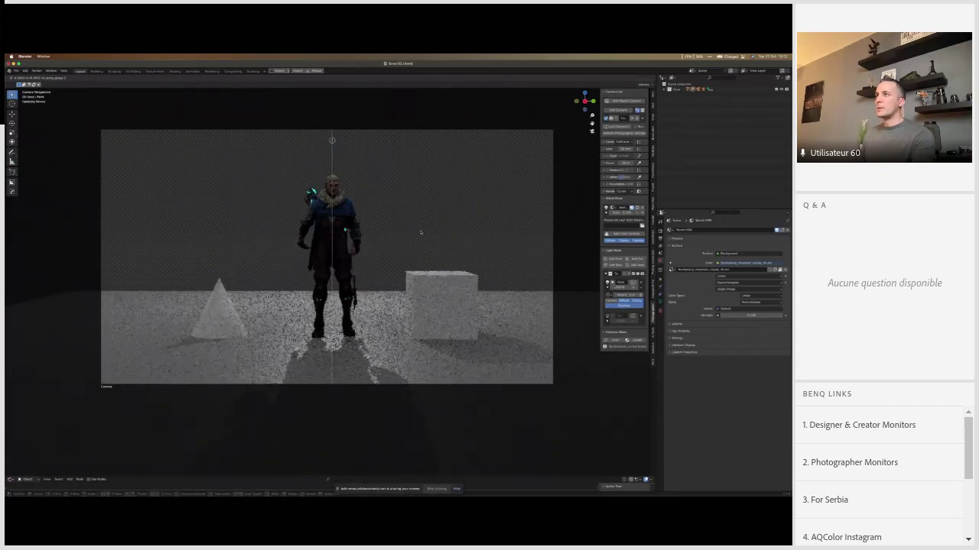
pyautogui.moveTo(431, 247)
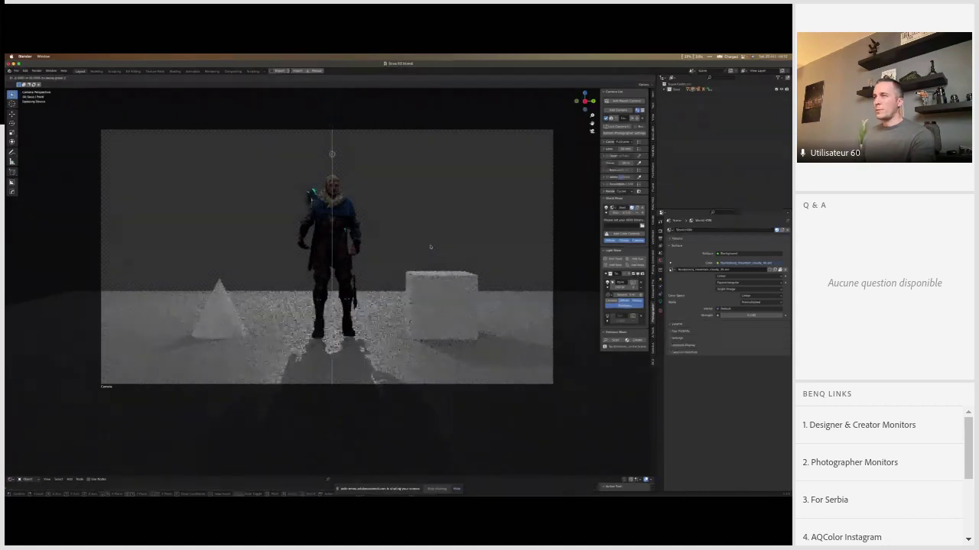
pyautogui.click(388, 247)
# Step: Try the point light at other positions, and lower it along the Z axis behind the character to lengthen the shadows
pyautogui.press('g')
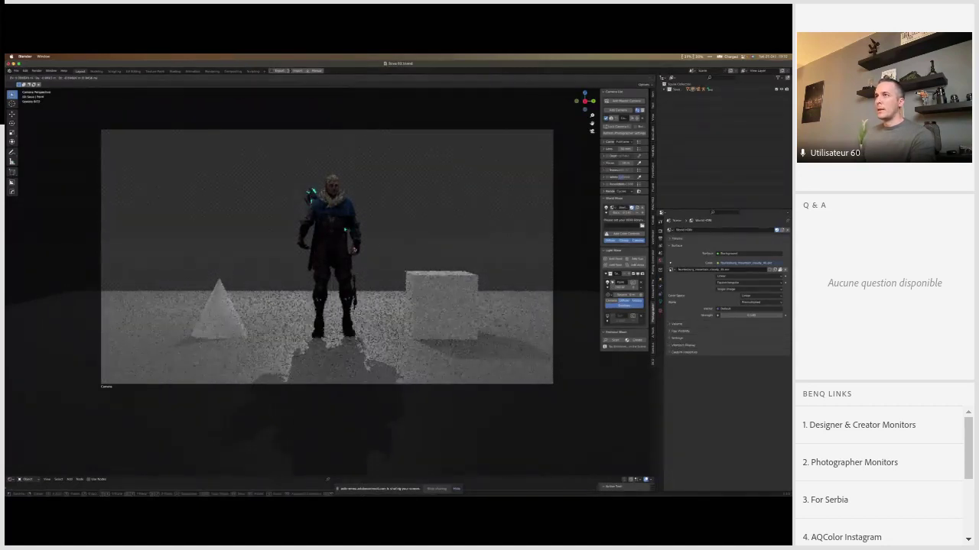
pyautogui.moveTo(417, 255)
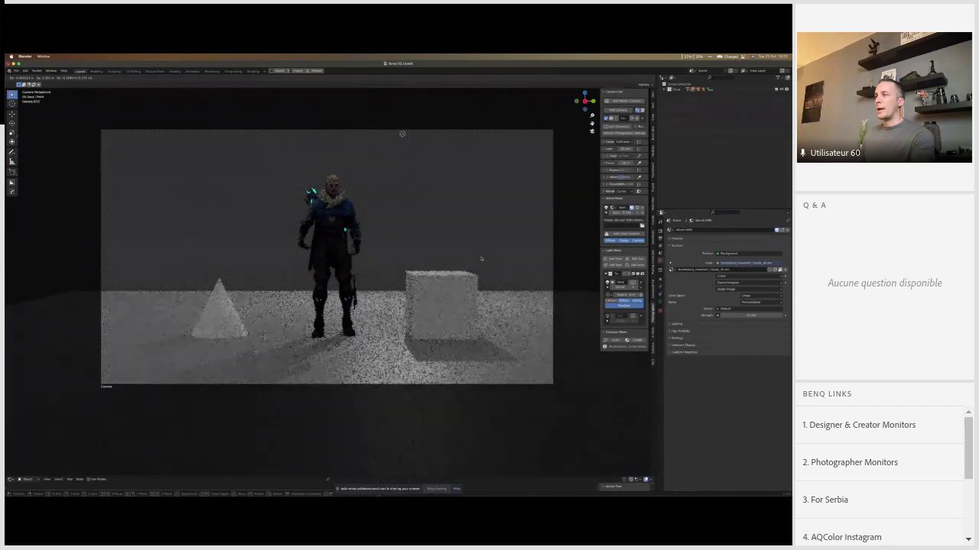
pyautogui.press('z')
pyautogui.moveTo(409, 198)
pyautogui.moveTo(397, 130)
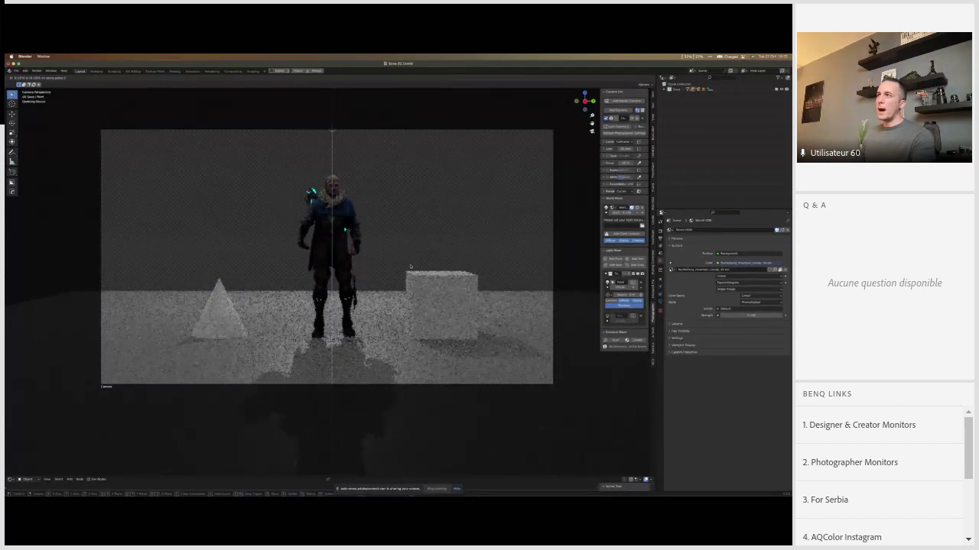
pyautogui.moveTo(418, 311)
pyautogui.moveTo(422, 337)
pyautogui.press('Return')
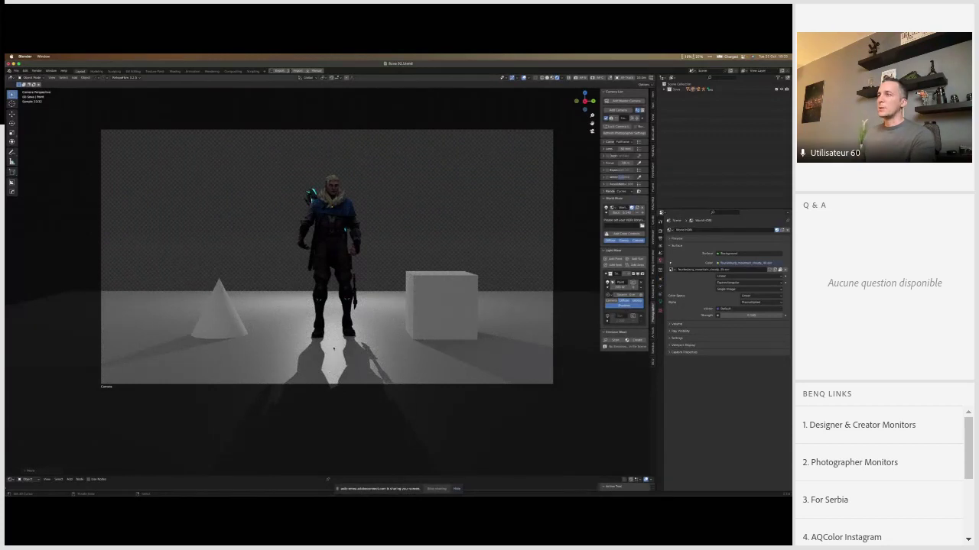
# Step: Enlarge the point light's radius in two stages to soften the shadows of the character, cone and cube
pyautogui.scroll(1, 334, 350)
pyautogui.moveTo(333, 350); pyautogui.dragTo(334, 355)
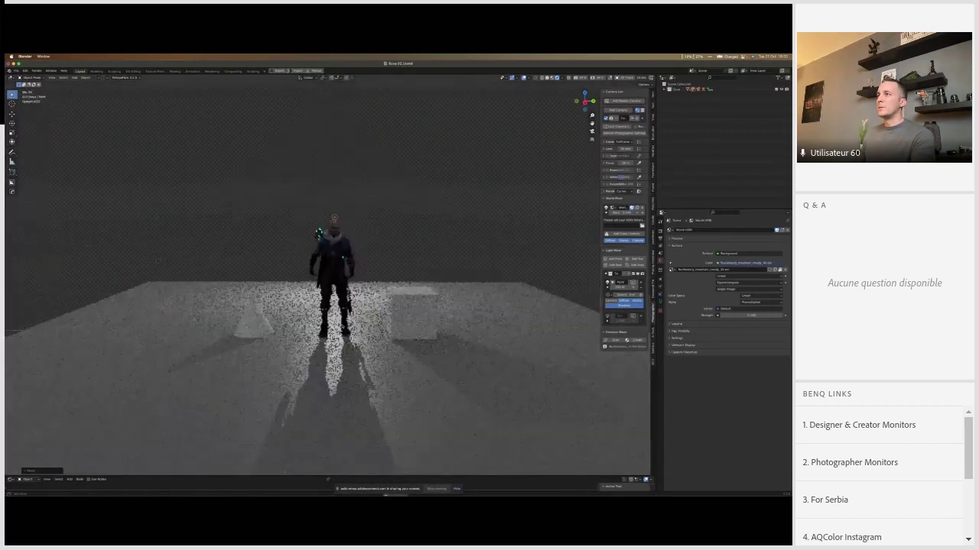
pyautogui.press('KP_0')
pyautogui.moveTo(347, 220); pyautogui.dragTo(346, 261)
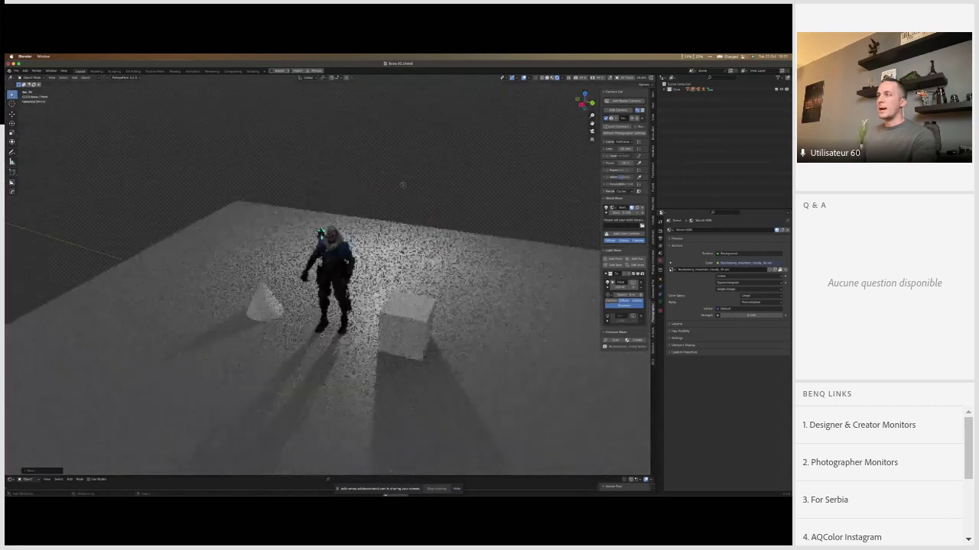
pyautogui.moveTo(402, 185); pyautogui.dragTo(425, 156)
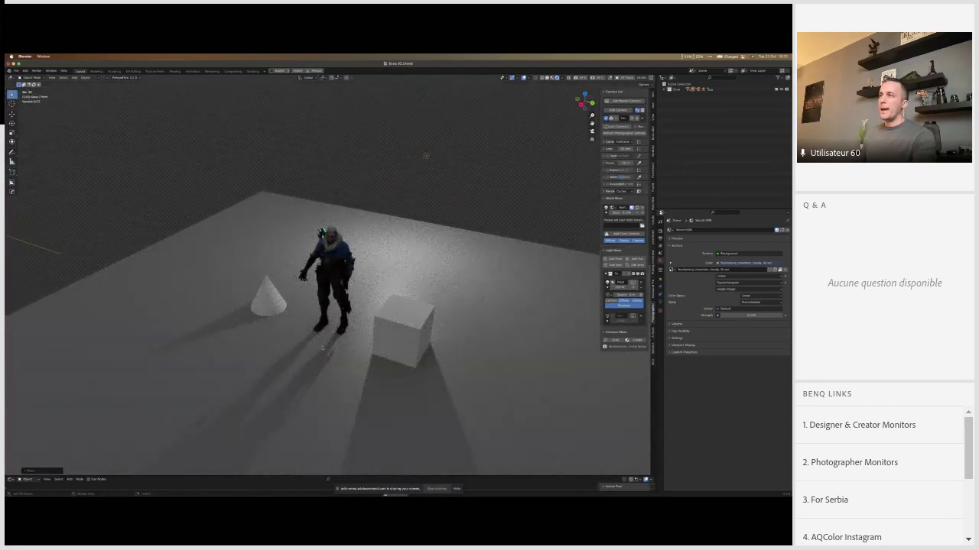
pyautogui.scroll(3, 426, 156)
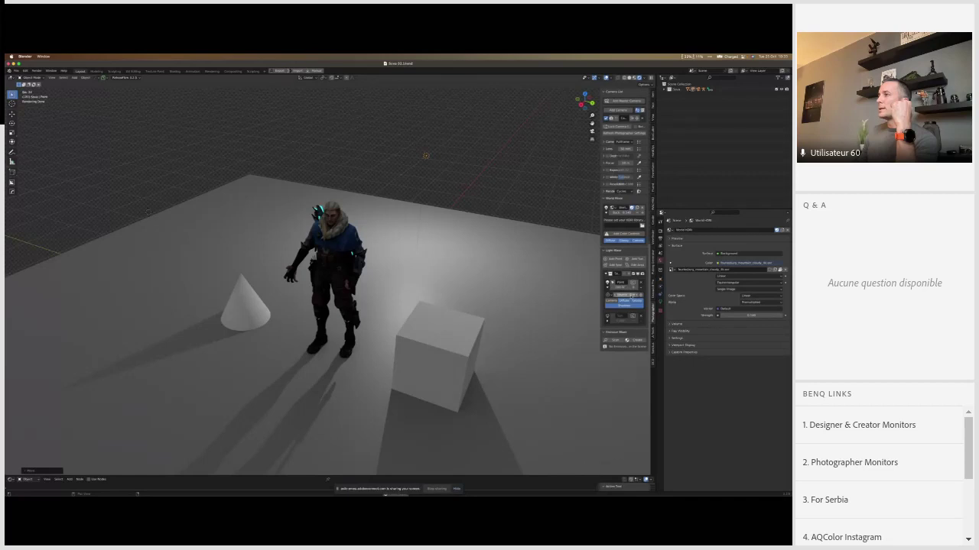
pyautogui.moveTo(632, 296); pyautogui.dragTo(655, 294)
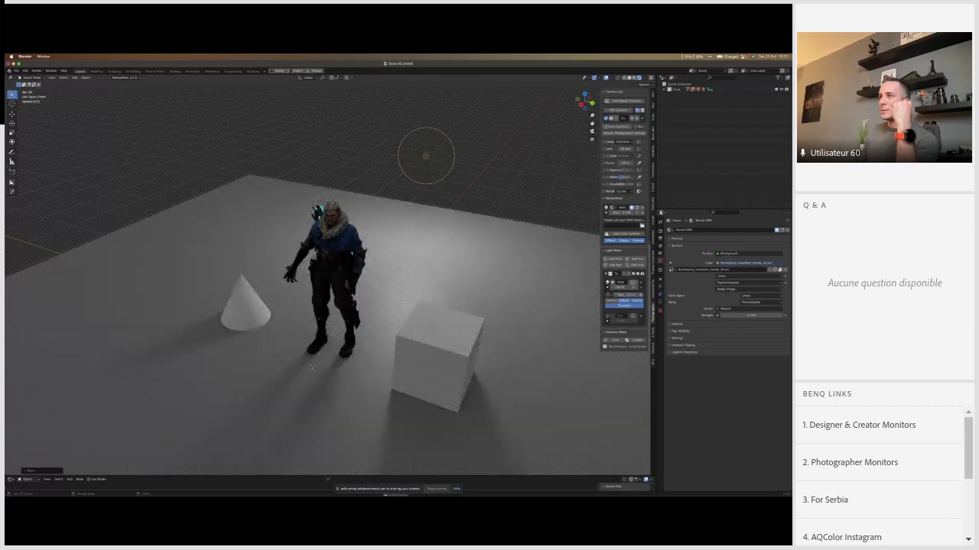
pyautogui.moveTo(629, 295); pyautogui.dragTo(644, 295)
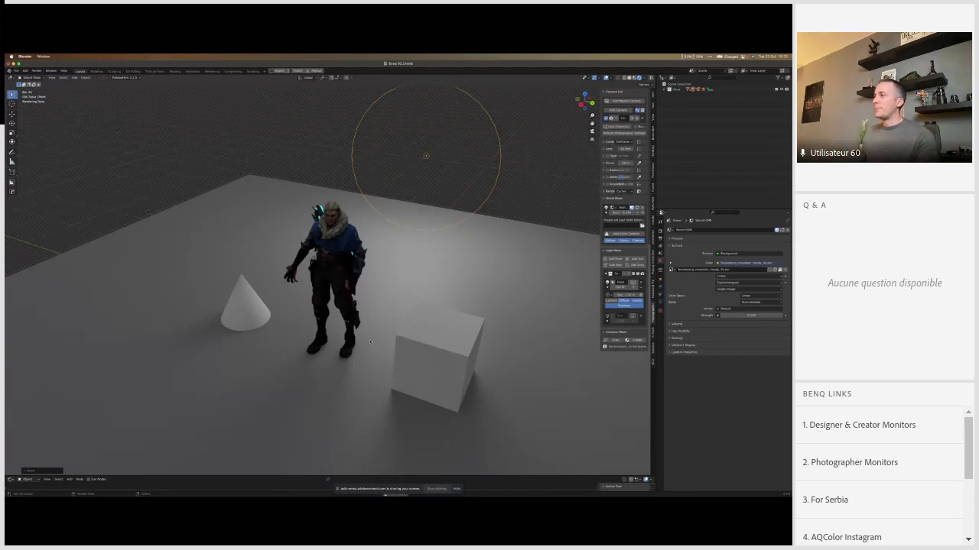
# Step: Set the point light's radius to 0 for hard shadows
pyautogui.doubleClick(626, 295)
pyautogui.write('0')
pyautogui.press('Return')
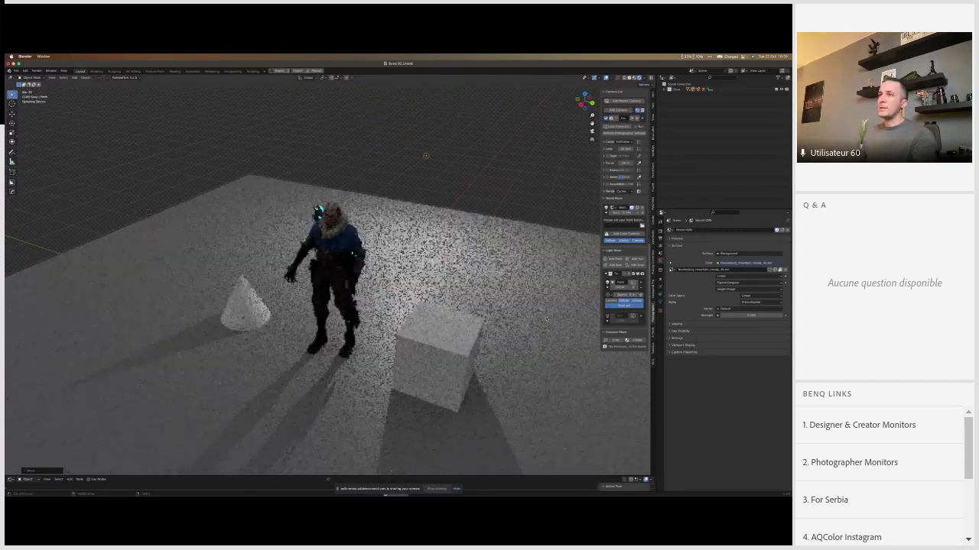
# Step: Enlarge the shader editor, select the ground plane and set its material's Base Color to dark blue
pyautogui.scroll(2, 213, 334)
pyautogui.moveTo(213, 333); pyautogui.dragTo(240, 318)
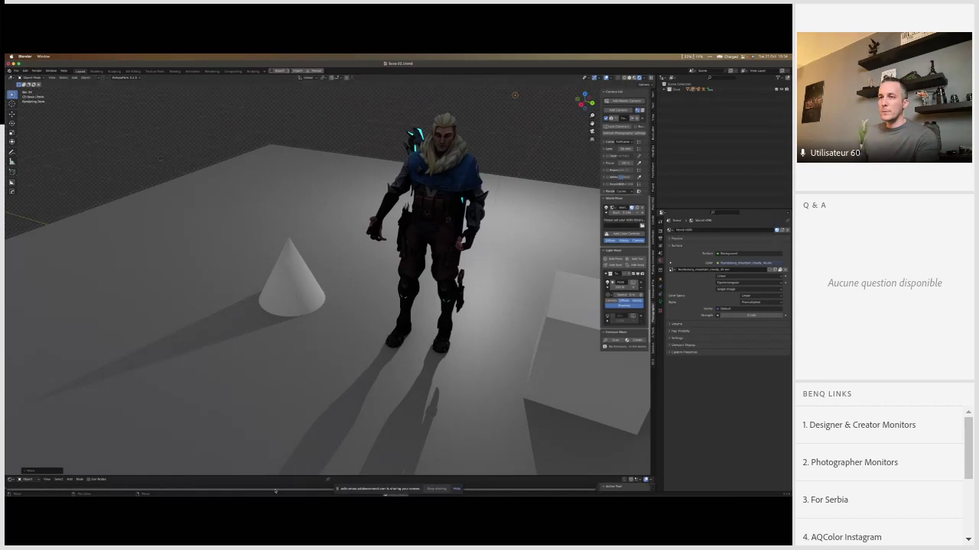
pyautogui.moveTo(276, 476); pyautogui.dragTo(276, 384)
pyautogui.click(303, 319)
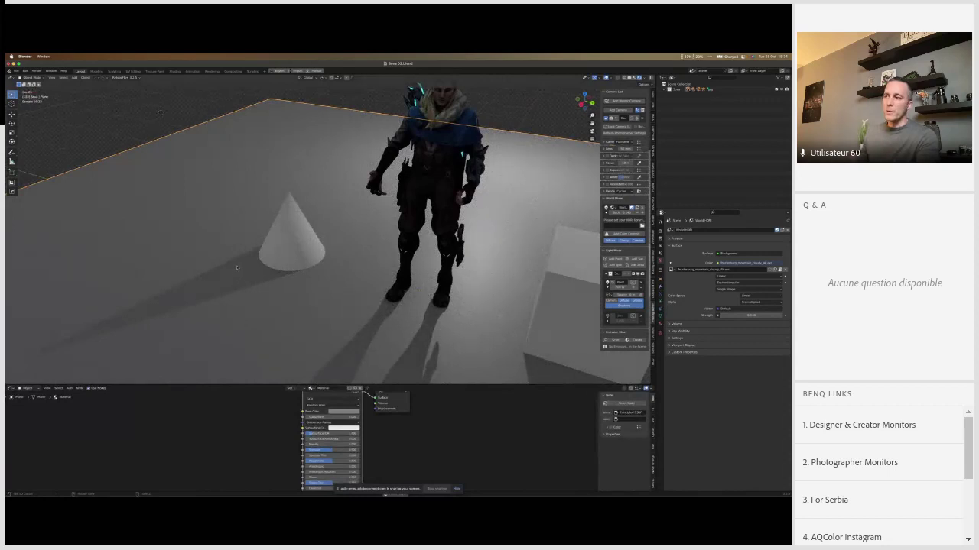
pyautogui.click(347, 413)
pyautogui.click(358, 363)
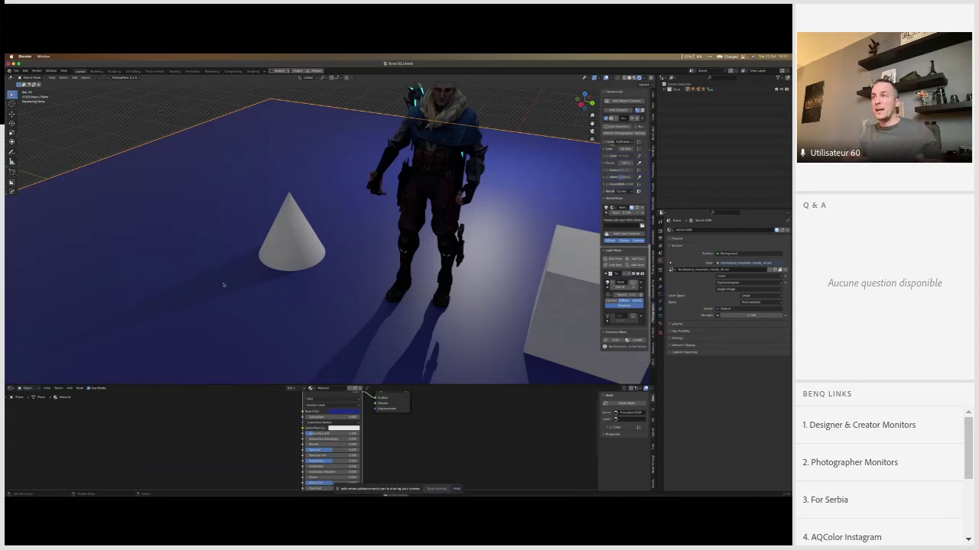
# Step: Change the ground plane's material Base Color to green
pyautogui.click(340, 413)
pyautogui.click(340, 362)
pyautogui.moveTo(340, 361); pyautogui.dragTo(331, 359)
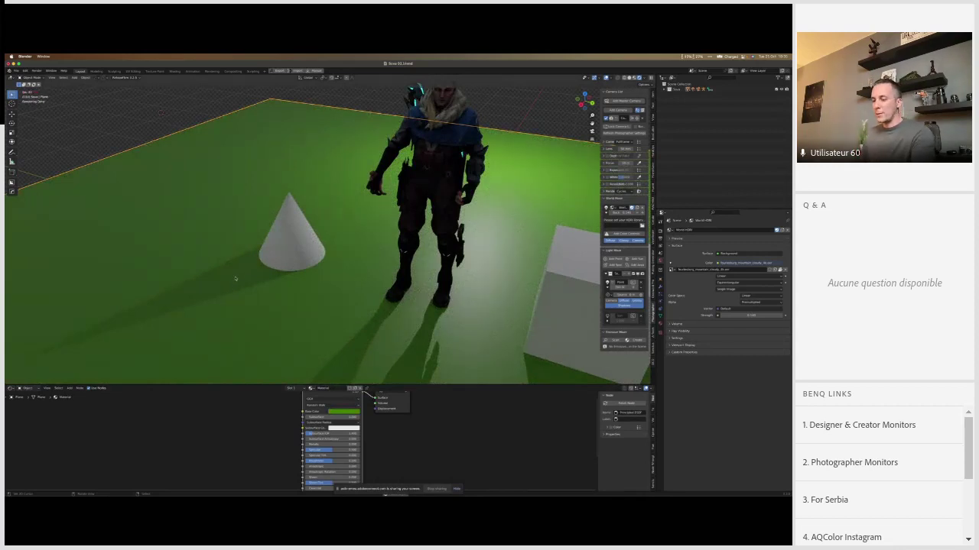
# Step: Capture the area around the cone and its shadow, switch to Photoshop and paste it as a new layer
pyautogui.moveTo(173, 177); pyautogui.dragTo(363, 323)
pyautogui.moveTo(46, 441)
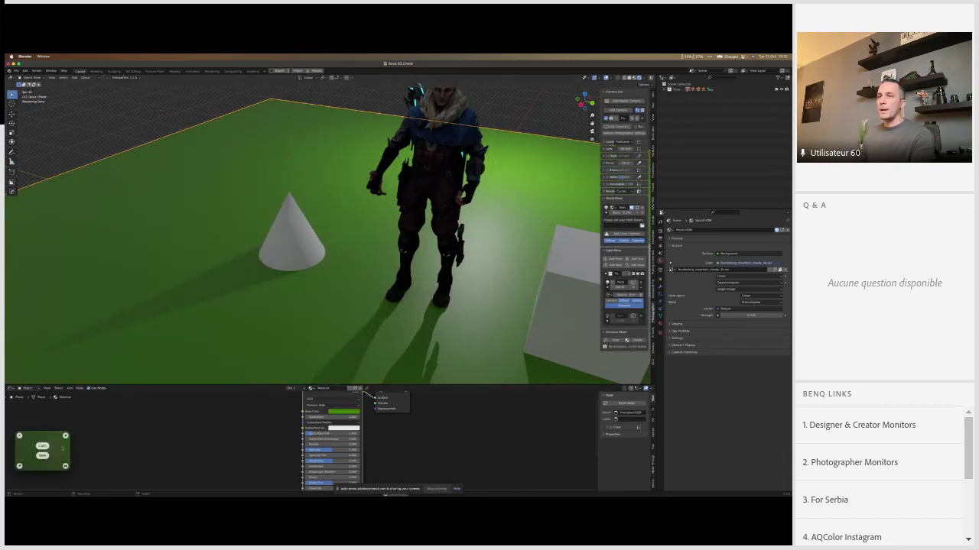
pyautogui.click(303, 489)
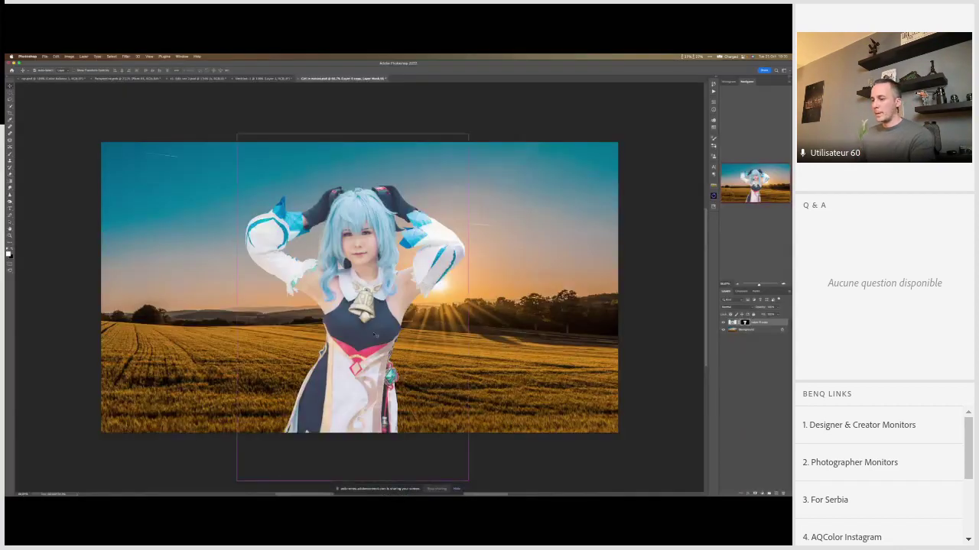
pyautogui.press('super+v')
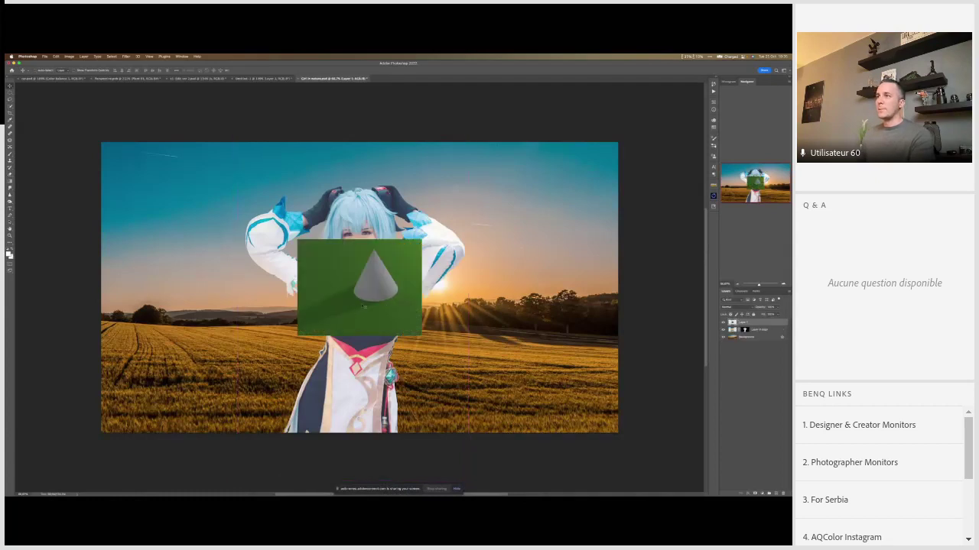
# Step: Scale up the pasted cone image with Free Transform so it covers most of the figure
pyautogui.press('super+t')
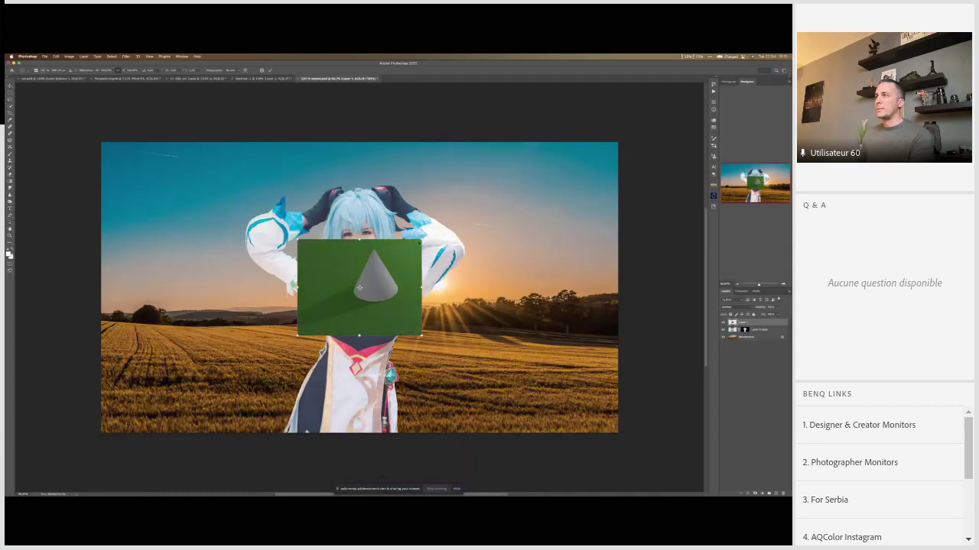
pyautogui.moveTo(422, 239); pyautogui.dragTo(498, 181)
pyautogui.press('Return')
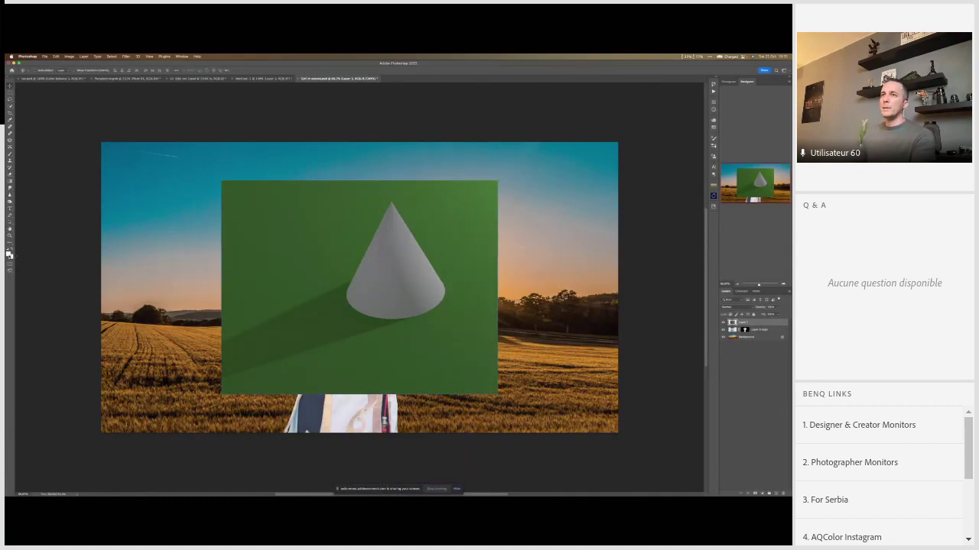
# Step: Sample the lit and shadowed greens of the ground and the cone's greys with the foreground Color Picker to compare them
pyautogui.click(9, 253)
pyautogui.click(448, 232)
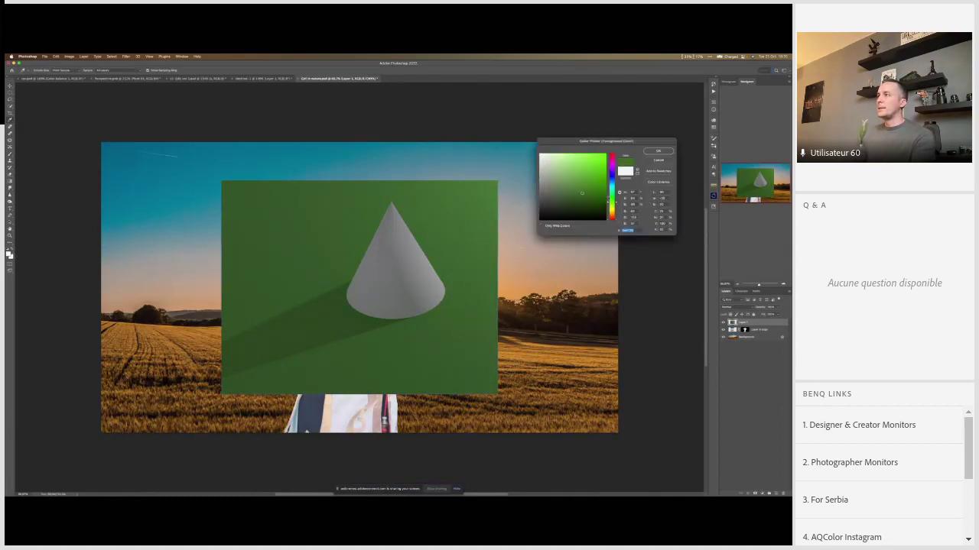
pyautogui.click(316, 324)
pyautogui.click(330, 242)
pyautogui.click(327, 314)
pyautogui.click(321, 251)
pyautogui.click(342, 301)
pyautogui.click(485, 202)
pyautogui.moveTo(329, 307); pyautogui.dragTo(340, 302)
pyautogui.click(377, 272)
pyautogui.click(428, 270)
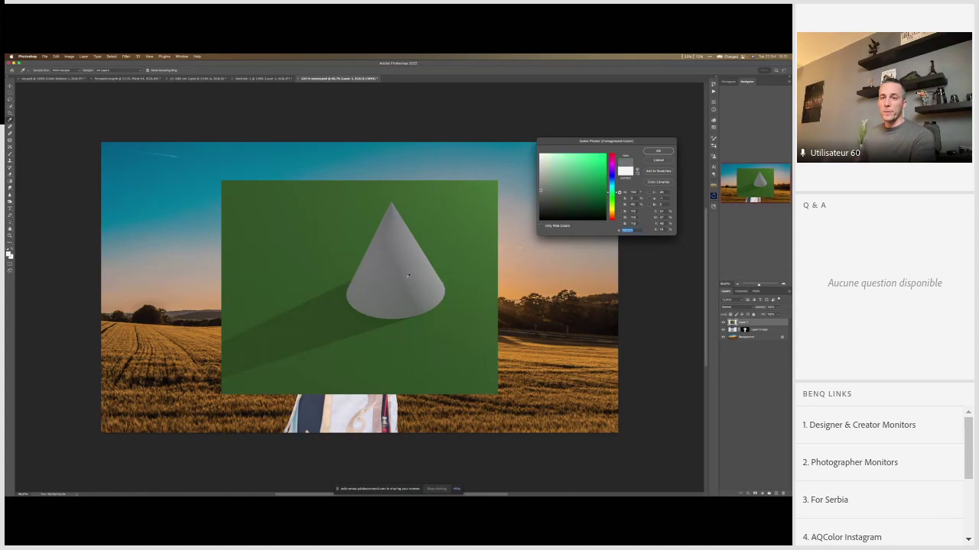
pyautogui.moveTo(408, 275); pyautogui.dragTo(443, 239)
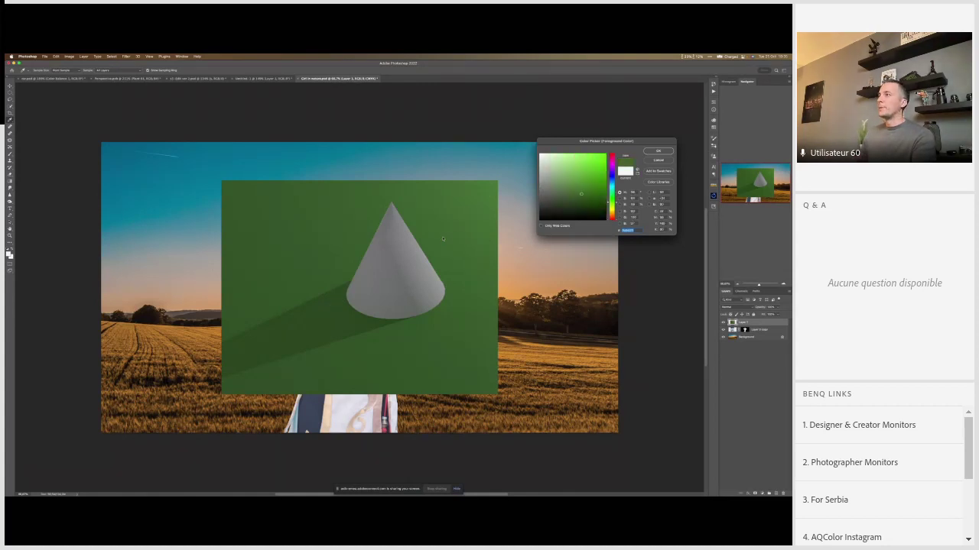
pyautogui.click(659, 151)
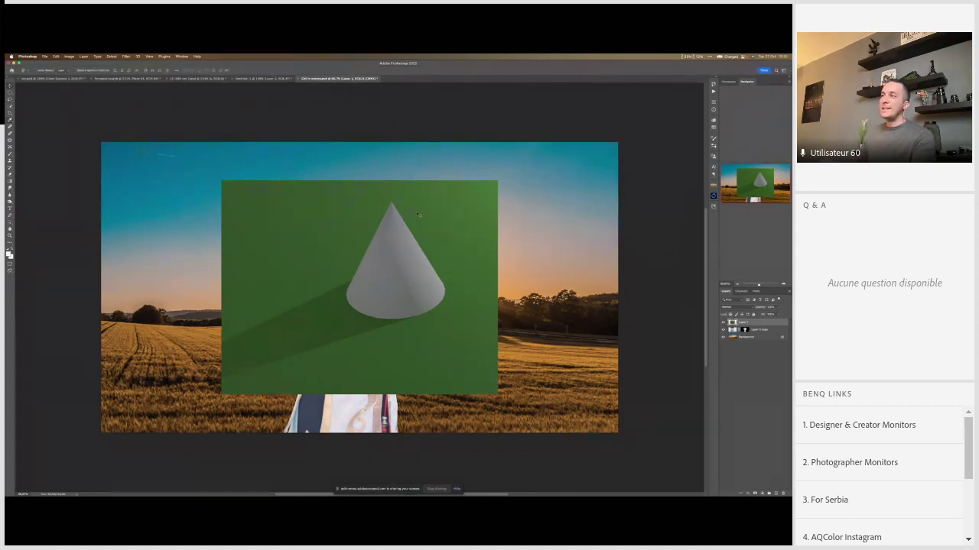
# Step: Delete the pasted cone image layer and switch back to Blender
pyautogui.press('Delete')
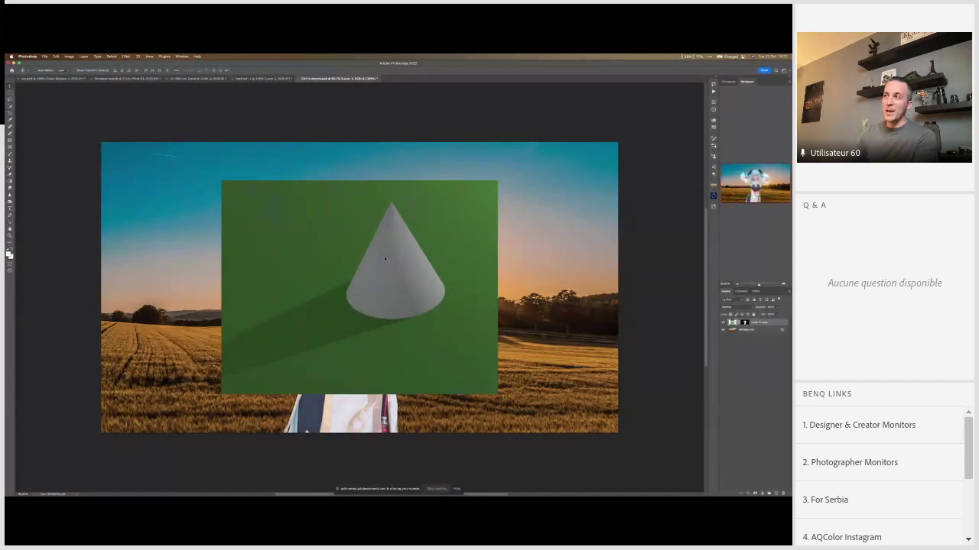
pyautogui.moveTo(330, 491)
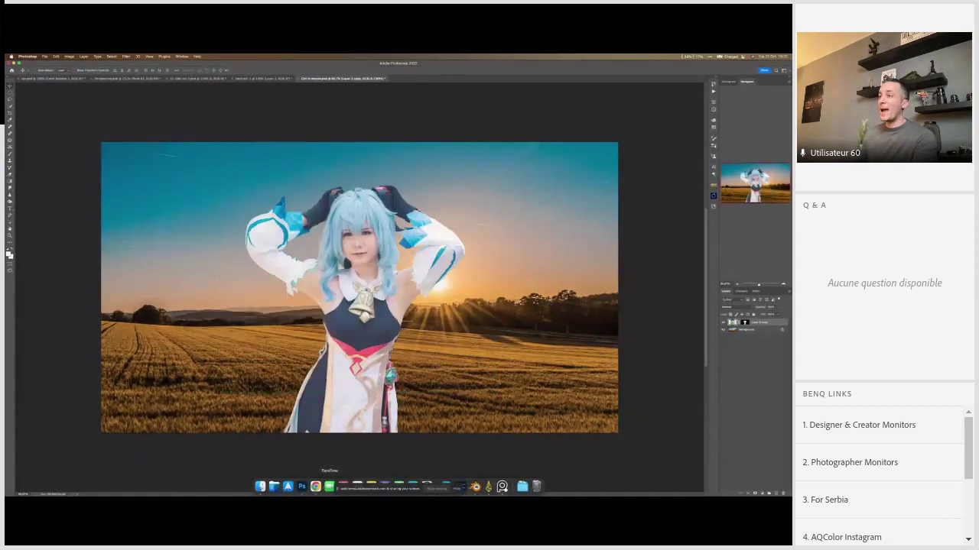
pyautogui.click(474, 487)
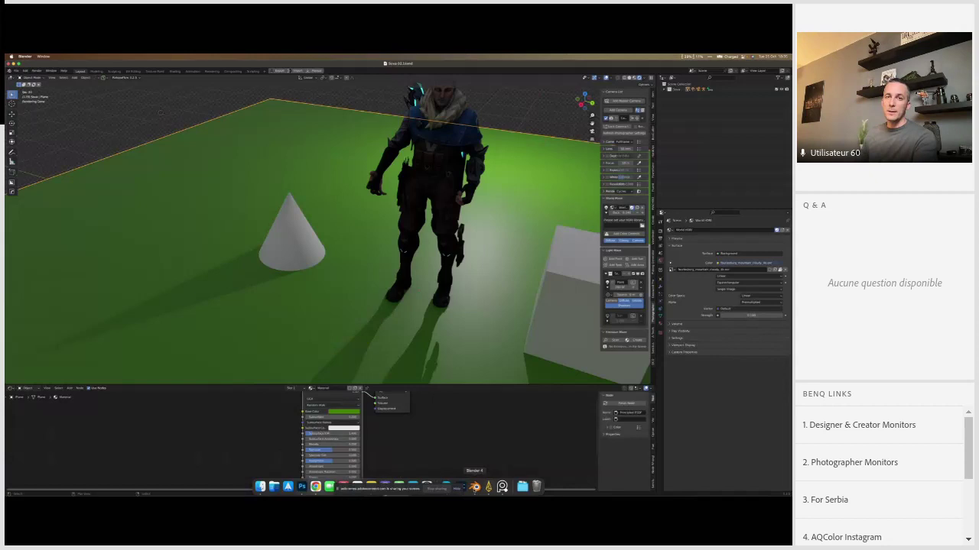
# Step: Turn off the world environment lighting so that only the point light illuminates the scene
pyautogui.scroll(-5, 438, 329)
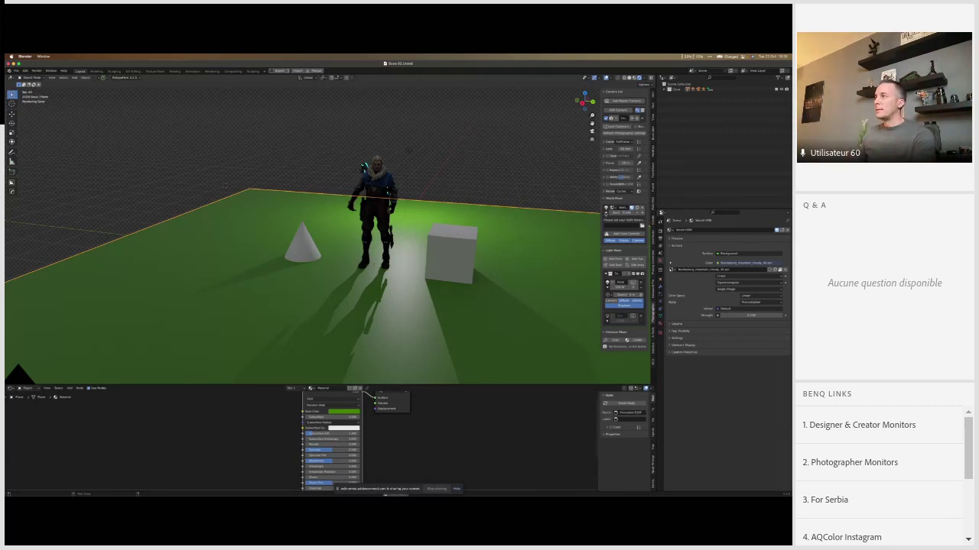
pyautogui.click(607, 208)
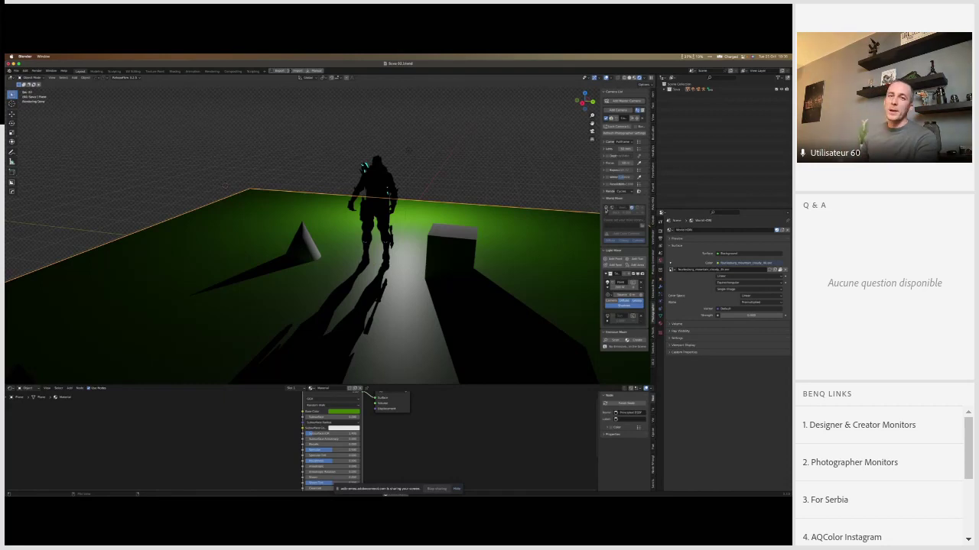
# Step: Turn the world environment lighting back on and change the ground plane's base colour from green to a dark neutral grey
pyautogui.click(606, 208)
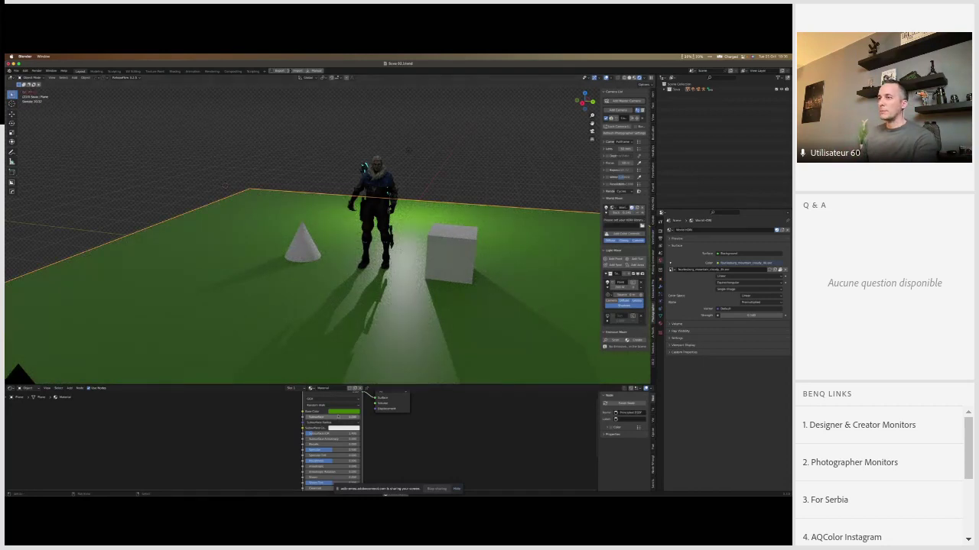
pyautogui.click(336, 426)
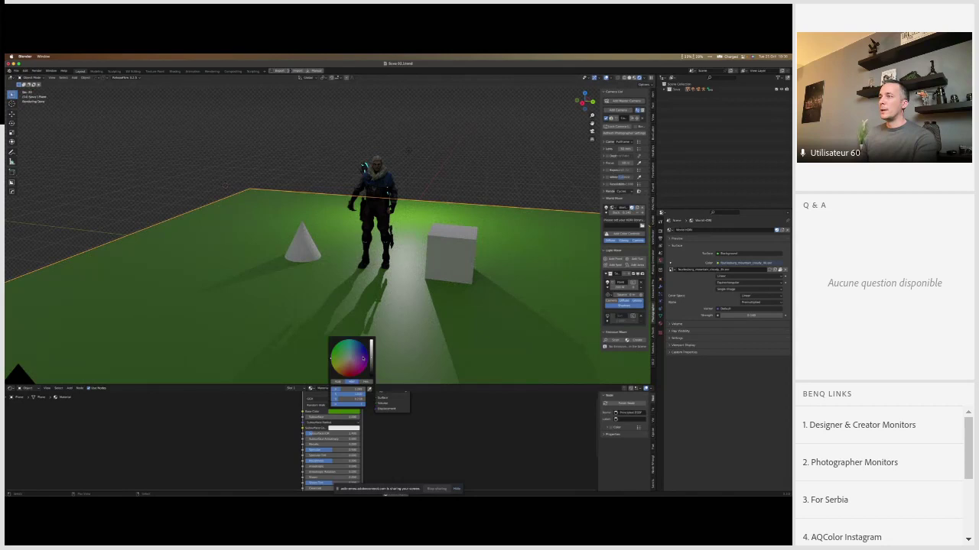
pyautogui.moveTo(360, 394); pyautogui.dragTo(330, 394)
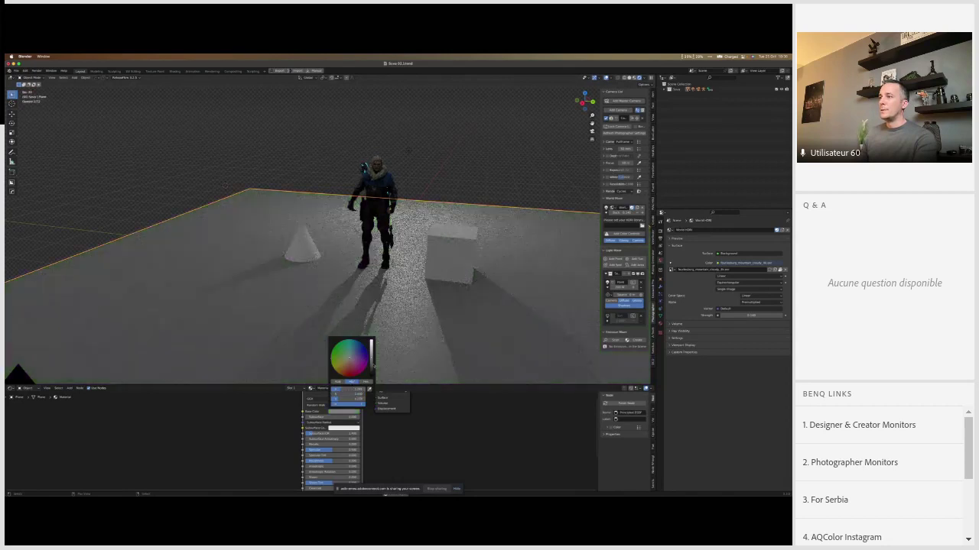
pyautogui.moveTo(372, 367); pyautogui.dragTo(371, 369)
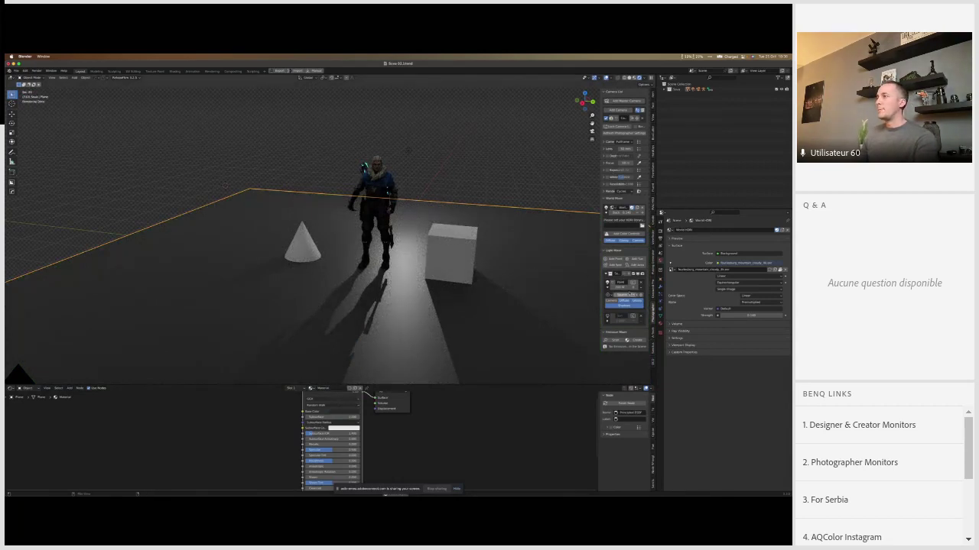
pyautogui.press('Return')
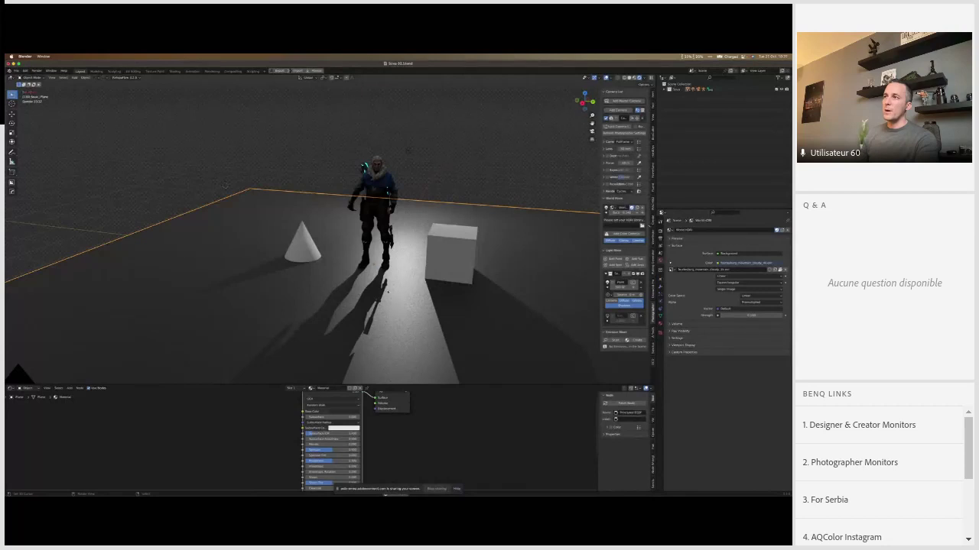
# Step: Examine the shadows of the figure, cone and cube on the dark grey ground up close and from other angles
pyautogui.scroll(5, 225, 186)
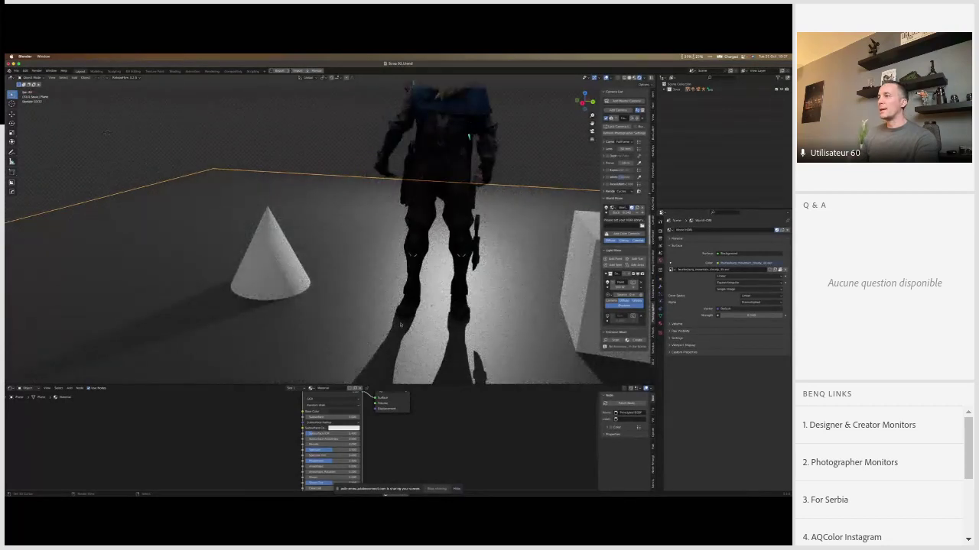
pyautogui.scroll(1, 400, 324)
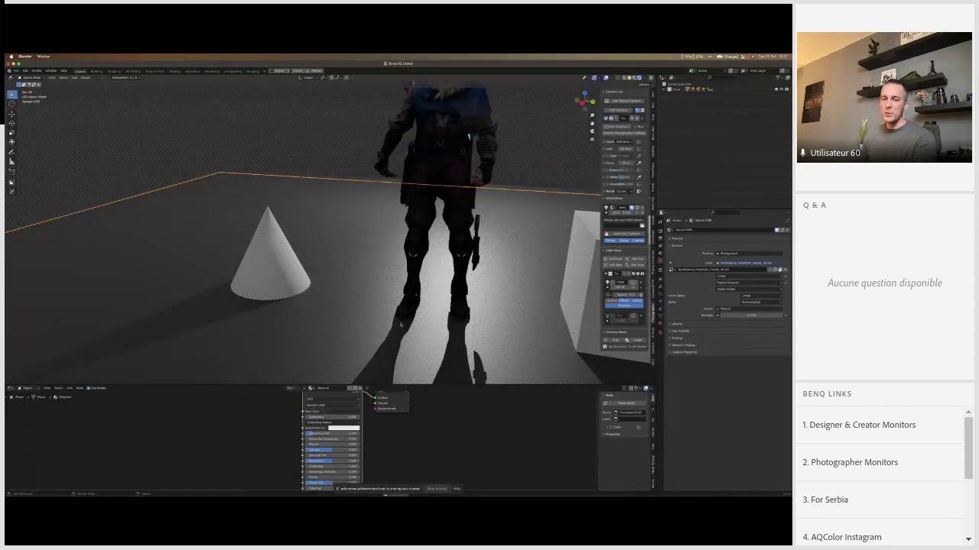
pyautogui.scroll(-6, 400, 324)
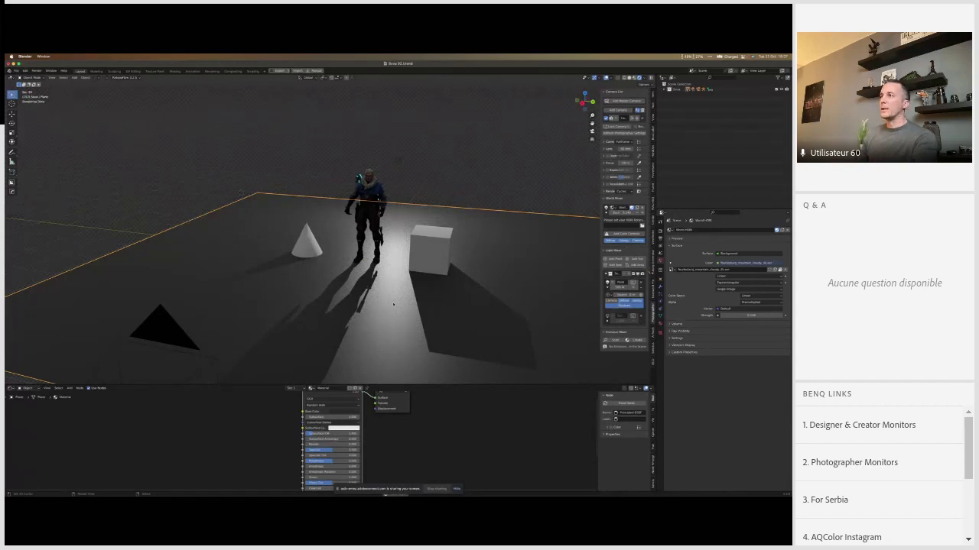
pyautogui.scroll(2, 384, 293)
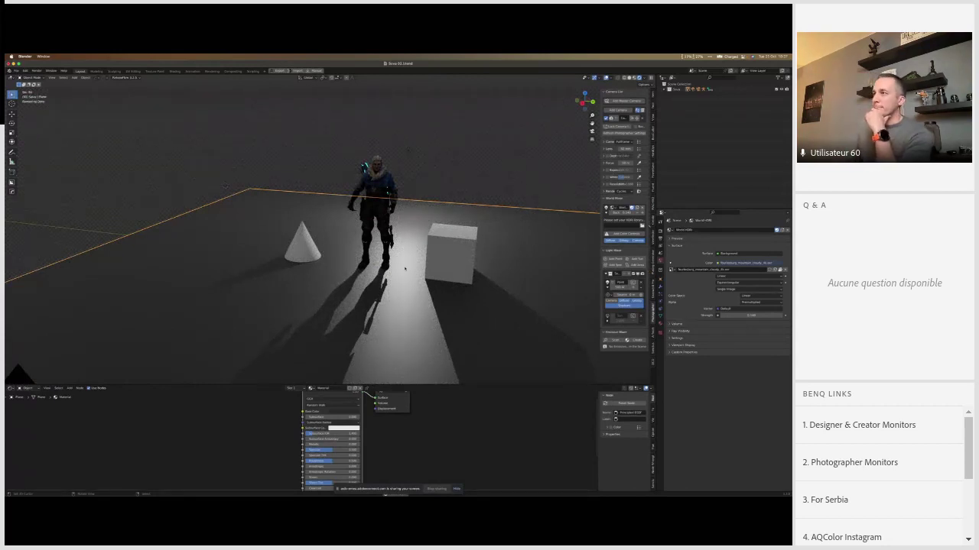
pyautogui.moveTo(404, 265); pyautogui.dragTo(386, 258)
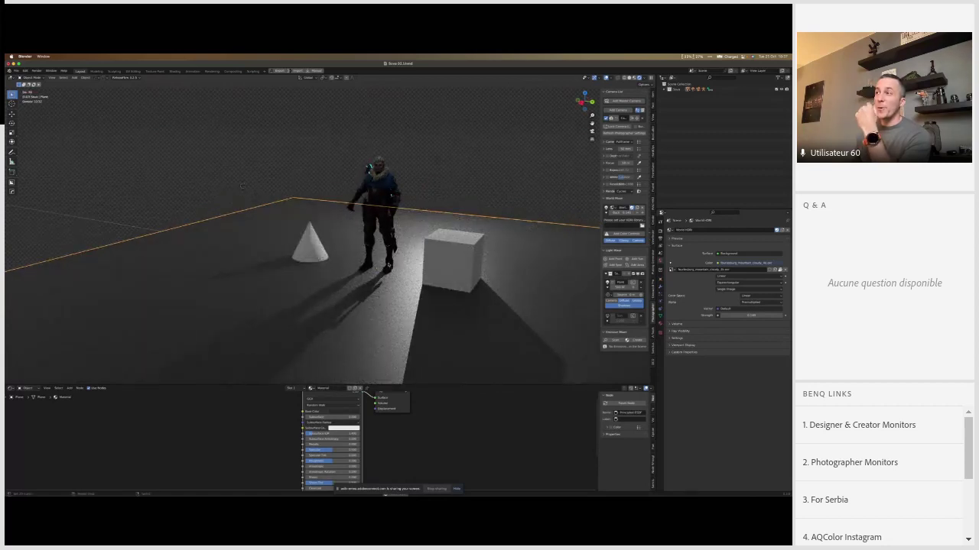
pyautogui.moveTo(388, 265); pyautogui.dragTo(380, 265)
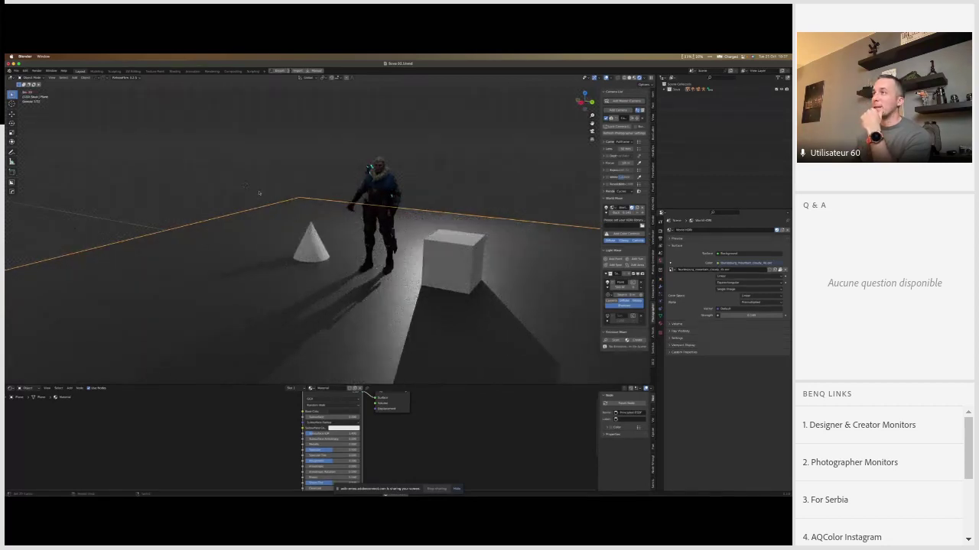
pyautogui.moveTo(413, 226); pyautogui.dragTo(411, 230)
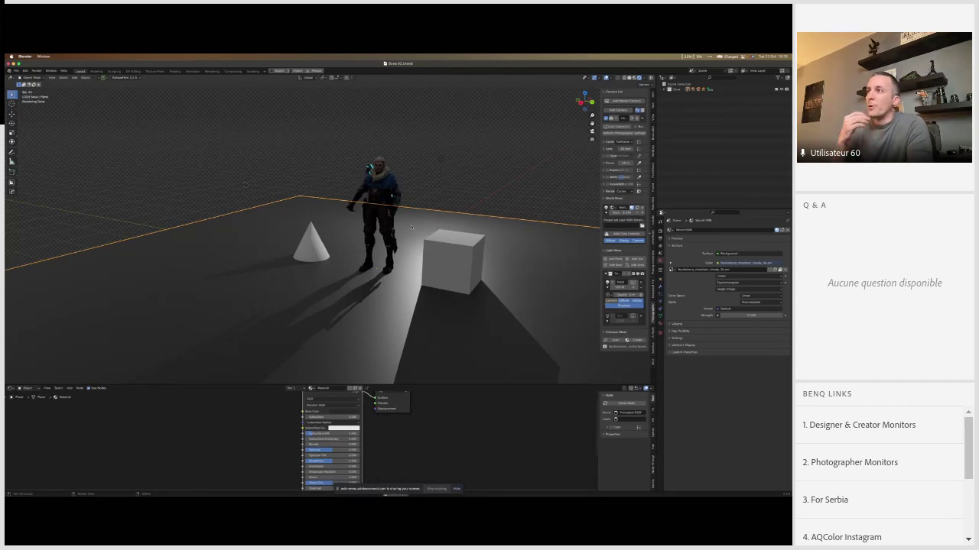
# Step: Switch to Chrome and maximise the window showing the BenQ PD3200U monitor page
pyautogui.moveTo(361, 493)
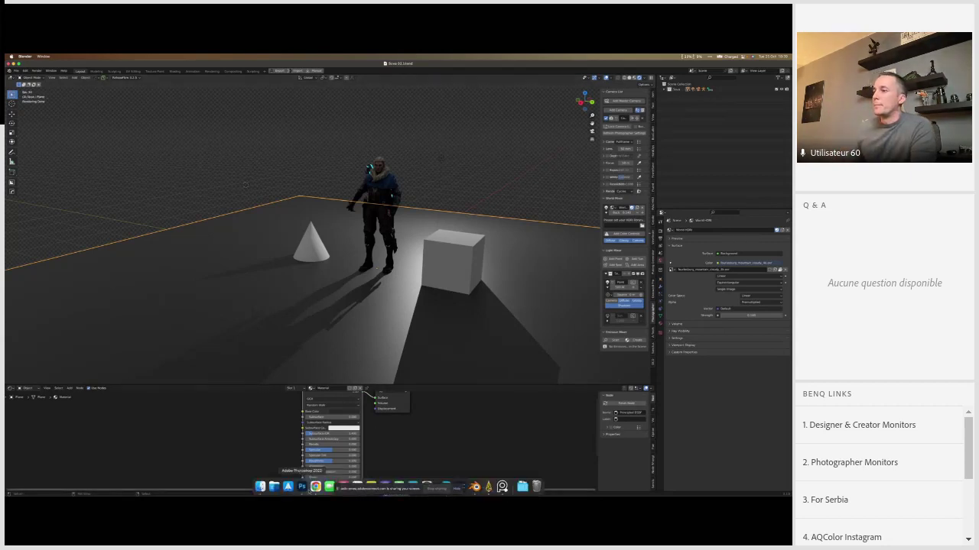
pyautogui.click(315, 487)
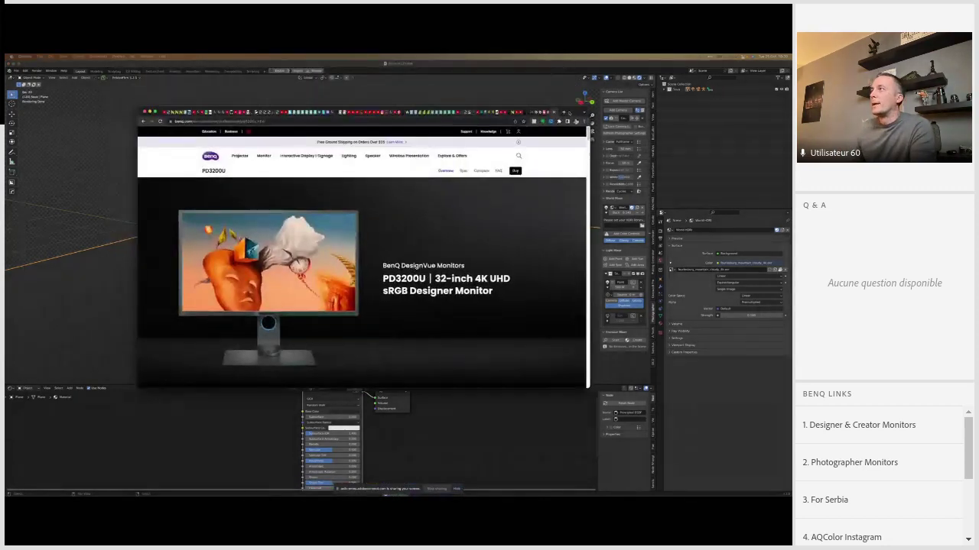
pyautogui.doubleClick(569, 113)
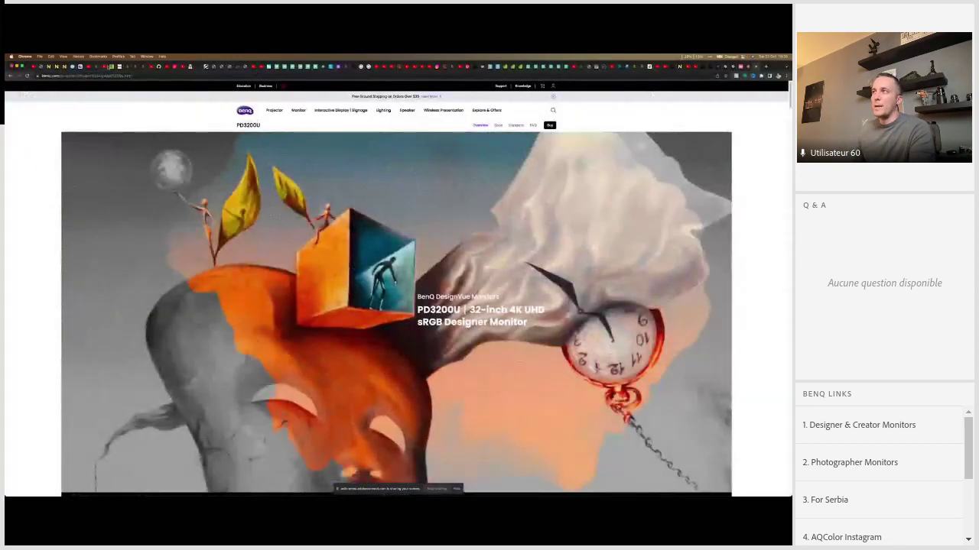
# Step: Look over the PD3200U product banner and the AQCOLOR technology section of the page
pyautogui.scroll(-3, 306, 298)
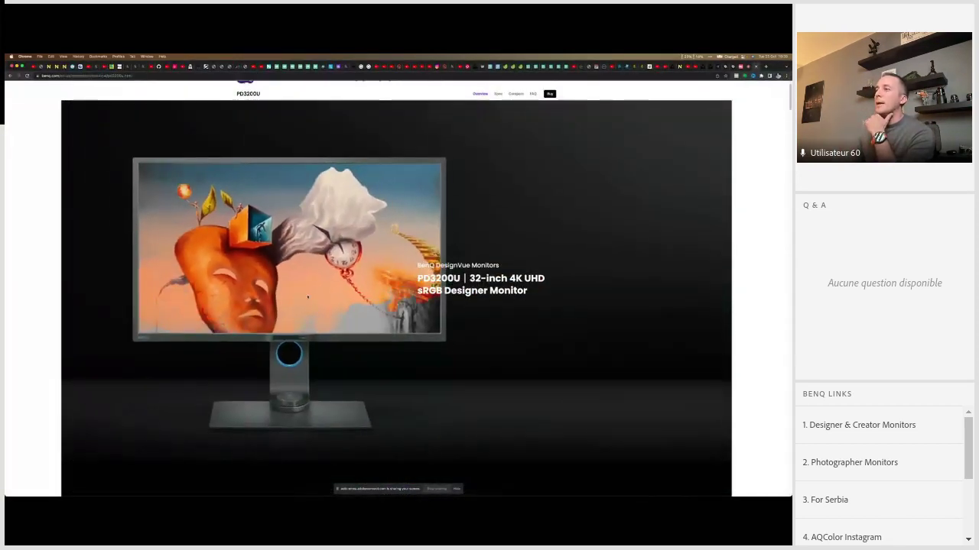
pyautogui.scroll(-1, 305, 298)
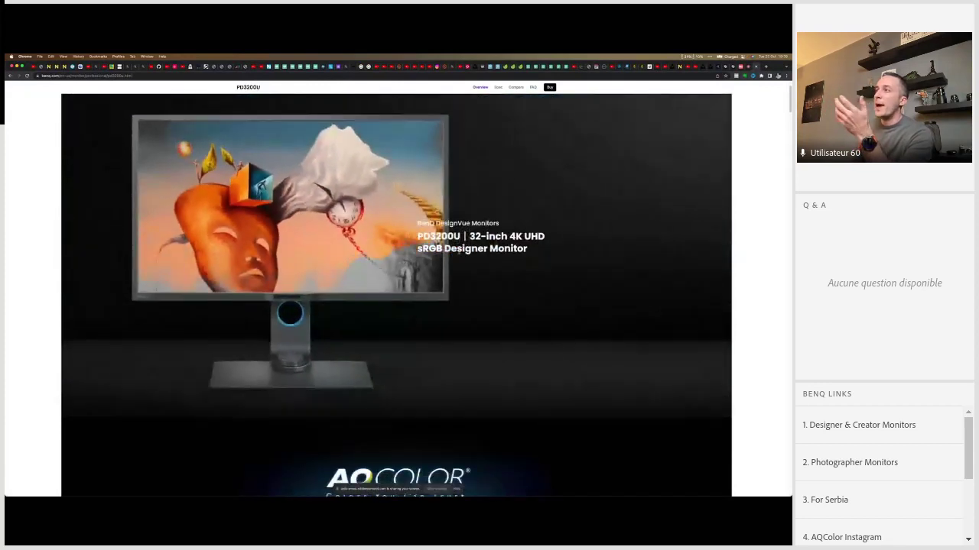
pyautogui.scroll(-3, 458, 254)
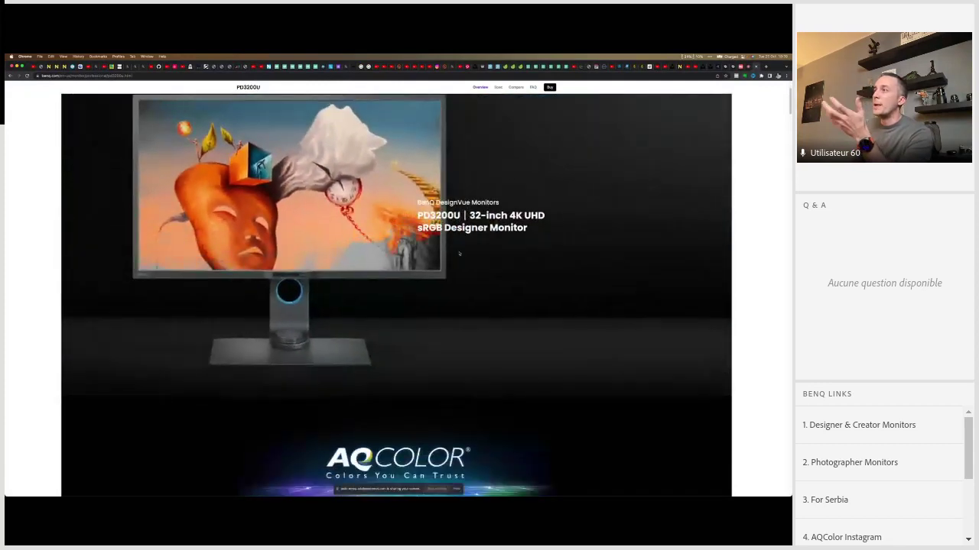
pyautogui.scroll(-3, 459, 254)
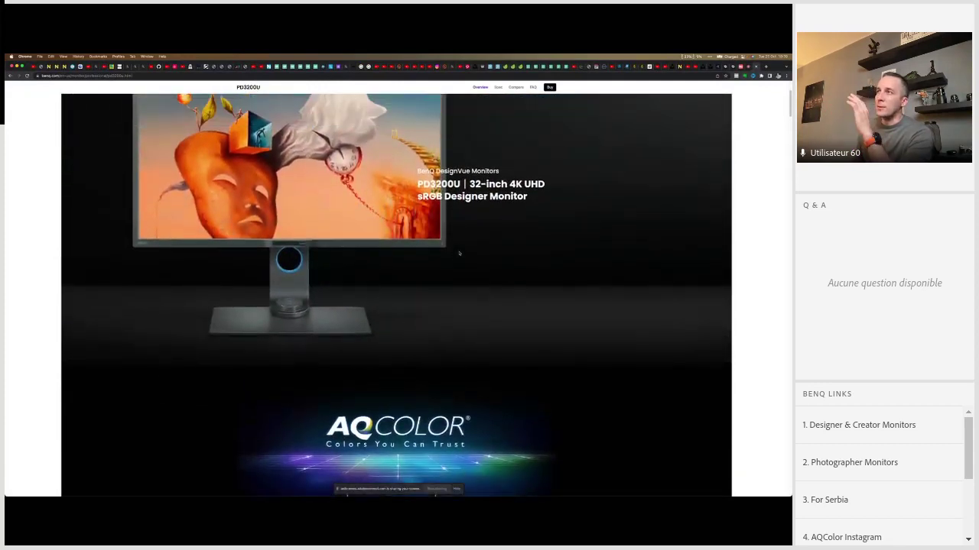
pyautogui.scroll(3, 458, 253)
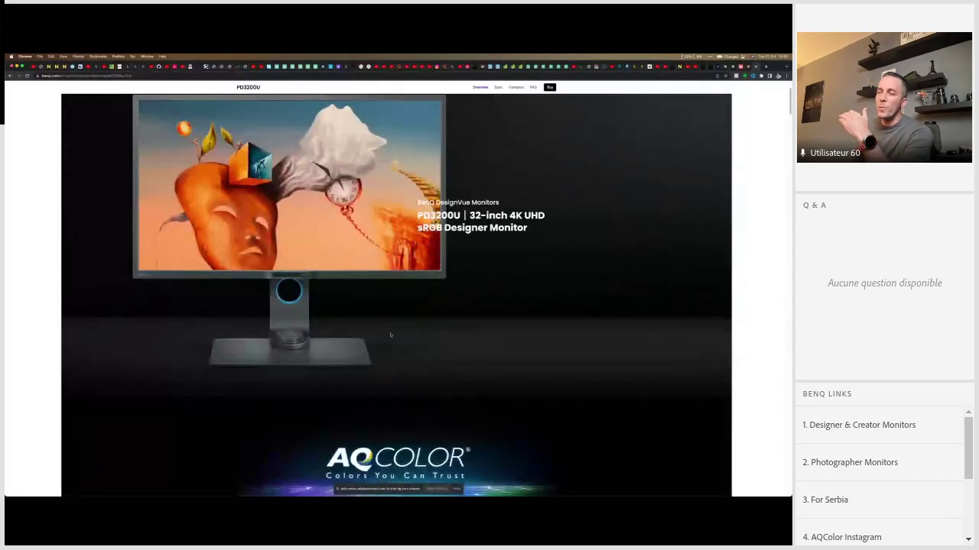
pyautogui.scroll(-2, 390, 335)
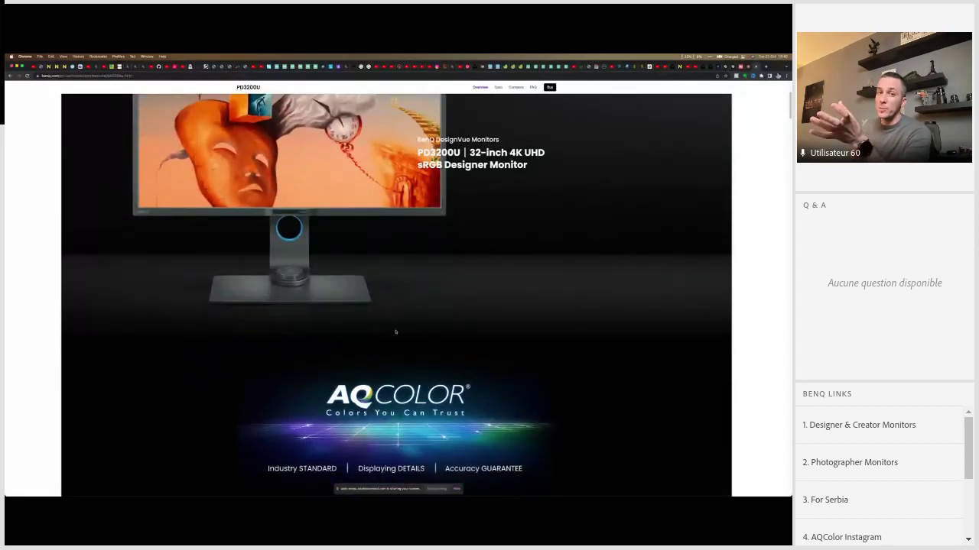
pyautogui.scroll(-5, 395, 331)
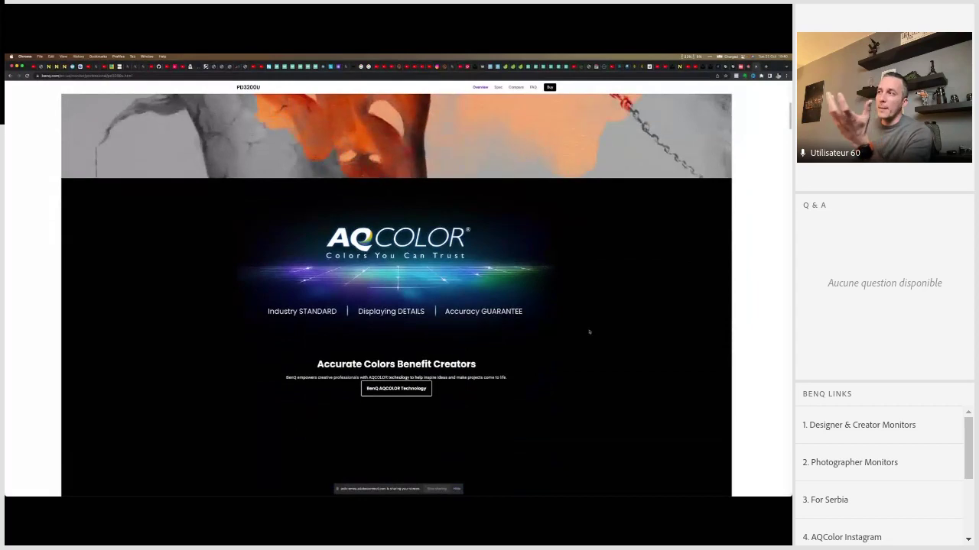
pyautogui.scroll(-2, 590, 330)
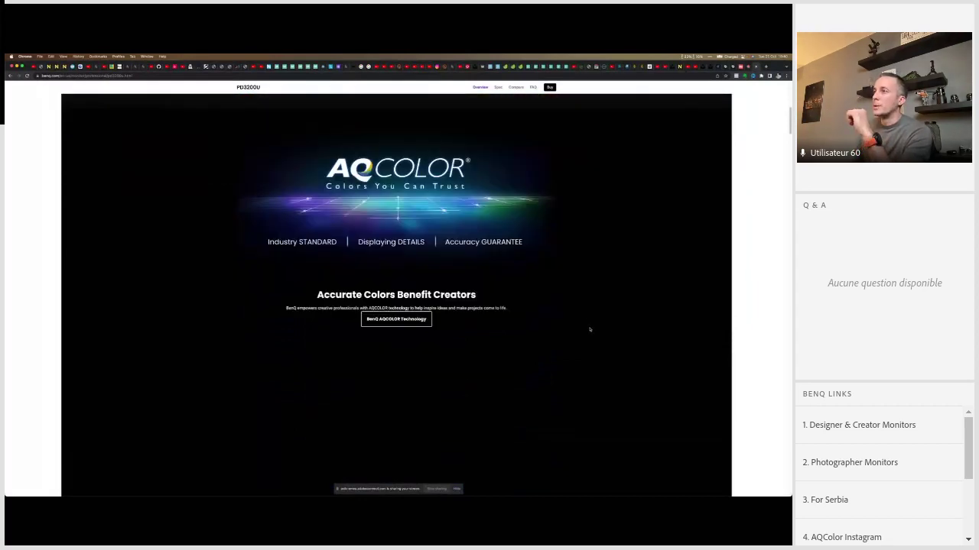
# Step: Read the PD3200U sections on colour space coverage, factory calibration and the out-of-the-box accuracy guarantee
pyautogui.scroll(-5, 589, 329)
pyautogui.scroll(-1, 589, 329)
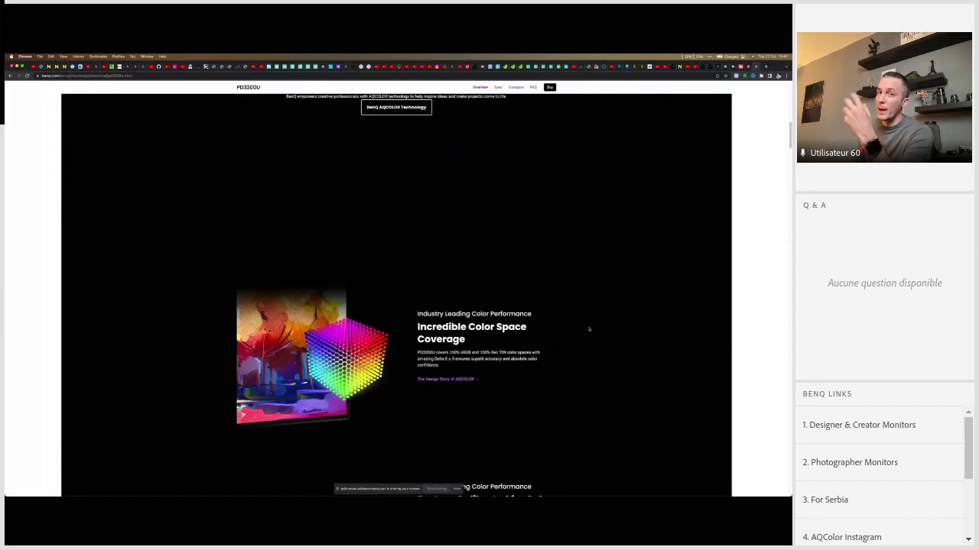
pyautogui.scroll(-2, 588, 330)
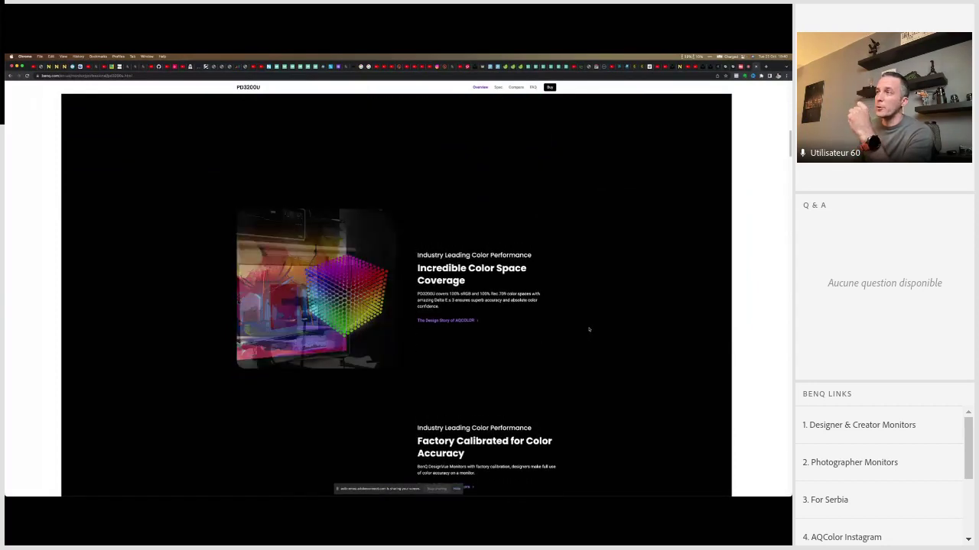
pyautogui.scroll(-2, 635, 325)
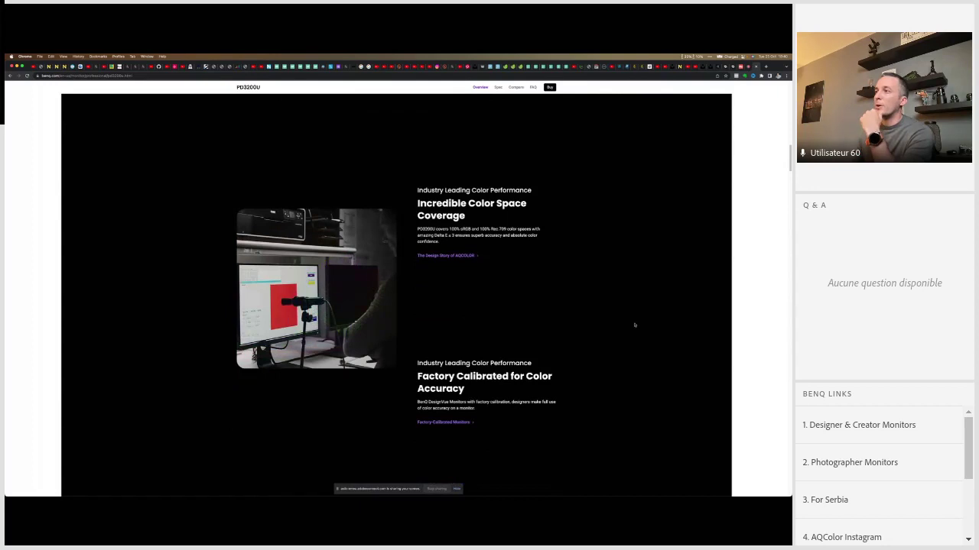
pyautogui.scroll(-7, 635, 325)
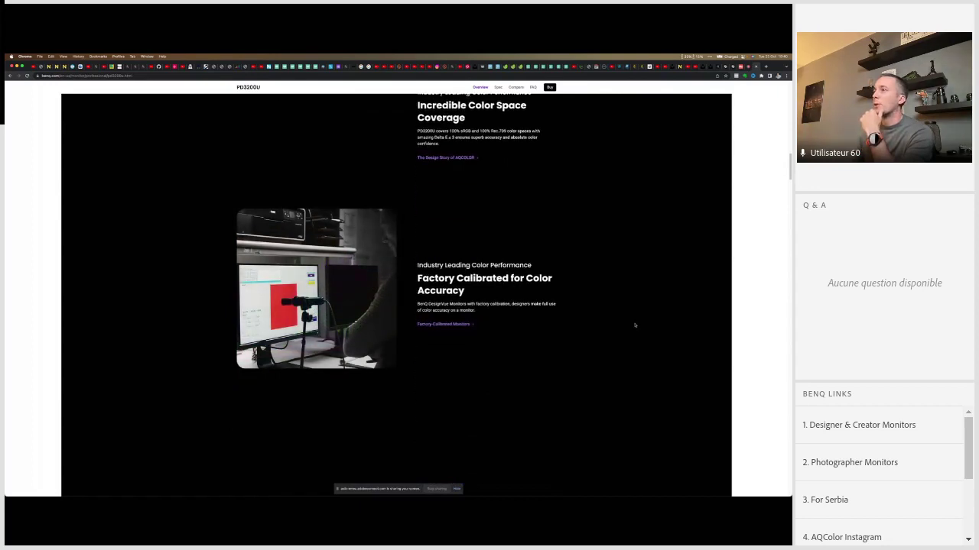
pyautogui.scroll(-12, 635, 324)
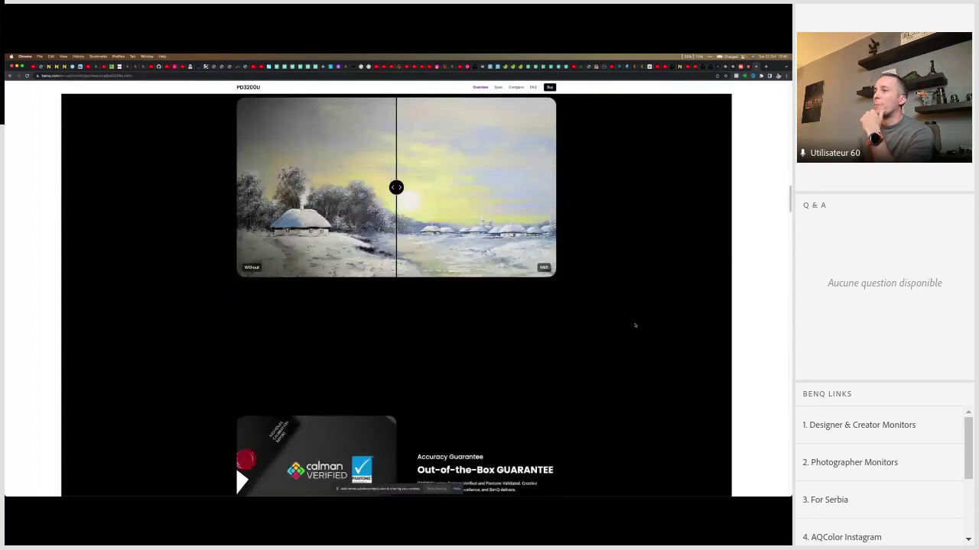
pyautogui.scroll(-2, 634, 325)
pyautogui.scroll(-10, 635, 325)
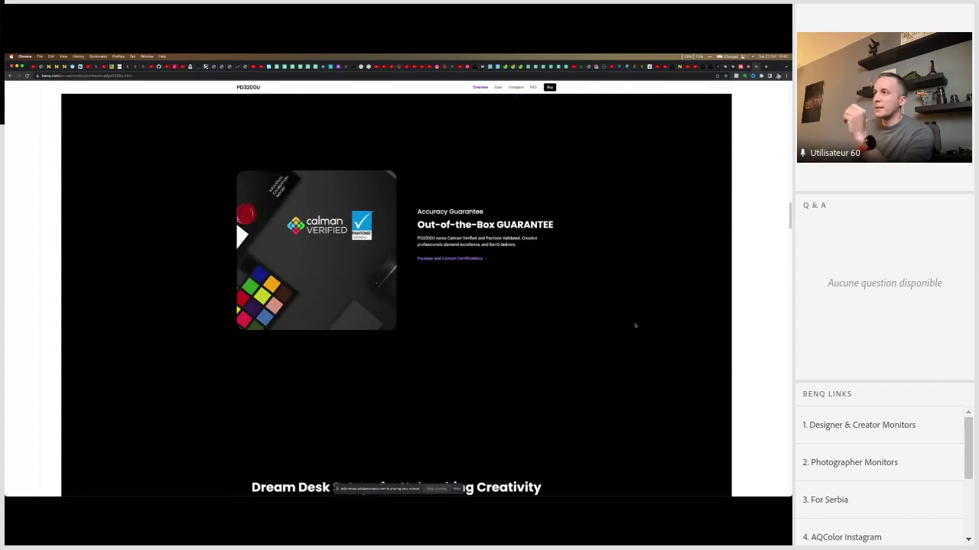
# Step: Read the PD3200U sections on desk setup features and the colour modes for creators, including DualView and CAD/CAM Mode
pyautogui.scroll(-5, 635, 325)
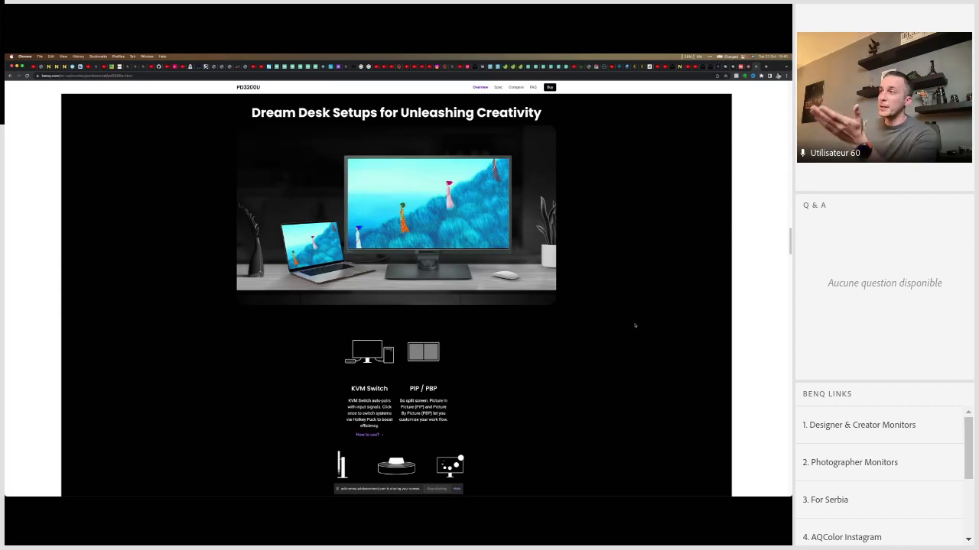
pyautogui.scroll(-5, 579, 334)
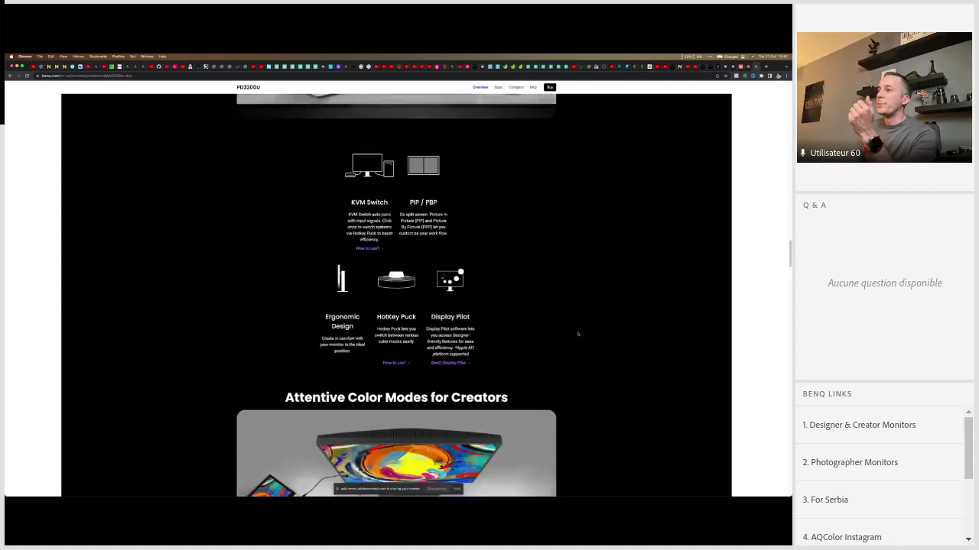
pyautogui.scroll(-1, 581, 332)
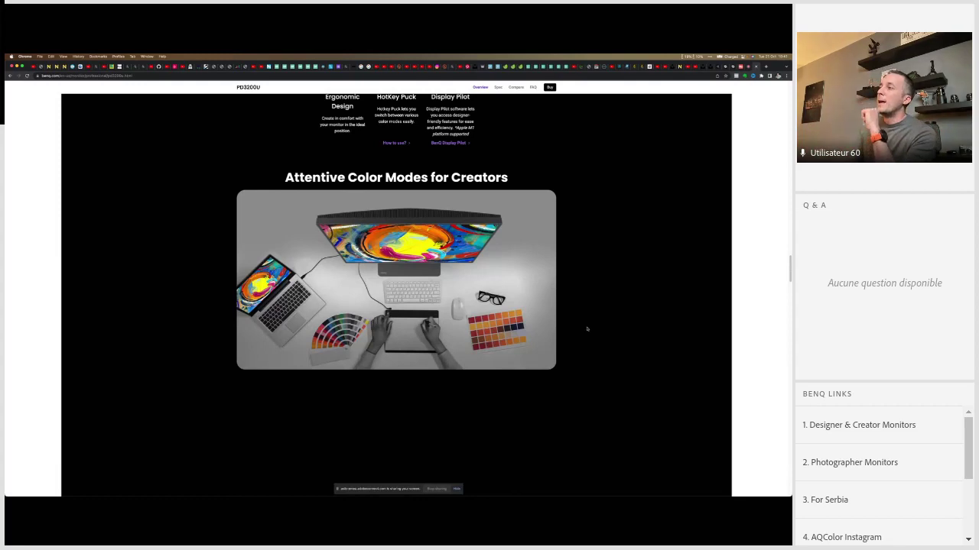
pyautogui.scroll(-2, 587, 329)
pyautogui.scroll(-3, 588, 328)
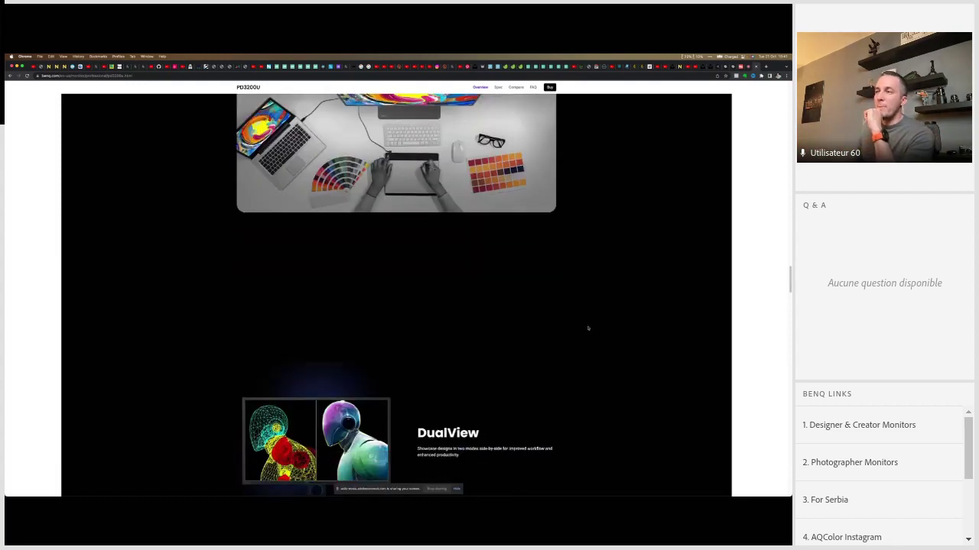
pyautogui.scroll(-1, 588, 328)
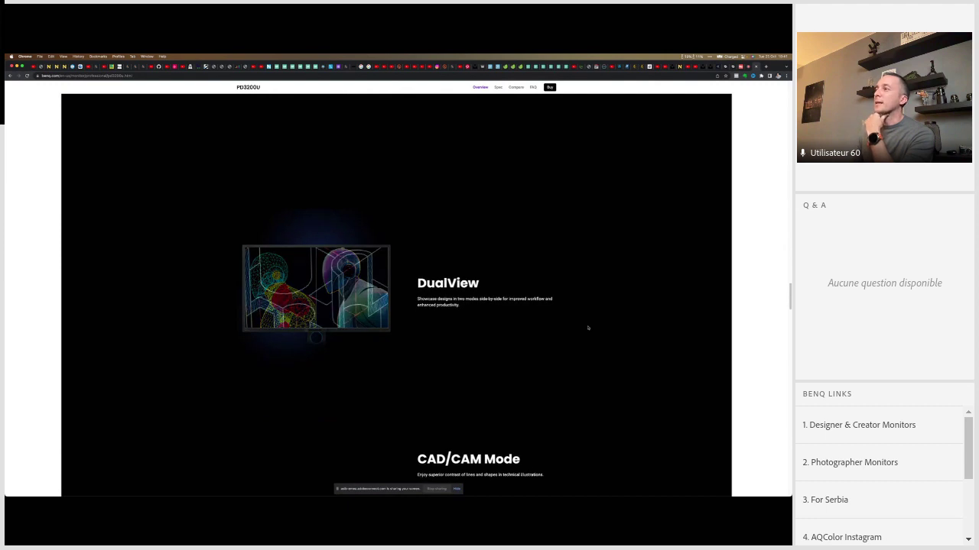
pyautogui.scroll(-1, 588, 328)
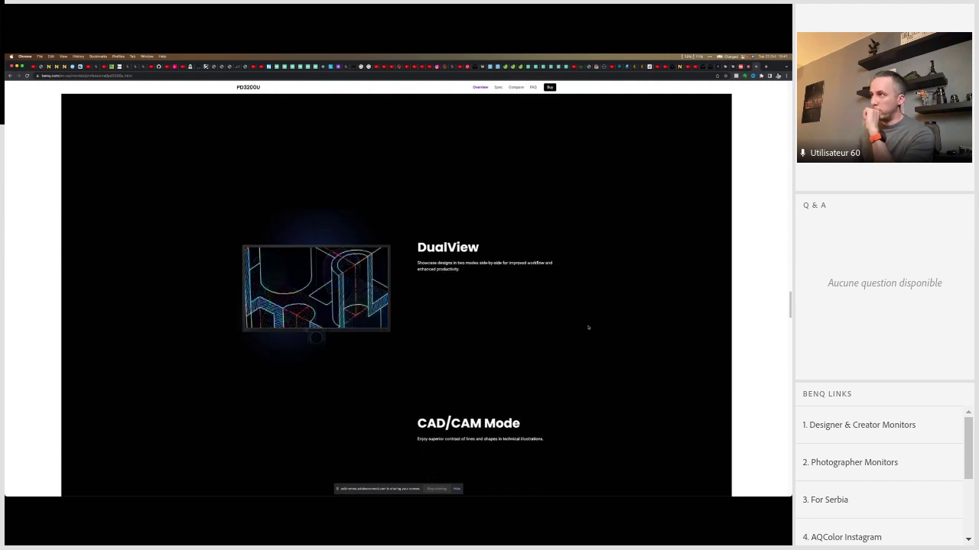
# Step: Read the PD3200U descriptions of CAD/CAM Mode, Animation Mode and Darkroom Mode
pyautogui.scroll(-1, 588, 328)
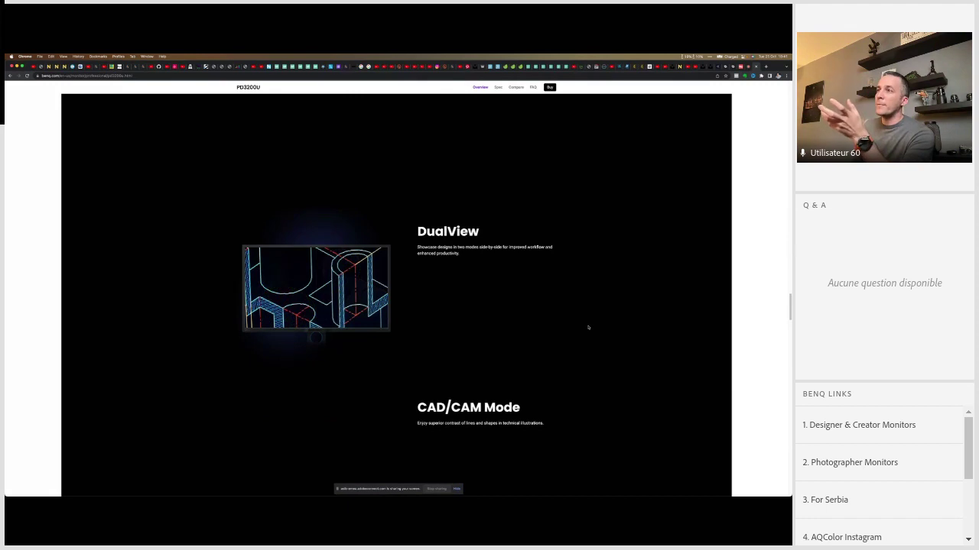
pyautogui.scroll(-1, 588, 327)
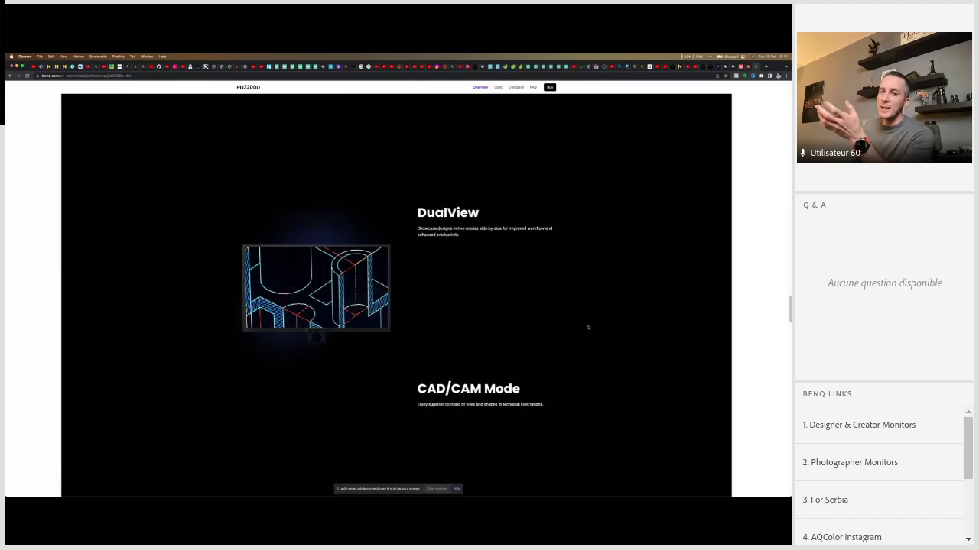
pyautogui.scroll(-5, 588, 327)
pyautogui.scroll(-10, 588, 327)
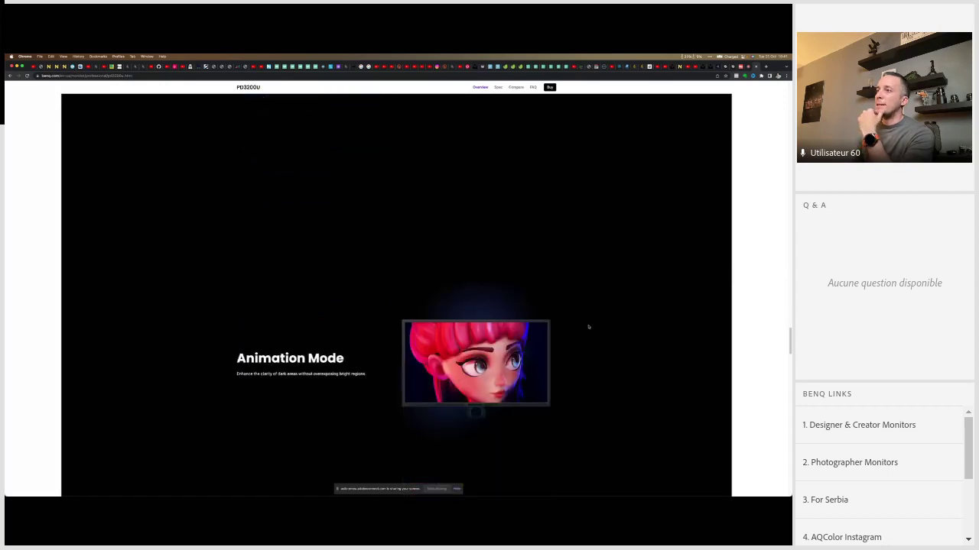
pyautogui.scroll(-3, 588, 327)
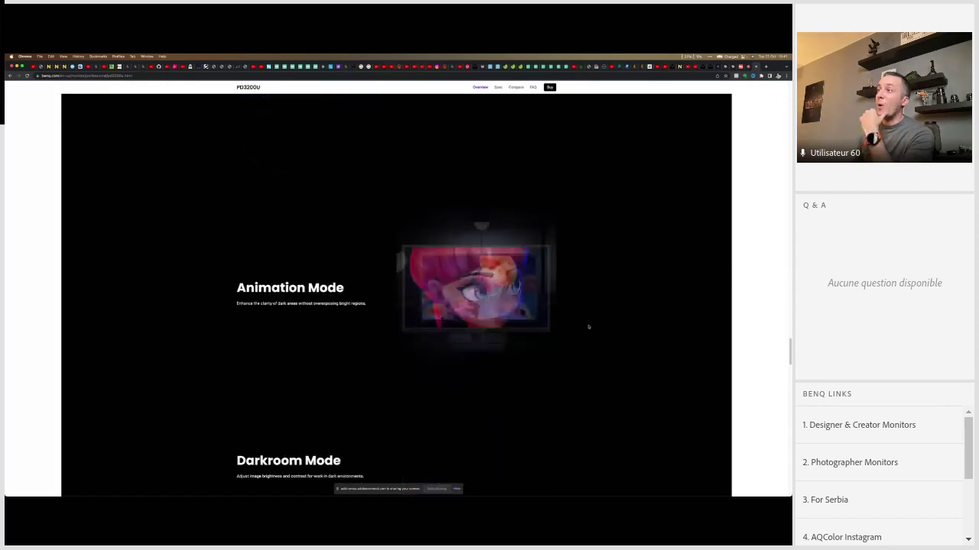
pyautogui.scroll(-3, 588, 328)
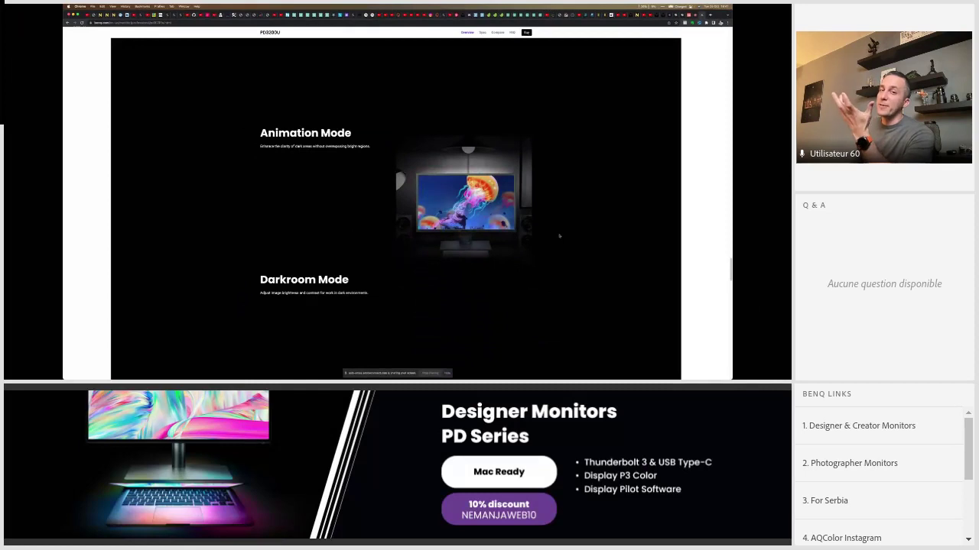
pyautogui.scroll(-2, 558, 236)
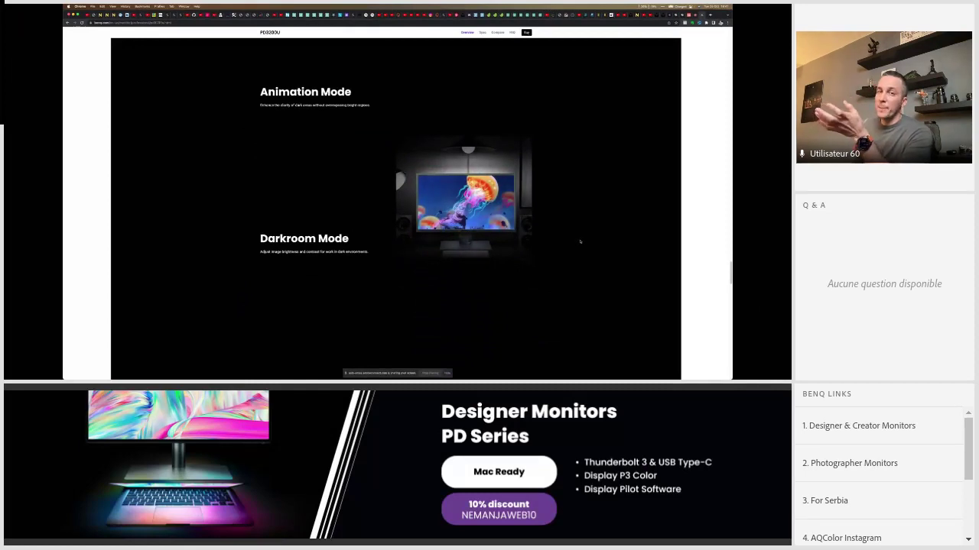
# Step: Look over the PD3200U eye-care section on Low Blue Light and Flicker-Free, and the BenQ Designer Experts section
pyautogui.scroll(-5, 580, 242)
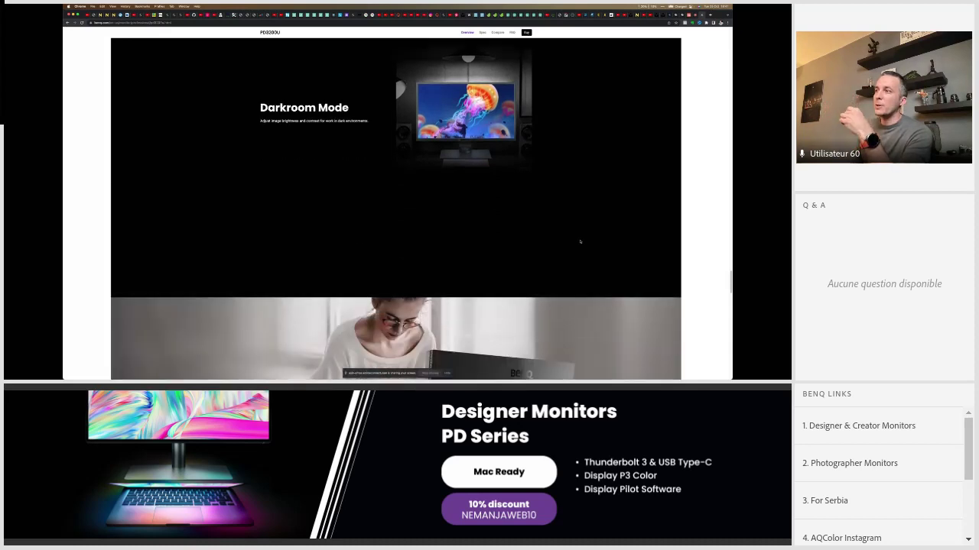
pyautogui.scroll(-5, 581, 242)
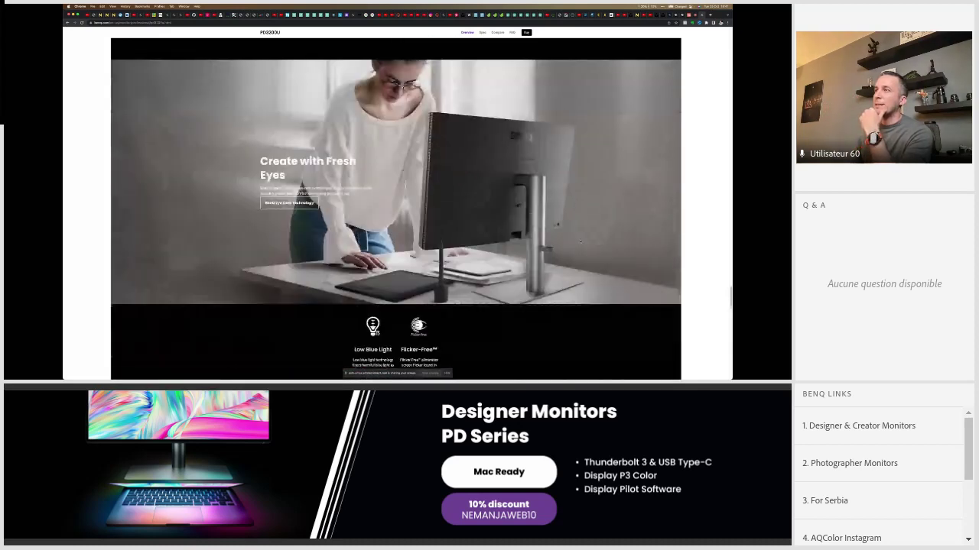
pyautogui.scroll(-5, 579, 241)
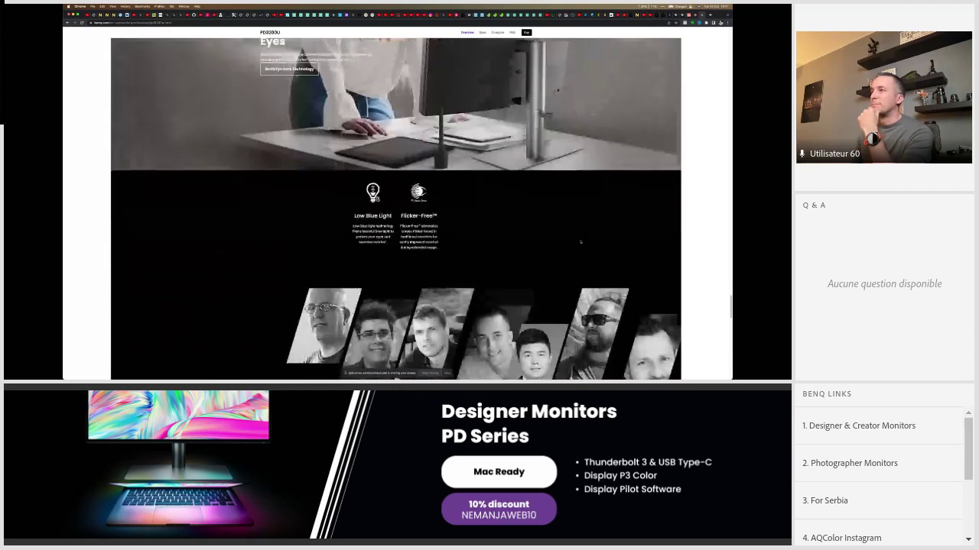
pyautogui.scroll(-2, 565, 210)
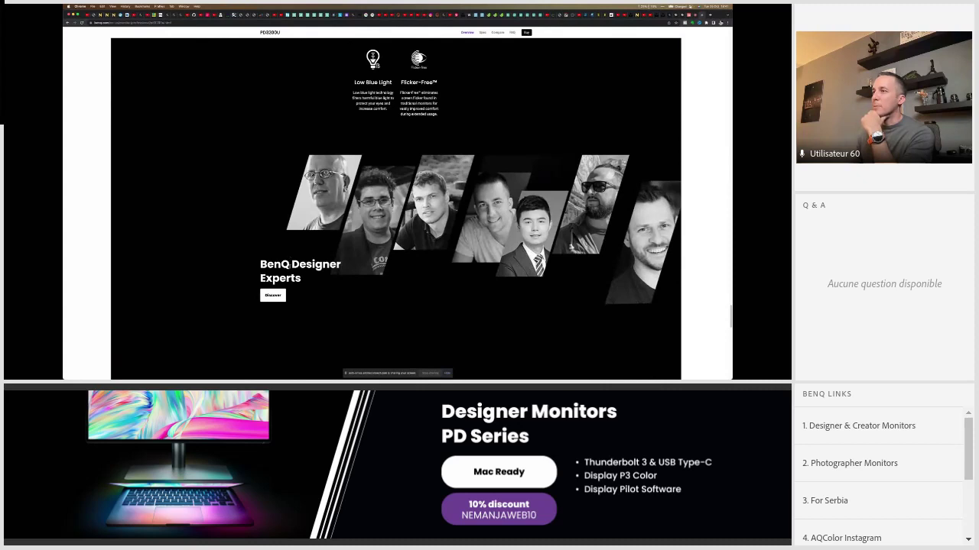
pyautogui.scroll(-10, 490, 218)
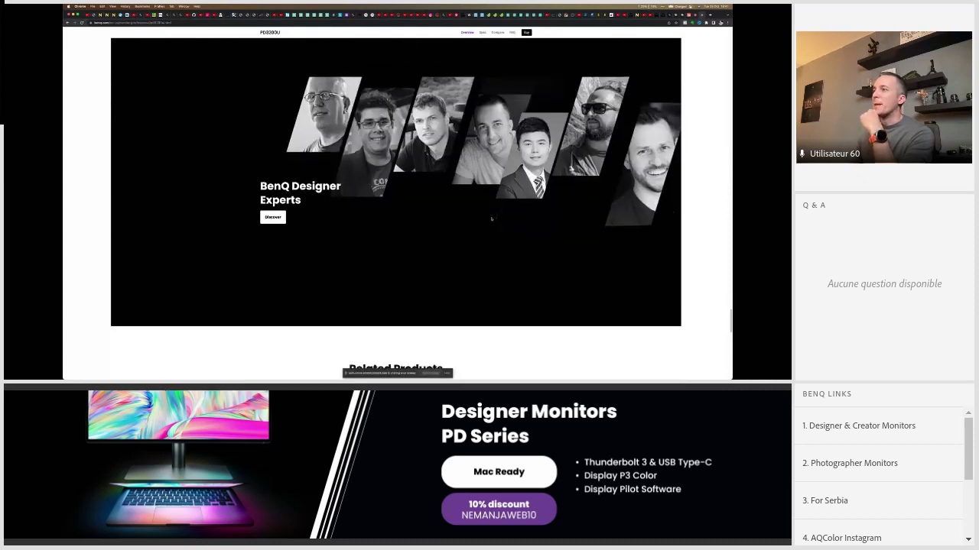
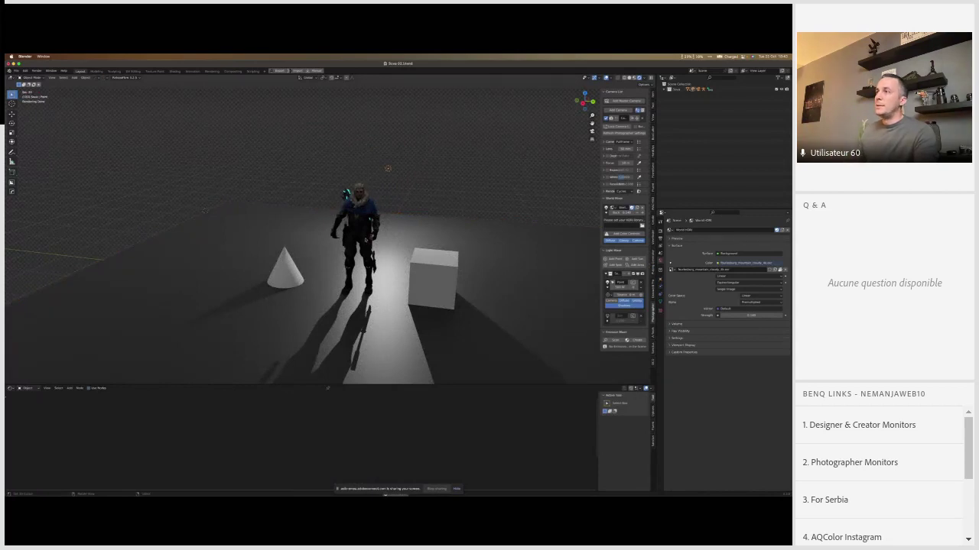
# Step: Check the point light's shadows on the floor and in the camera view, and switch the scene lighting to the sun light
pyautogui.moveTo(469, 129); pyautogui.dragTo(496, 115)
pyautogui.scroll(-2, 328, 232)
pyautogui.moveTo(327, 231)
pyautogui.mouseDown()
pyautogui.moveTo(358, 221)
pyautogui.moveTo(340, 245)
pyautogui.mouseUp()
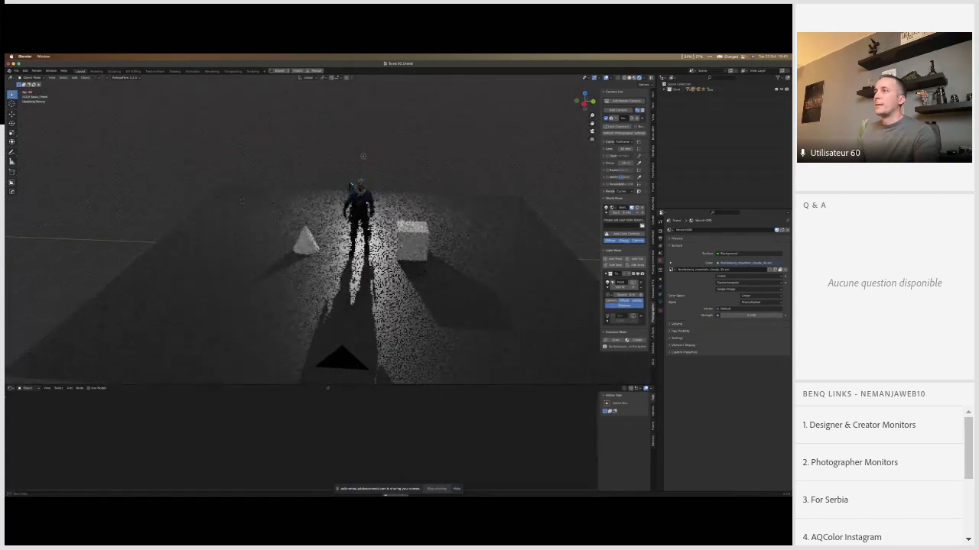
pyautogui.scroll(-2, 340, 246)
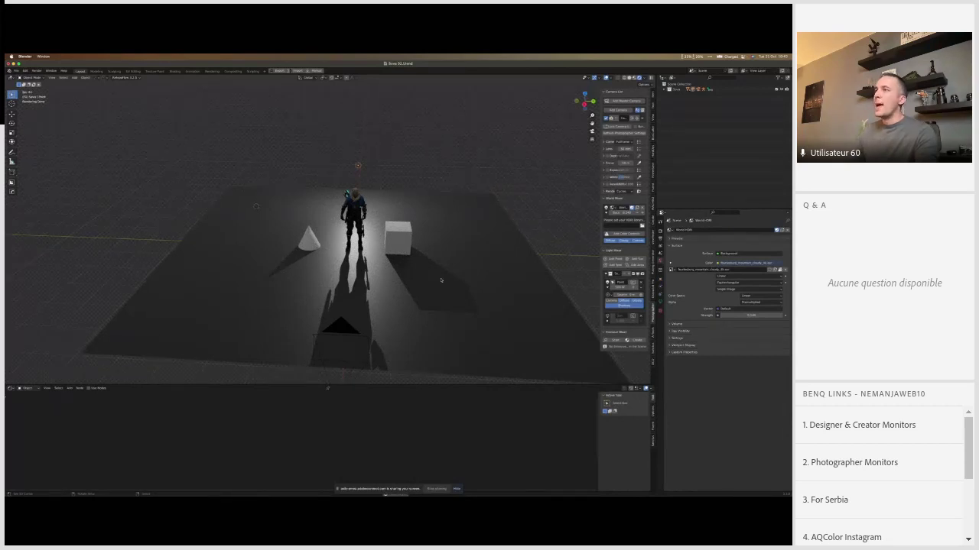
pyautogui.press('KP_0')
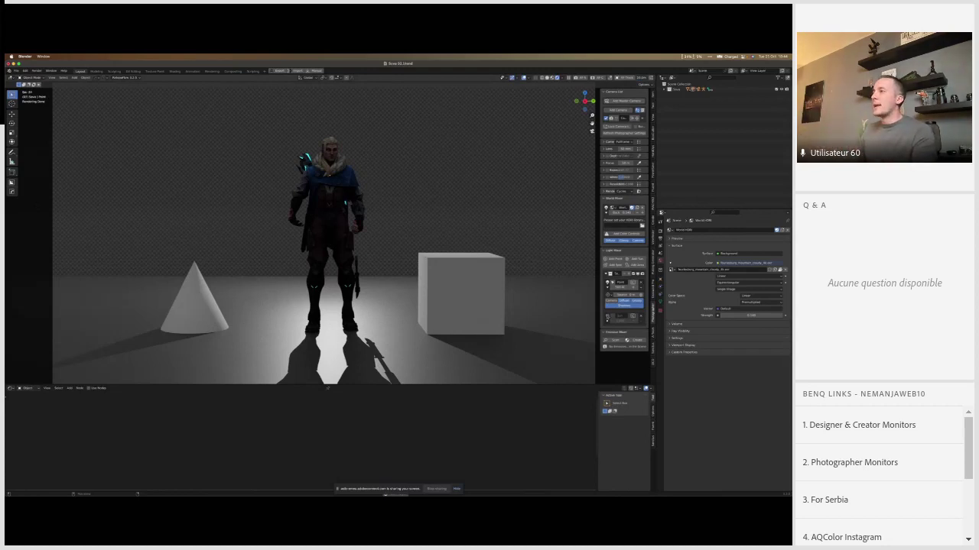
pyautogui.click(608, 316)
pyautogui.click(607, 283)
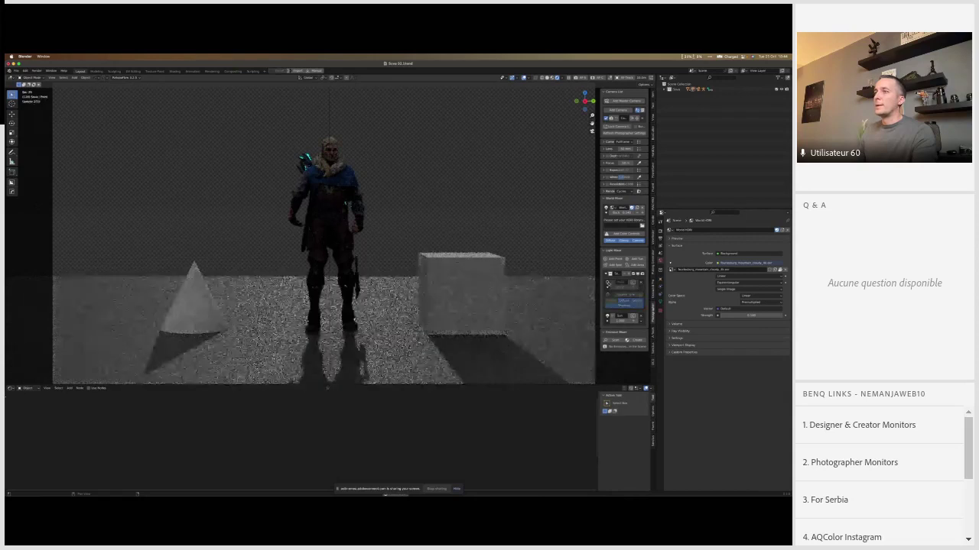
# Step: Select the sun light and rotate it so the cone, character and cube shadows fall diagonally to one side
pyautogui.scroll(-1, 425, 234)
pyautogui.moveTo(424, 233); pyautogui.dragTo(409, 261)
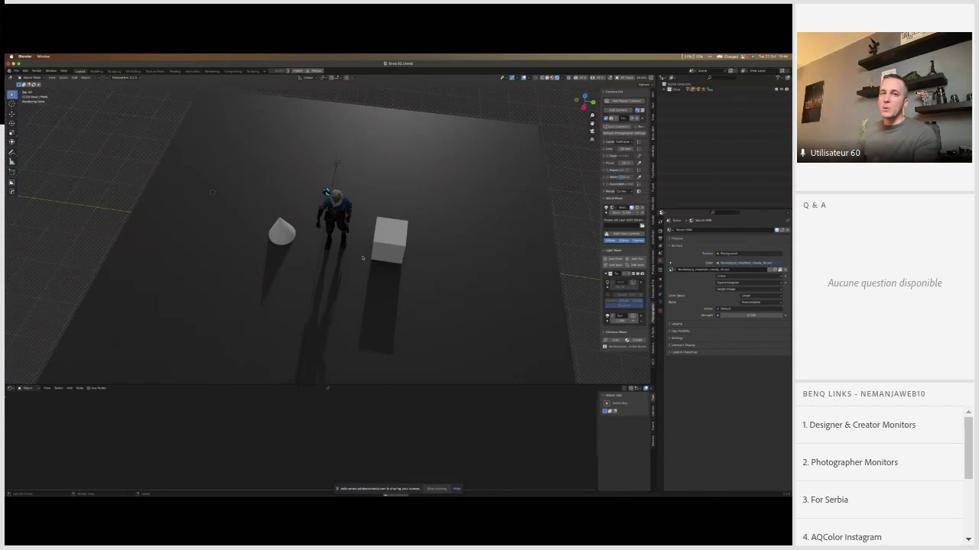
pyautogui.moveTo(365, 252); pyautogui.dragTo(389, 238)
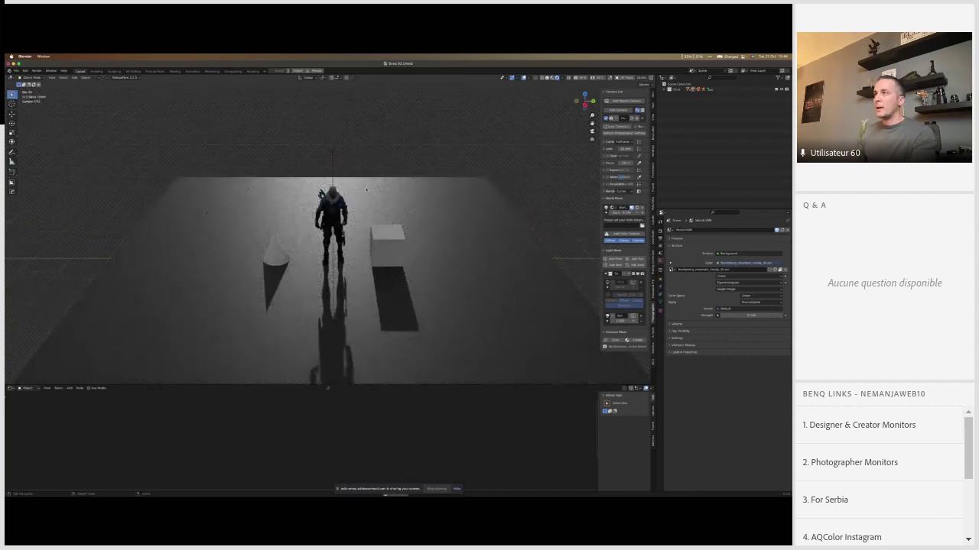
pyautogui.press('space')
pyautogui.click(613, 316)
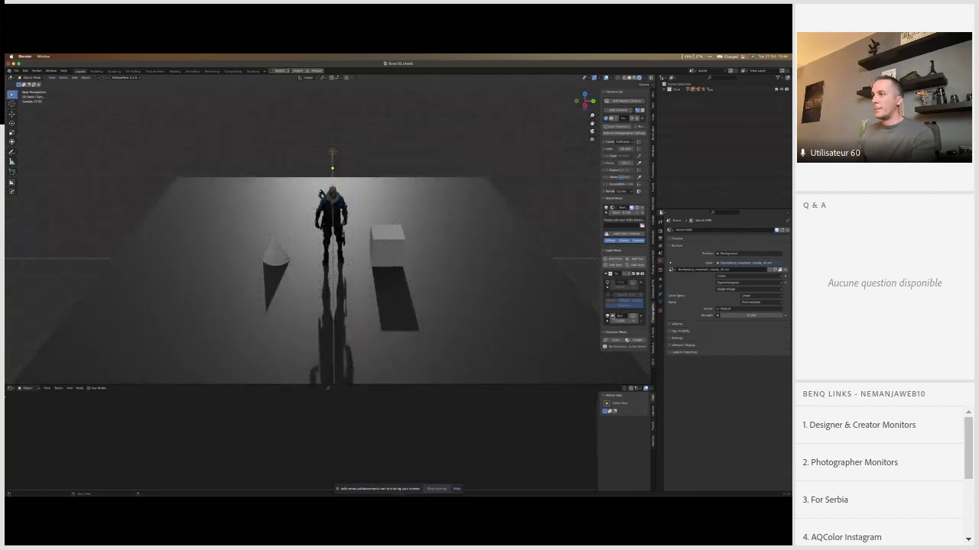
pyautogui.press('r')
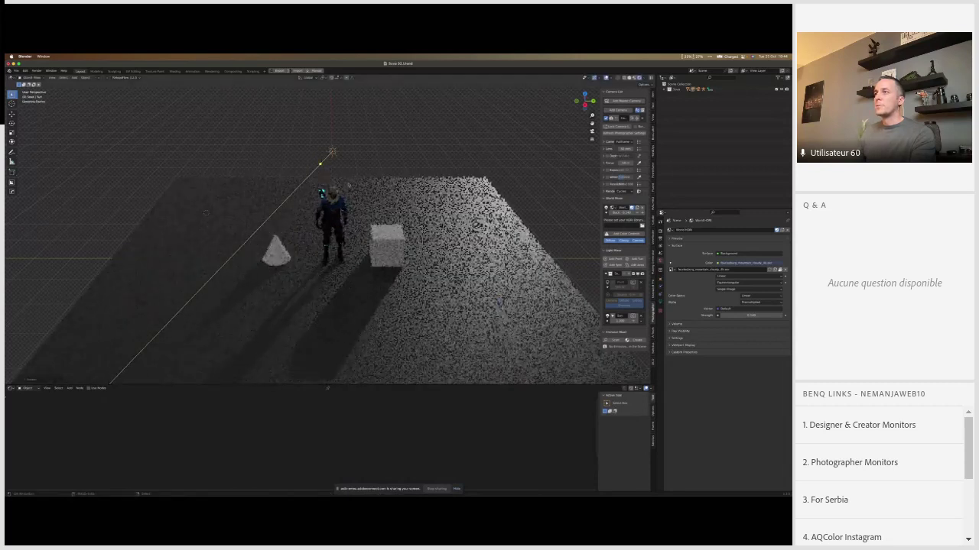
pyautogui.click(395, 207)
pyautogui.moveTo(395, 207); pyautogui.dragTo(385, 200)
# Step: Rotate the sun light again, including around the Z axis, to swing the shadows to the cube's side, and check the camera view
pyautogui.press('r')
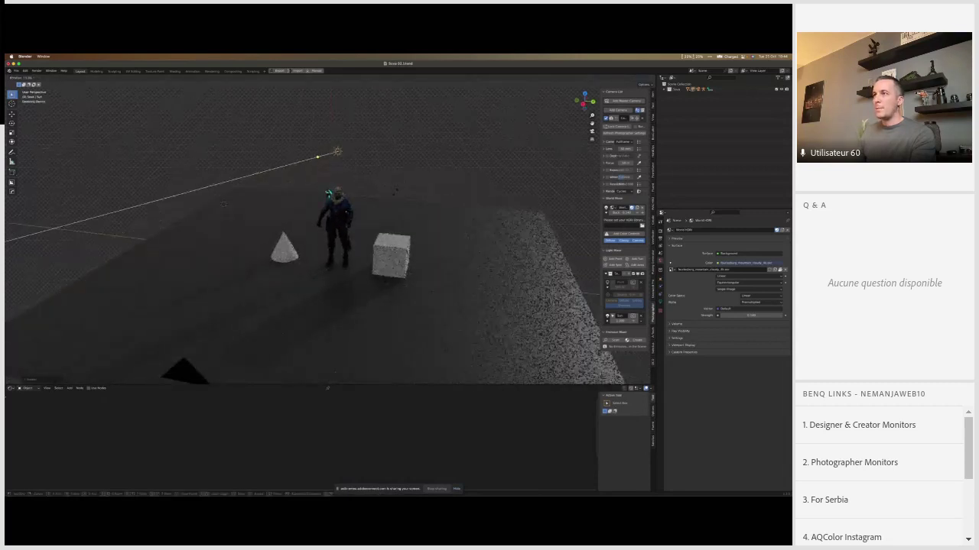
pyautogui.click(383, 147)
pyautogui.moveTo(383, 146); pyautogui.dragTo(379, 174)
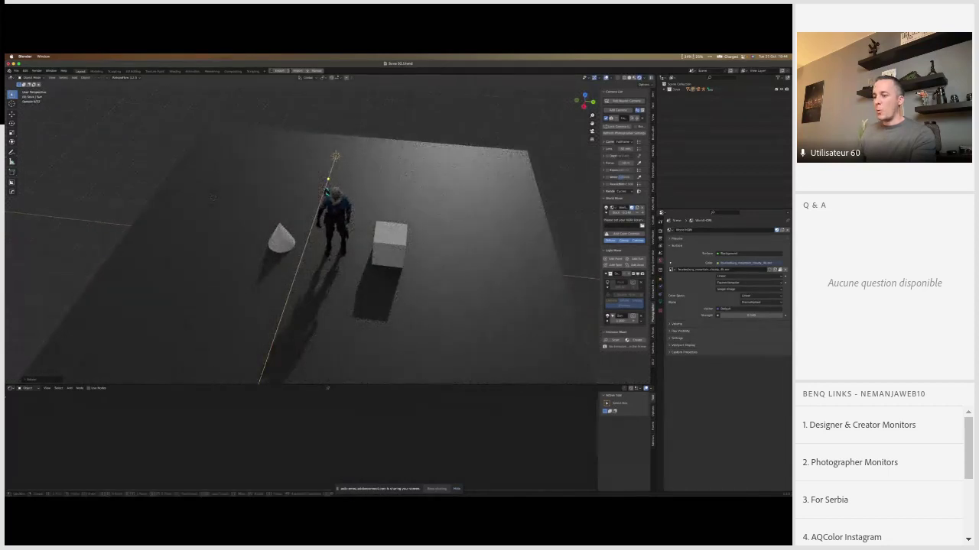
pyautogui.press('r')
pyautogui.press('z')
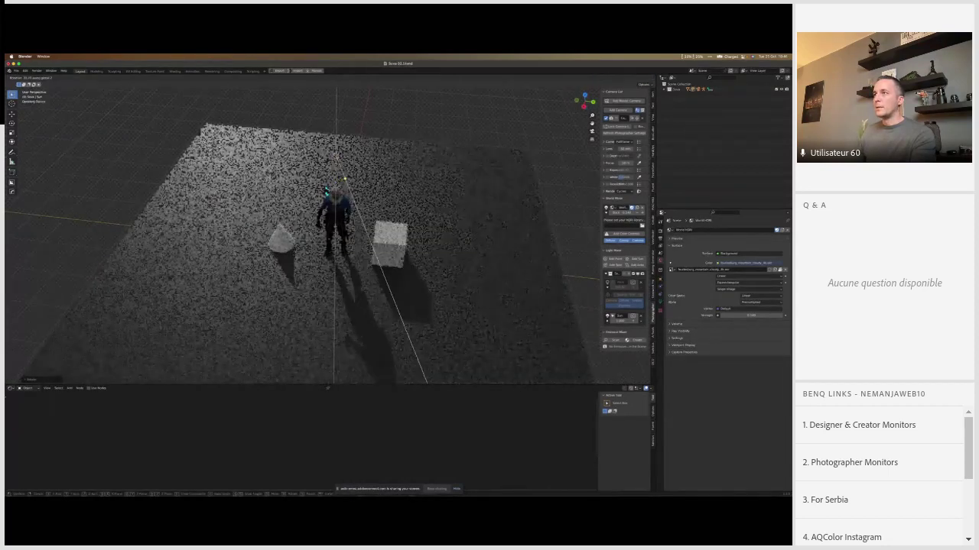
pyautogui.click(354, 275)
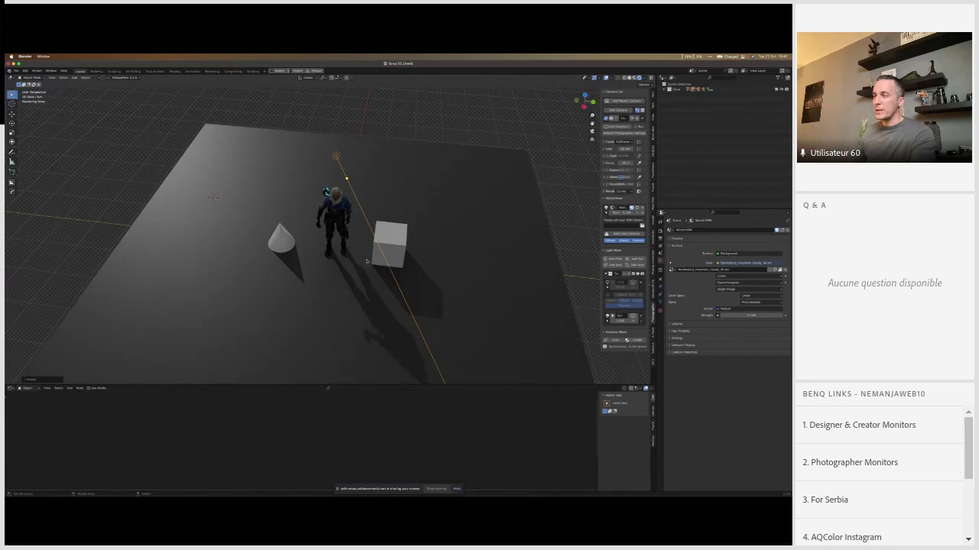
pyautogui.moveTo(432, 258); pyautogui.dragTo(434, 236)
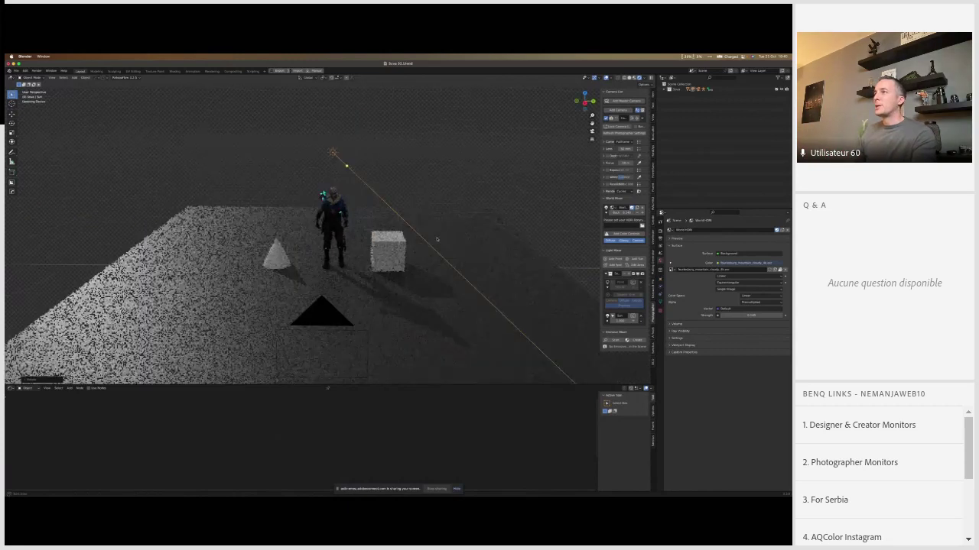
pyautogui.press('KP_0')
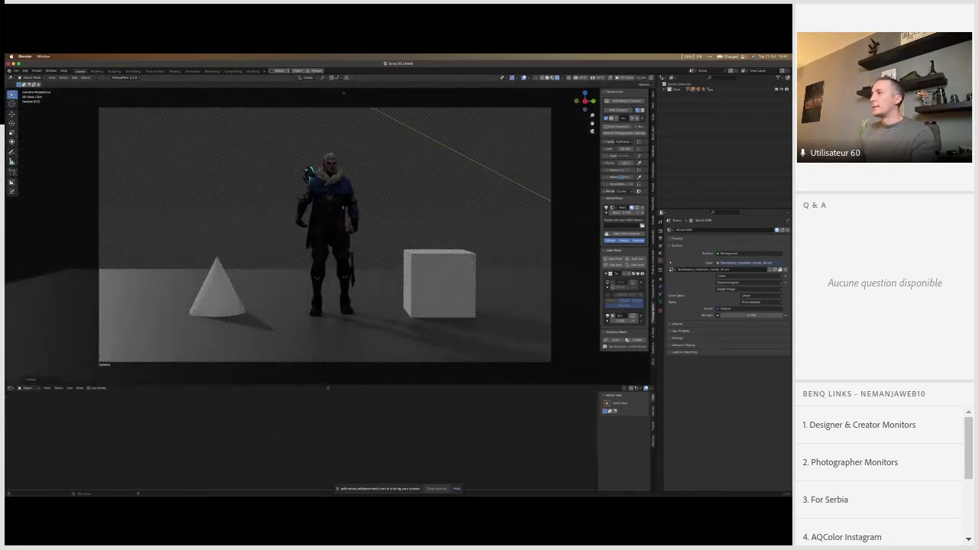
# Step: Switch the lighting back to the point light and raise it along the Z axis to shorten the shadows
pyautogui.click(608, 283)
pyautogui.click(607, 316)
pyautogui.moveTo(392, 261); pyautogui.dragTo(367, 271)
pyautogui.scroll(-2, 382, 269)
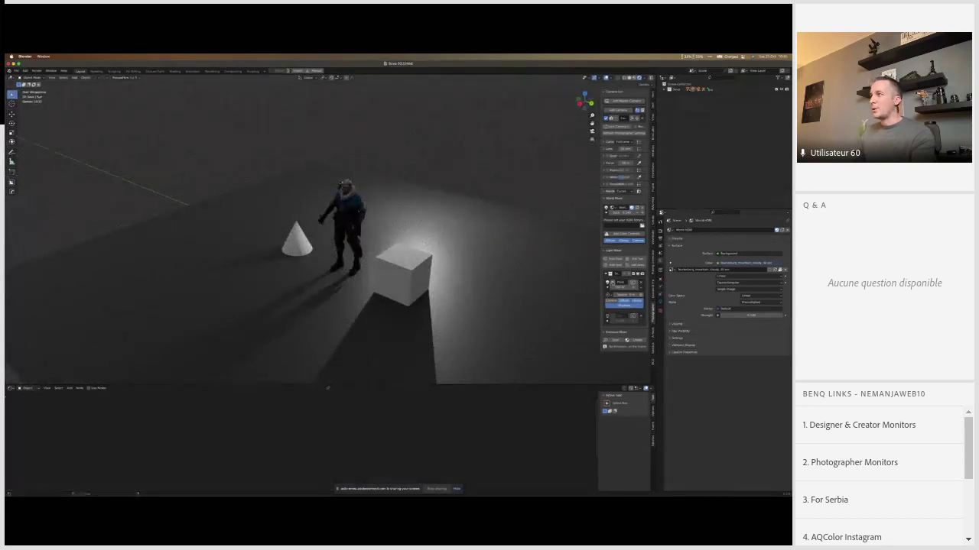
pyautogui.press('g')
pyautogui.press('z')
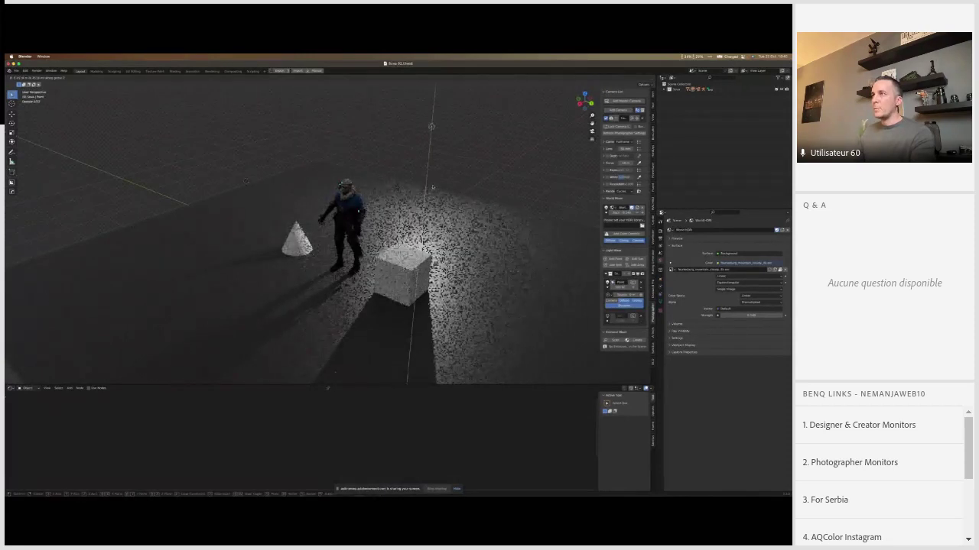
pyautogui.click(434, 166)
pyautogui.moveTo(365, 247); pyautogui.dragTo(388, 235)
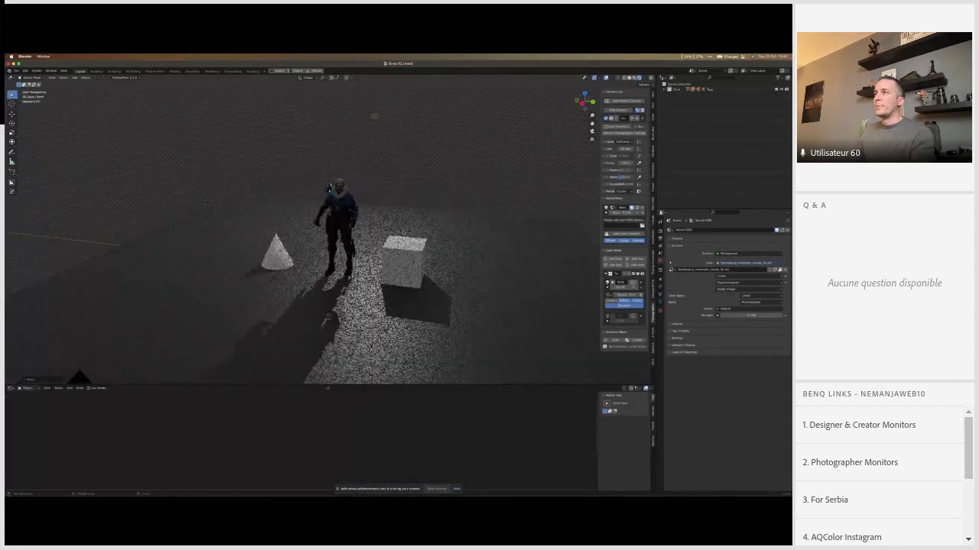
pyautogui.moveTo(388, 180); pyautogui.dragTo(399, 188)
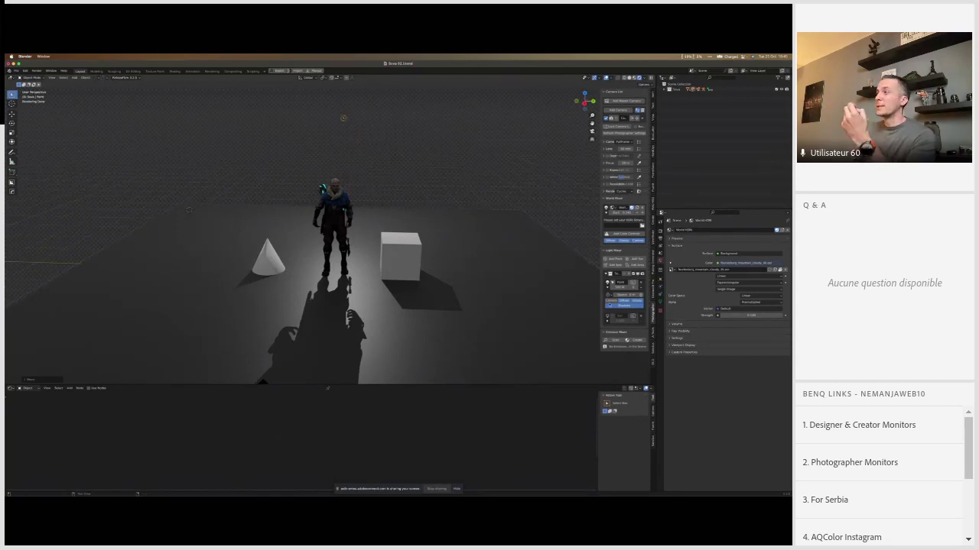
# Step: Turn the sun light on together with the point light to compare their overlapping shadows, and turn it off again
pyautogui.click(608, 316)
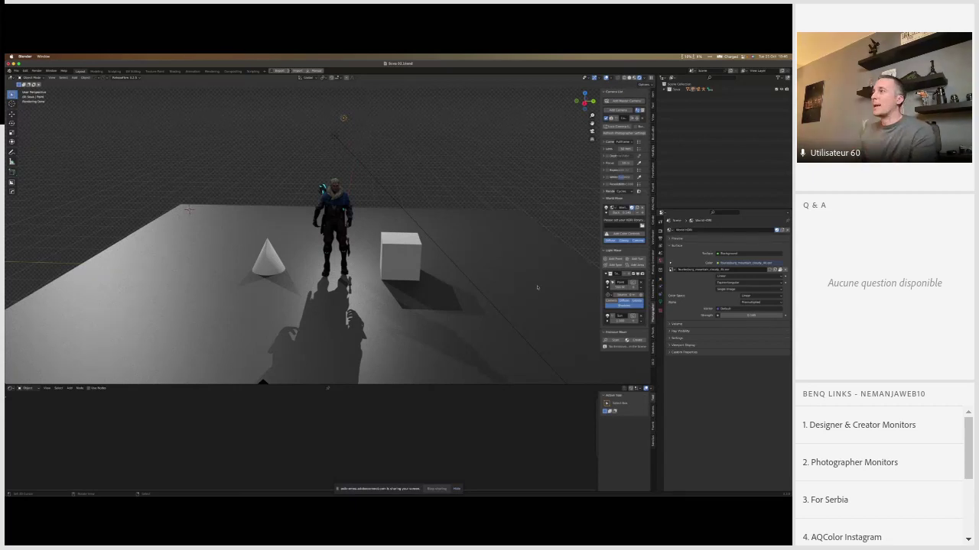
pyautogui.click(612, 316)
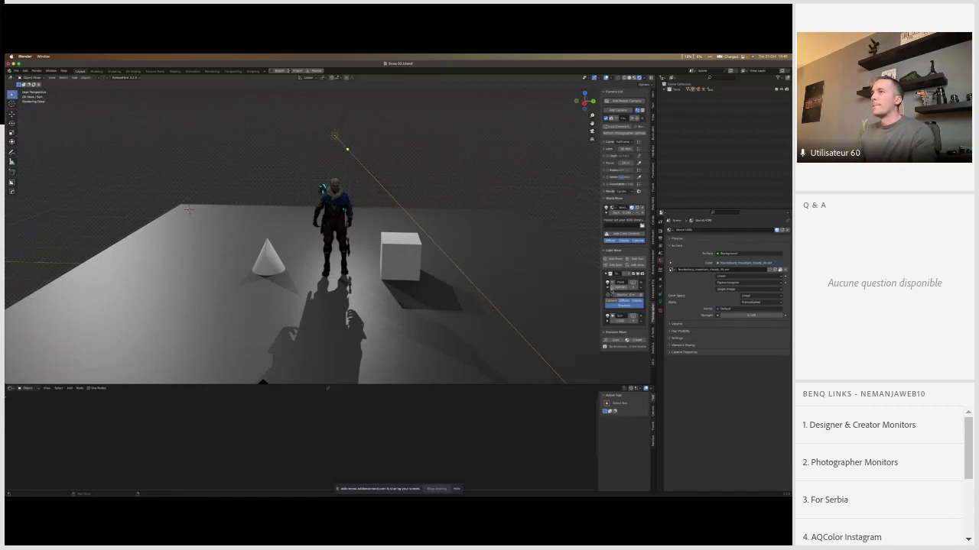
pyautogui.click(612, 283)
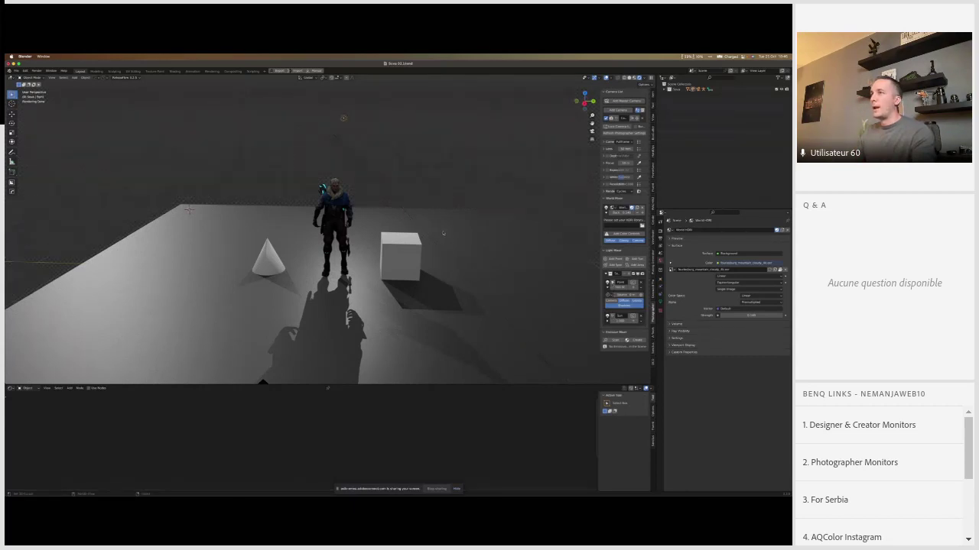
pyautogui.click(607, 316)
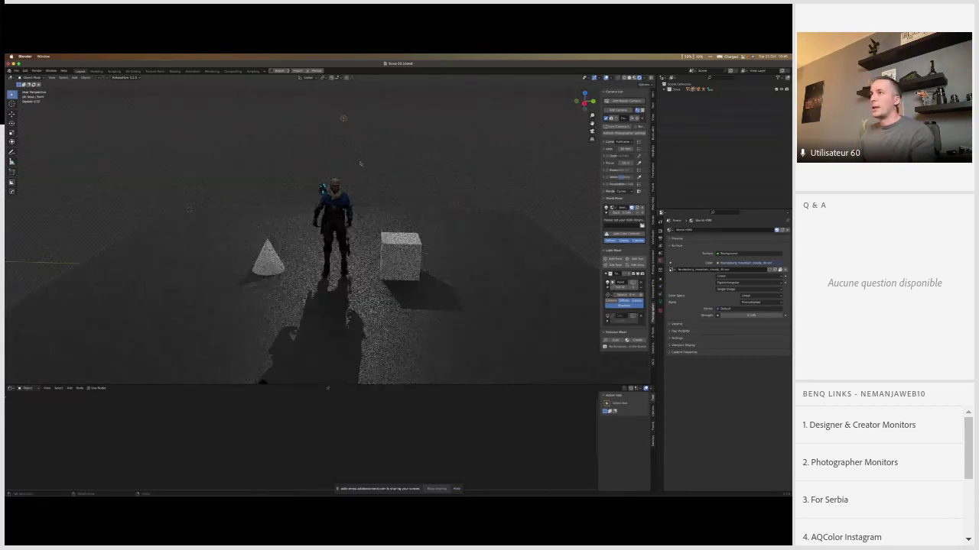
# Step: Duplicate the point light, place the copy above the cone, and enlarge its radius to soften its shadows
pyautogui.hotkey('shift', 'd')
pyautogui.click(256, 184)
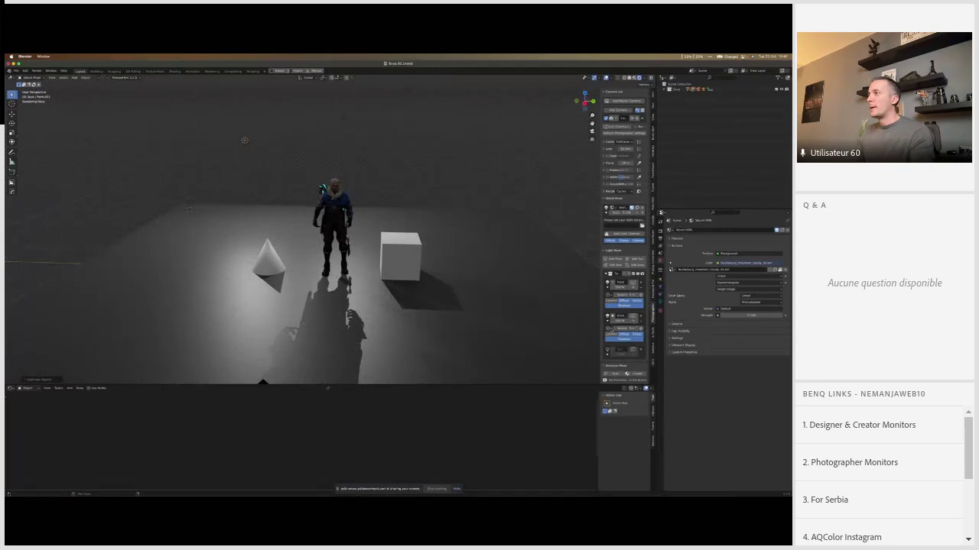
pyautogui.moveTo(621, 328); pyautogui.dragTo(644, 328)
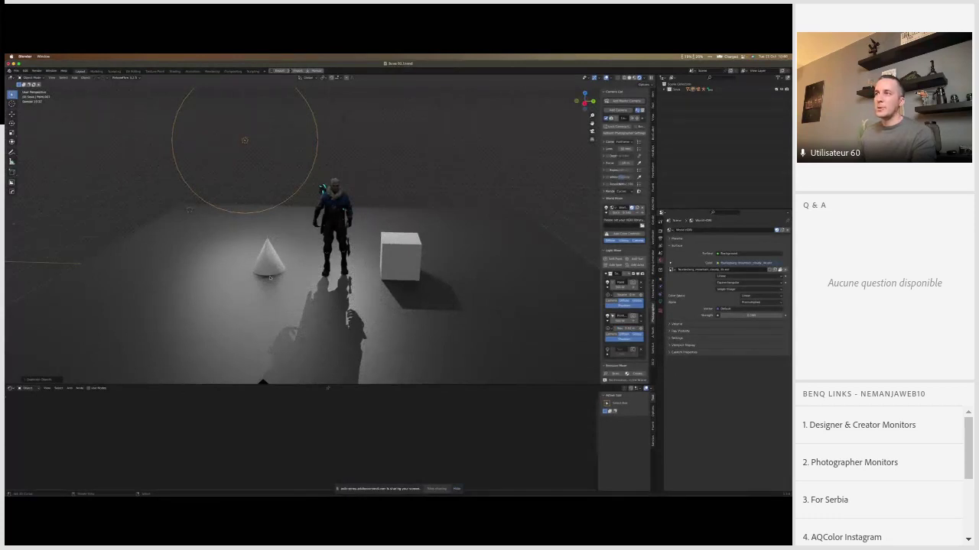
# Step: Compare the soft shadow under the cone with the original light by enabling the original point light and disabling the enlarged duplicate
pyautogui.scroll(4, 270, 277)
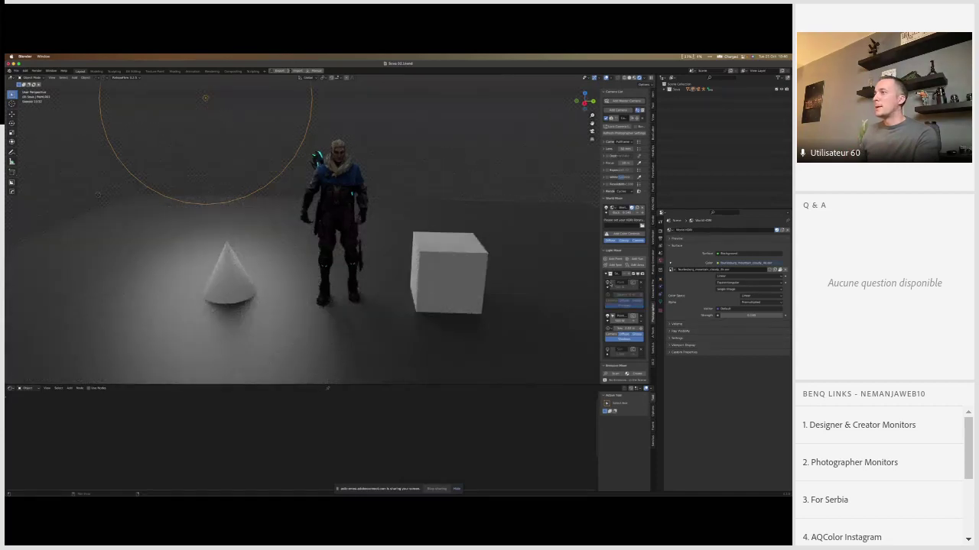
pyautogui.click(608, 284)
pyautogui.click(608, 317)
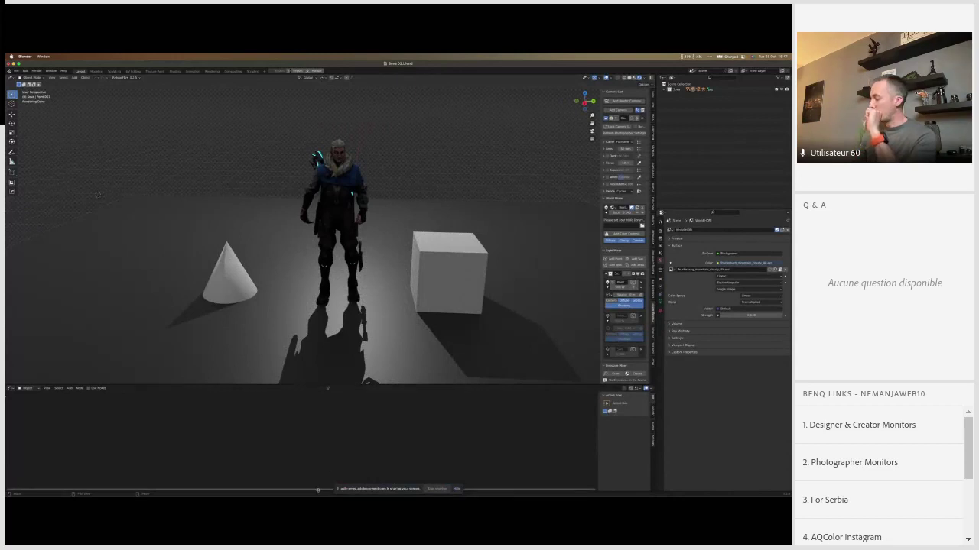
# Step: Switch to Photoshop and show the composite of the man in a bowler hat with an umbrella
pyautogui.moveTo(321, 490)
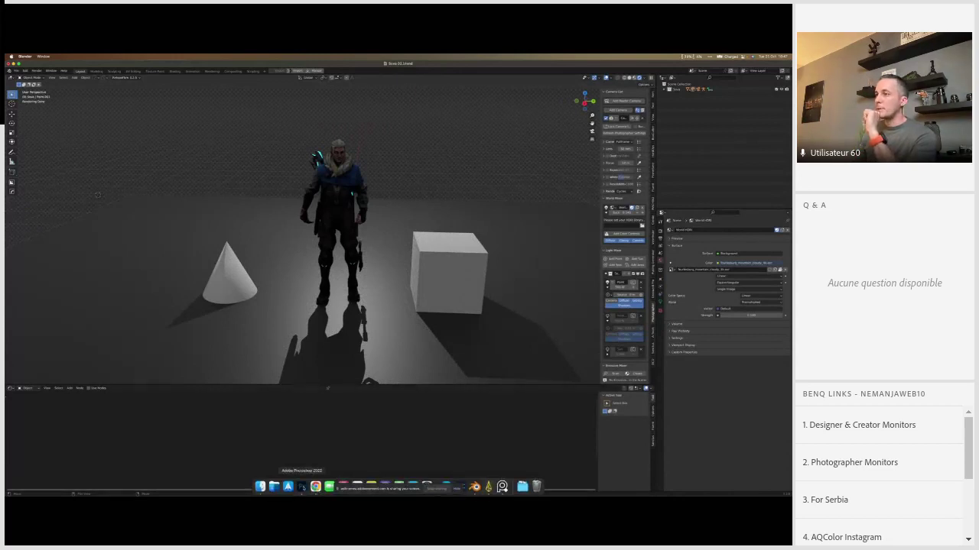
pyautogui.click(302, 487)
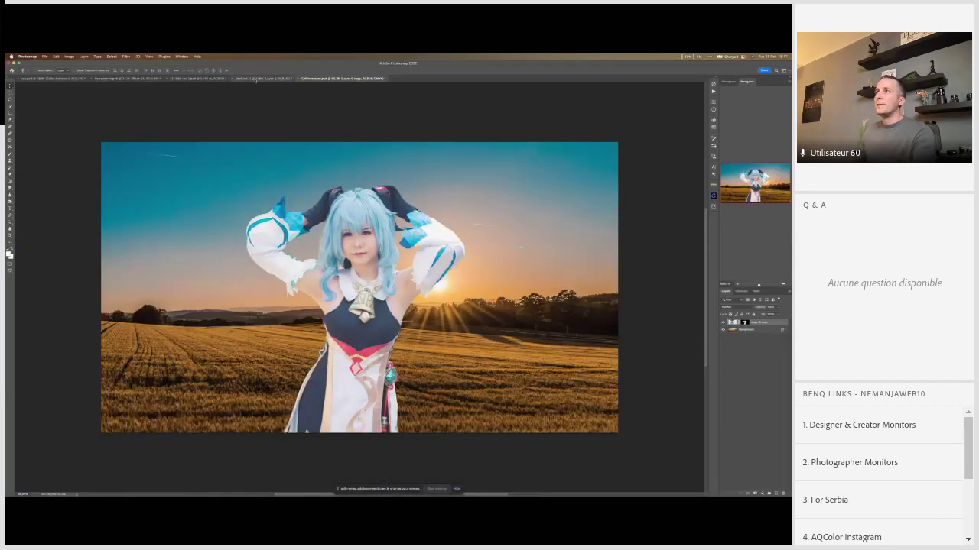
pyautogui.click(264, 78)
pyautogui.click(198, 78)
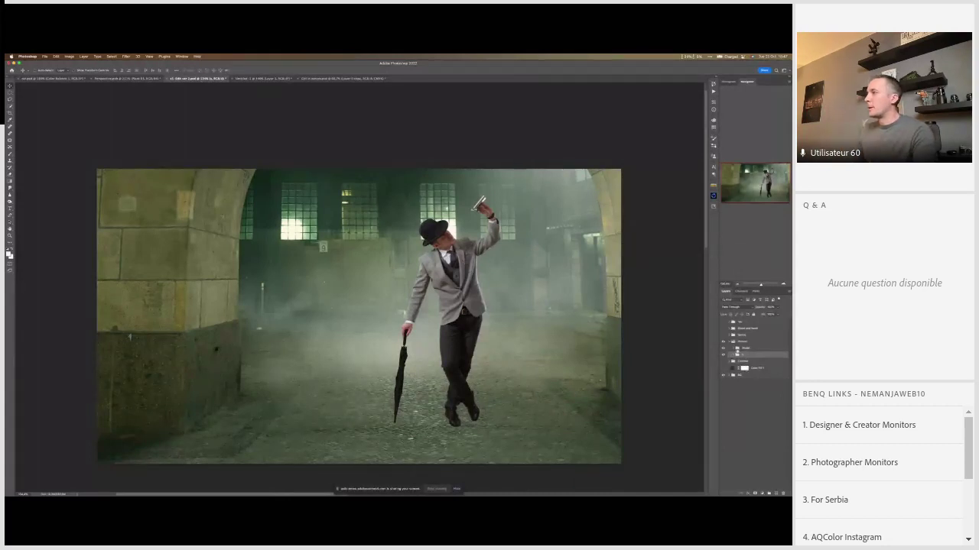
# Step: Load the man's layer mask as a selection and fill it with black on a new layer beneath his group
pyautogui.click(733, 347)
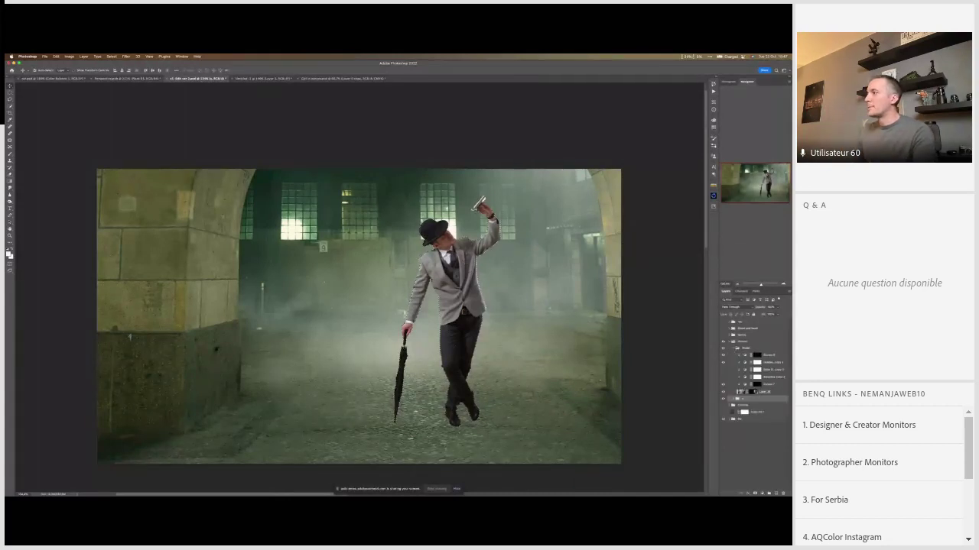
pyautogui.click(733, 348)
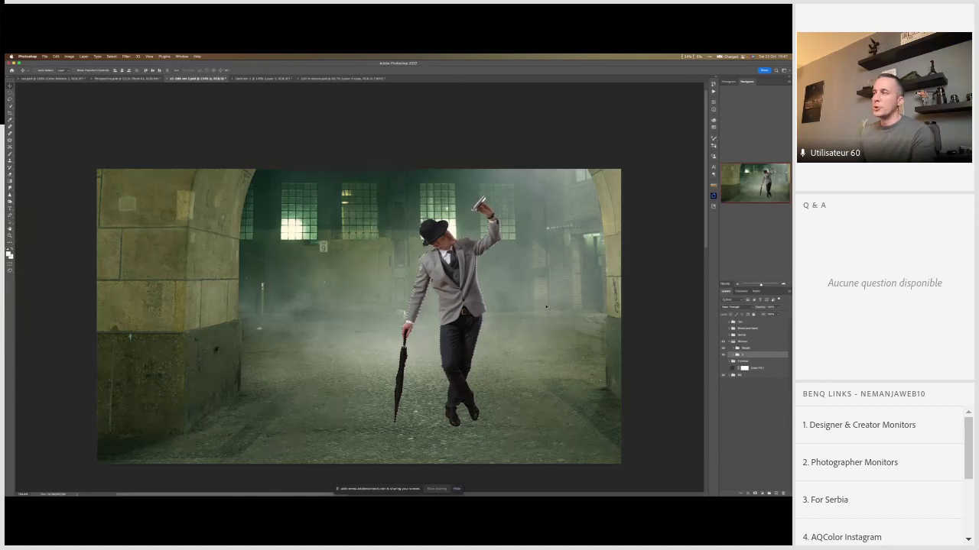
pyautogui.click(774, 494)
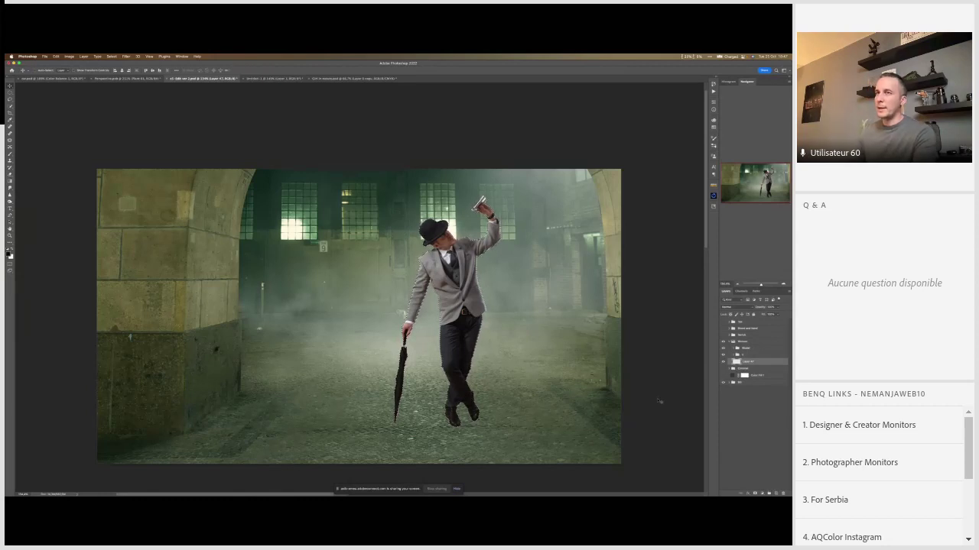
pyautogui.press('super+t')
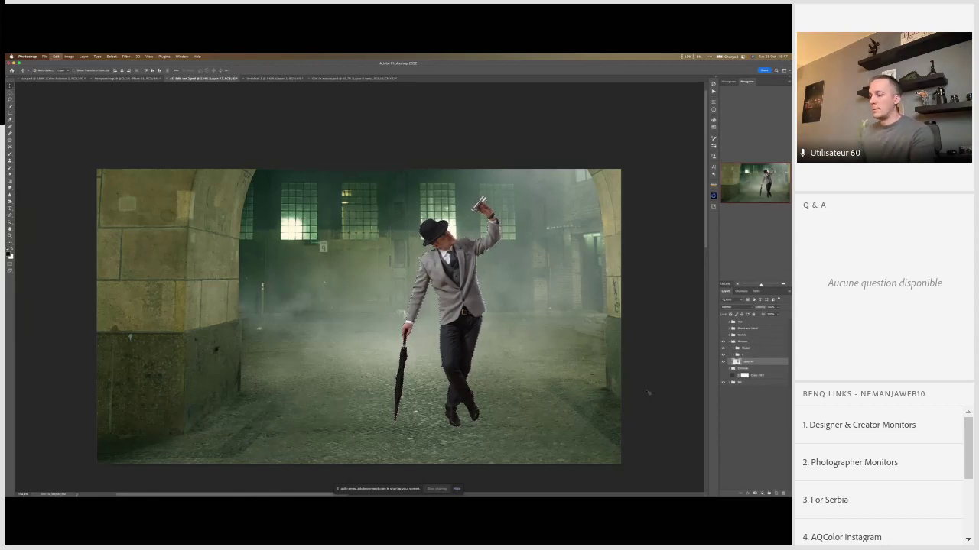
pyautogui.press('super+f')
pyautogui.press('Escape')
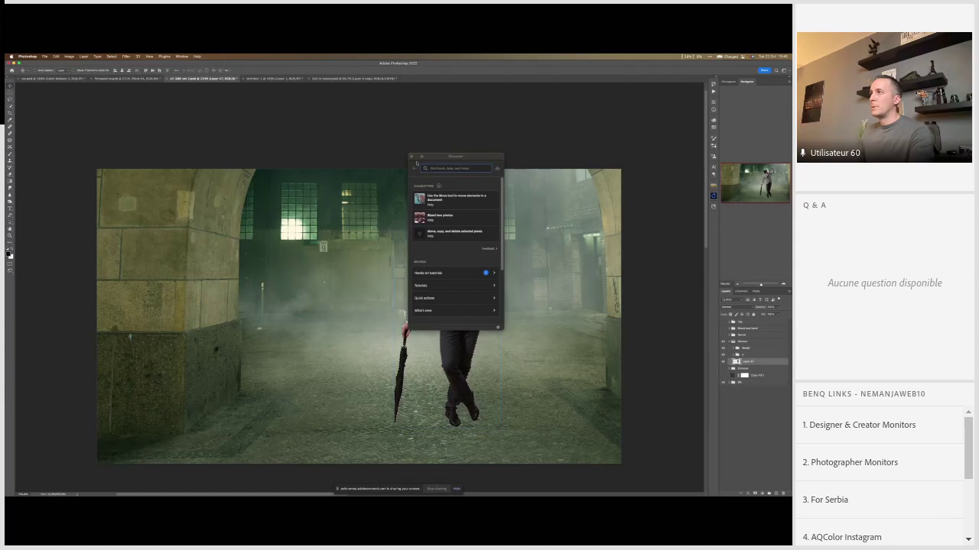
pyautogui.click(412, 157)
pyautogui.press('super+t')
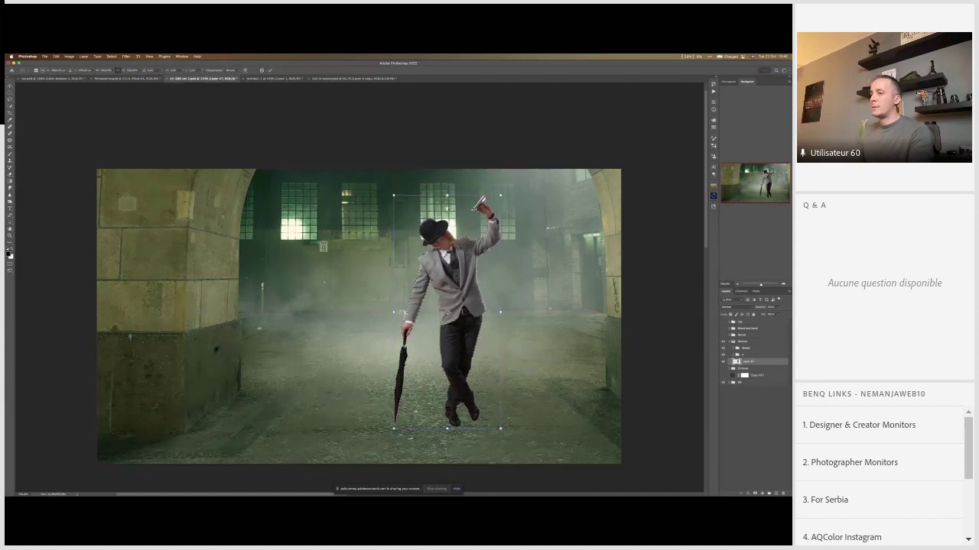
pyautogui.moveTo(447, 196); pyautogui.dragTo(491, 219)
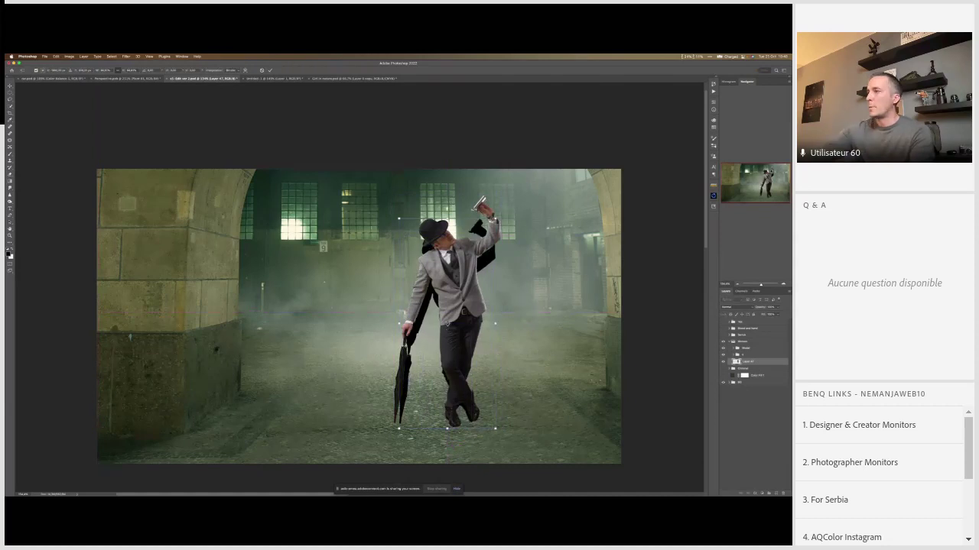
pyautogui.press('Escape')
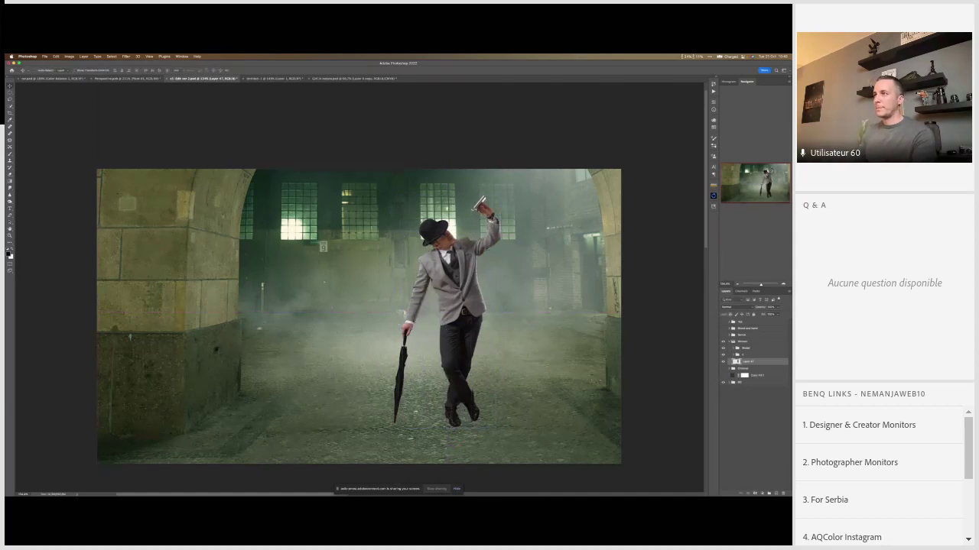
pyautogui.hotkey('ctrl', 't')
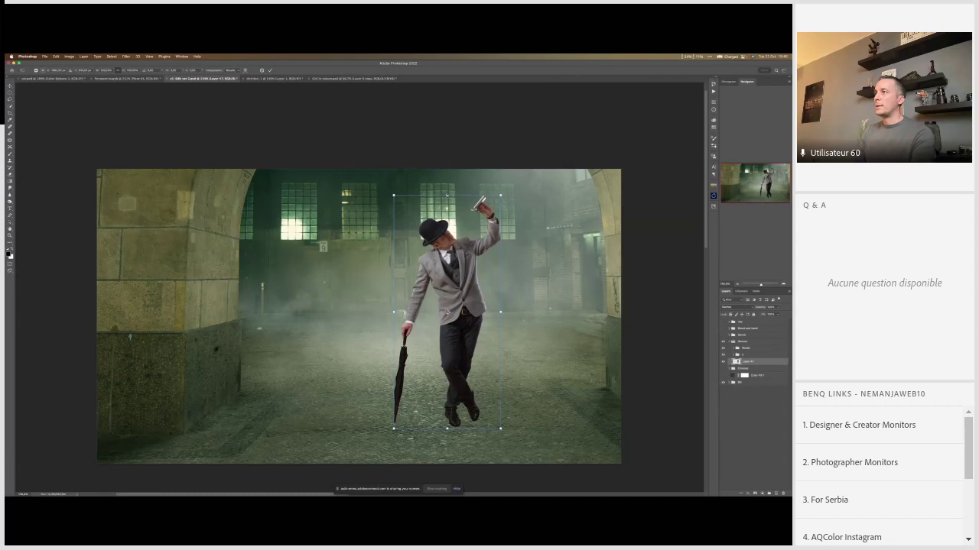
pyautogui.moveTo(447, 195); pyautogui.dragTo(574, 447)
pyautogui.moveTo(579, 398); pyautogui.dragTo(590, 426)
pyautogui.press('Escape')
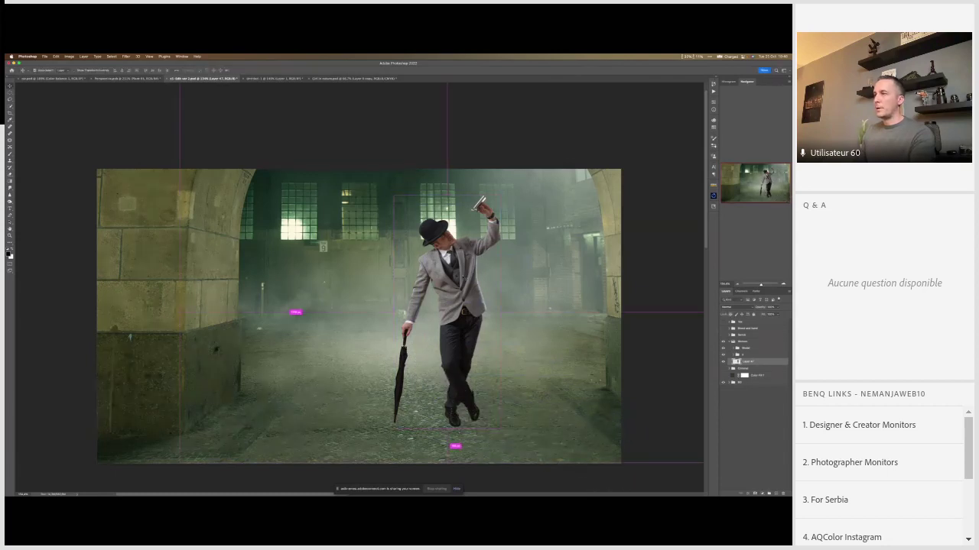
# Step: Try to flip the black silhouette vertically, move it beneath the man's feet and skew it diagonally across the ground as a cast shadow
pyautogui.press('super+t')
pyautogui.rightClick(462, 274)
pyautogui.click(474, 401)
pyautogui.moveTo(488, 228); pyautogui.dragTo(495, 387)
pyautogui.scroll(-8, 484, 394)
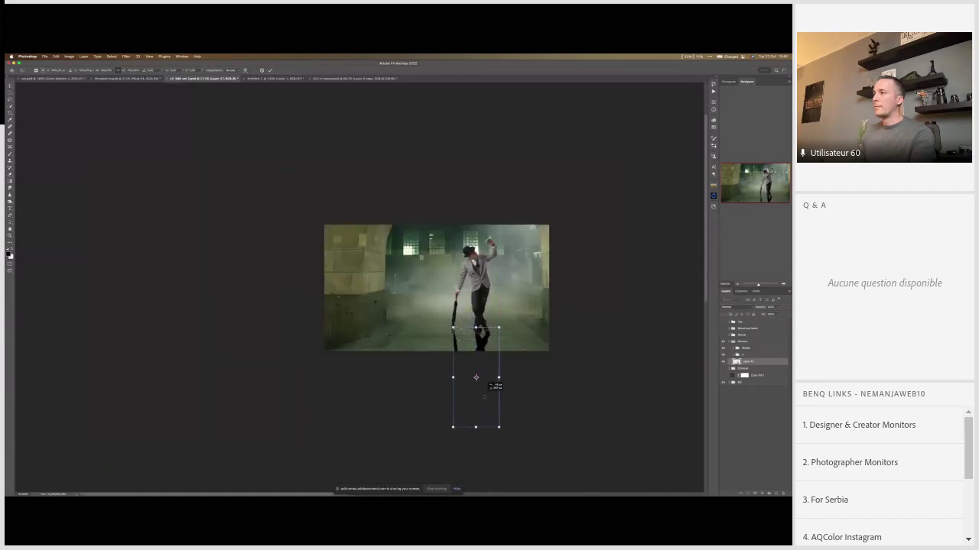
pyautogui.moveTo(476, 430); pyautogui.dragTo(527, 352)
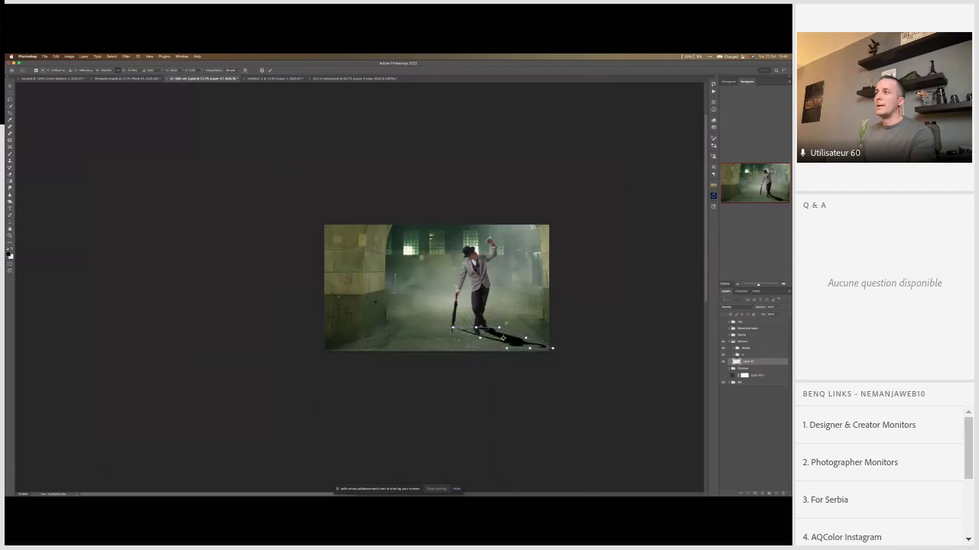
pyautogui.scroll(5, 508, 326)
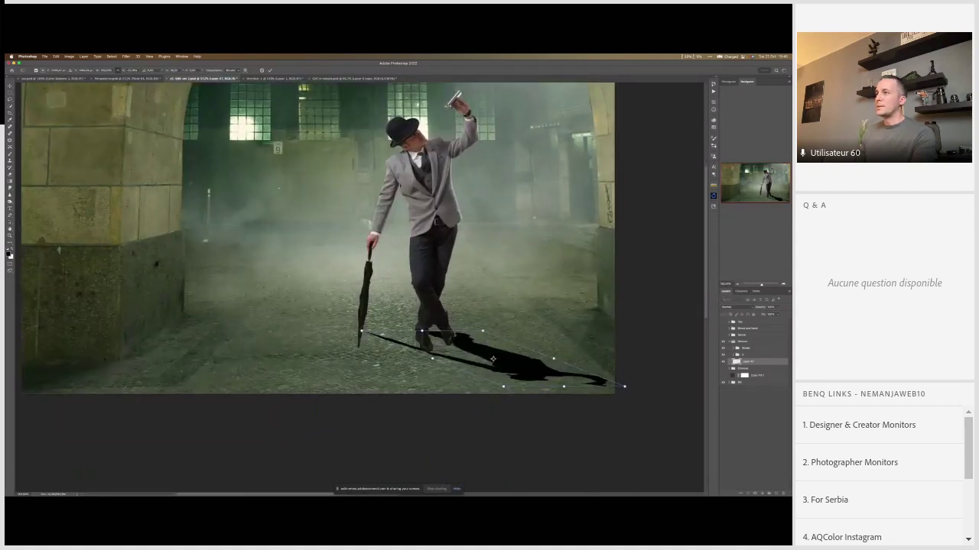
pyautogui.press('Escape')
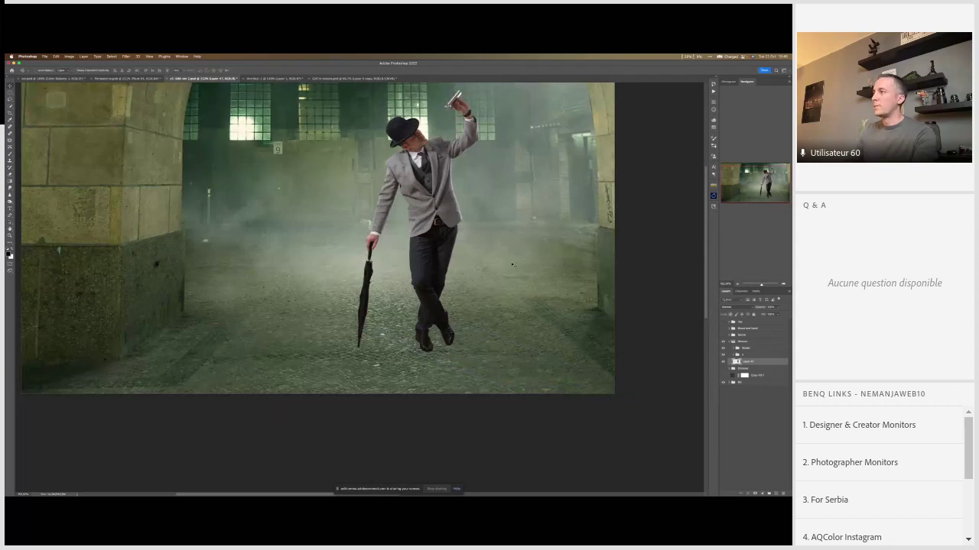
pyautogui.moveTo(438, 264); pyautogui.dragTo(415, 262)
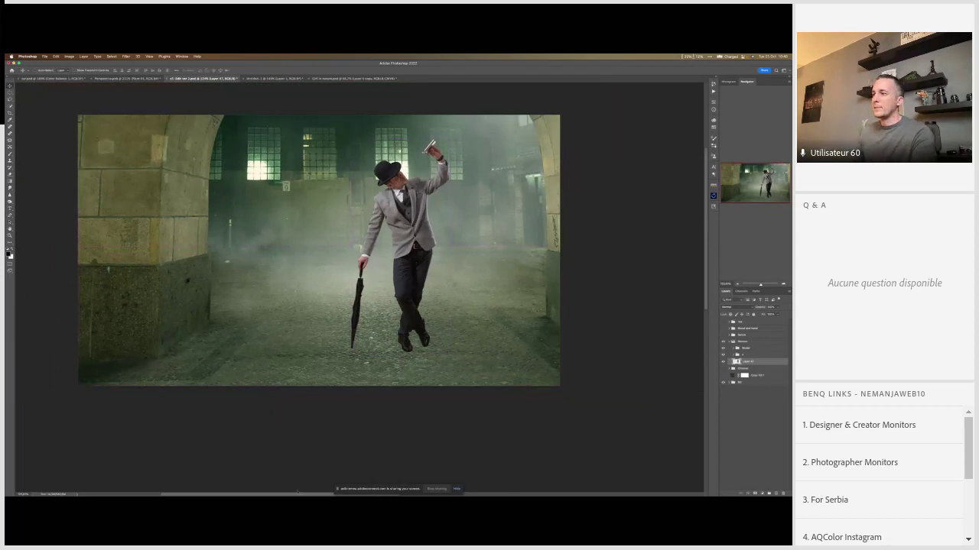
# Step: Switch to Blender and examine the backlit character's cast shadow, ending in the camera view
pyautogui.click(474, 487)
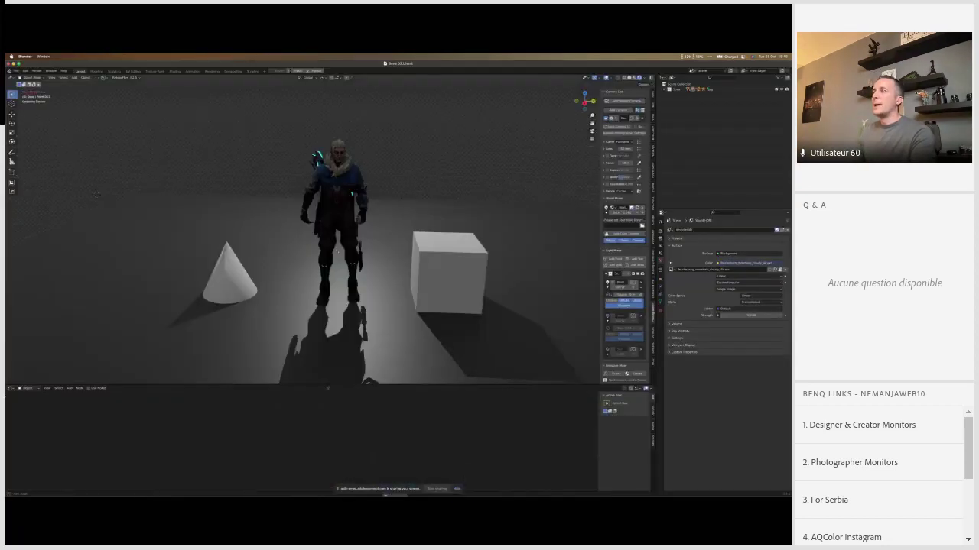
pyautogui.moveTo(337, 268); pyautogui.dragTo(338, 242)
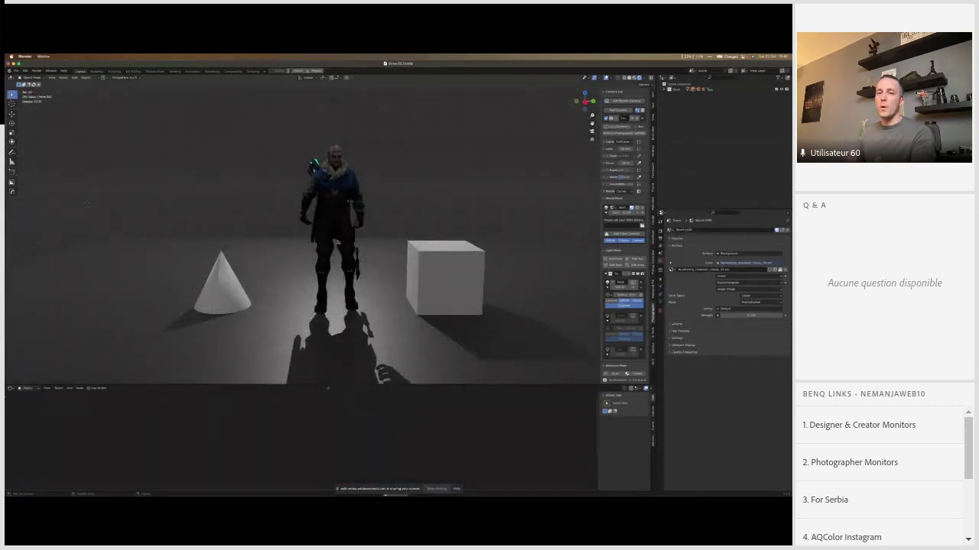
pyautogui.moveTo(340, 234); pyautogui.dragTo(359, 231)
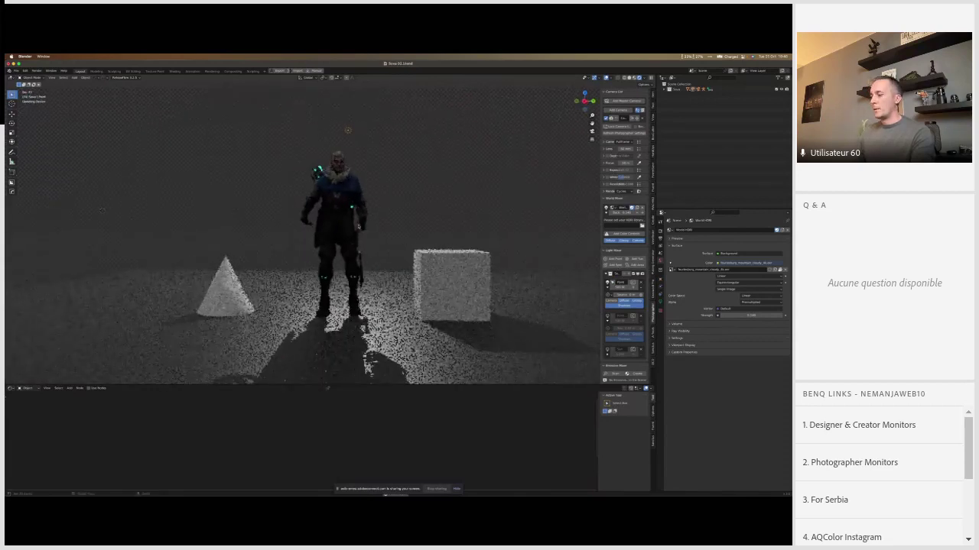
pyautogui.press('KP_0')
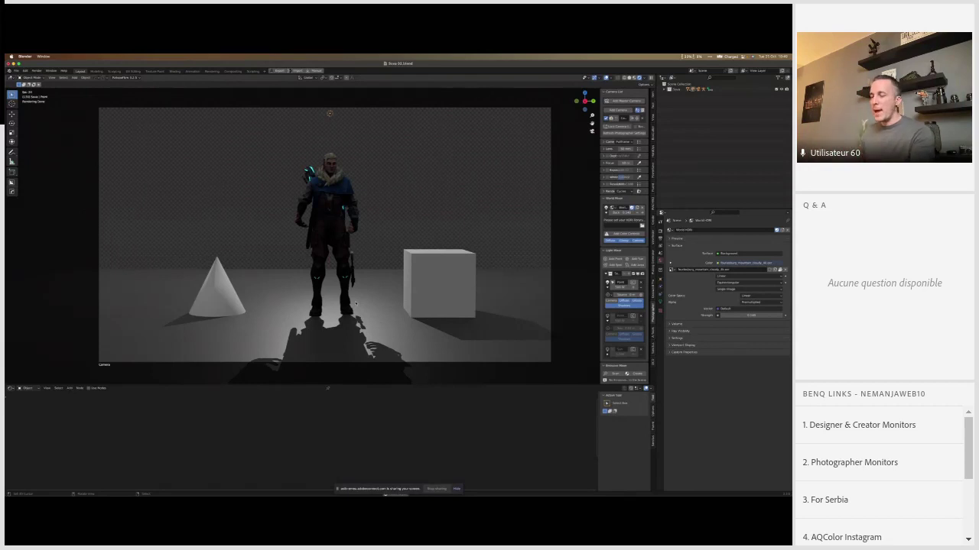
# Step: Move the point light vertically behind the character, lowering it to head height and raising it high above, to compare shadow lengths
pyautogui.press('g')
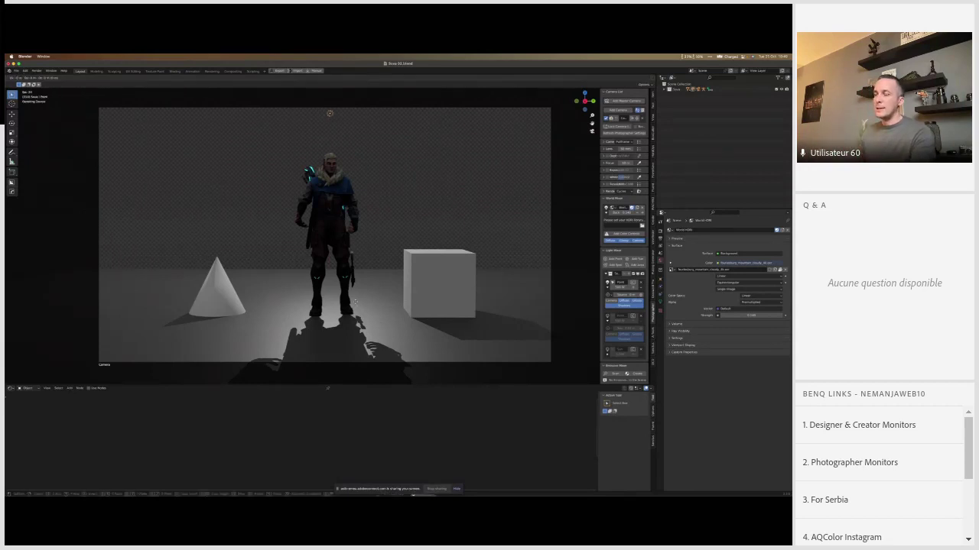
pyautogui.press('y')
pyautogui.press('z')
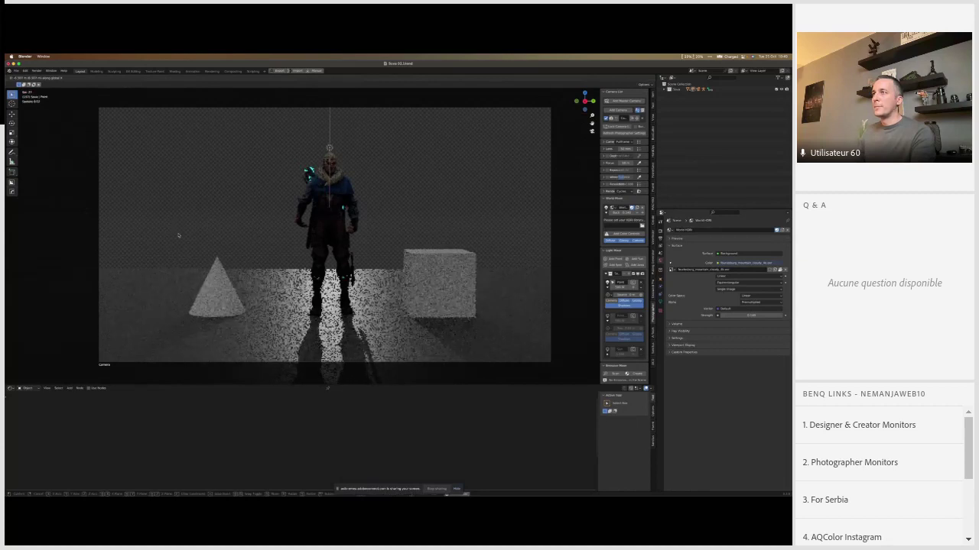
pyautogui.click(183, 185)
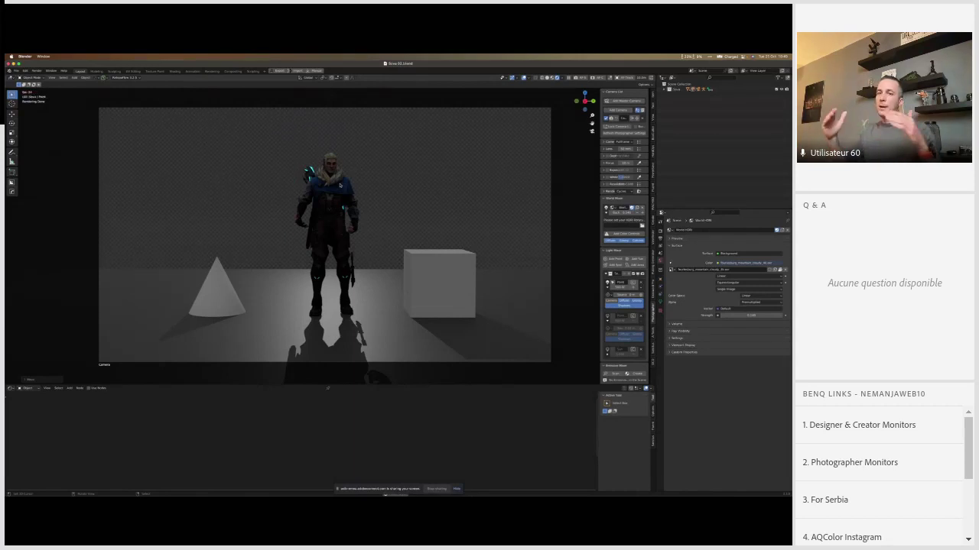
pyautogui.press('g')
pyautogui.press('z')
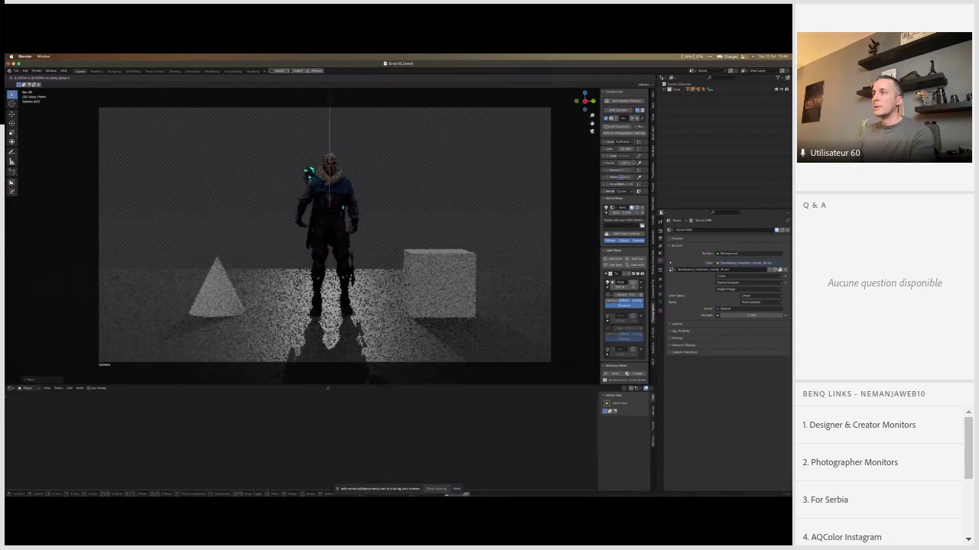
pyautogui.click(629, 205)
pyautogui.press('g')
pyautogui.press('z')
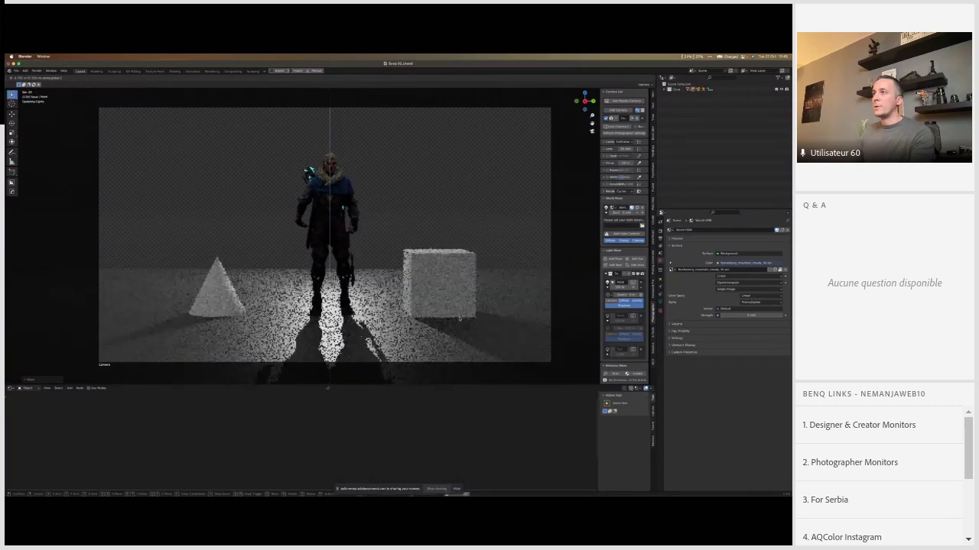
pyautogui.click(464, 176)
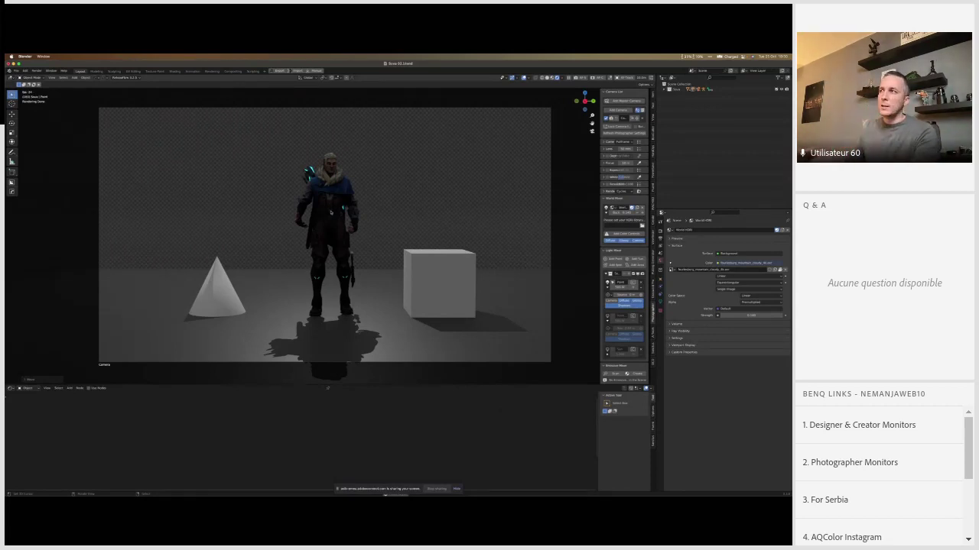
# Step: Enlarge the point light's radius to soften the shadows and lower the light to just above the character's head
pyautogui.moveTo(626, 295); pyautogui.dragTo(638, 295)
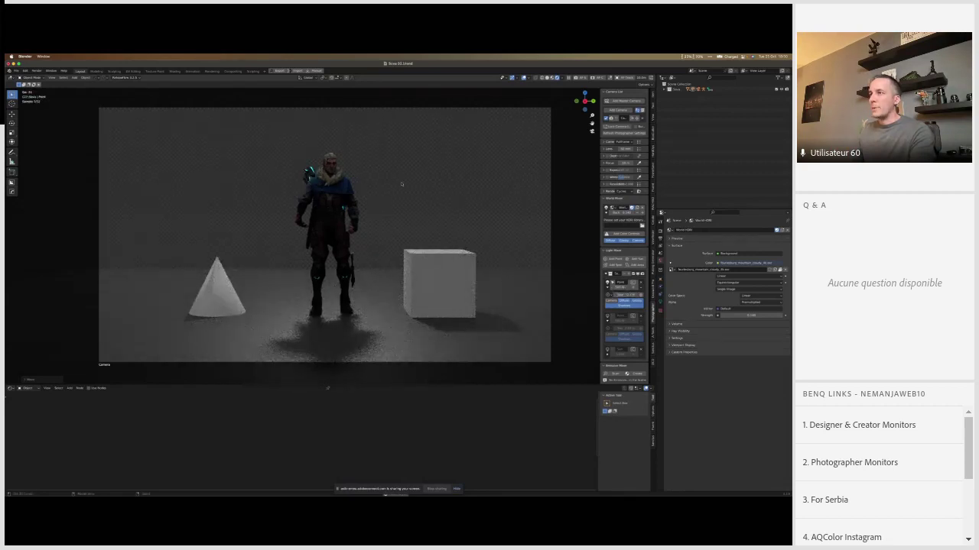
pyautogui.press('g')
pyautogui.press('z')
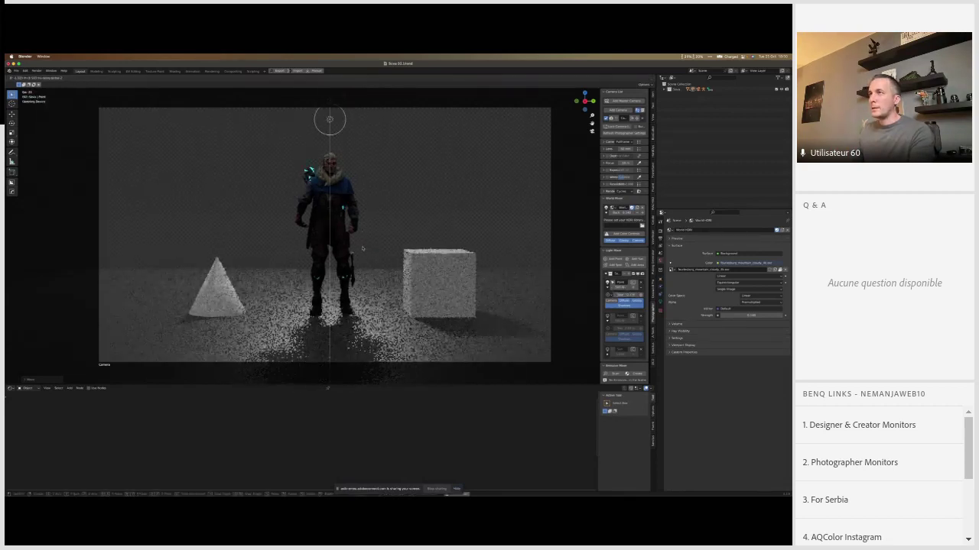
pyautogui.click(360, 264)
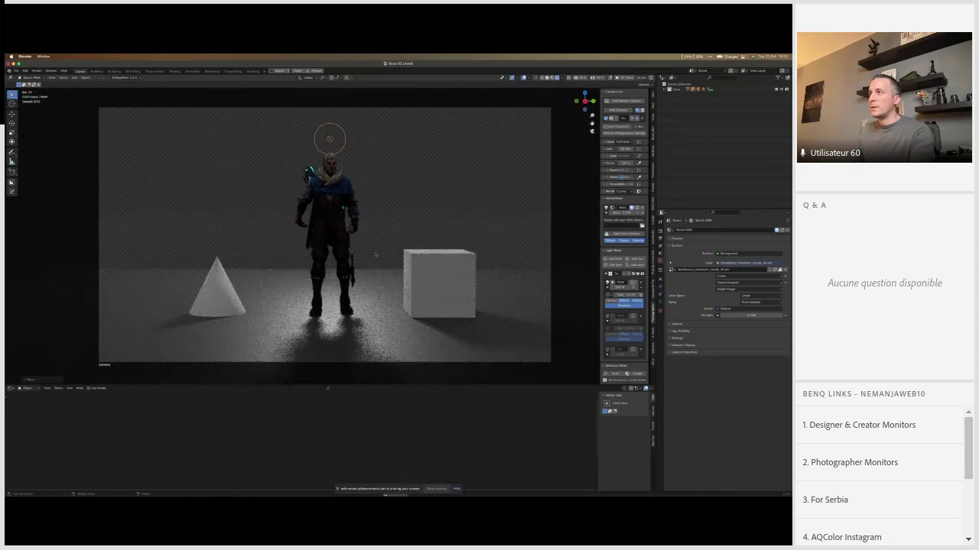
# Step: Move the enlarged point light along the X axis and return to the camera view
pyautogui.moveTo(394, 213); pyautogui.dragTo(340, 245)
pyautogui.press('g')
pyautogui.press('g')
pyautogui.press('x')
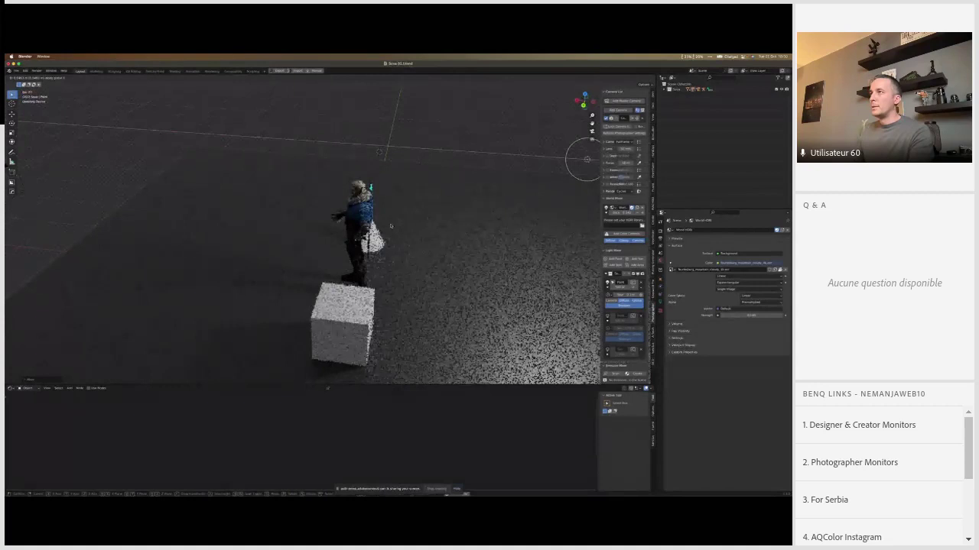
pyautogui.click(229, 207)
pyautogui.press('KP_0')
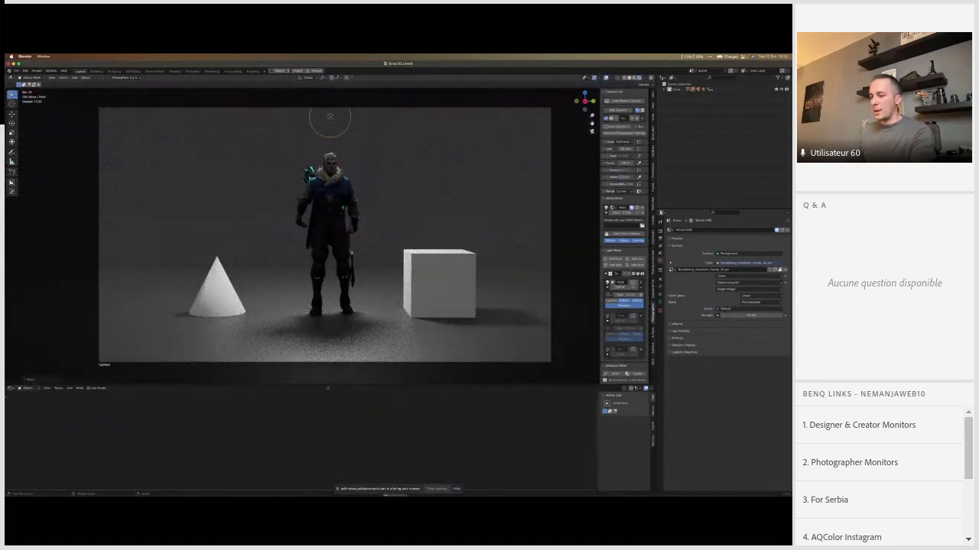
# Step: Raise the enlarged point light high above the character and set its power to 1000
pyautogui.press('g')
pyautogui.press('z')
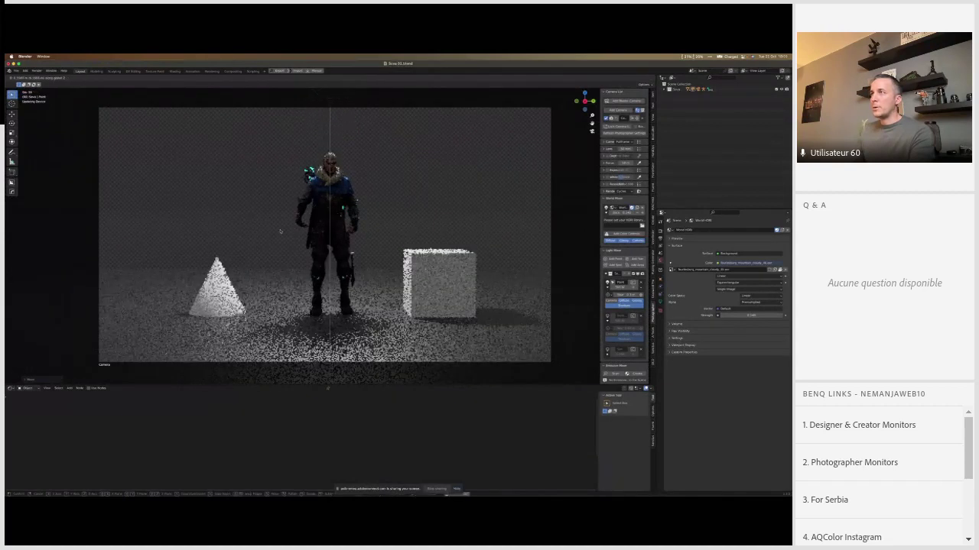
pyautogui.click(245, 100)
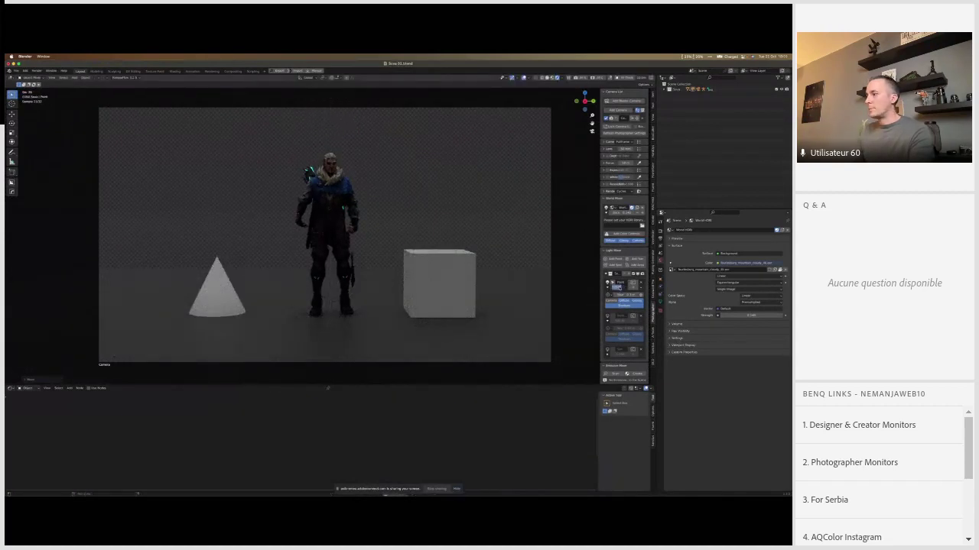
pyautogui.write('1000')
pyautogui.press('Return')
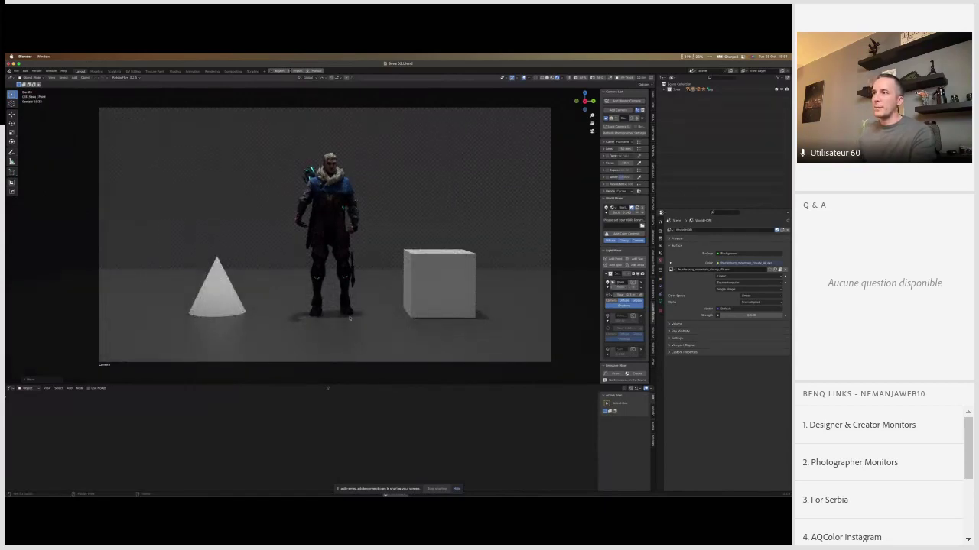
# Step: Undo the point light's power change and its last vertical move
pyautogui.press('super+z')
pyautogui.press('super+z')
pyautogui.press('super+z')
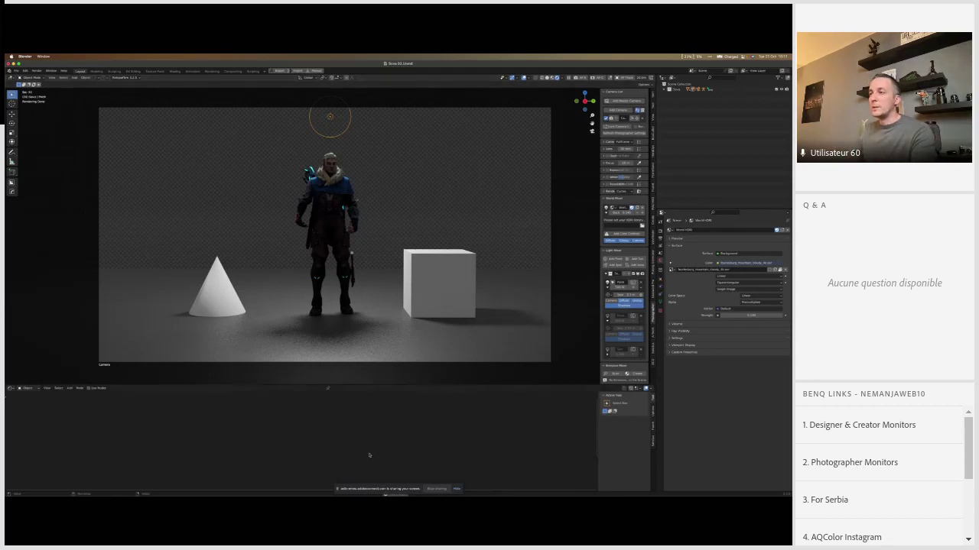
# Step: Switch to Photoshop and delete the black silhouette layer beneath the man
pyautogui.click(303, 488)
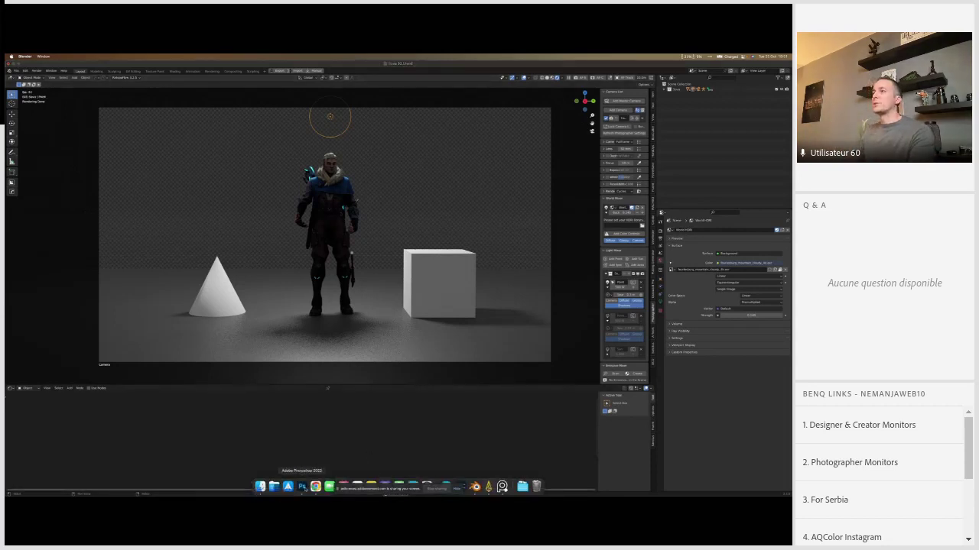
pyautogui.moveTo(396, 293); pyautogui.dragTo(441, 330)
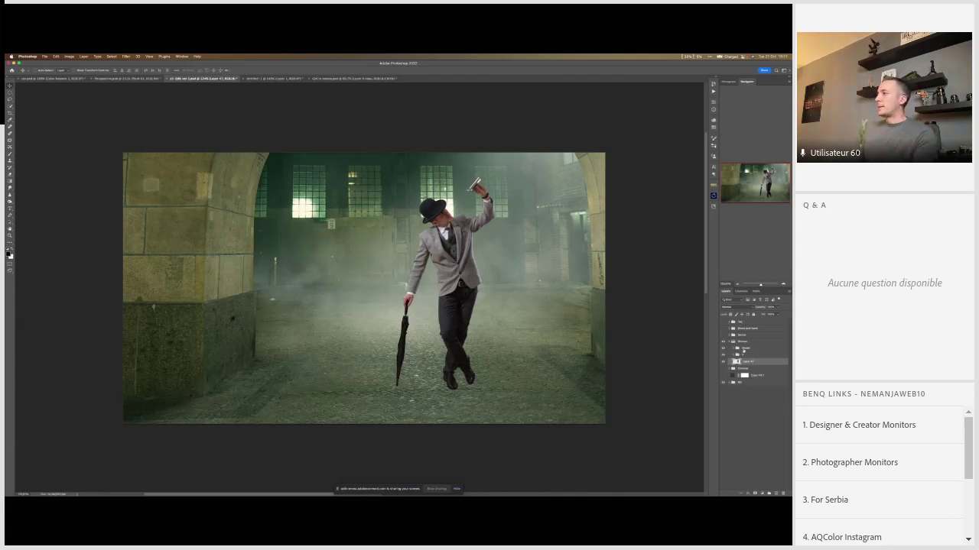
pyautogui.click(727, 342)
pyautogui.click(738, 363)
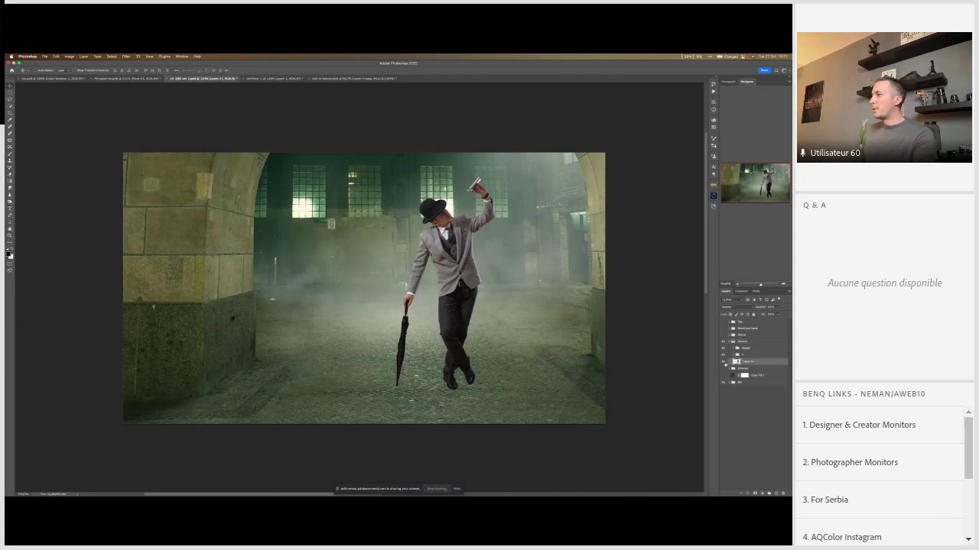
pyautogui.press('Delete')
# Step: Add a new empty layer directly beneath the man's group and activate the Brush tool
pyautogui.click(775, 493)
pyautogui.click(756, 355)
pyautogui.click(775, 493)
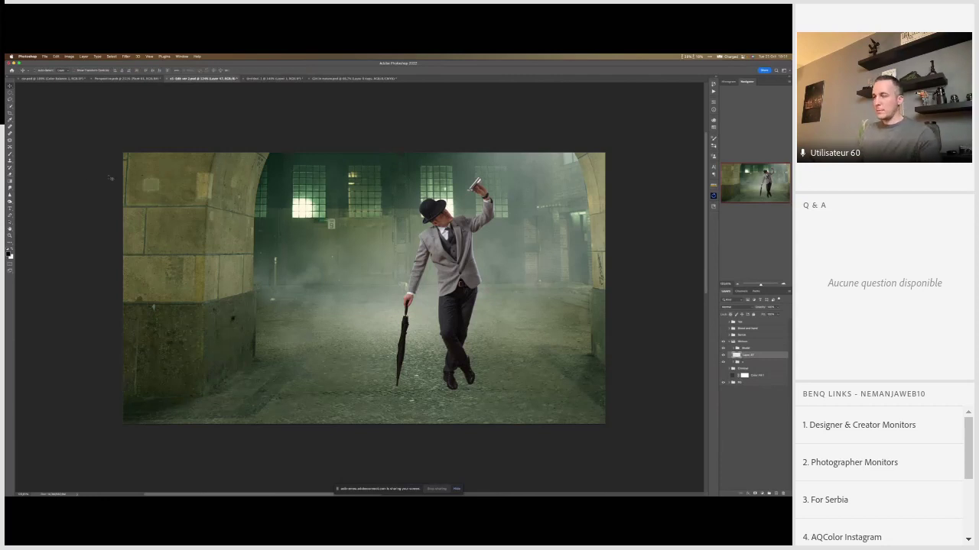
pyautogui.press('b')
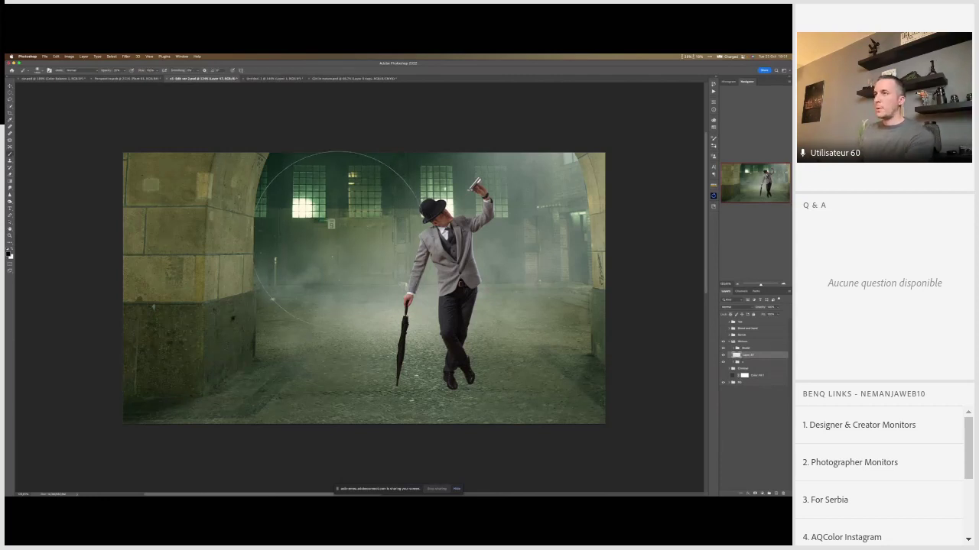
# Step: Paint a white light dot and a white wireframe box on the new layer with the Hard Round Pressure Size brush
pyautogui.rightClick(343, 232)
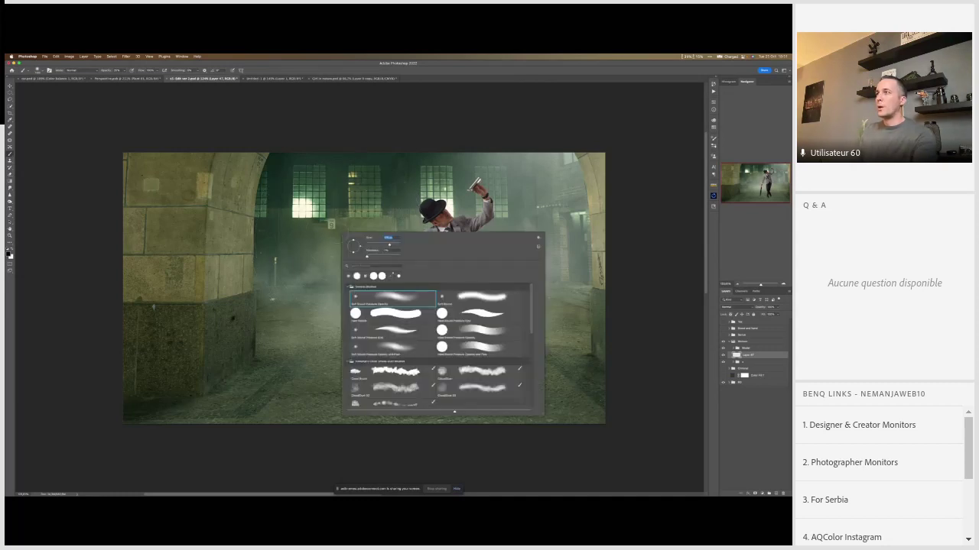
pyautogui.click(476, 314)
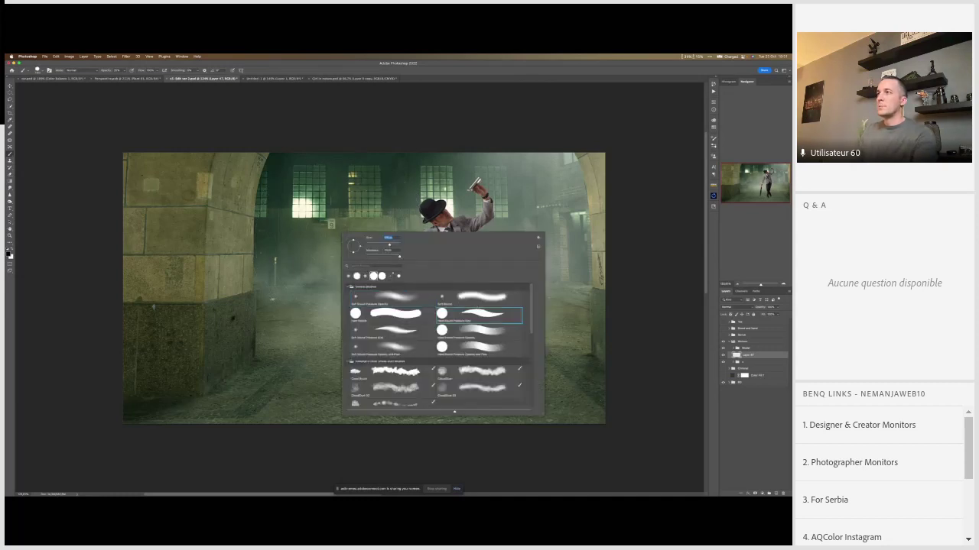
pyautogui.click(319, 196)
pyautogui.click(339, 212)
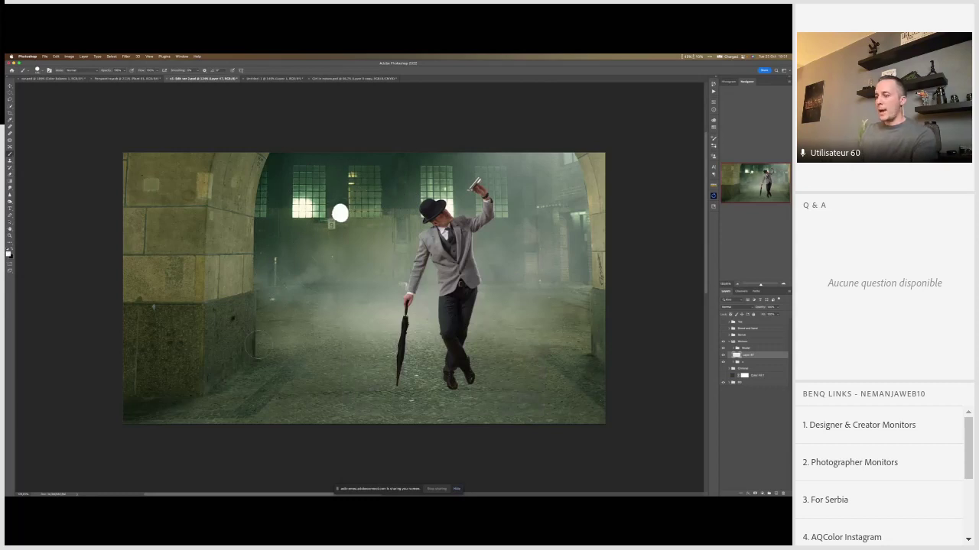
pyautogui.moveTo(260, 351); pyautogui.dragTo(260, 381)
pyautogui.moveTo(261, 350)
pyautogui.mouseDown()
pyautogui.moveTo(300, 348)
pyautogui.moveTo(297, 381)
pyautogui.moveTo(260, 383)
pyautogui.moveTo(282, 338)
pyautogui.moveTo(318, 335)
pyautogui.moveTo(300, 347)
pyautogui.moveTo(317, 335)
pyautogui.moveTo(314, 366)
pyautogui.moveTo(297, 387)
pyautogui.mouseUp()
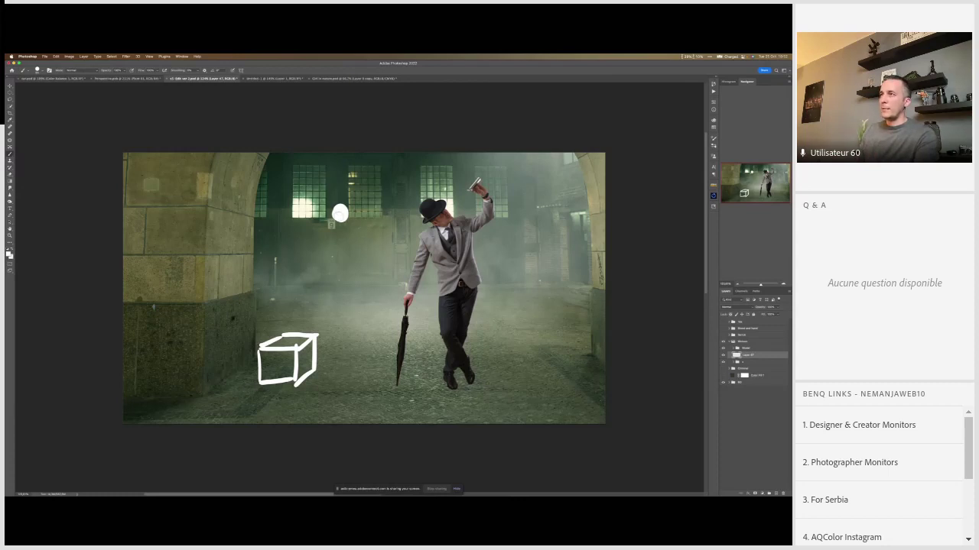
# Step: Draw black light rays from the white dot past the box corner to the ground and shade the short shadow they outline
pyautogui.moveTo(339, 219); pyautogui.dragTo(262, 349)
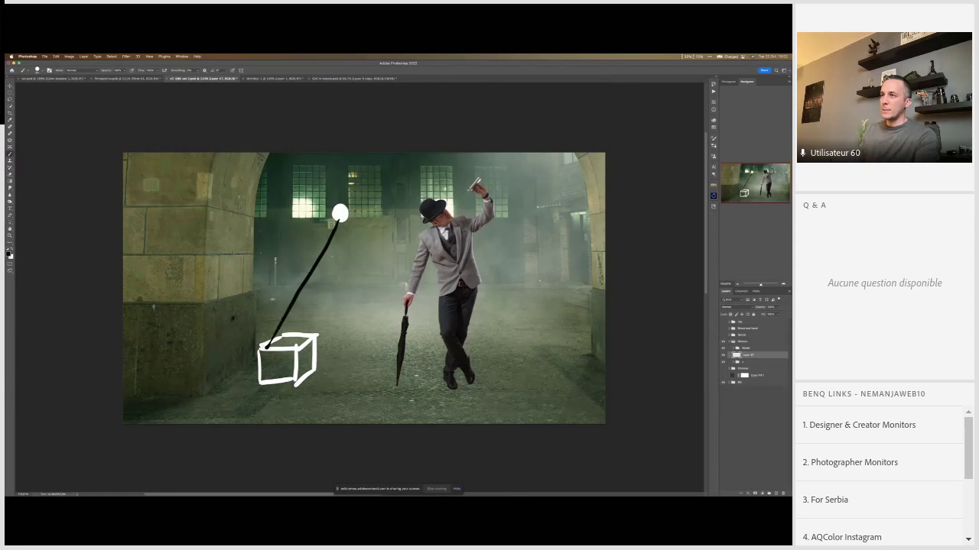
pyautogui.moveTo(263, 348); pyautogui.dragTo(236, 396)
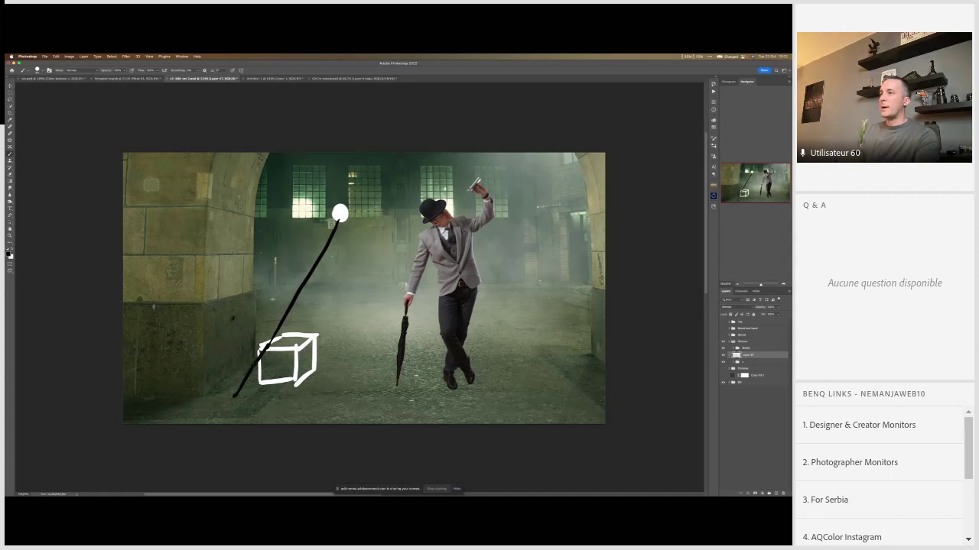
pyautogui.moveTo(339, 216); pyautogui.dragTo(234, 388)
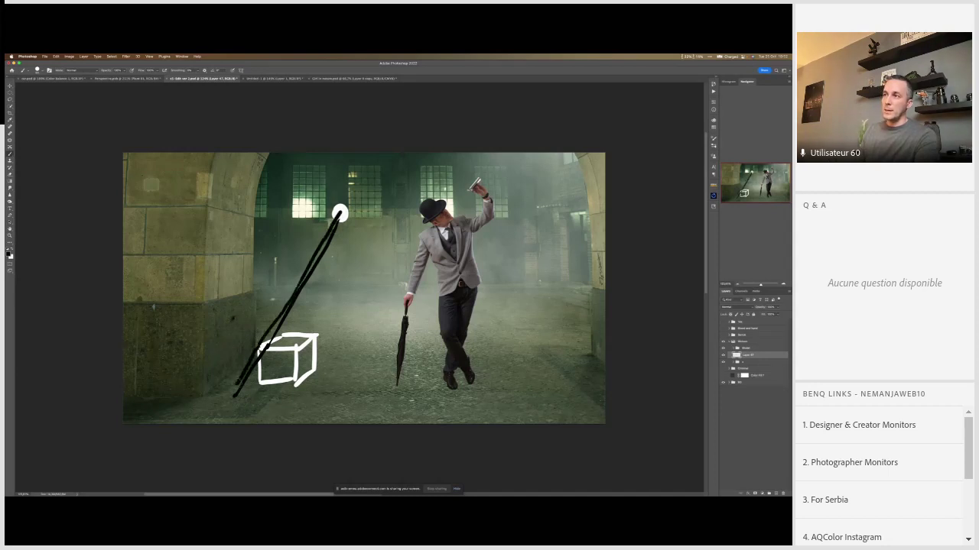
pyautogui.moveTo(255, 349)
pyautogui.mouseDown()
pyautogui.moveTo(225, 398)
pyautogui.moveTo(272, 394)
pyautogui.moveTo(288, 382)
pyautogui.mouseUp()
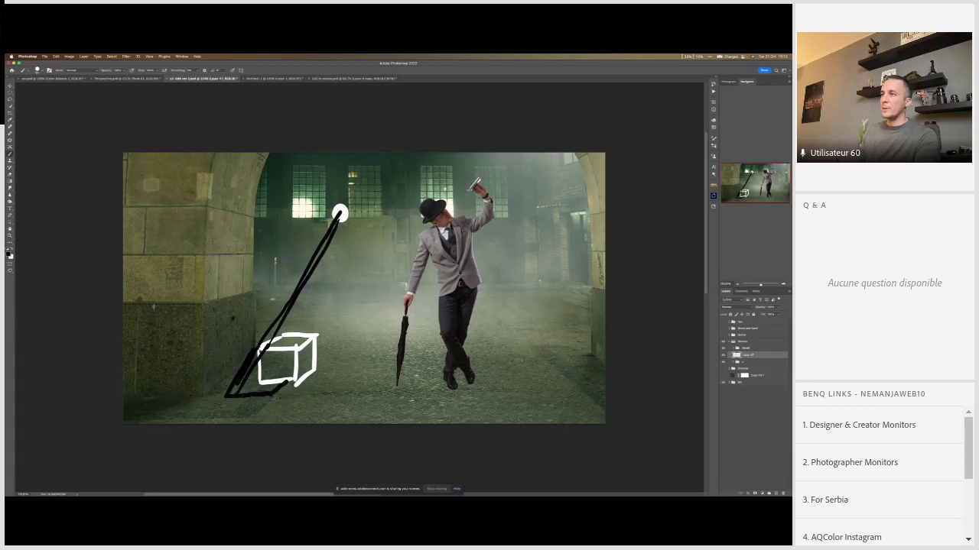
pyautogui.moveTo(234, 396)
pyautogui.mouseDown()
pyautogui.moveTo(253, 379)
pyautogui.moveTo(275, 386)
pyautogui.mouseUp()
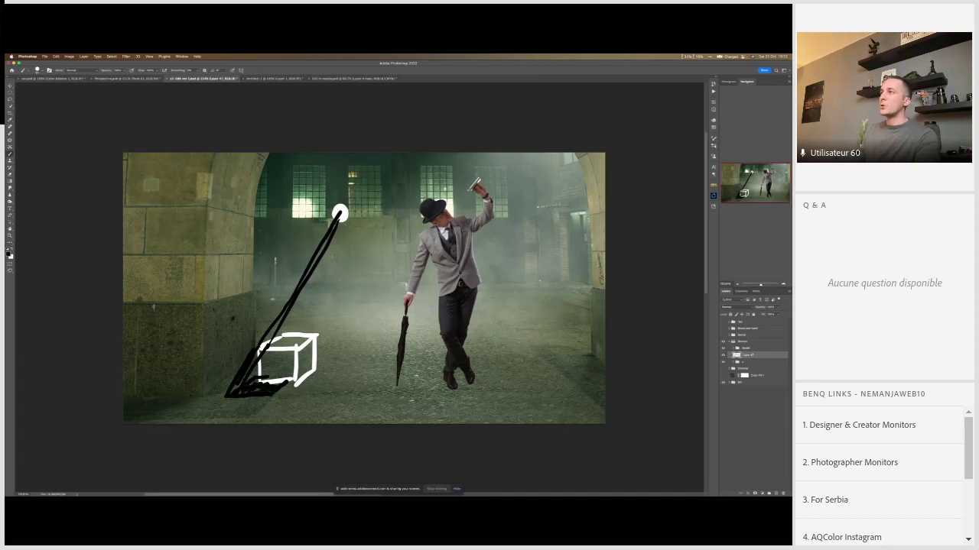
# Step: Undo the black ray and shadow strokes drawn around the box
pyautogui.press('super+z')
pyautogui.press('super+z')
pyautogui.press('super+z')
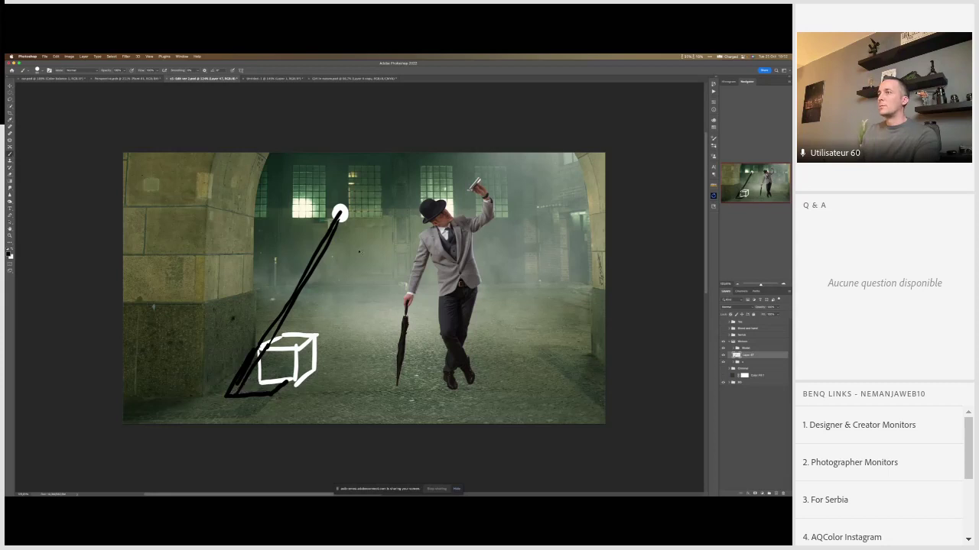
pyautogui.press('super+z')
pyautogui.press('super+z')
pyautogui.press('super+z')
pyautogui.press('super+z')
pyautogui.press('super+z')
# Step: Paint a lower white light dot, then draw black rays from it across the box and fill the longer shadow
pyautogui.press('x')
pyautogui.moveTo(353, 279); pyautogui.dragTo(181, 413)
pyautogui.press('x')
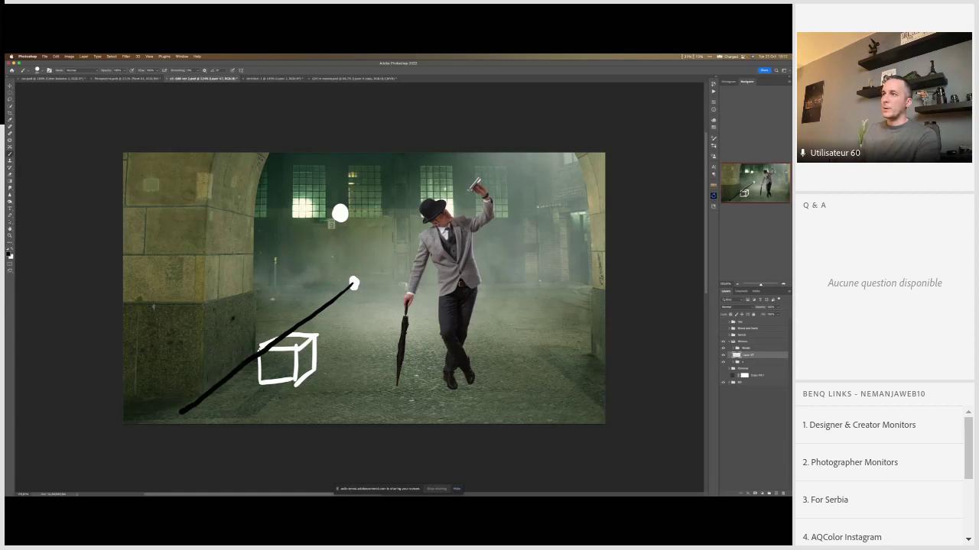
pyautogui.moveTo(353, 287)
pyautogui.mouseDown()
pyautogui.moveTo(235, 420)
pyautogui.moveTo(184, 413)
pyautogui.moveTo(239, 417)
pyautogui.mouseUp()
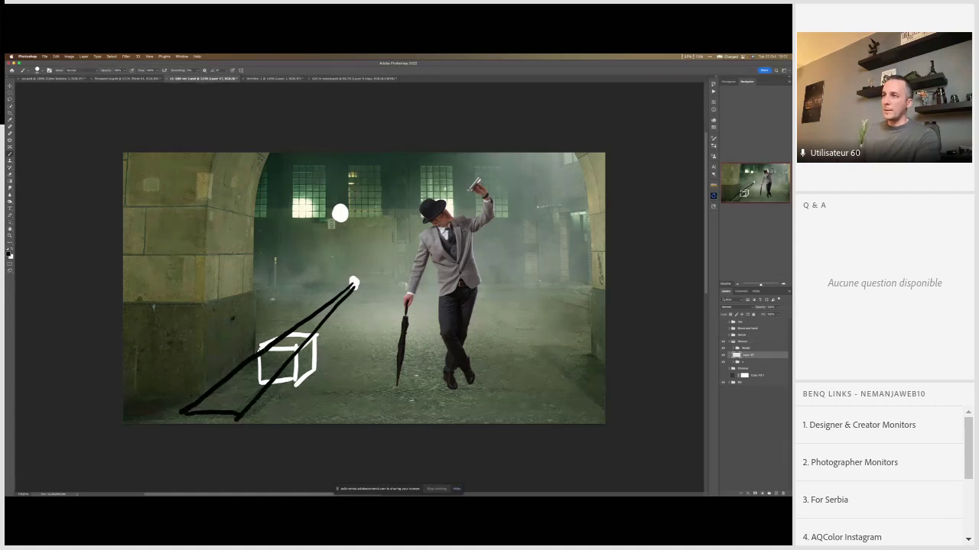
pyautogui.moveTo(357, 281); pyautogui.dragTo(222, 372)
pyautogui.moveTo(190, 411)
pyautogui.mouseDown()
pyautogui.moveTo(259, 377)
pyautogui.moveTo(223, 408)
pyautogui.moveTo(202, 405)
pyautogui.moveTo(260, 383)
pyautogui.moveTo(240, 411)
pyautogui.moveTo(217, 399)
pyautogui.moveTo(246, 393)
pyautogui.mouseUp()
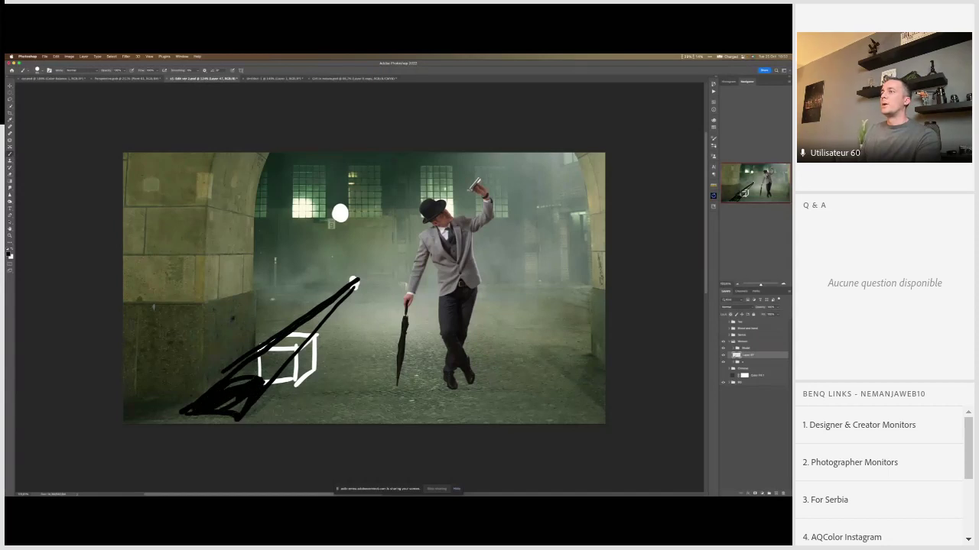
# Step: Undo every stroke of the light-and-box sketch until the layer is empty
pyautogui.press('super+z')
pyautogui.press('super+z')
pyautogui.press('super+z')
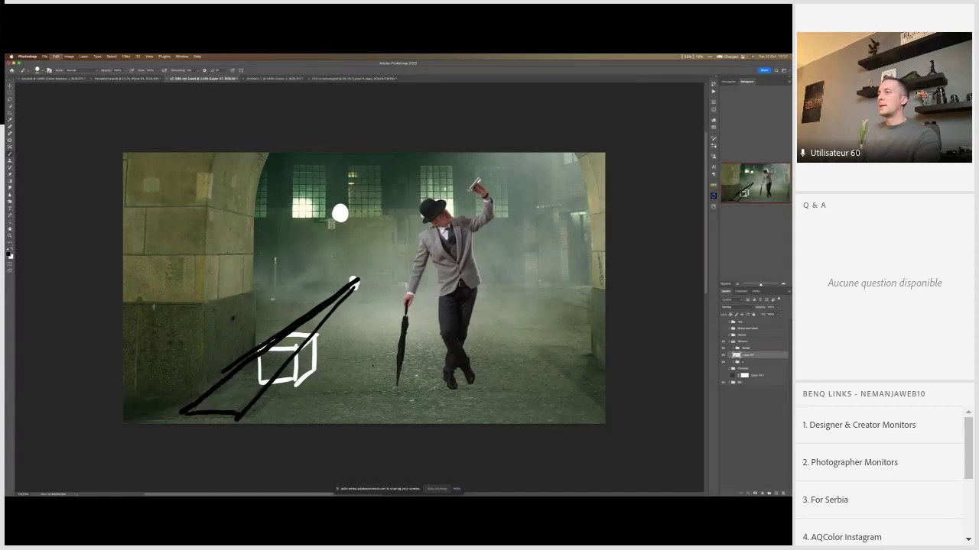
pyautogui.press('super+z')
pyautogui.press('super+z')
pyautogui.press('super+z')
pyautogui.press('super+z')
pyautogui.press('super+z')
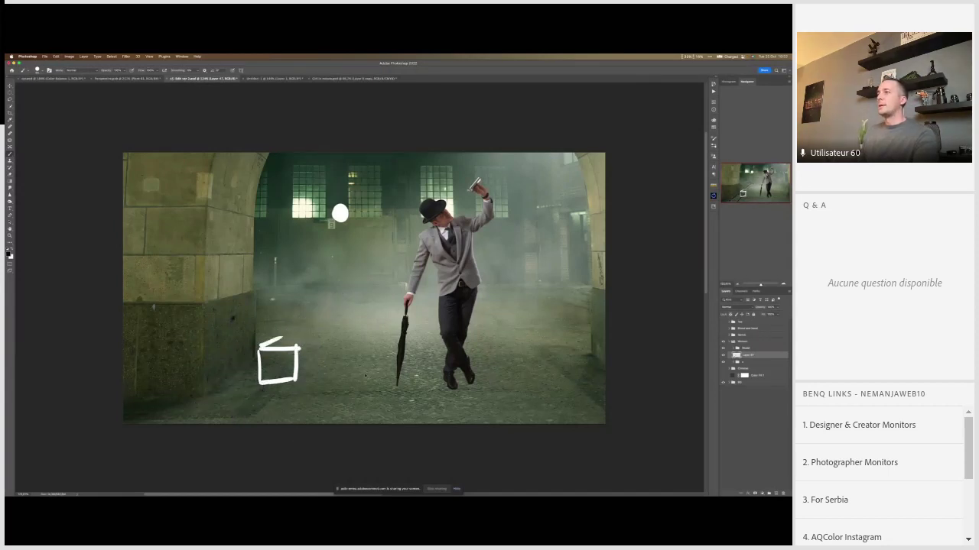
pyautogui.press('super+z')
pyautogui.press('super+z')
pyautogui.press('super+z')
pyautogui.press('super+z')
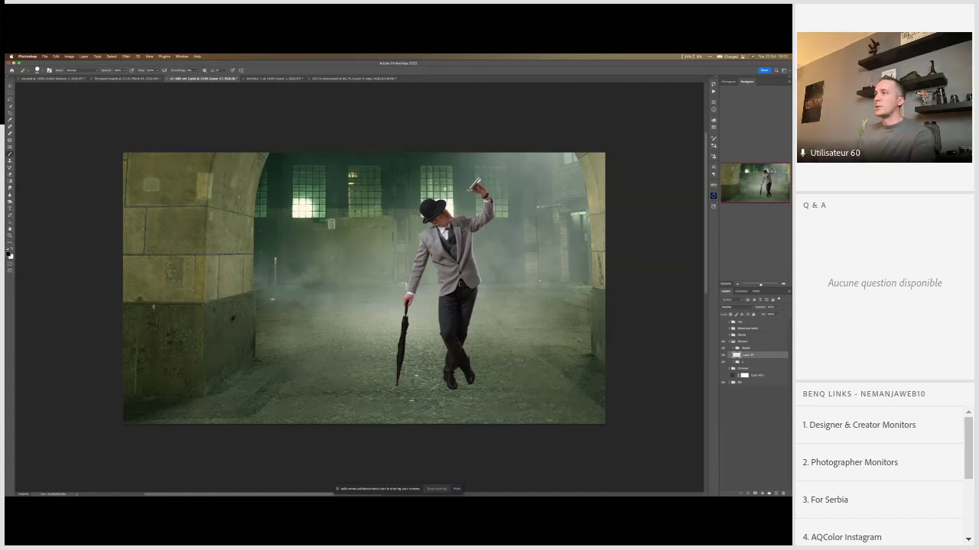
# Step: Mark the scene's light sources with black circles and direction arrows, and cross out the circle behind the man's head in white
pyautogui.moveTo(298, 197); pyautogui.dragTo(294, 215)
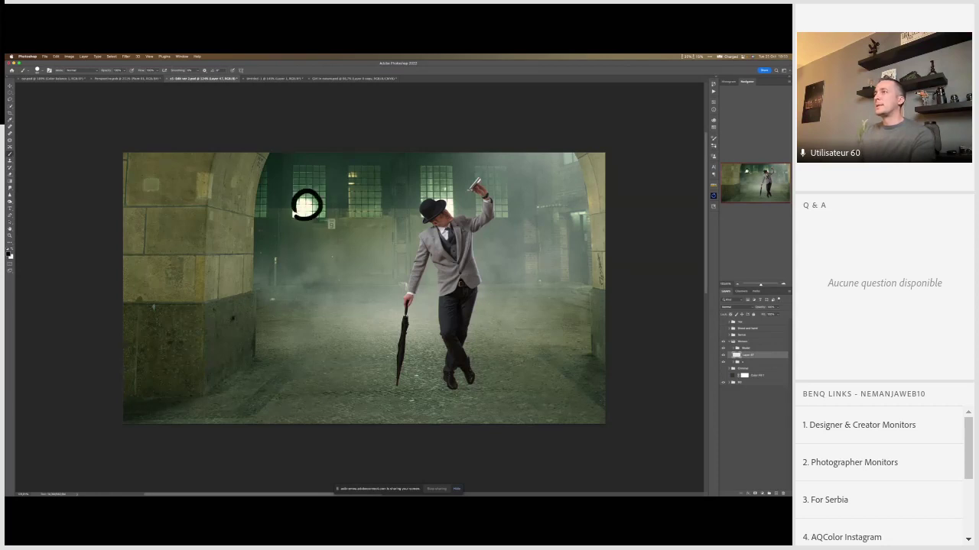
pyautogui.moveTo(439, 198)
pyautogui.mouseDown()
pyautogui.moveTo(441, 191)
pyautogui.moveTo(440, 213)
pyautogui.mouseUp()
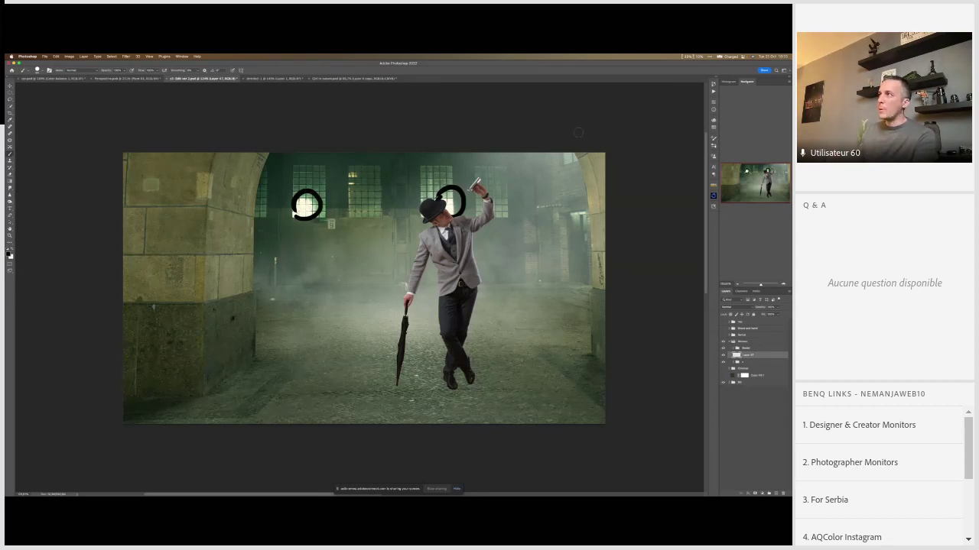
pyautogui.moveTo(545, 153)
pyautogui.mouseDown()
pyautogui.moveTo(533, 172)
pyautogui.moveTo(547, 162)
pyautogui.mouseUp()
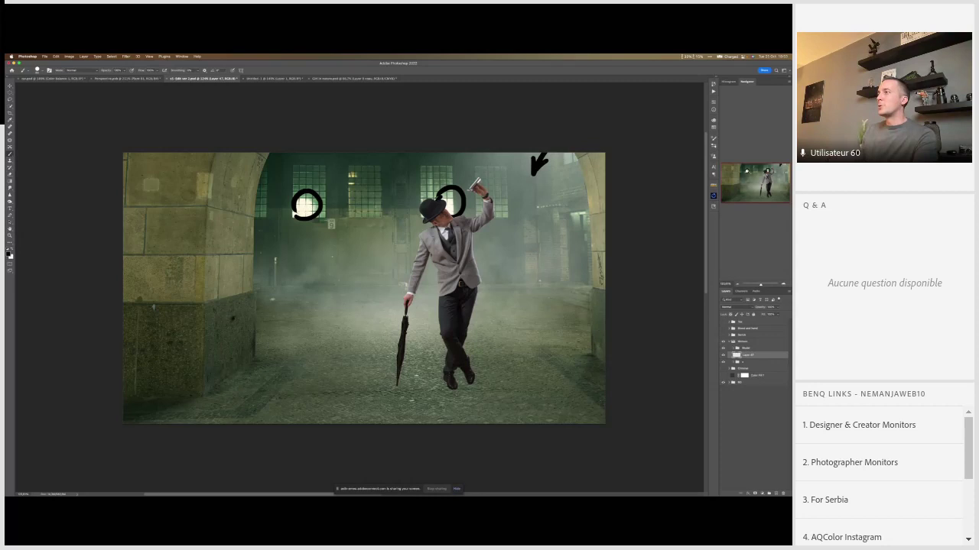
pyautogui.moveTo(252, 424)
pyautogui.mouseDown()
pyautogui.moveTo(331, 364)
pyautogui.moveTo(320, 382)
pyautogui.mouseUp()
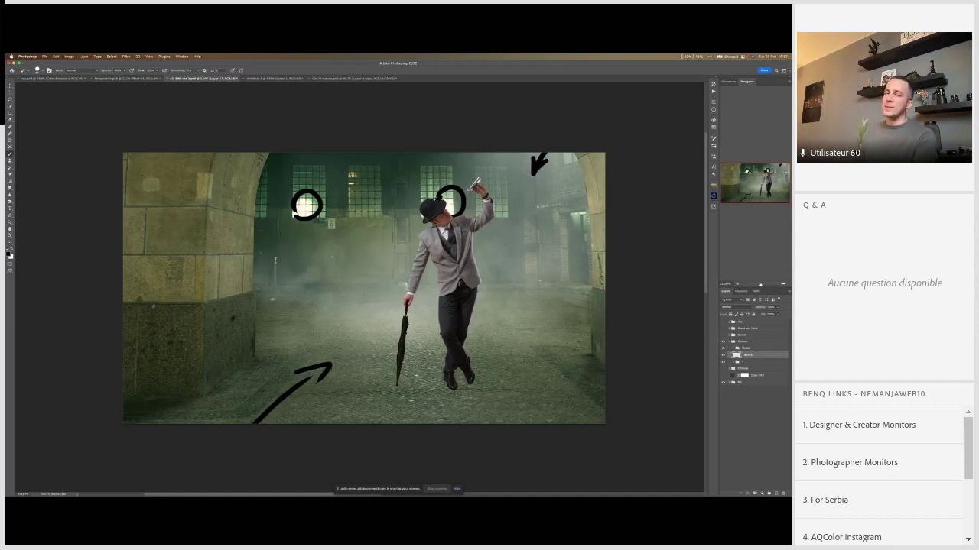
pyautogui.press('x')
pyautogui.moveTo(439, 173); pyautogui.dragTo(464, 216)
pyautogui.moveTo(474, 179); pyautogui.dragTo(454, 211)
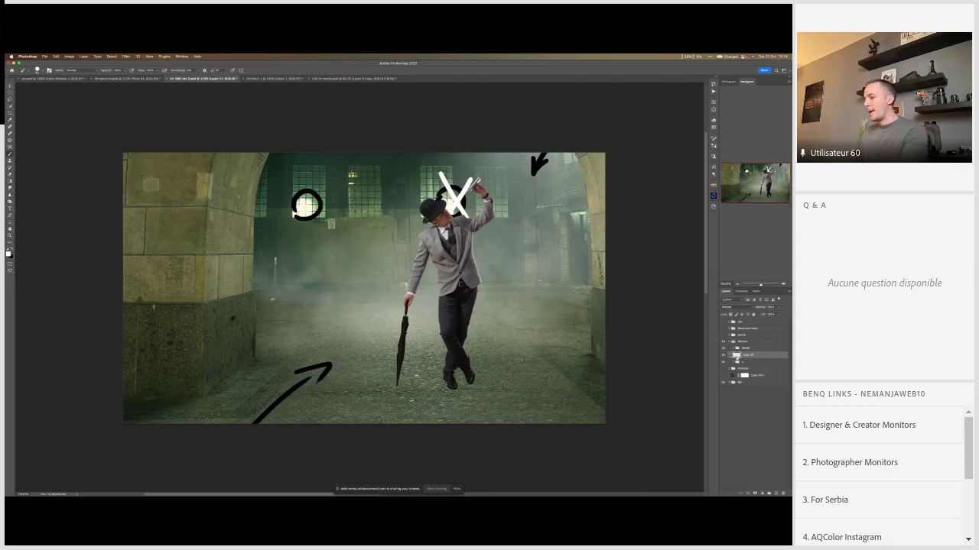
# Step: Clear all annotation strokes from the layer and rename it c
pyautogui.press('super+a')
pyautogui.press('Delete')
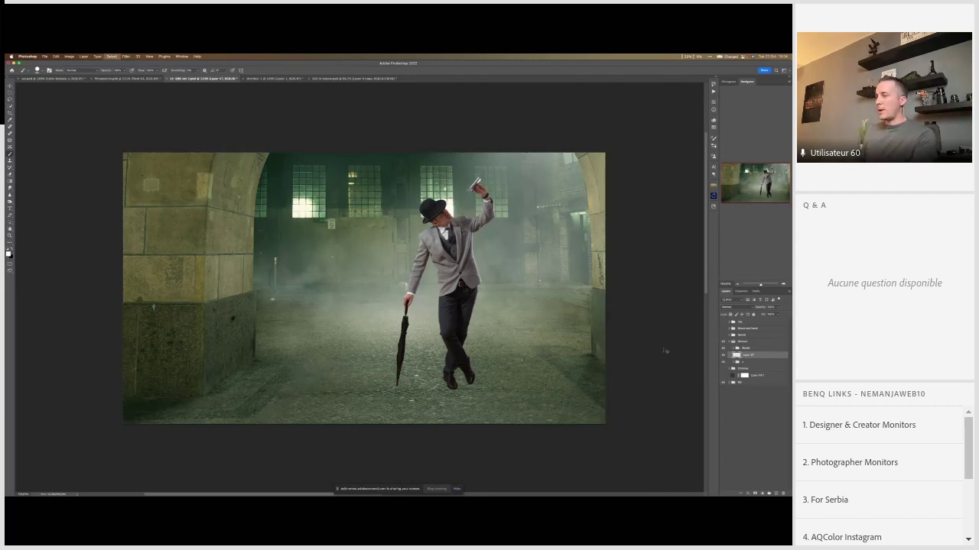
pyautogui.doubleClick(746, 355)
pyautogui.write('c')
pyautogui.press('Return')
# Step: Choose the Soft Round brush and raise its hardness to prepare for painting at the man's feet
pyautogui.scroll(10, 460, 393)
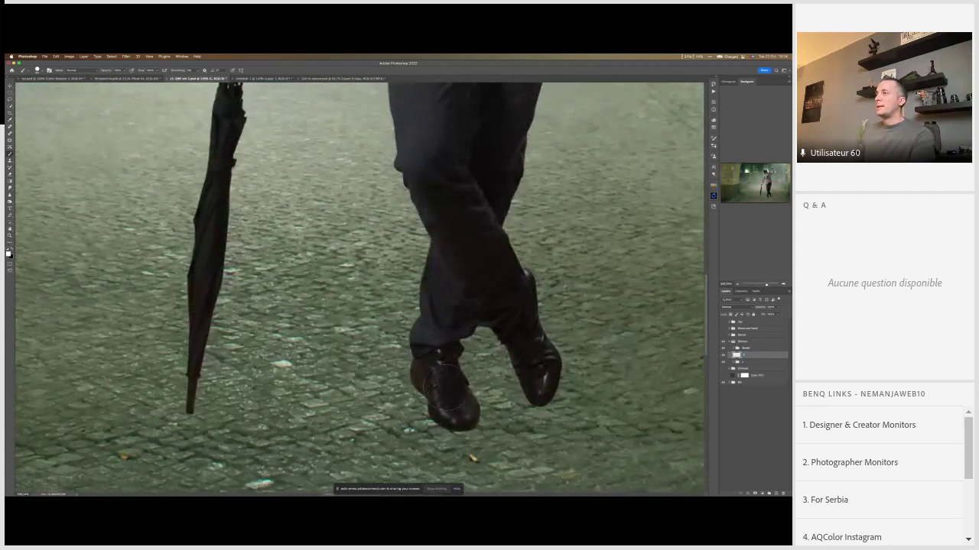
pyautogui.scroll(-10, 444, 392)
pyautogui.scroll(6, 448, 392)
pyautogui.scroll(3, 447, 392)
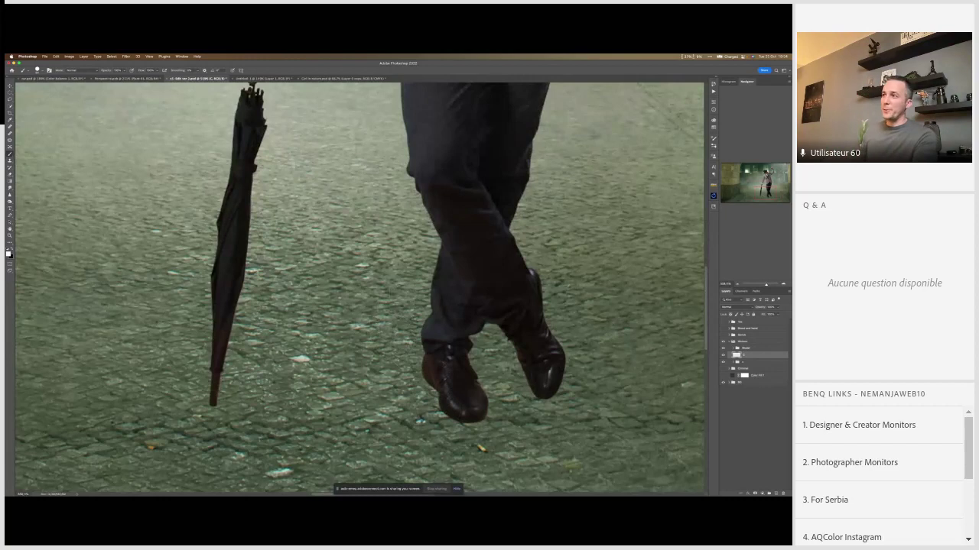
pyautogui.rightClick(372, 291)
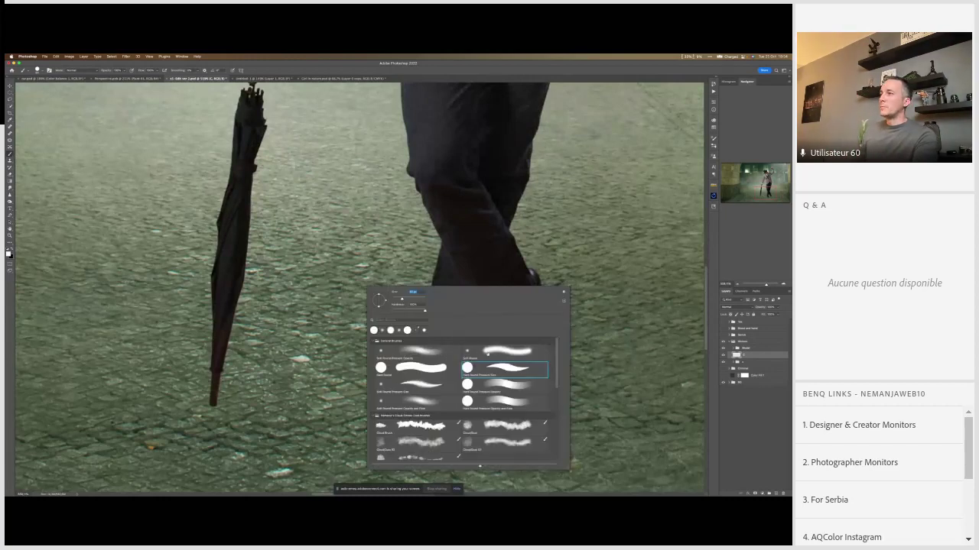
pyautogui.click(488, 354)
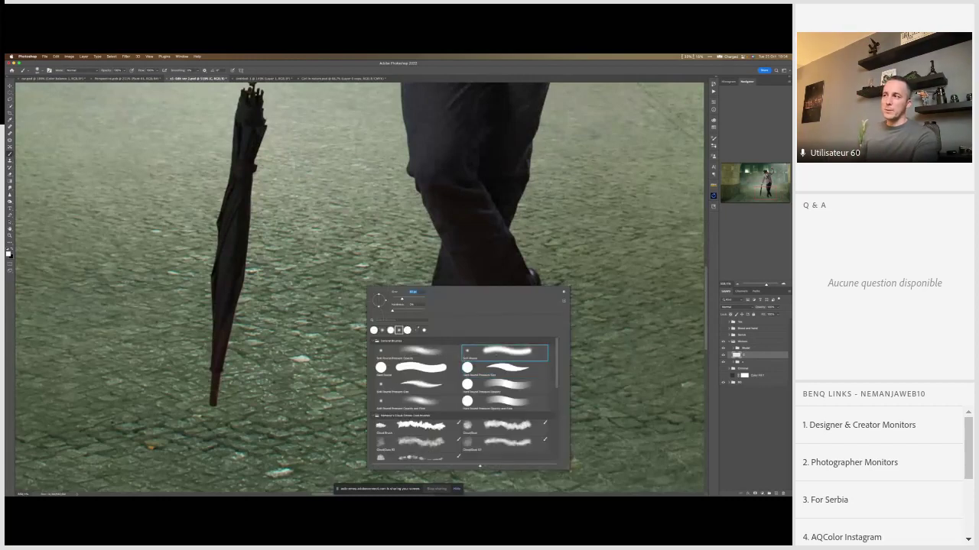
pyautogui.click(412, 311)
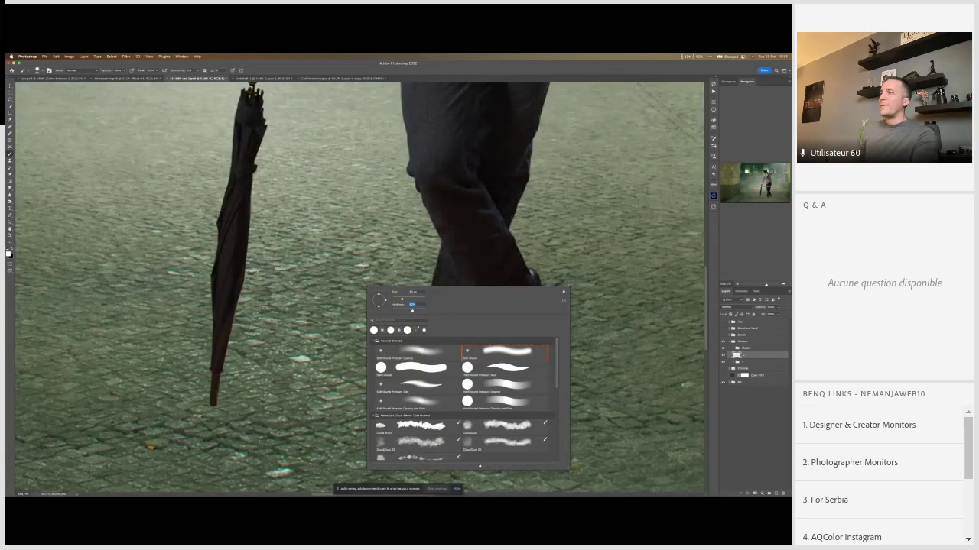
pyautogui.moveTo(328, 260); pyautogui.dragTo(349, 302)
pyautogui.press('super+z')
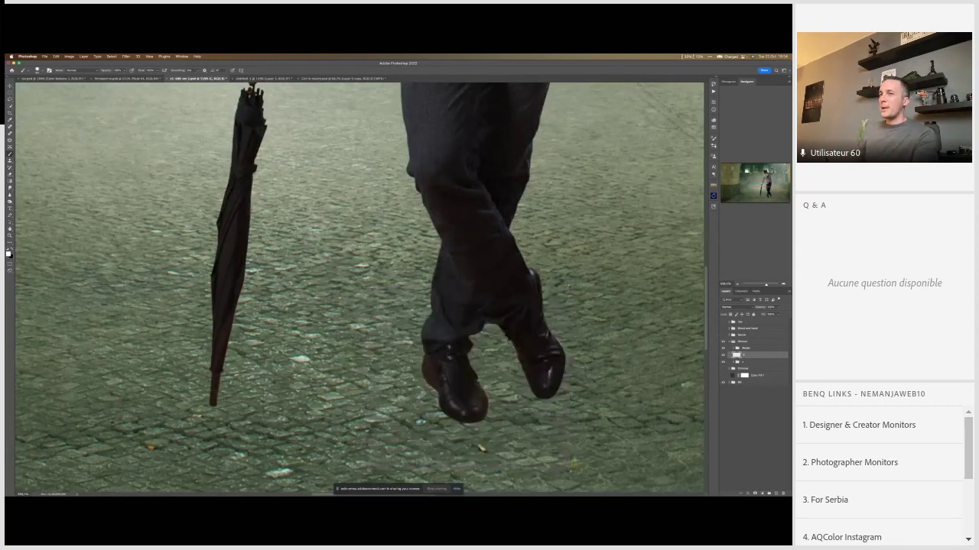
# Step: Try white and black brush strokes on the ground beside the man's front shoe and undo them
pyautogui.moveTo(388, 356); pyautogui.dragTo(402, 387)
pyautogui.press('super+z')
pyautogui.press('x')
pyautogui.moveTo(387, 345)
pyautogui.mouseDown()
pyautogui.moveTo(401, 387)
pyautogui.moveTo(434, 403)
pyautogui.mouseUp()
pyautogui.press('super+z')
pyautogui.press('super+z')
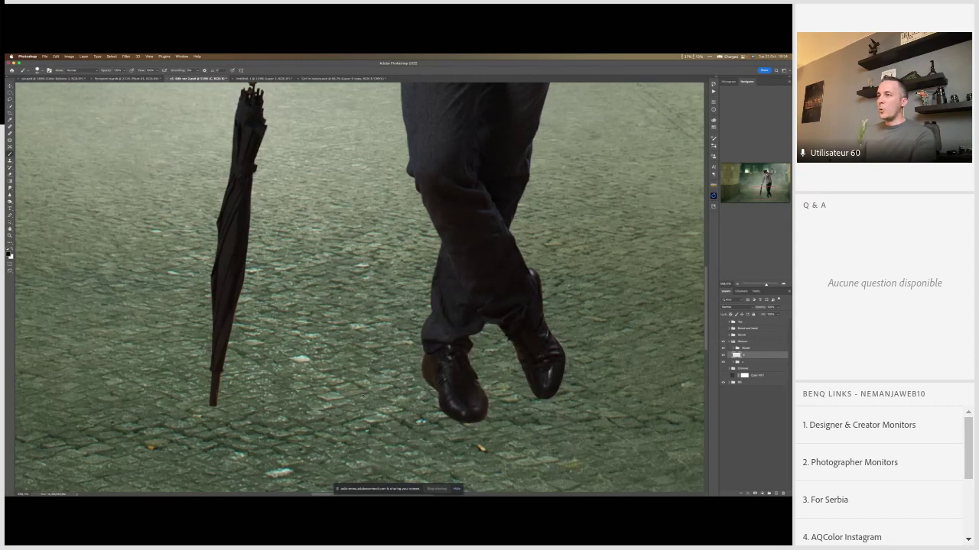
# Step: Sample the ground color beside the front shoe for painting and set layer c's blend mode to Multiply
pyautogui.keyDown('alt'); pyautogui.click(394, 425); pyautogui.keyUp('alt')
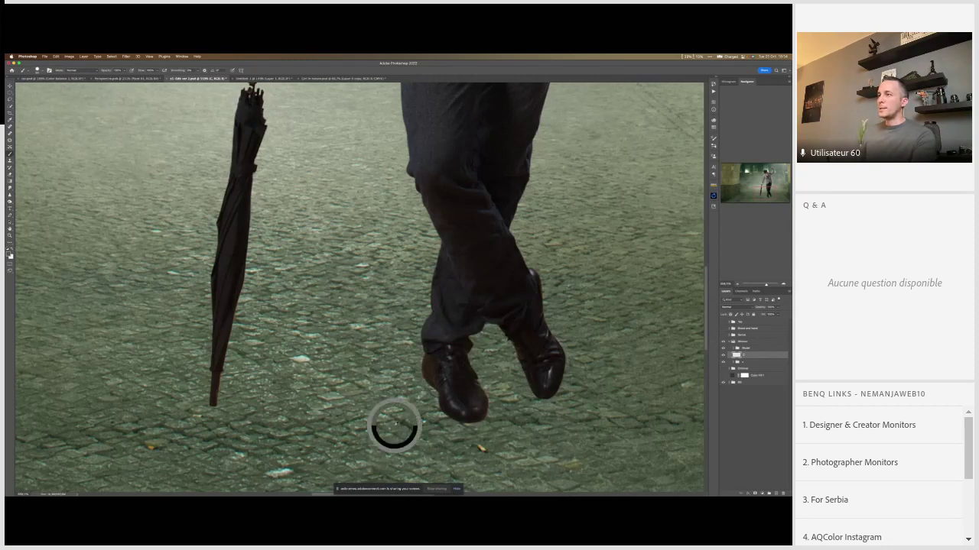
pyautogui.click(732, 308)
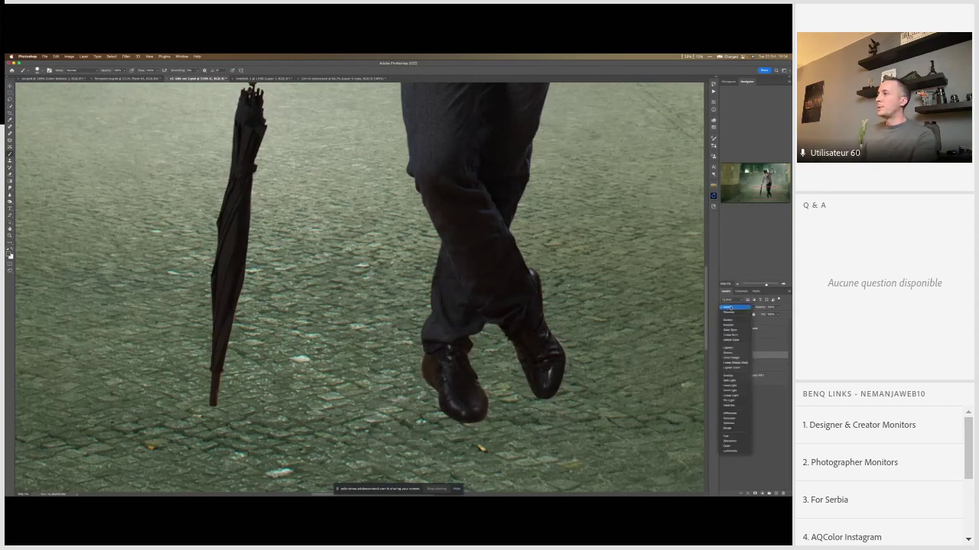
pyautogui.click(732, 325)
# Step: Try painting a diagonal shadow on the ground from the man's front shoe toward the umbrella, and undo it
pyautogui.moveTo(428, 394)
pyautogui.mouseDown()
pyautogui.moveTo(367, 432)
pyautogui.moveTo(383, 442)
pyautogui.moveTo(241, 489)
pyautogui.mouseUp()
pyautogui.moveTo(399, 401); pyautogui.dragTo(364, 427)
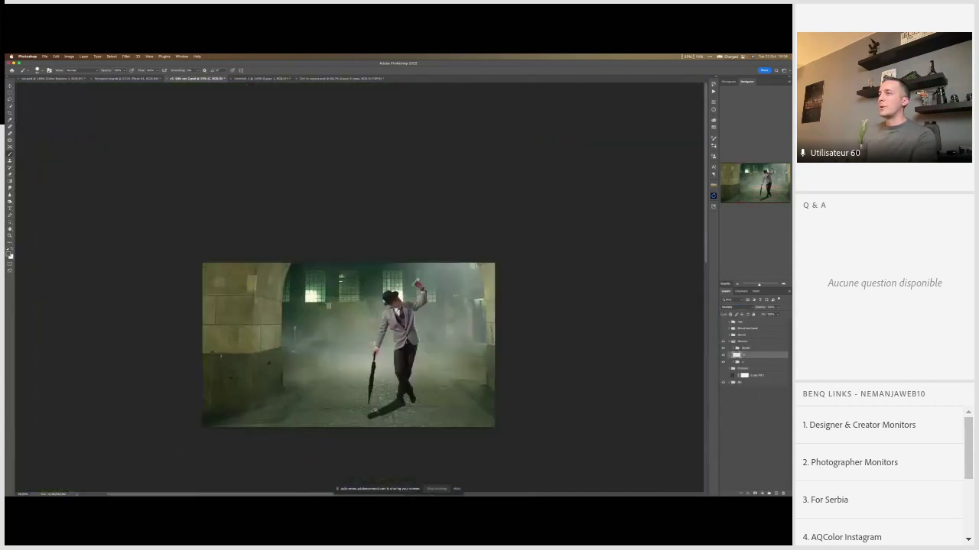
pyautogui.scroll(5, 374, 410)
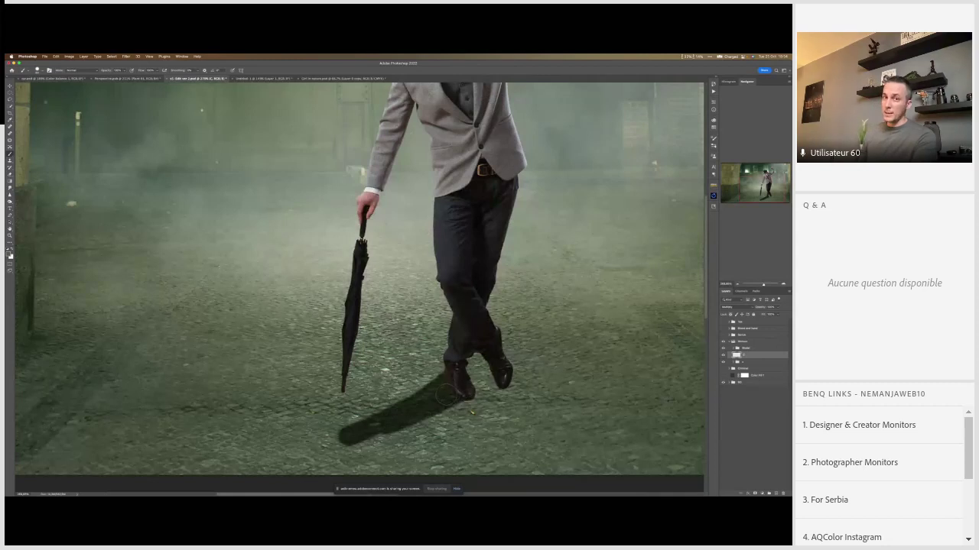
pyautogui.hotkey('ctrl', 'z')
pyautogui.scroll(4, 459, 391)
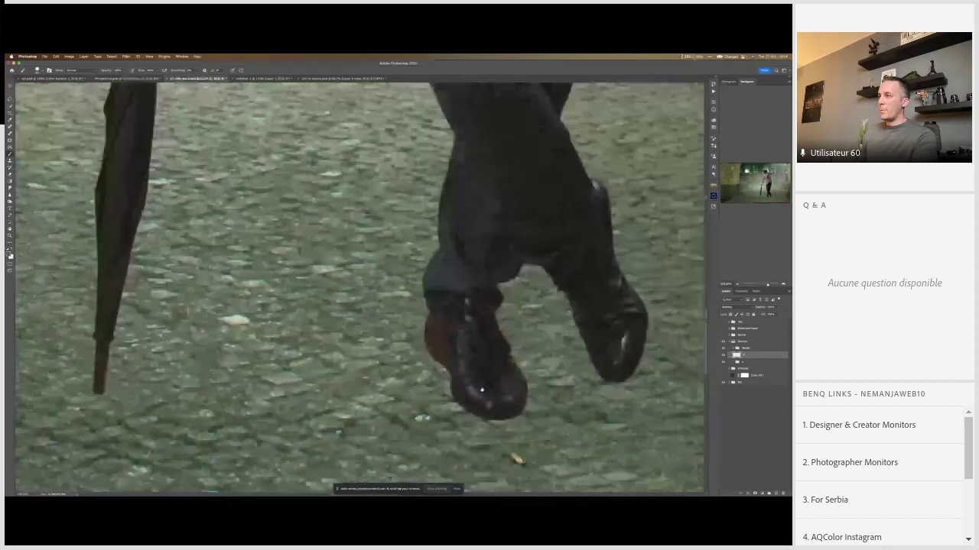
pyautogui.scroll(-2, 319, 416)
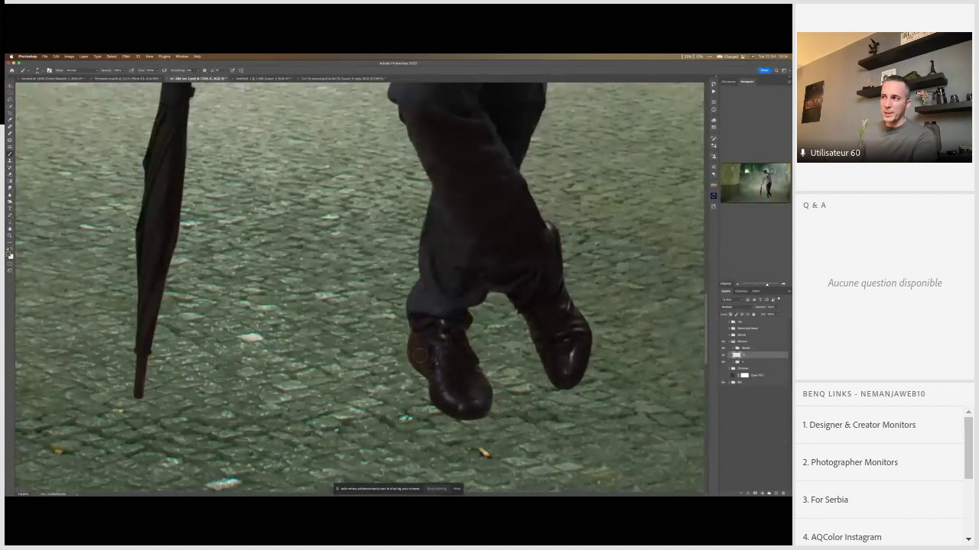
# Step: Paint a thin contact shadow on layer c along the sole edges of the man's front and back shoes
pyautogui.moveTo(415, 358)
pyautogui.mouseDown()
pyautogui.moveTo(430, 374)
pyautogui.moveTo(437, 410)
pyautogui.mouseUp()
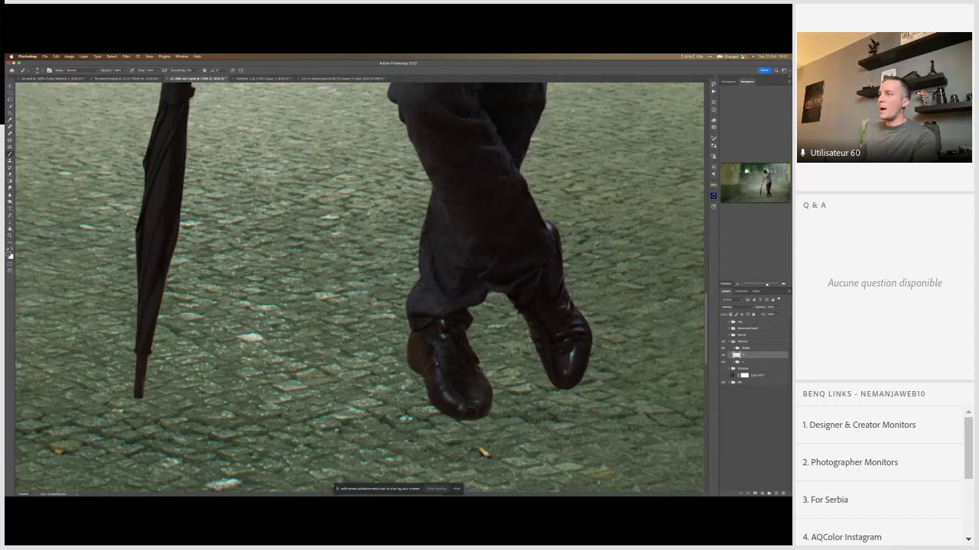
pyautogui.moveTo(571, 380); pyautogui.dragTo(575, 382)
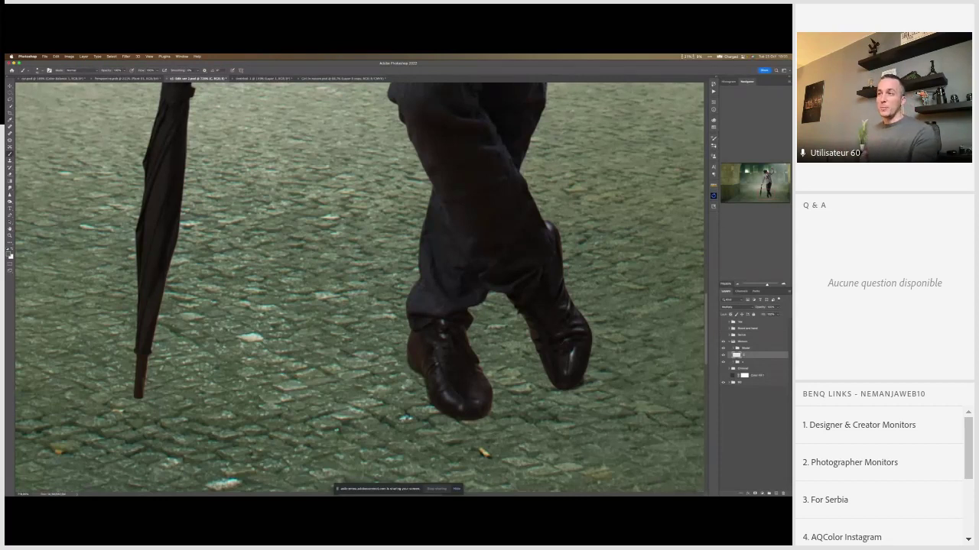
pyautogui.moveTo(248, 367); pyautogui.dragTo(416, 335)
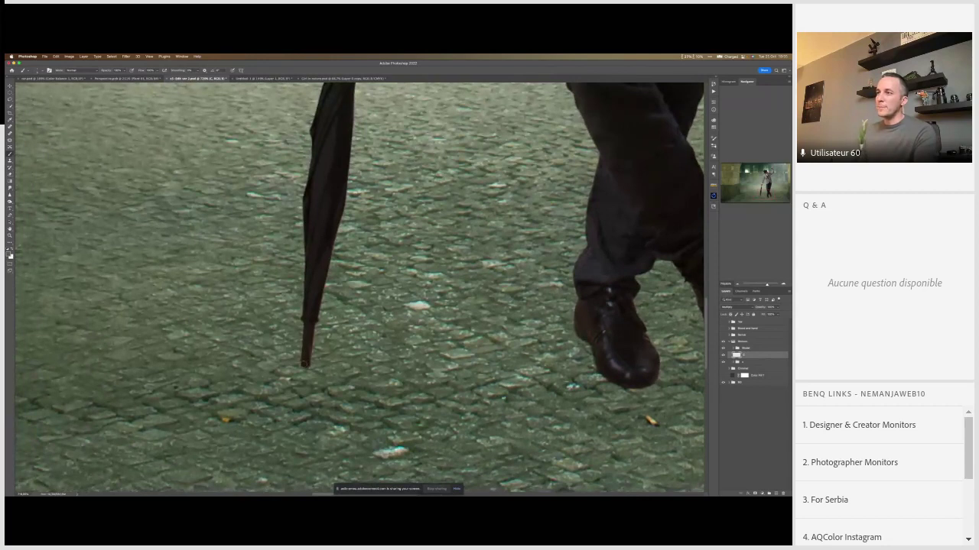
pyautogui.scroll(-4, 330, 370)
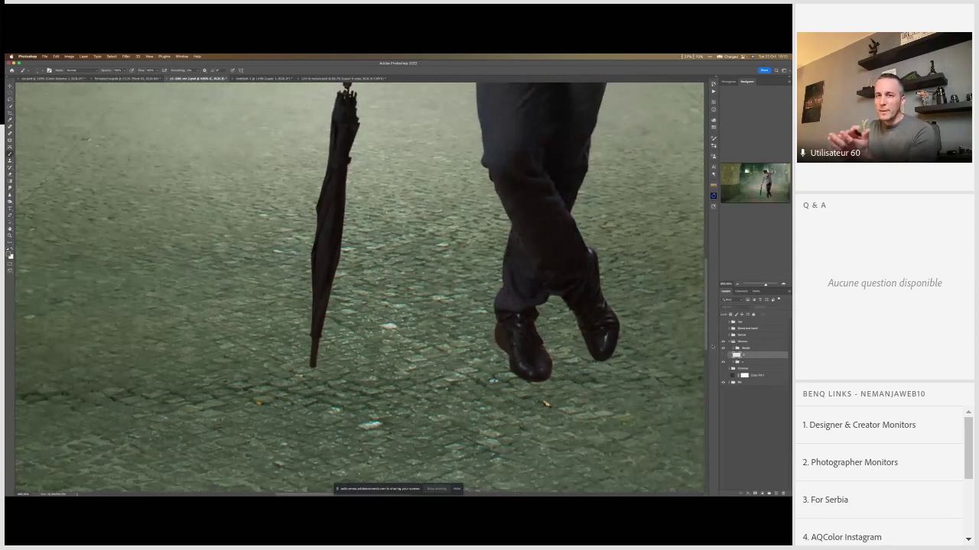
# Step: Compare the composite with and without layer c, examining the contact shadows at the shoes up close and in full view
pyautogui.click(723, 354)
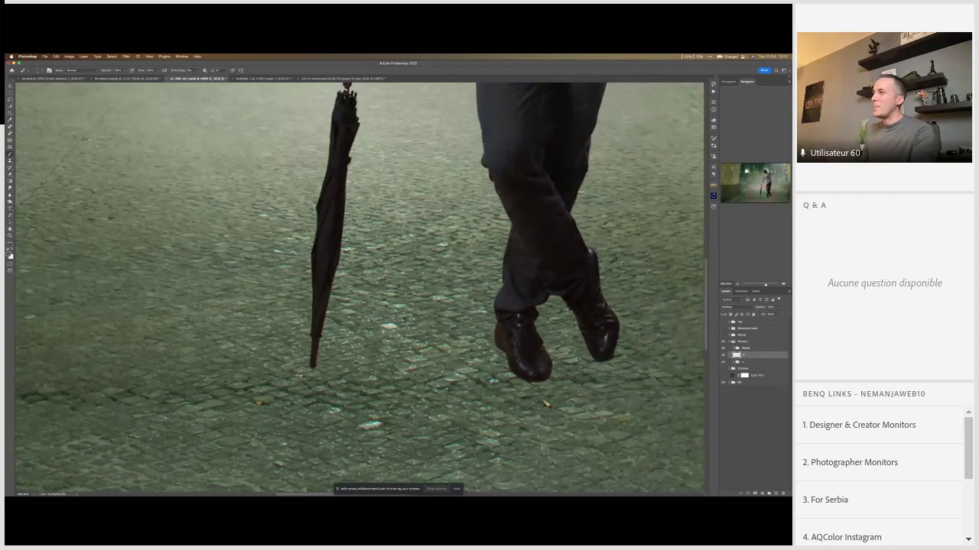
pyautogui.scroll(5, 503, 354)
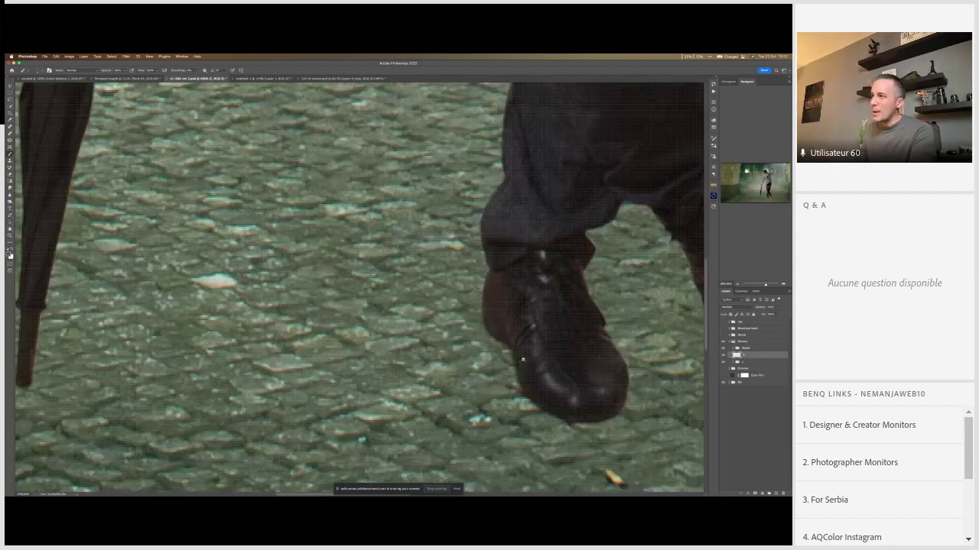
pyautogui.moveTo(502, 355); pyautogui.dragTo(433, 367)
pyautogui.scroll(-2, 439, 353)
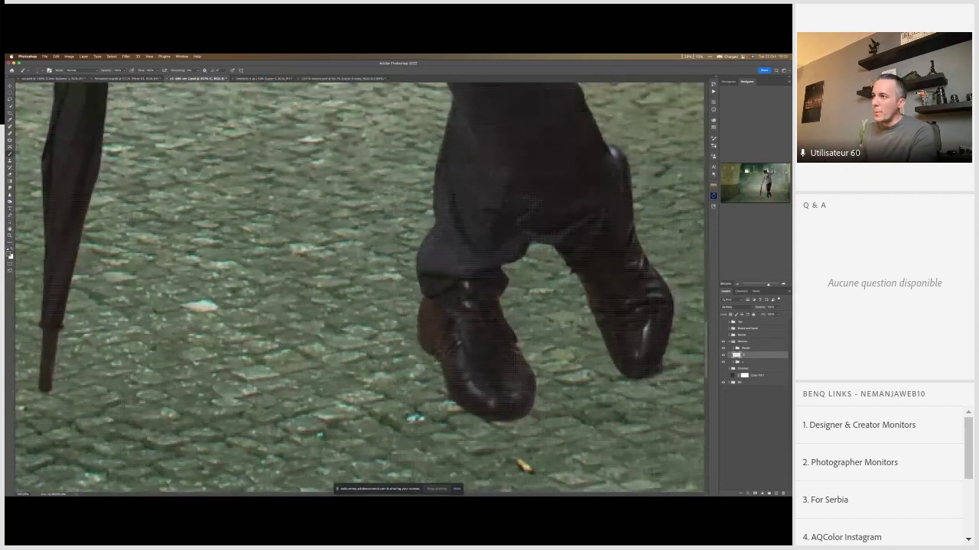
pyautogui.press('e')
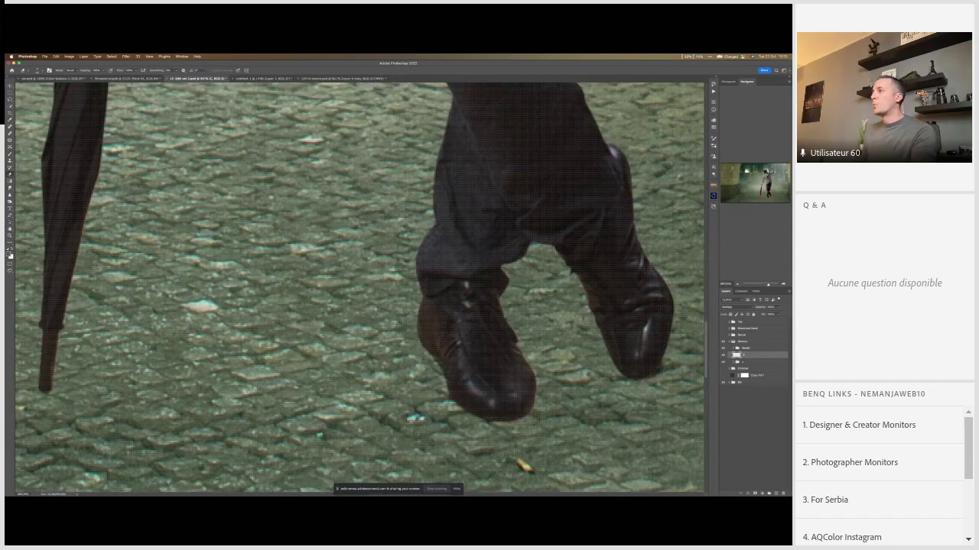
pyautogui.scroll(-5, 587, 404)
pyautogui.scroll(3, 595, 403)
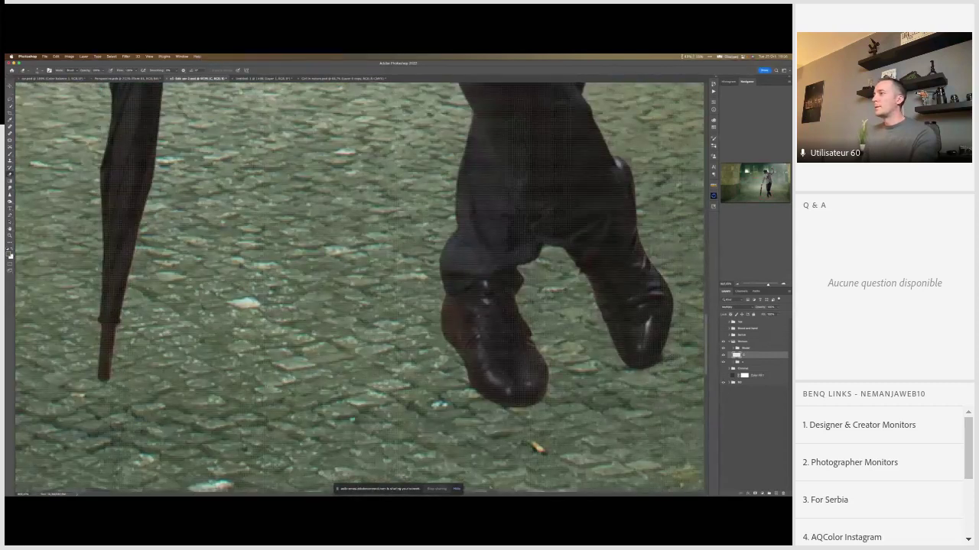
pyautogui.scroll(-6, 600, 352)
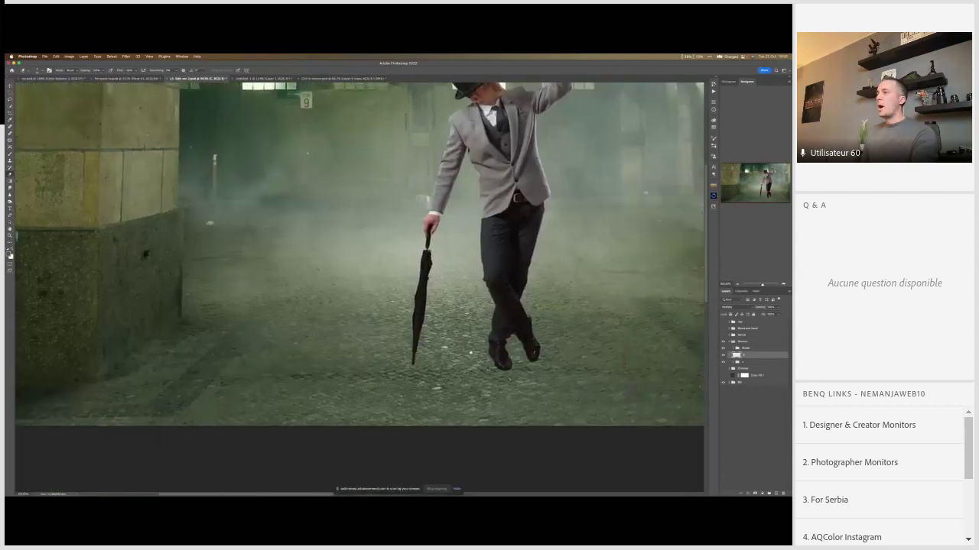
pyautogui.scroll(1, 493, 349)
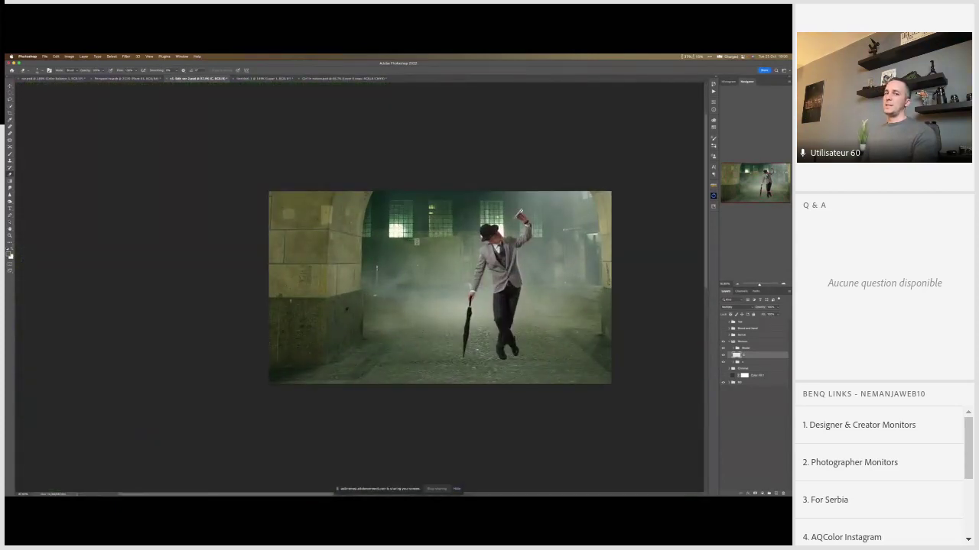
pyautogui.moveTo(508, 352); pyautogui.dragTo(501, 349)
pyautogui.scroll(2, 501, 348)
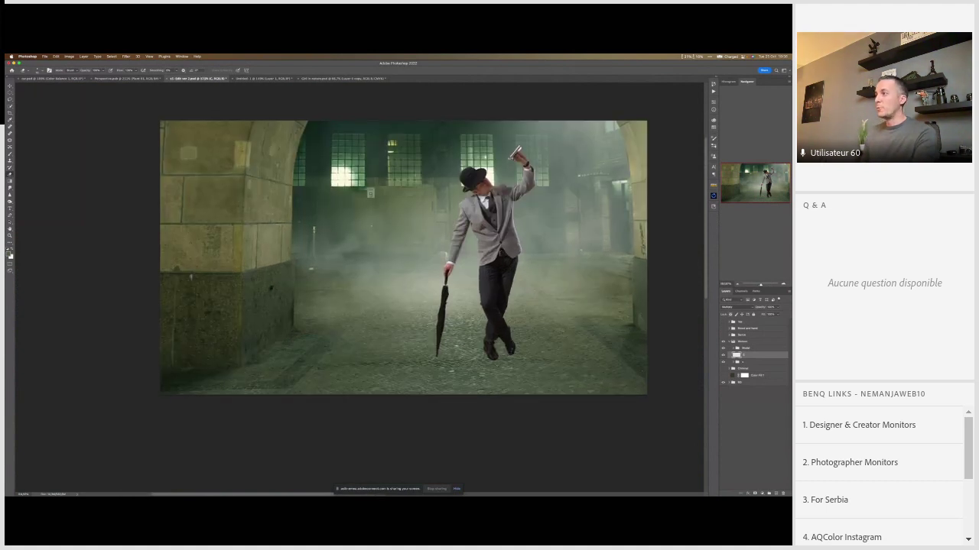
# Step: Add a new layer above layer c and activate the Brush with white as the painting color
pyautogui.click(776, 493)
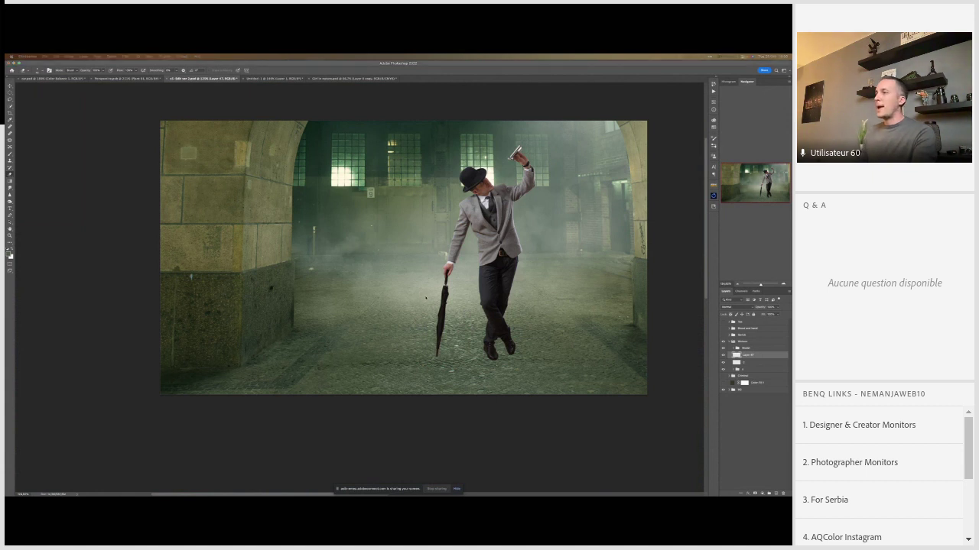
pyautogui.moveTo(426, 298); pyautogui.dragTo(411, 339)
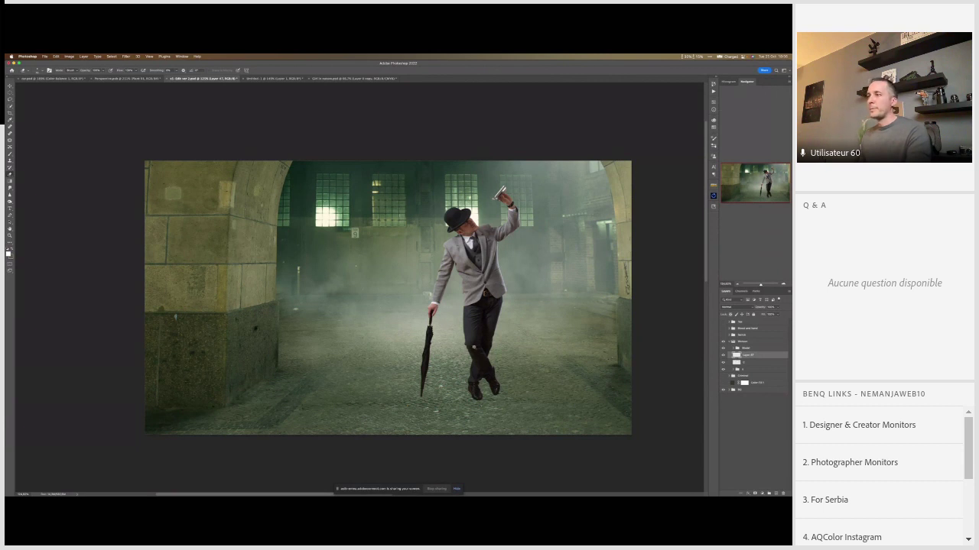
pyautogui.scroll(5, 476, 356)
pyautogui.moveTo(493, 372); pyautogui.dragTo(488, 316)
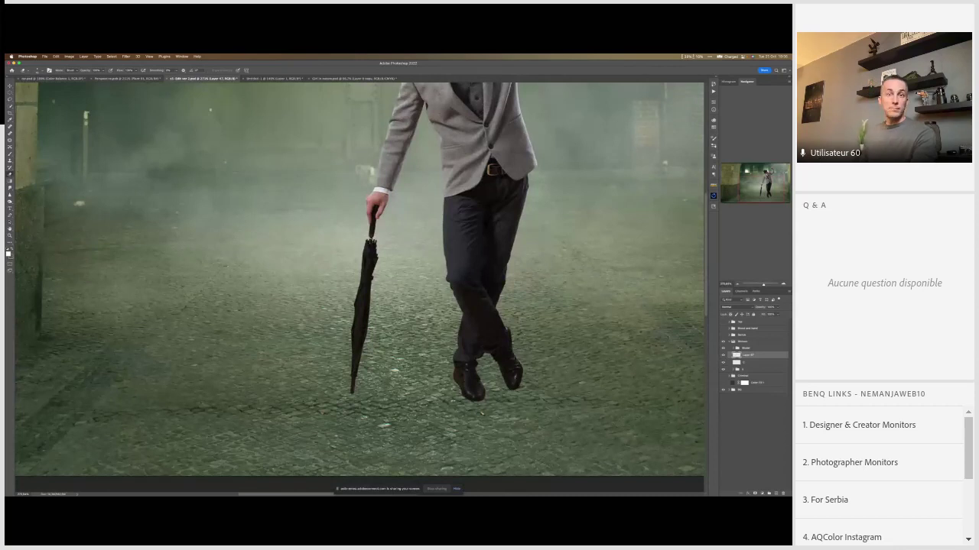
pyautogui.press('b')
pyautogui.moveTo(540, 273); pyautogui.dragTo(480, 291)
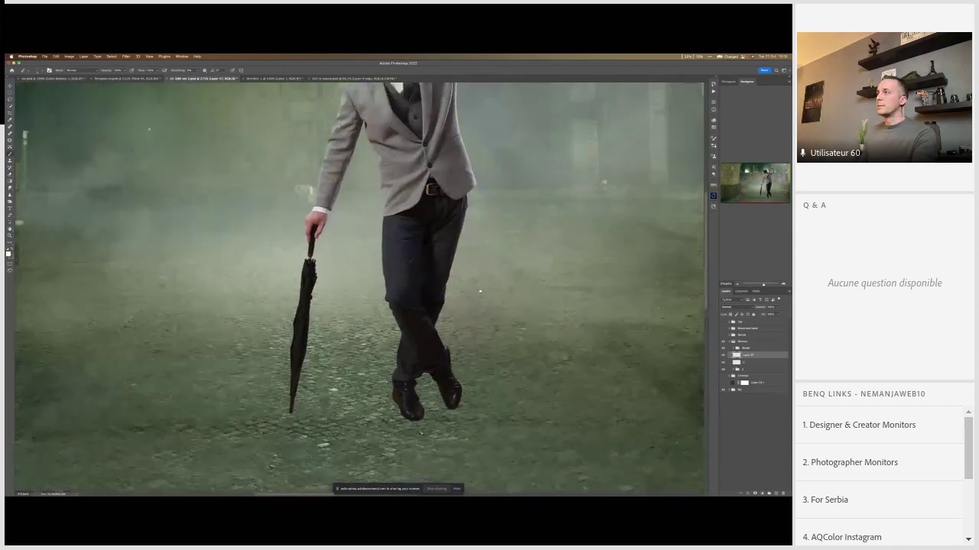
# Step: Try sketching a white light source outline in the upper-right corner of the image, and undo it
pyautogui.scroll(-5, 490, 291)
pyautogui.moveTo(523, 259)
pyautogui.mouseDown()
pyautogui.moveTo(531, 289)
pyautogui.moveTo(512, 327)
pyautogui.mouseUp()
pyautogui.press('super+z')
pyautogui.moveTo(528, 229); pyautogui.dragTo(495, 297)
pyautogui.moveTo(532, 162)
pyautogui.mouseDown()
pyautogui.moveTo(510, 211)
pyautogui.moveTo(573, 196)
pyautogui.mouseUp()
pyautogui.moveTo(547, 163)
pyautogui.mouseDown()
pyautogui.moveTo(548, 193)
pyautogui.moveTo(568, 180)
pyautogui.mouseUp()
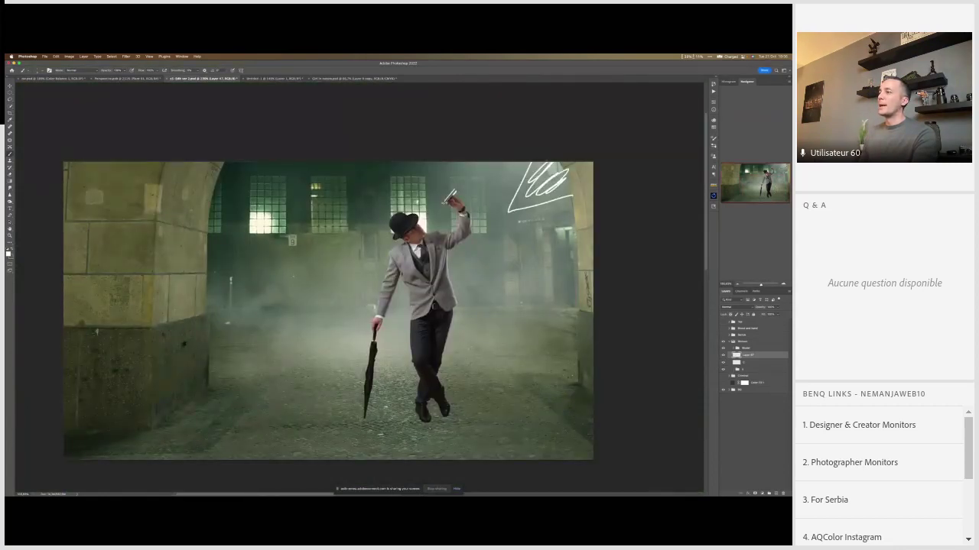
pyautogui.press('cmd+z')
# Step: Try sketching white guide lines for the light direction and the umbrella's cast shadow, and undo them
pyautogui.moveTo(417, 405); pyautogui.dragTo(452, 298)
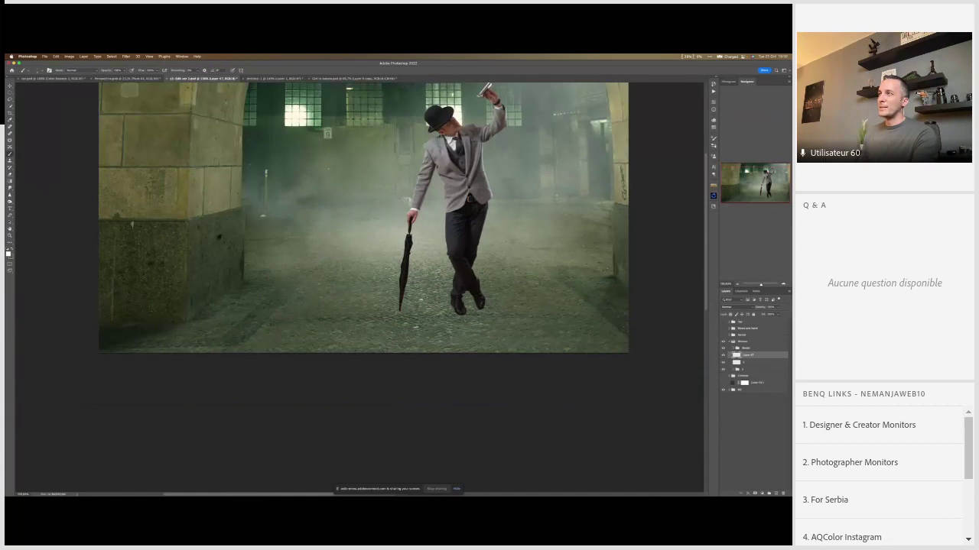
pyautogui.moveTo(399, 312); pyautogui.dragTo(367, 353)
pyautogui.moveTo(421, 299)
pyautogui.mouseDown()
pyautogui.moveTo(373, 359)
pyautogui.moveTo(338, 371)
pyautogui.moveTo(351, 344)
pyautogui.mouseUp()
pyautogui.hotkey('ctrl', 'z')
pyautogui.moveTo(355, 309); pyautogui.dragTo(318, 411)
pyautogui.moveTo(413, 170); pyautogui.dragTo(441, 113)
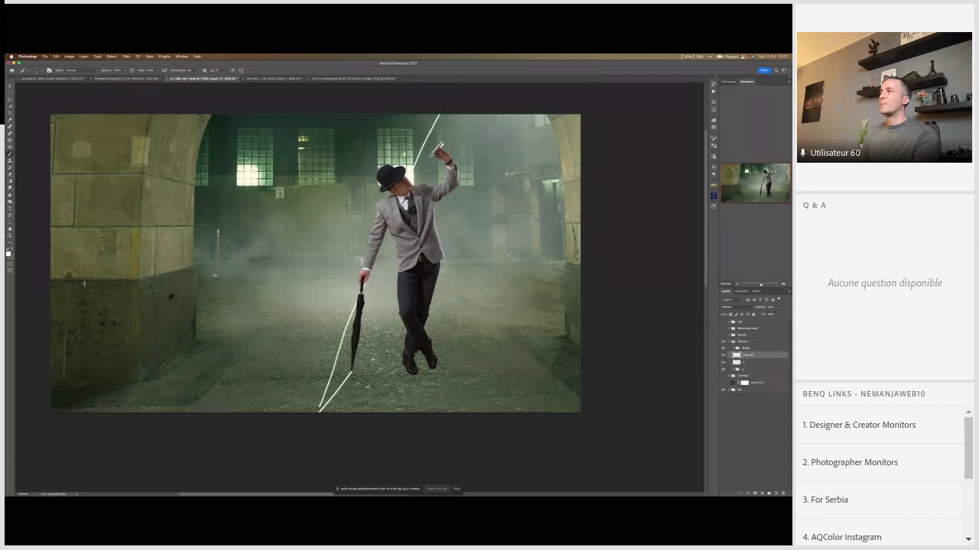
pyautogui.scroll(4, 298, 305)
pyautogui.hscroll(2, 298, 306)
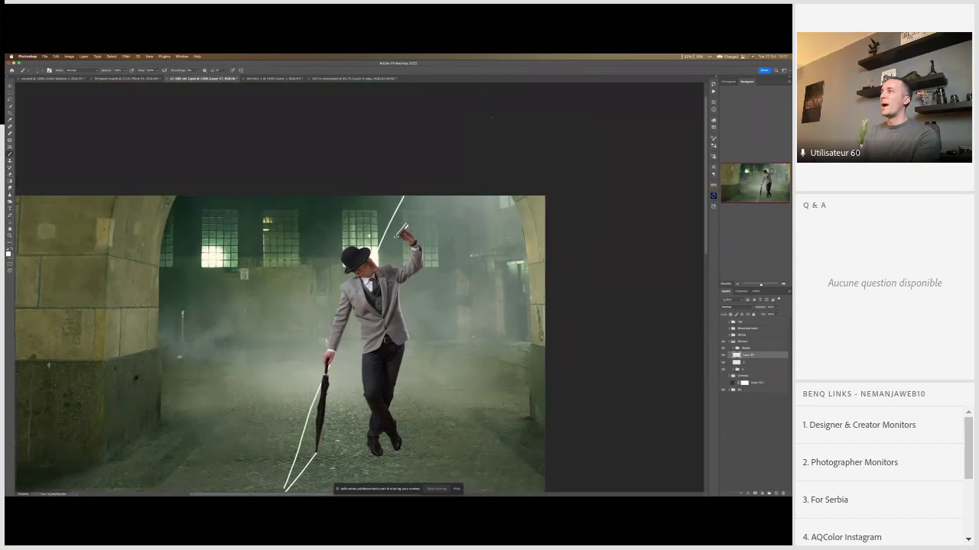
pyautogui.scroll(-5, 473, 201)
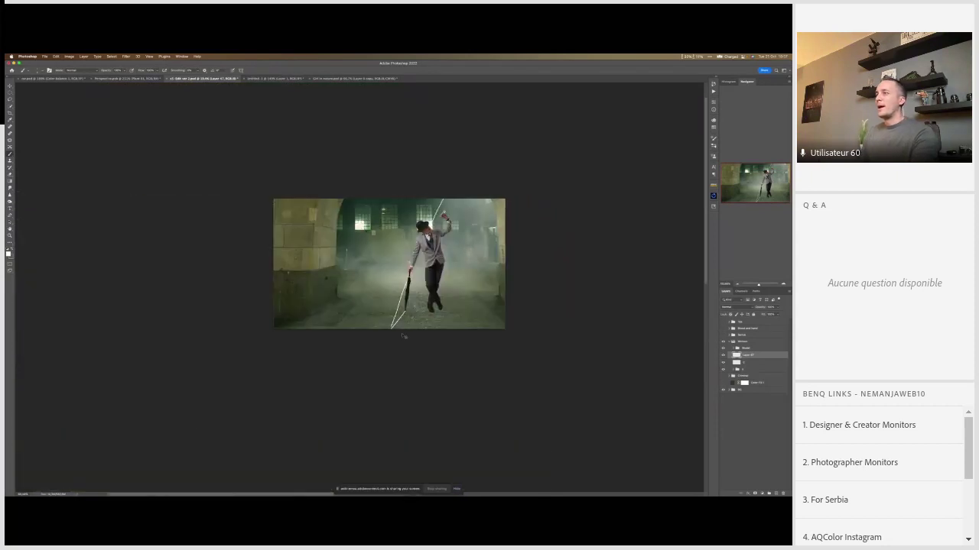
pyautogui.hotkey('ctrl', 'z')
pyautogui.scroll(6, 406, 314)
pyautogui.press('super+z')
# Step: Switch back to the dark painting color and set the new layer's blend mode to Multiply
pyautogui.moveTo(406, 314)
pyautogui.mouseDown()
pyautogui.moveTo(390, 349)
pyautogui.moveTo(381, 339)
pyautogui.mouseUp()
pyautogui.scroll(1, 391, 349)
pyautogui.press('x')
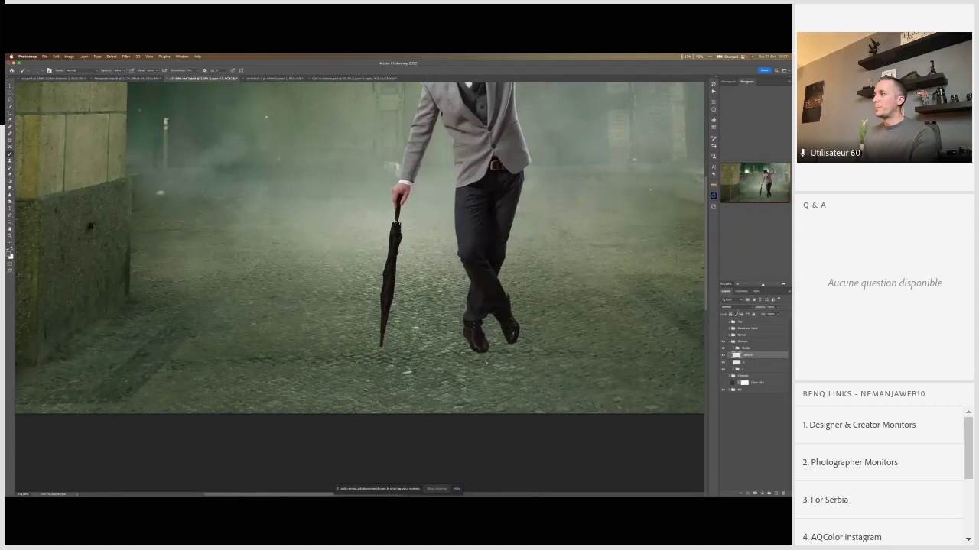
pyautogui.click(736, 307)
pyautogui.click(734, 326)
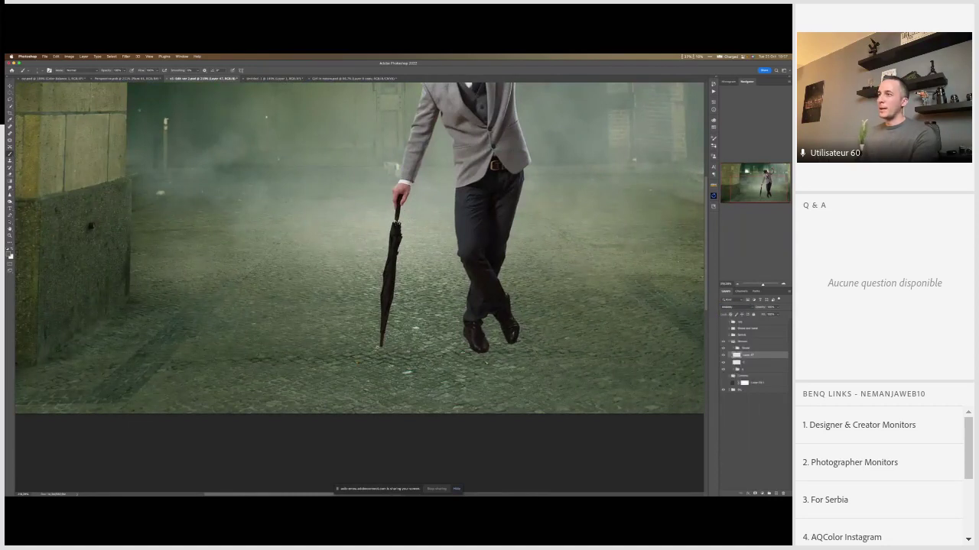
# Step: Choose the Soft Round brush and raise its hardness for painting the umbrella's shadow
pyautogui.scroll(2, 379, 346)
pyautogui.rightClick(403, 347)
pyautogui.click(534, 379)
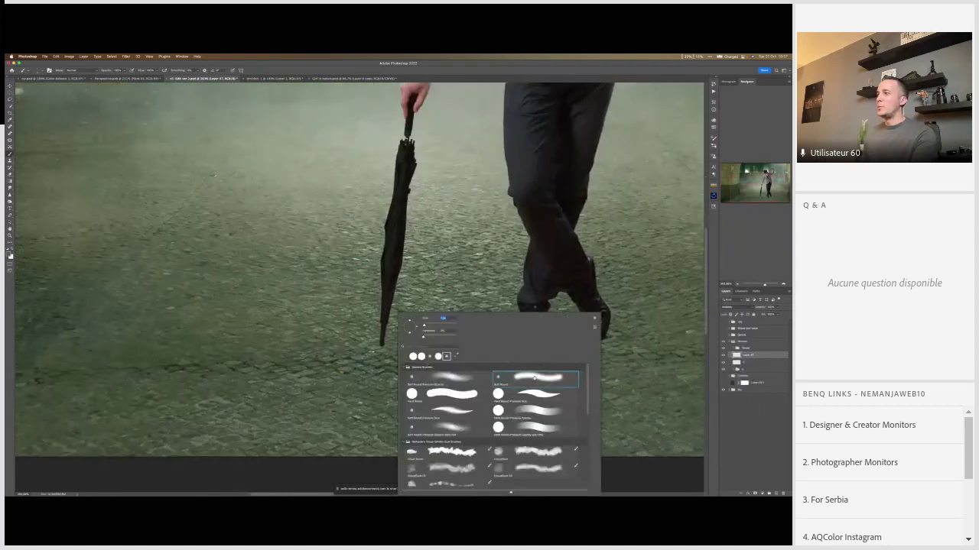
pyautogui.click(444, 337)
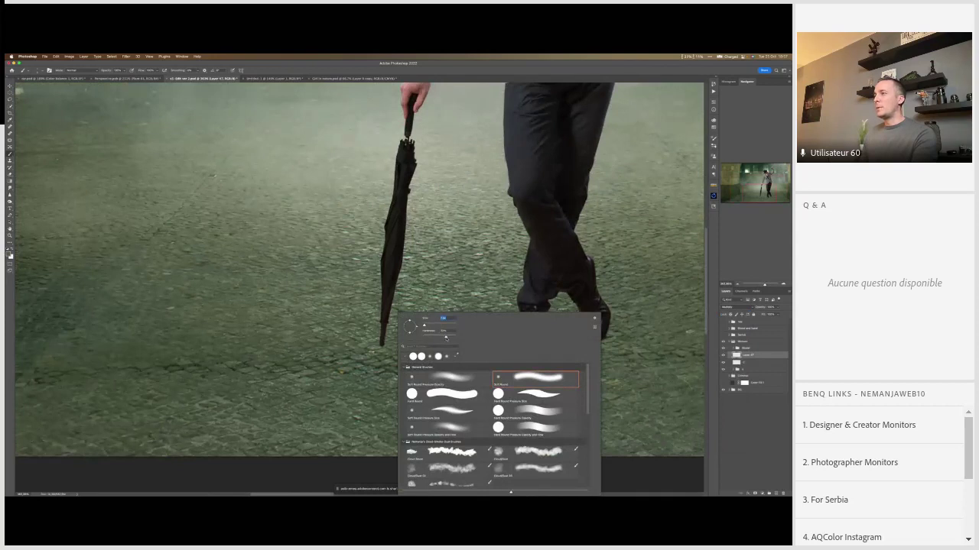
# Step: Paint a short diagonal shadow on the cobblestones running from the umbrella's tip toward the viewer
pyautogui.moveTo(382, 347); pyautogui.dragTo(370, 371)
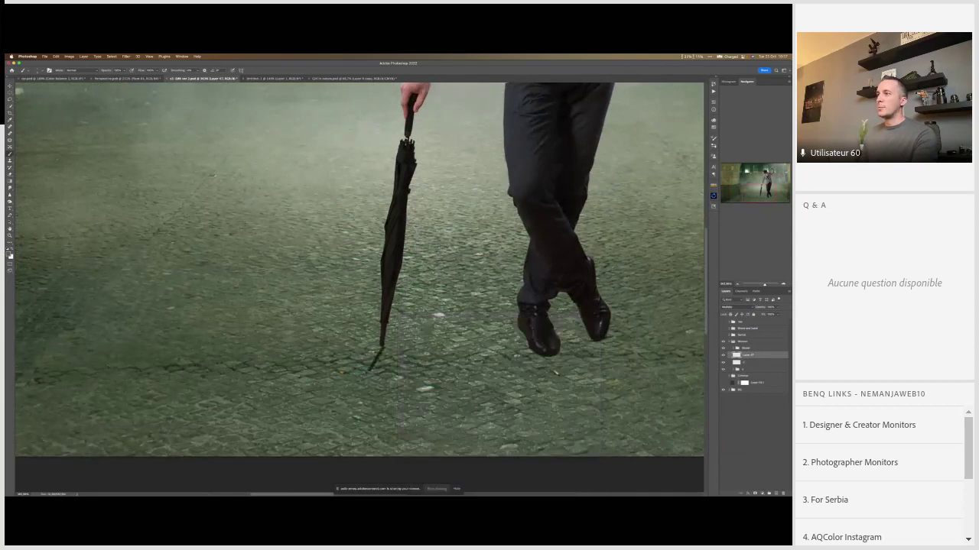
pyautogui.scroll(2, 376, 360)
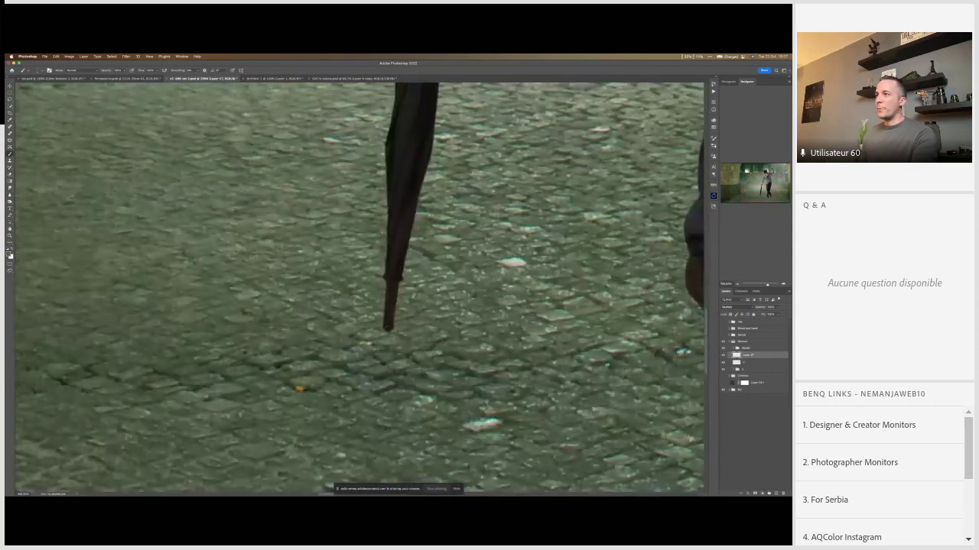
pyautogui.scroll(-4, 387, 322)
pyautogui.scroll(1, 389, 322)
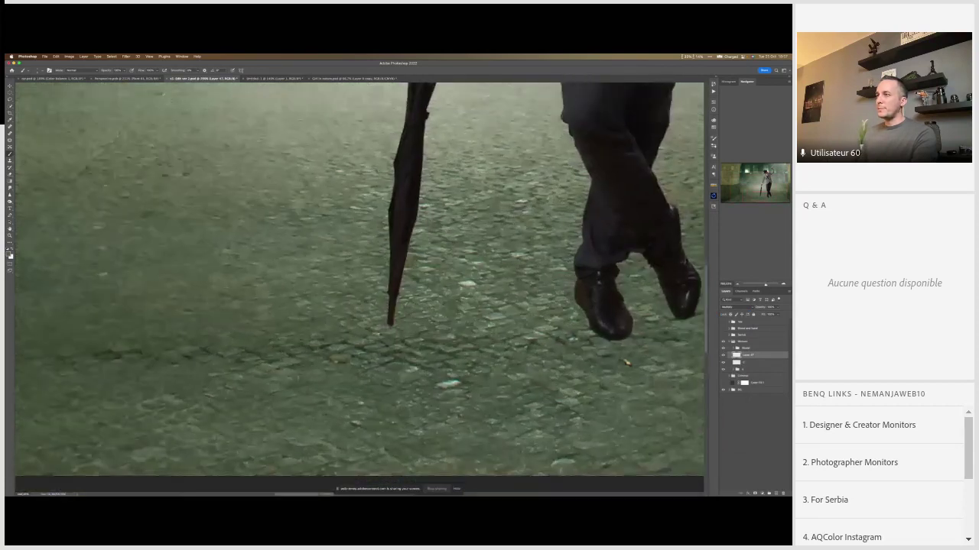
pyautogui.moveTo(391, 324); pyautogui.dragTo(380, 341)
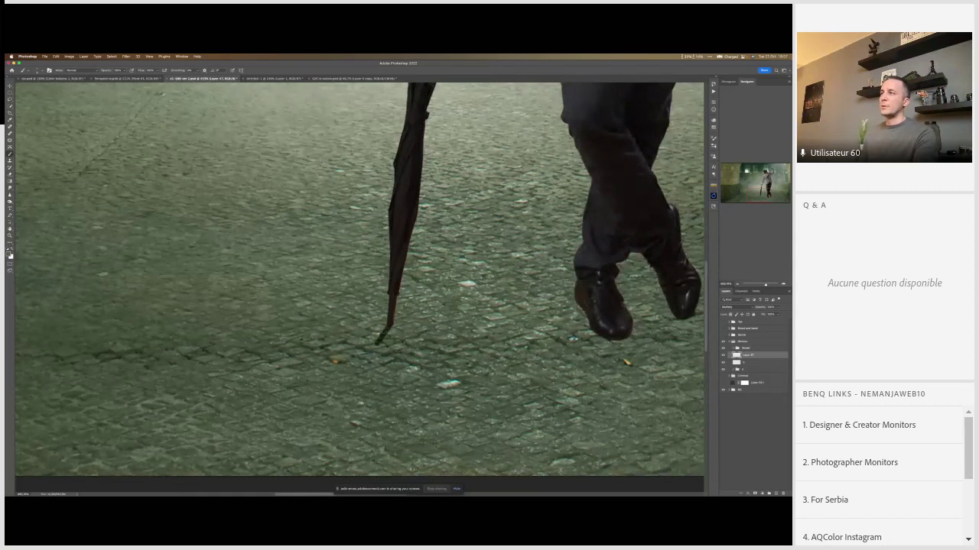
pyautogui.moveTo(379, 341)
pyautogui.mouseDown()
pyautogui.moveTo(357, 370)
pyautogui.moveTo(375, 353)
pyautogui.moveTo(355, 395)
pyautogui.mouseUp()
pyautogui.click(376, 344)
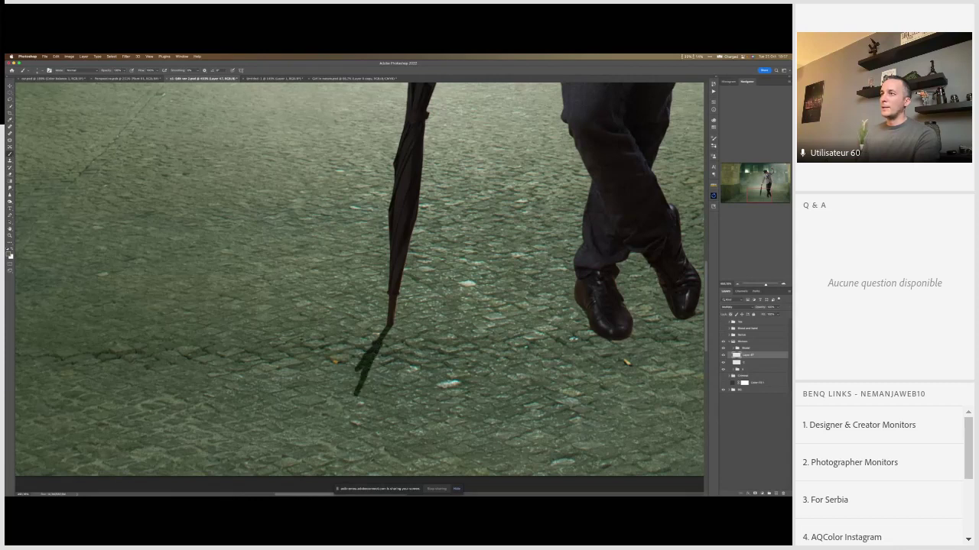
pyautogui.press('super+0')
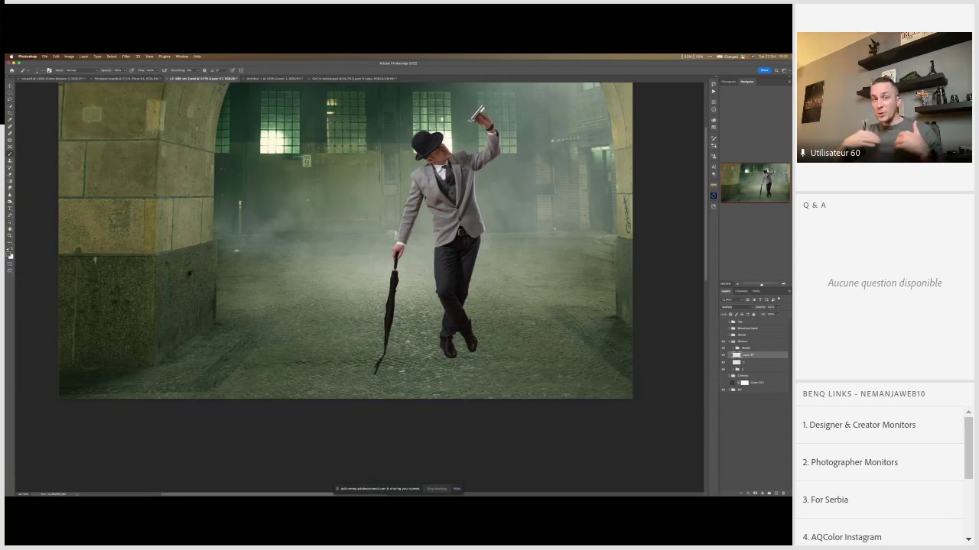
pyautogui.moveTo(377, 358); pyautogui.dragTo(559, 366)
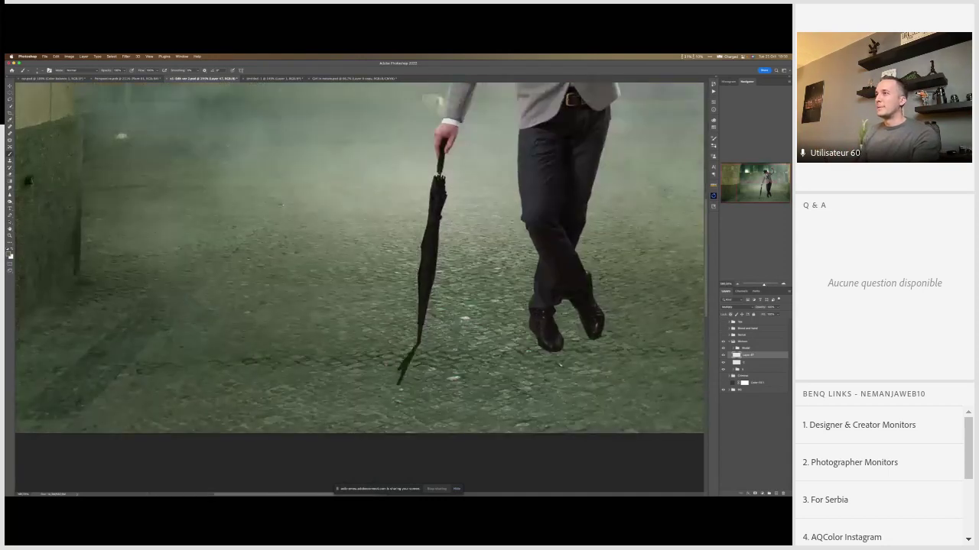
# Step: Extend and widen the umbrella's shadow diagonally across the ground to the image's lower edge
pyautogui.scroll(2, 403, 368)
pyautogui.moveTo(396, 372); pyautogui.dragTo(371, 421)
pyautogui.moveTo(394, 375); pyautogui.dragTo(350, 451)
pyautogui.moveTo(368, 417)
pyautogui.mouseDown()
pyautogui.moveTo(356, 438)
pyautogui.moveTo(397, 371)
pyautogui.moveTo(388, 392)
pyautogui.mouseUp()
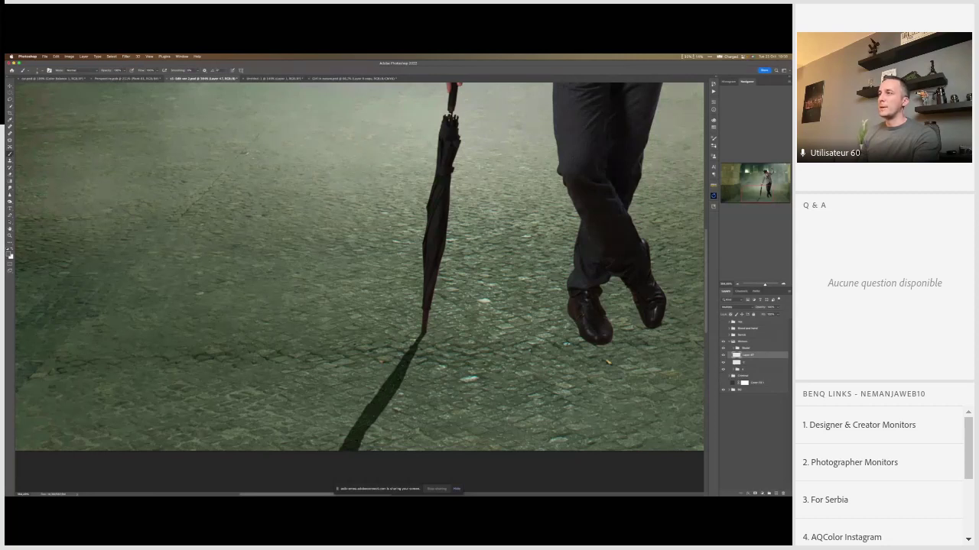
pyautogui.moveTo(345, 443); pyautogui.dragTo(339, 450)
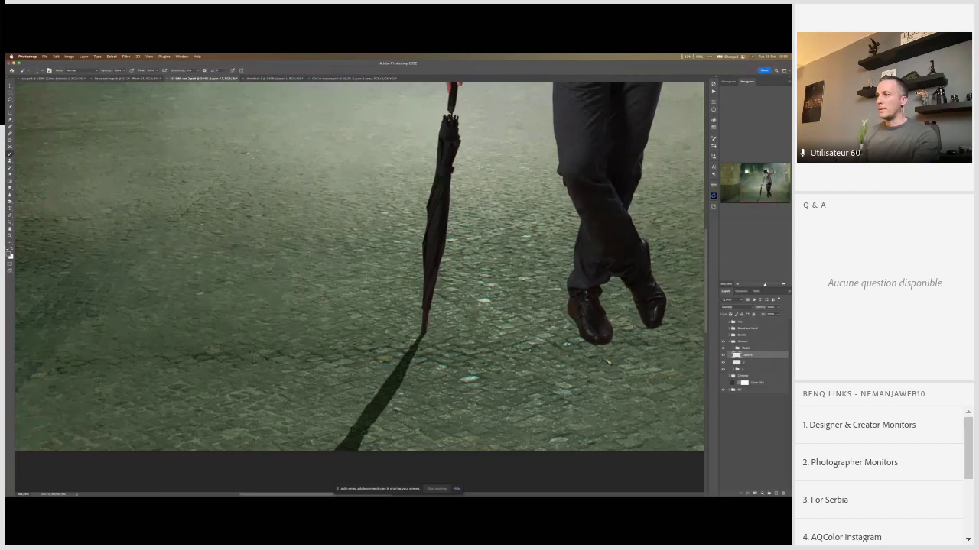
pyautogui.press('x')
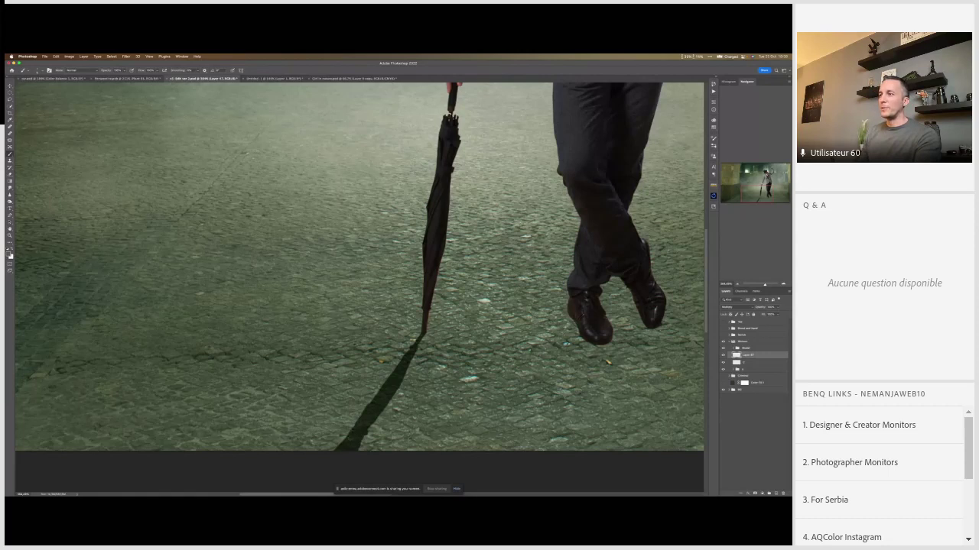
# Step: Examine the umbrella shadow's shape and direction up close and against the whole composite
pyautogui.moveTo(375, 407); pyautogui.dragTo(410, 411)
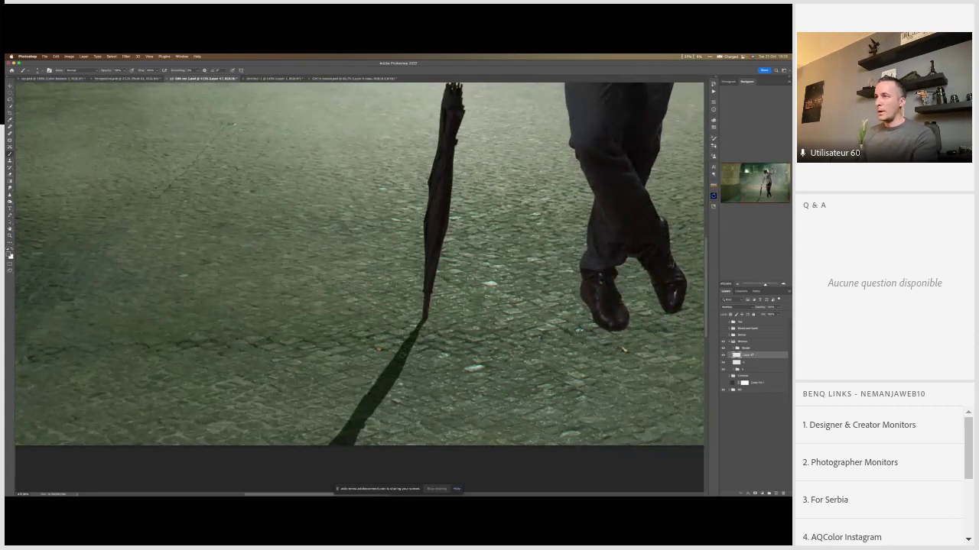
pyautogui.moveTo(410, 355); pyautogui.dragTo(367, 422)
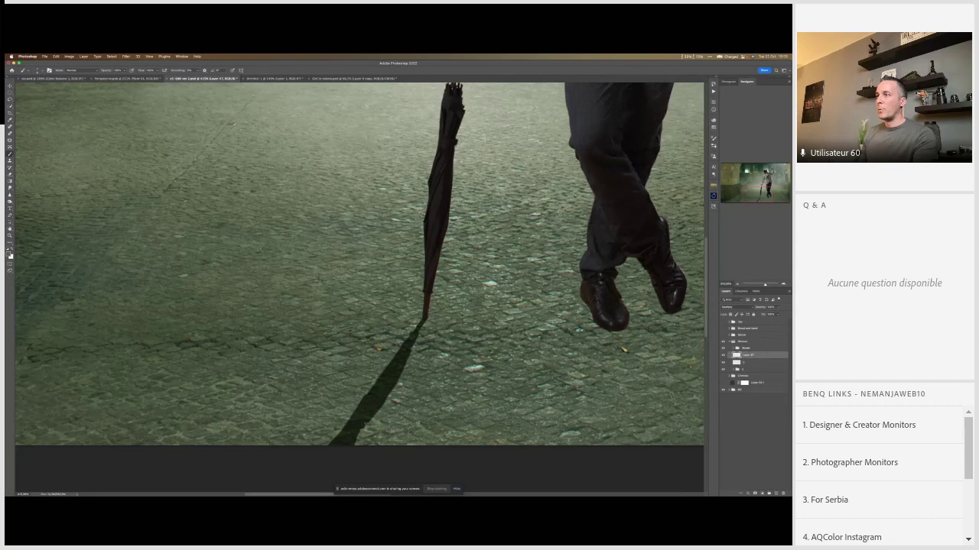
pyautogui.moveTo(396, 359); pyautogui.dragTo(356, 411)
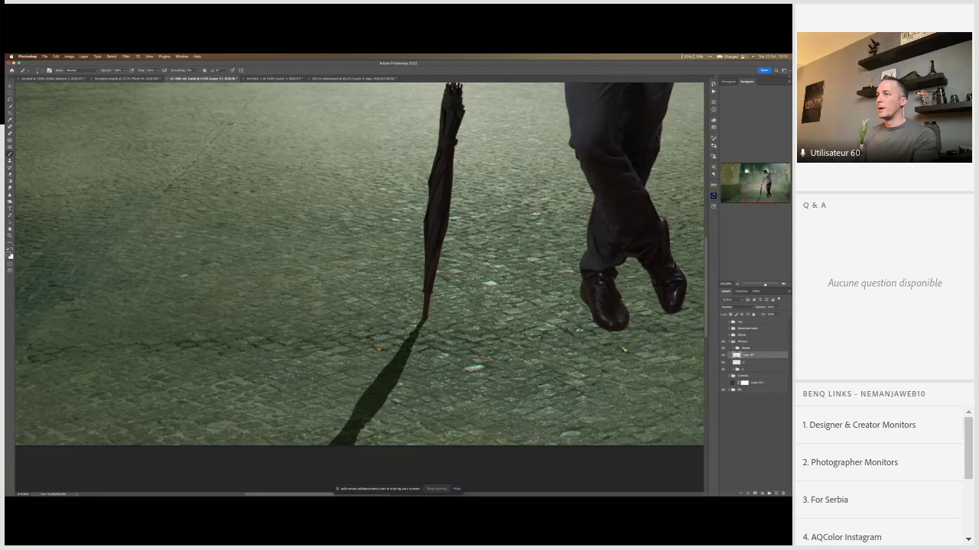
pyautogui.scroll(-5, 378, 407)
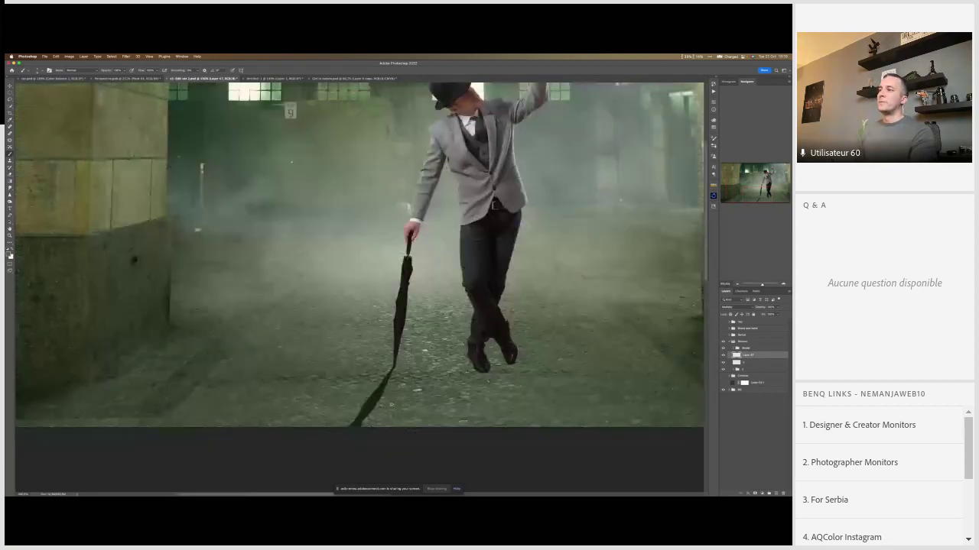
pyautogui.scroll(5, 380, 406)
pyautogui.scroll(-3, 383, 405)
pyautogui.scroll(-4, 384, 406)
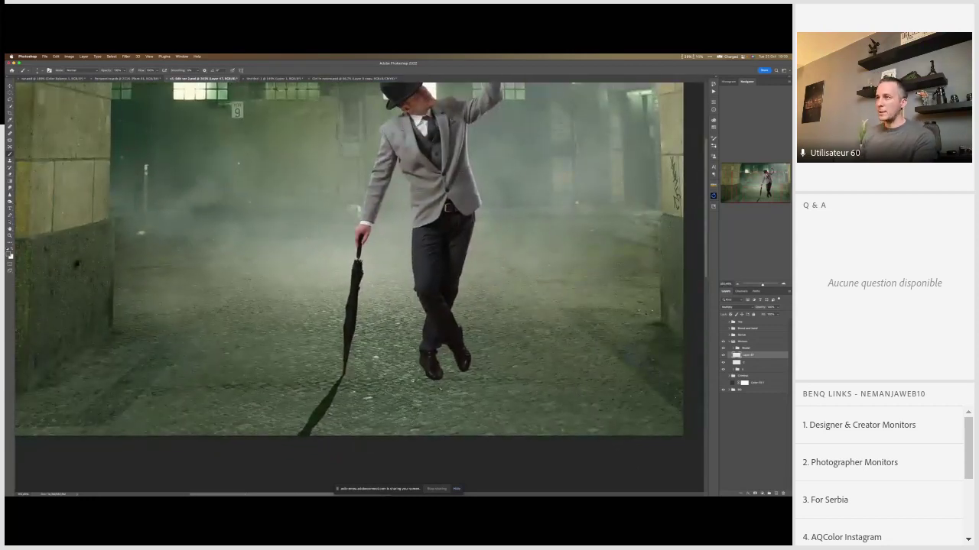
pyautogui.scroll(5, 428, 367)
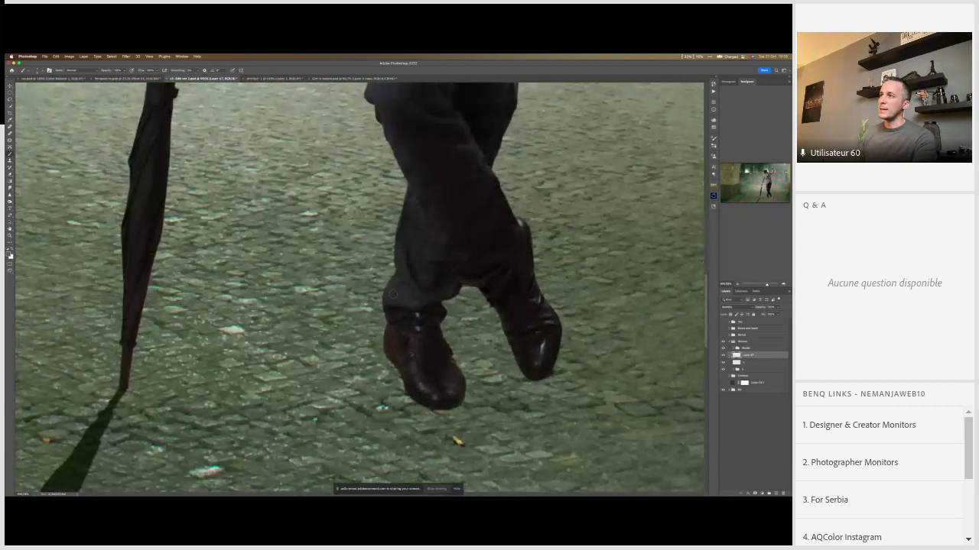
pyautogui.moveTo(386, 351); pyautogui.dragTo(375, 371)
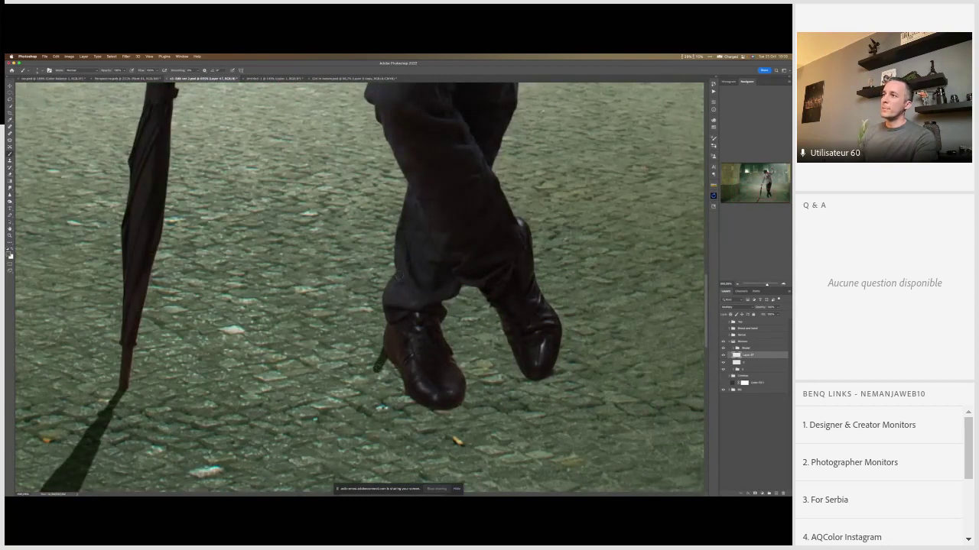
pyautogui.press('super+0')
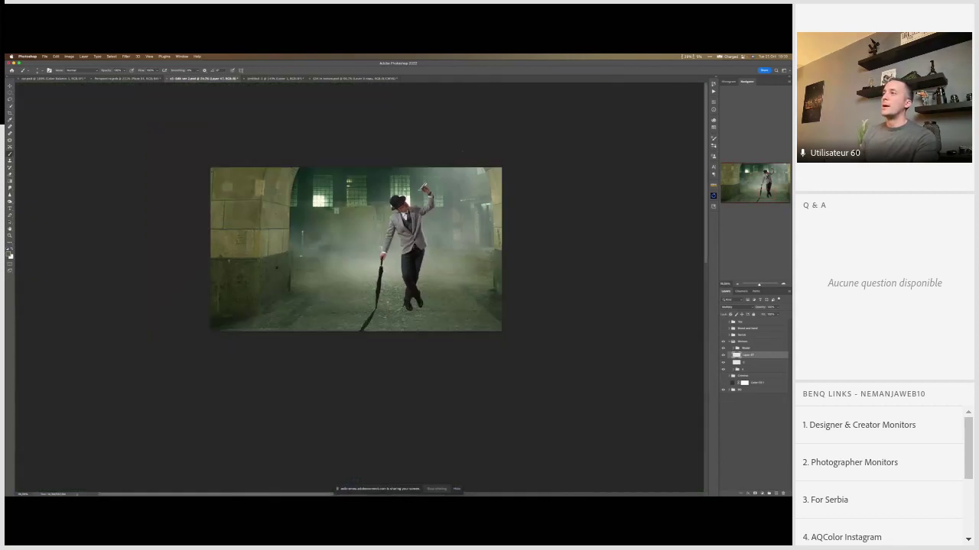
# Step: Skew the umbrella's shadow with Free Transform so its lower end leans further away from the man, keeping the tip attached
pyautogui.scroll(10, 367, 323)
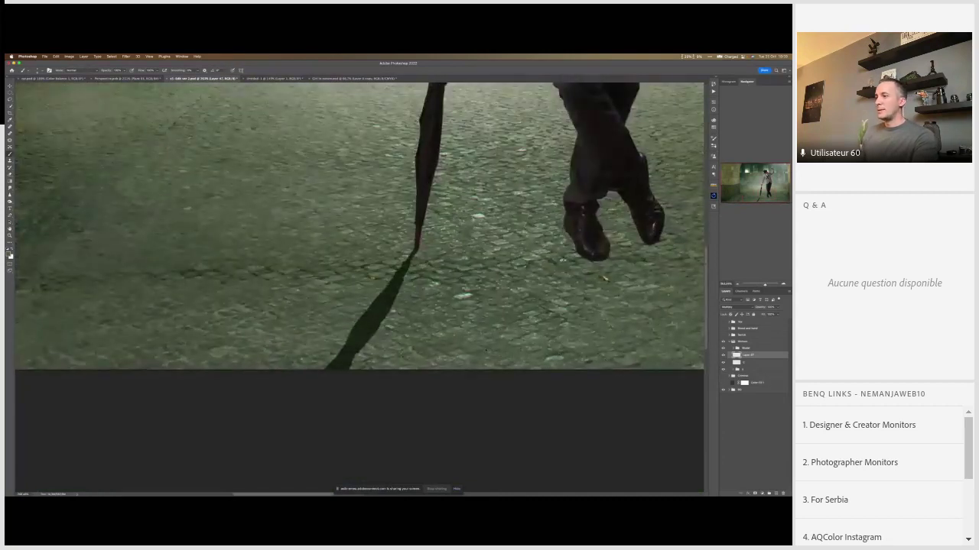
pyautogui.press('super+t')
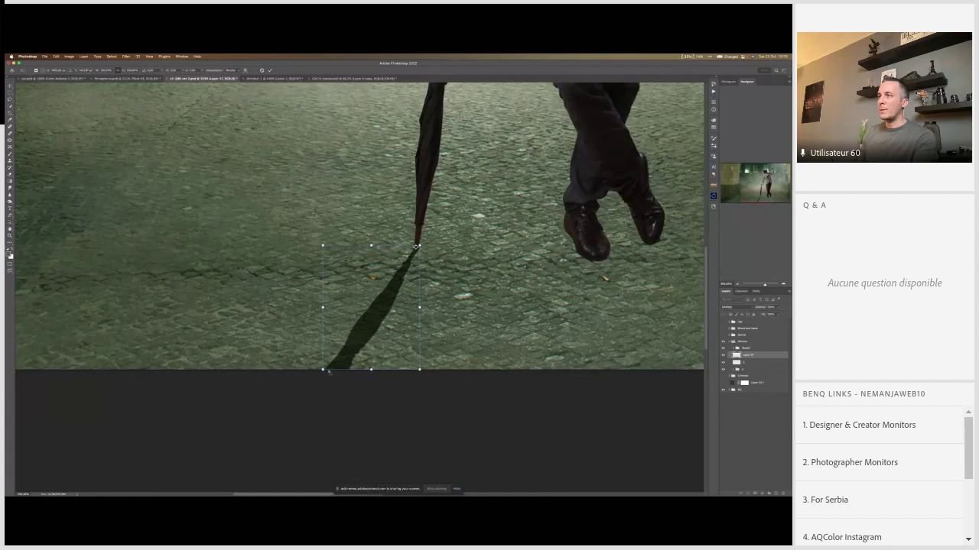
pyautogui.moveTo(371, 372); pyautogui.dragTo(339, 372)
pyautogui.press('Return')
pyautogui.press('b')
pyautogui.scroll(-5, 424, 265)
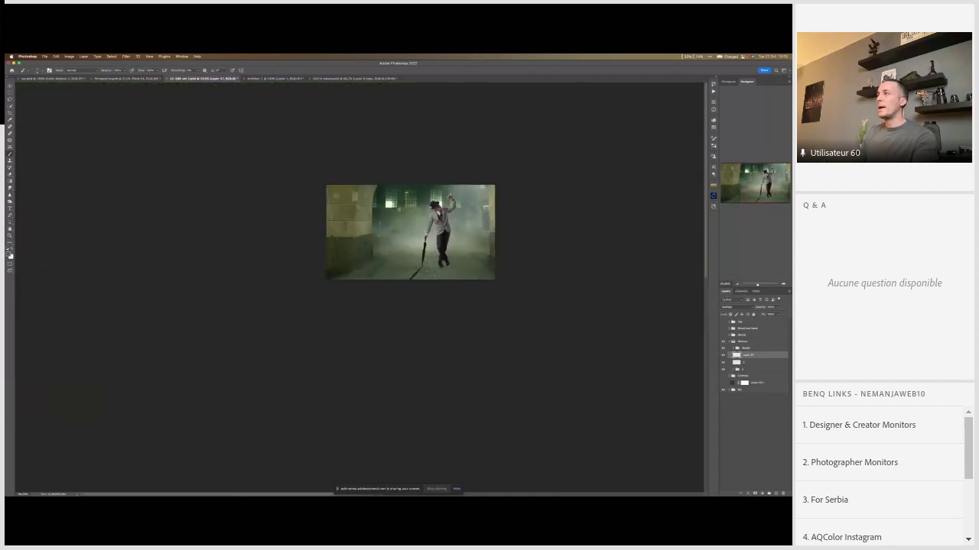
# Step: Skew the umbrella's shadow slightly more in the same direction and apply the transform
pyautogui.scroll(5, 425, 267)
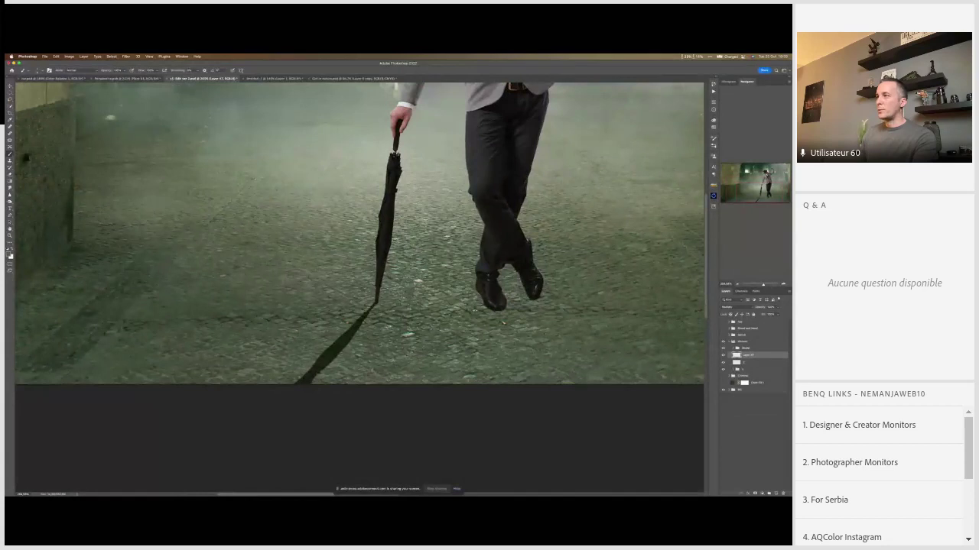
pyautogui.scroll(1, 459, 302)
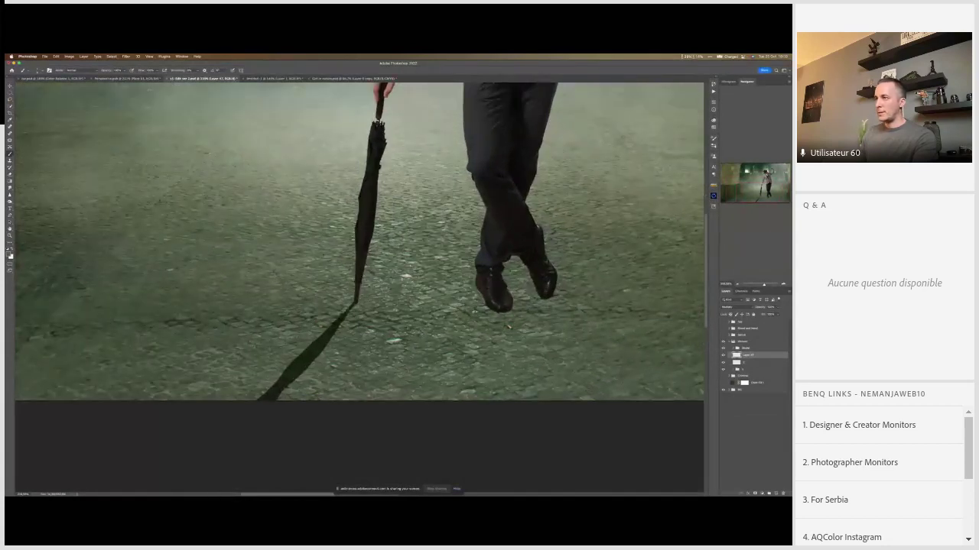
pyautogui.hotkey('ctrl', 't')
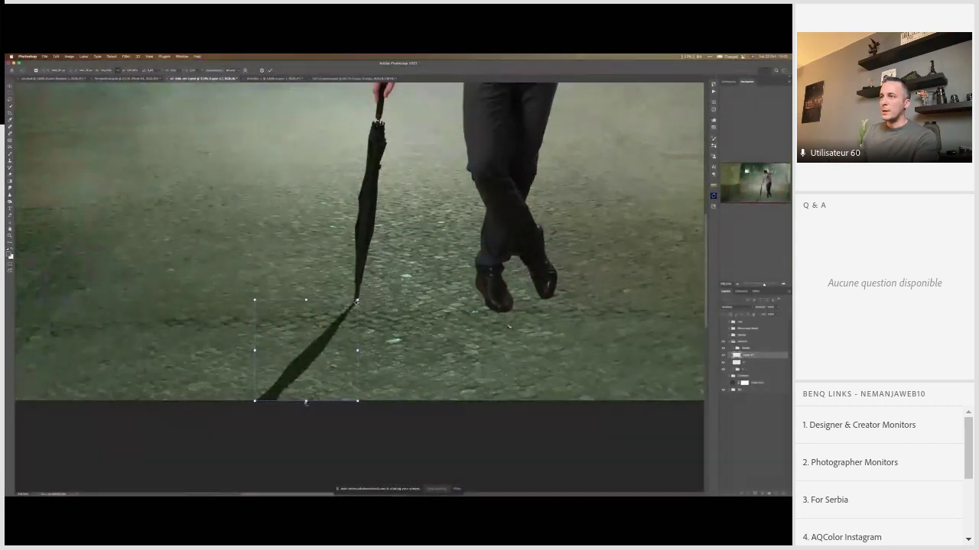
pyautogui.moveTo(306, 400); pyautogui.dragTo(298, 402)
pyautogui.press('Return')
# Step: Paint a thin shadow outline from the heel of the shoe nearer the umbrella, running diagonally across the cobblestones toward the viewer
pyautogui.scroll(4, 334, 333)
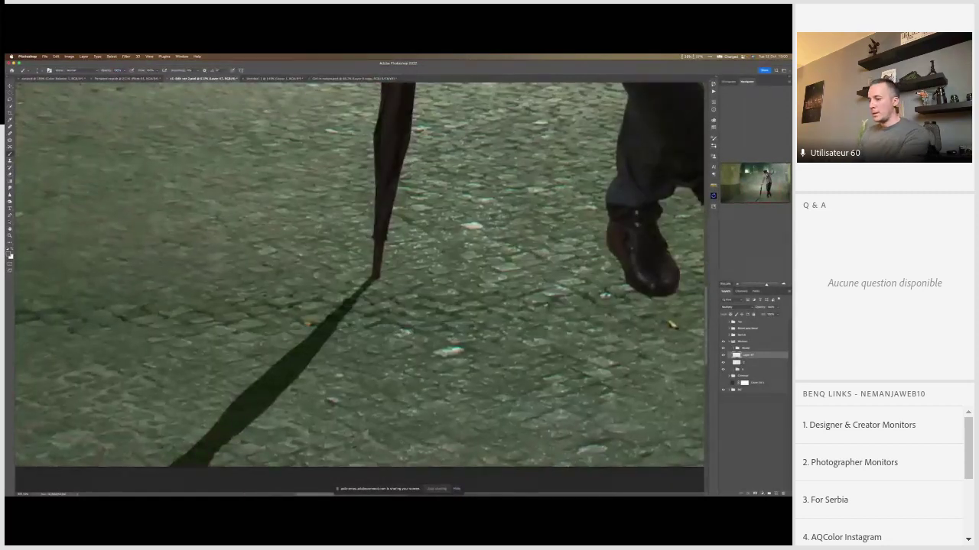
pyautogui.press('v')
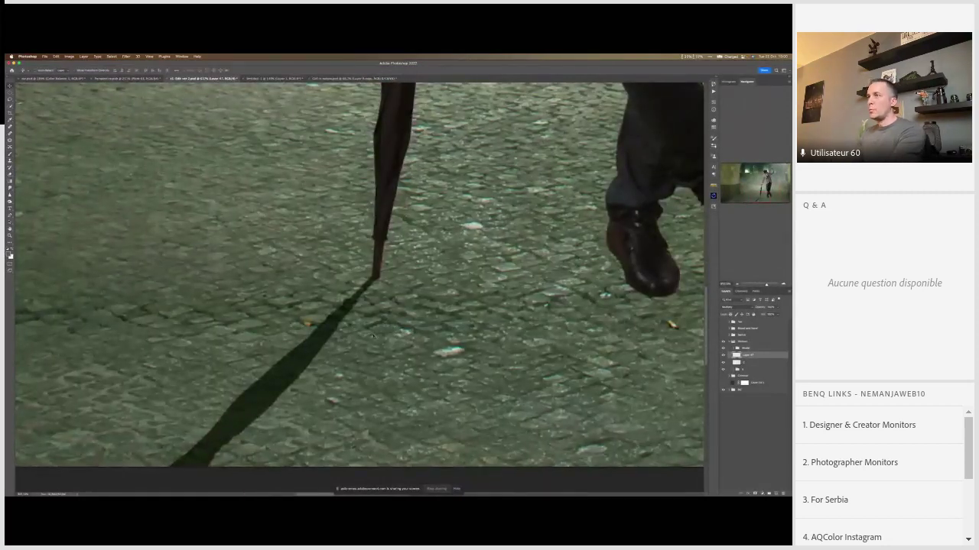
pyautogui.press('b')
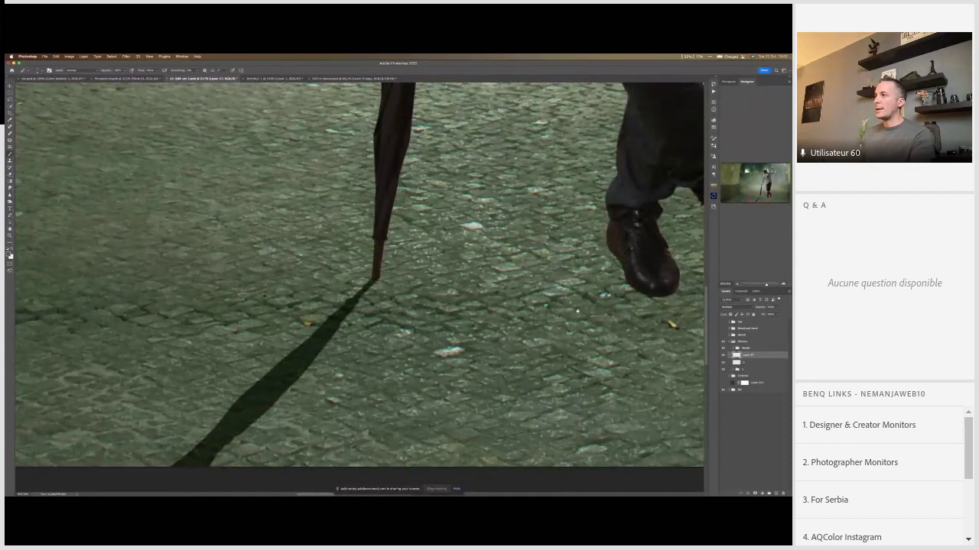
pyautogui.moveTo(375, 336); pyautogui.dragTo(210, 362)
pyautogui.scroll(1, 440, 260)
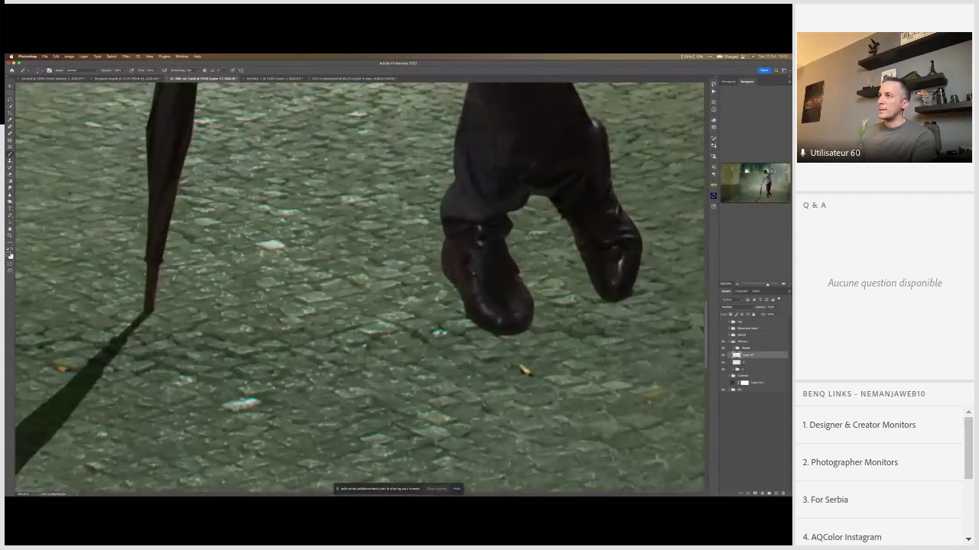
pyautogui.moveTo(444, 276); pyautogui.dragTo(463, 295)
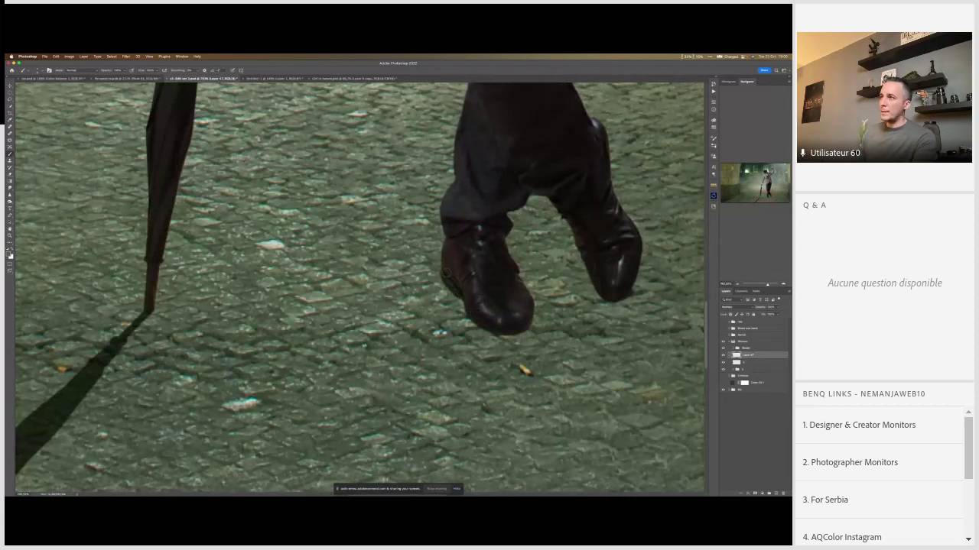
pyautogui.moveTo(439, 275); pyautogui.dragTo(382, 395)
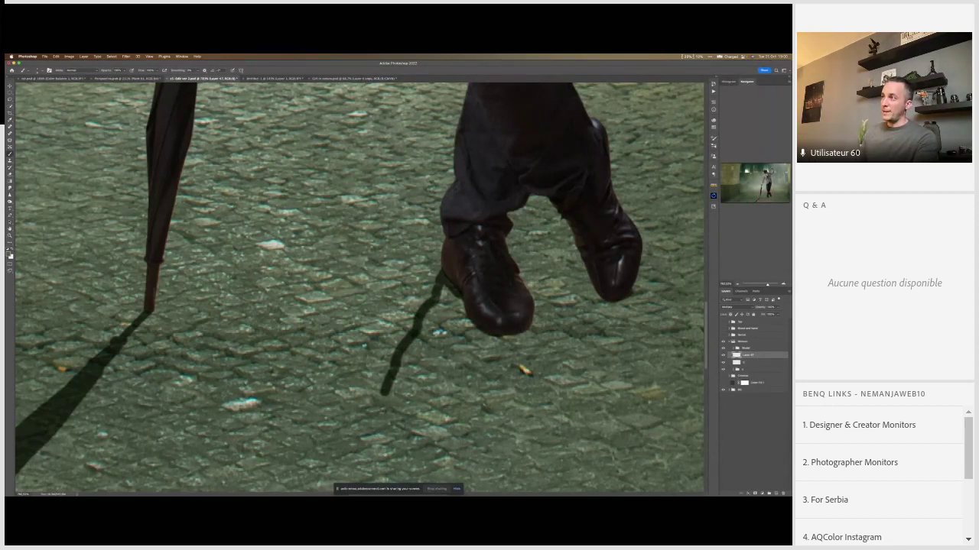
# Step: Paint the contact shadow below the other shoe's toe and join it to the first shoe's sole
pyautogui.moveTo(621, 300)
pyautogui.mouseDown()
pyautogui.moveTo(597, 330)
pyautogui.moveTo(614, 320)
pyautogui.moveTo(607, 335)
pyautogui.moveTo(621, 316)
pyautogui.moveTo(612, 330)
pyautogui.mouseUp()
pyautogui.press('super+z')
pyautogui.moveTo(607, 302)
pyautogui.mouseDown()
pyautogui.moveTo(602, 330)
pyautogui.moveTo(582, 340)
pyautogui.mouseUp()
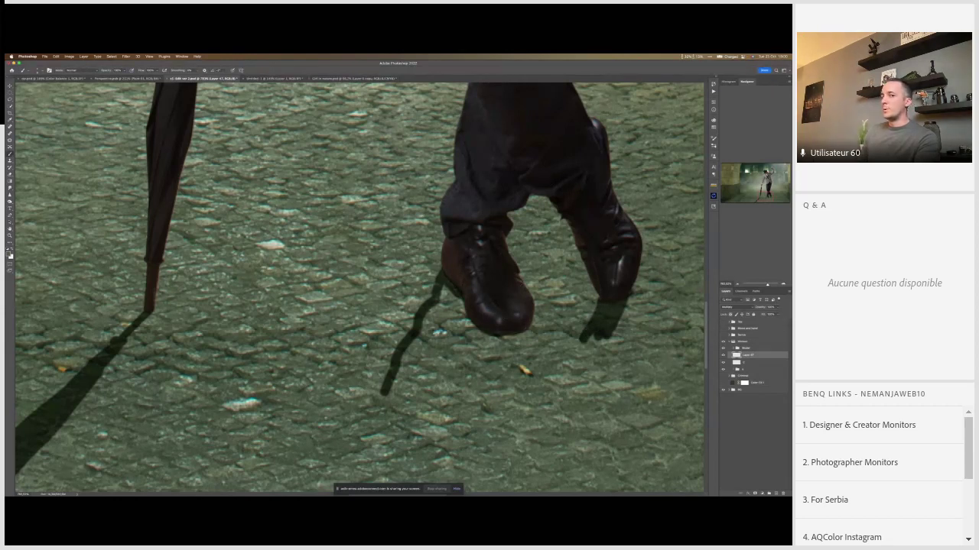
pyautogui.moveTo(517, 333)
pyautogui.mouseDown()
pyautogui.moveTo(580, 334)
pyautogui.moveTo(504, 338)
pyautogui.mouseUp()
pyautogui.moveTo(458, 300); pyautogui.dragTo(466, 316)
# Step: Outline both sides of the man's leg shadow from the shoes down to the image's lower edge
pyautogui.scroll(-3, 486, 327)
pyautogui.scroll(-2, 459, 313)
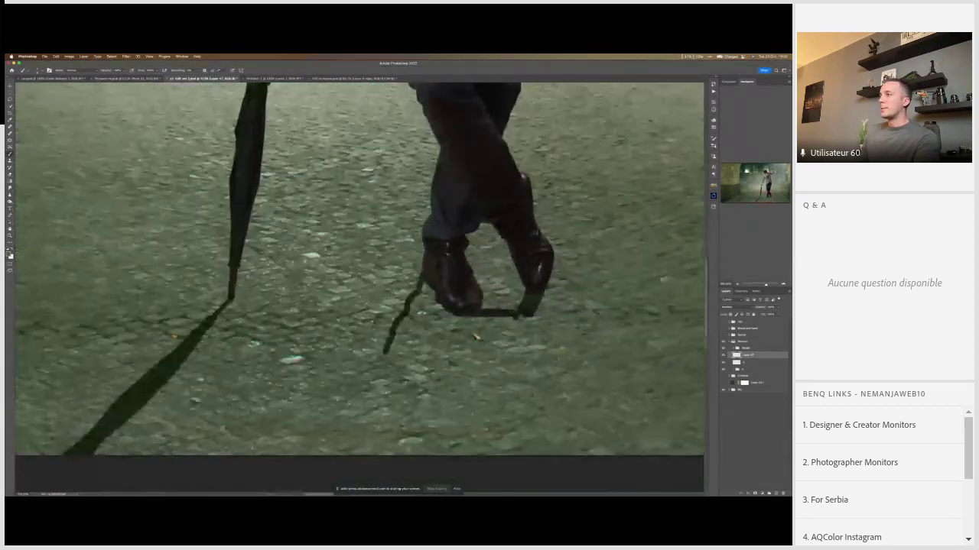
pyautogui.moveTo(528, 316)
pyautogui.mouseDown()
pyautogui.moveTo(470, 364)
pyautogui.moveTo(451, 419)
pyautogui.mouseUp()
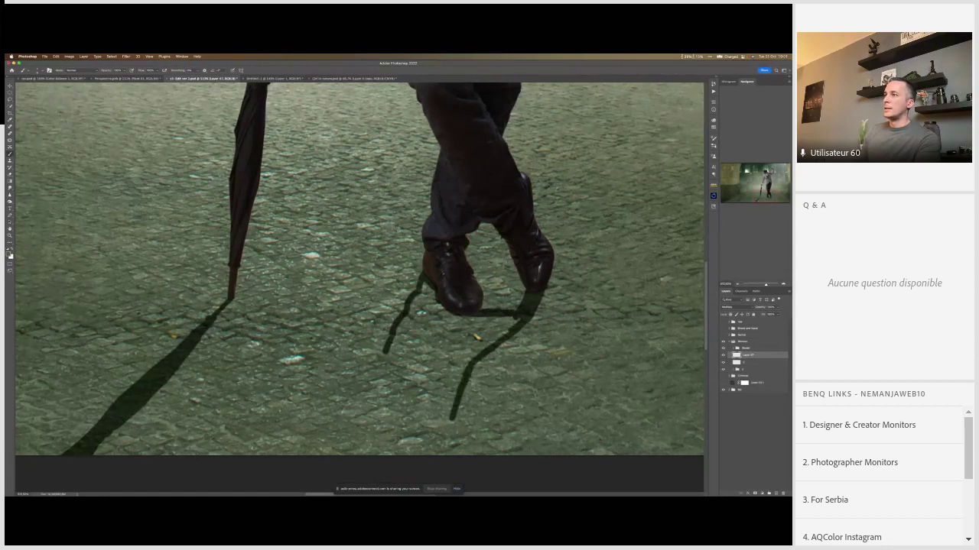
pyautogui.moveTo(385, 351); pyautogui.dragTo(353, 389)
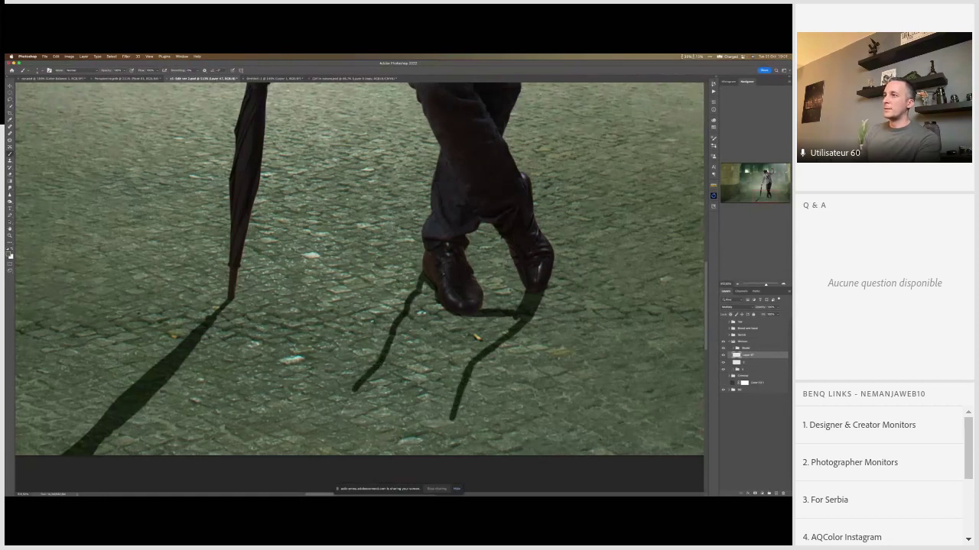
pyautogui.moveTo(353, 390); pyautogui.dragTo(337, 413)
pyautogui.scroll(-4, 379, 381)
pyautogui.scroll(1, 379, 381)
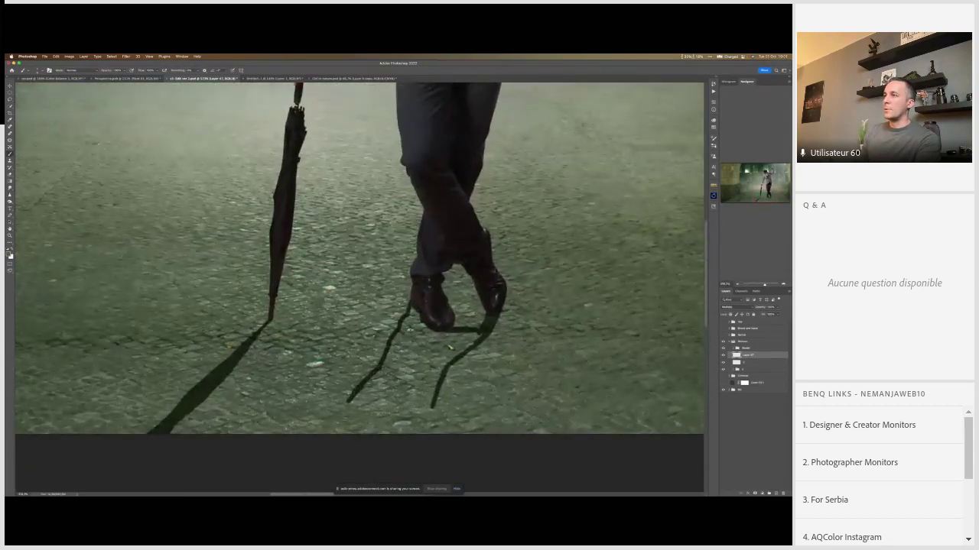
pyautogui.moveTo(341, 404); pyautogui.dragTo(328, 432)
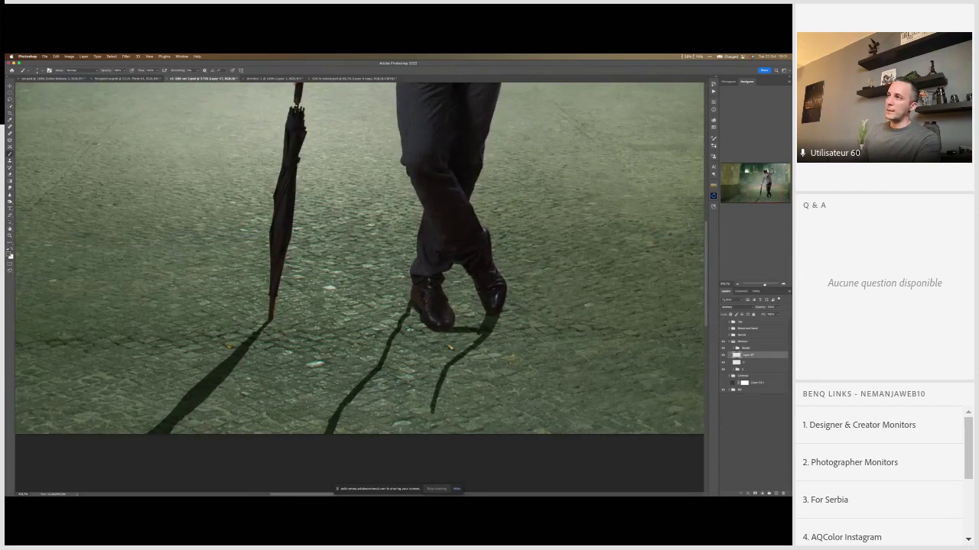
pyautogui.moveTo(432, 412); pyautogui.dragTo(428, 434)
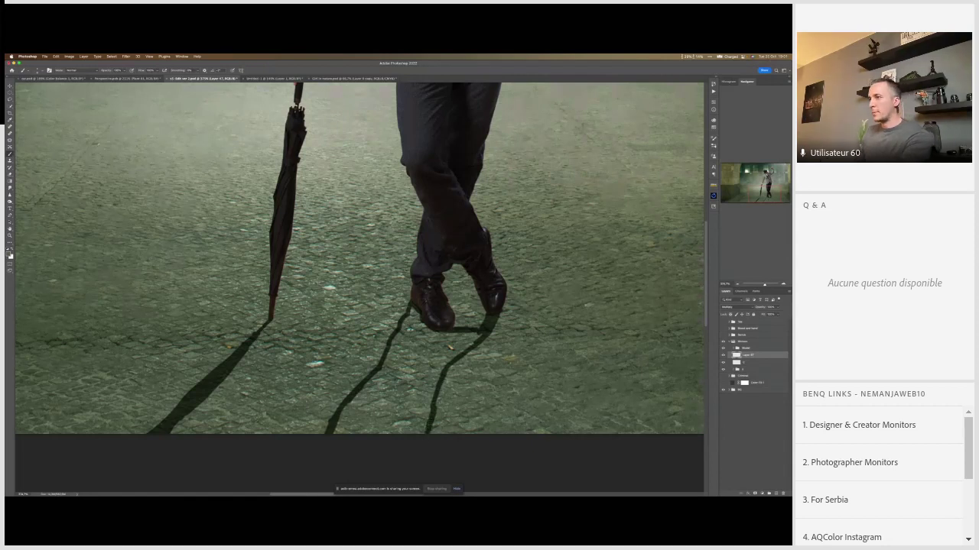
# Step: Enlarge the brush and fill the area between the two outlines to form the man's solid leg shadow
pyautogui.press(']')
pyautogui.moveTo(413, 312); pyautogui.dragTo(393, 363)
pyautogui.moveTo(420, 327)
pyautogui.mouseDown()
pyautogui.moveTo(413, 340)
pyautogui.moveTo(476, 337)
pyautogui.moveTo(434, 364)
pyautogui.moveTo(419, 428)
pyautogui.moveTo(416, 353)
pyautogui.moveTo(425, 358)
pyautogui.moveTo(404, 382)
pyautogui.moveTo(390, 364)
pyautogui.moveTo(340, 428)
pyautogui.moveTo(371, 387)
pyautogui.moveTo(404, 427)
pyautogui.moveTo(361, 420)
pyautogui.moveTo(378, 436)
pyautogui.moveTo(357, 429)
pyautogui.mouseUp()
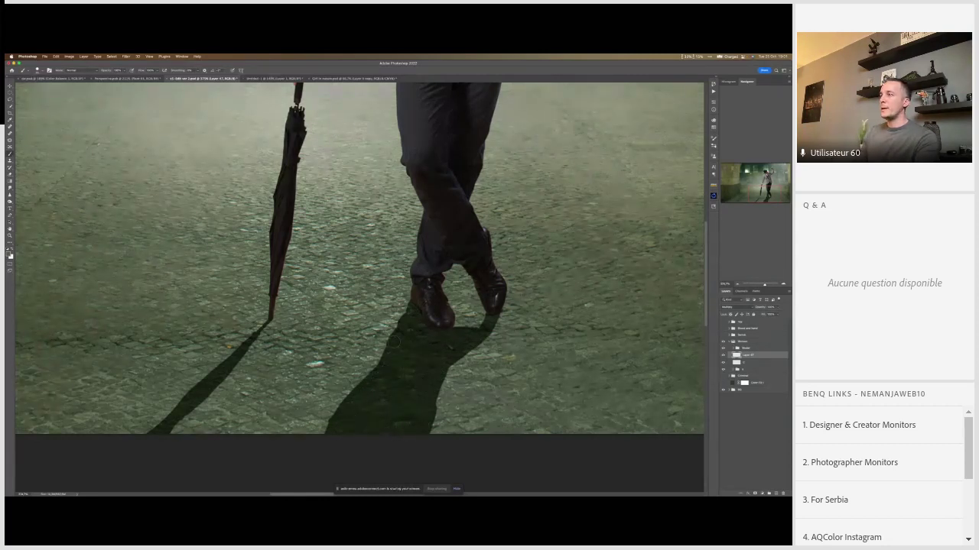
# Step: Erase a notch in the shadow between the two shoes and repaint its edges to separate the feet's shadows
pyautogui.scroll(1, 474, 330)
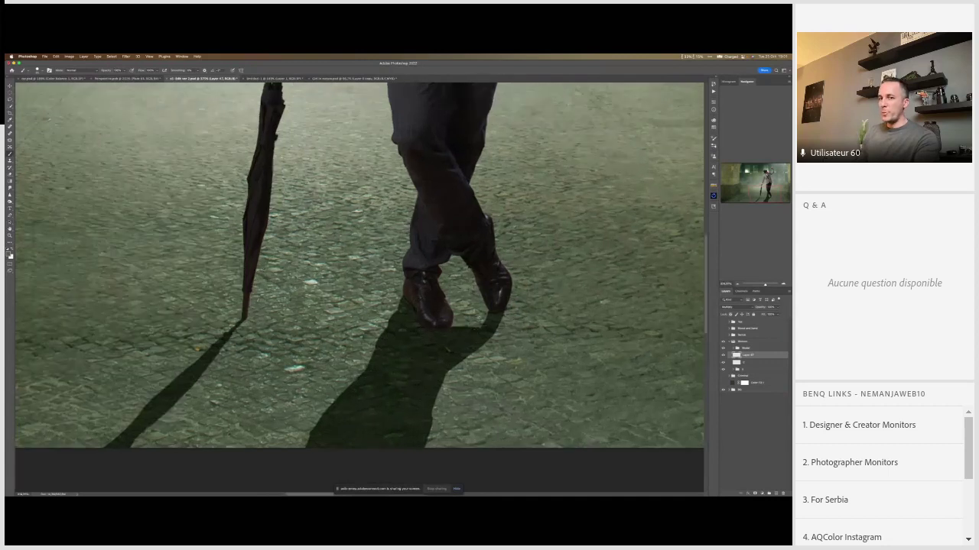
pyautogui.scroll(1, 473, 330)
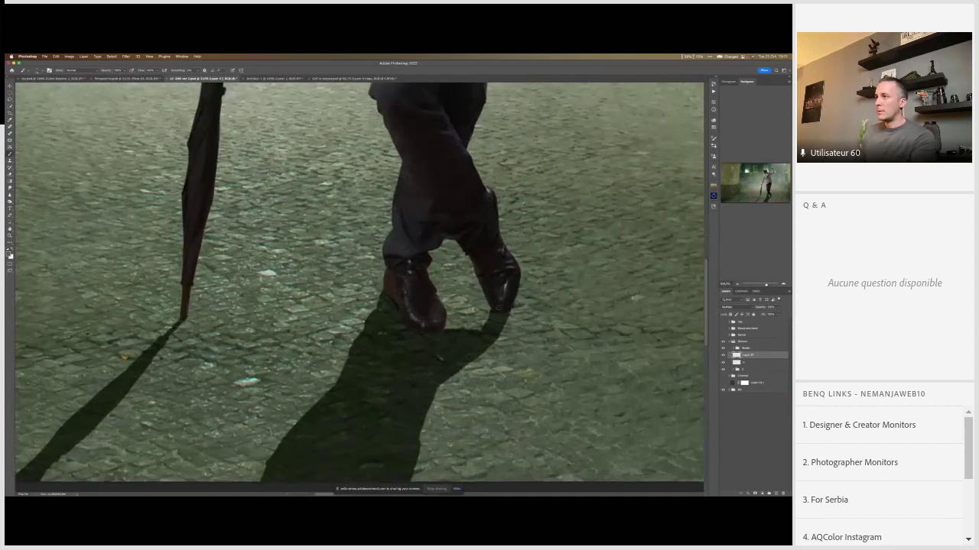
pyautogui.moveTo(488, 311); pyautogui.dragTo(482, 329)
pyautogui.press('super+z')
pyautogui.press('e')
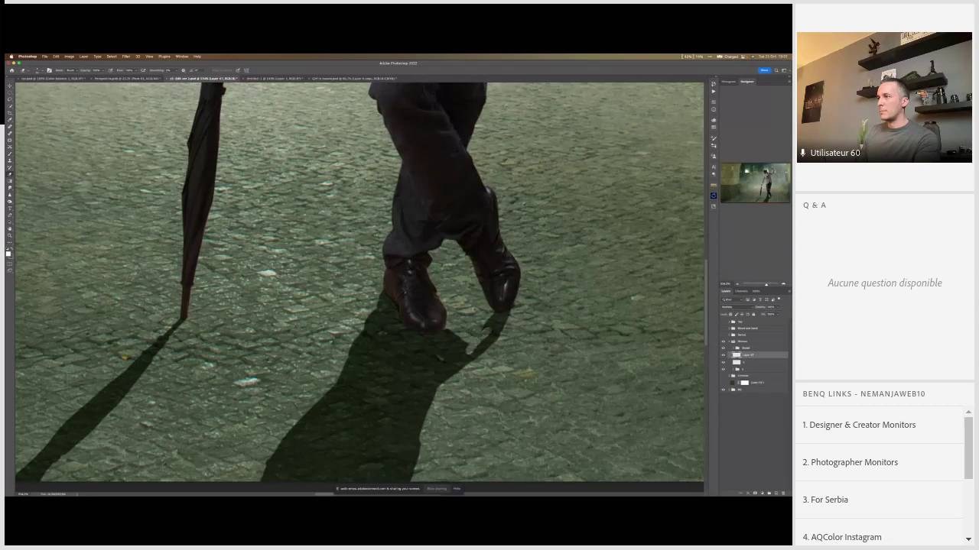
pyautogui.press('b')
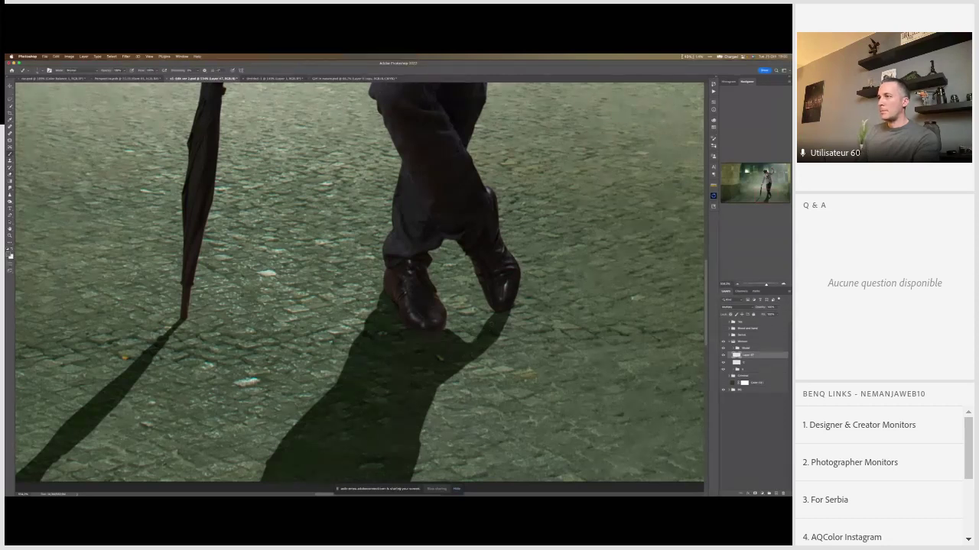
pyautogui.moveTo(483, 328); pyautogui.dragTo(469, 344)
pyautogui.click(472, 338)
pyautogui.moveTo(481, 329); pyautogui.dragTo(466, 336)
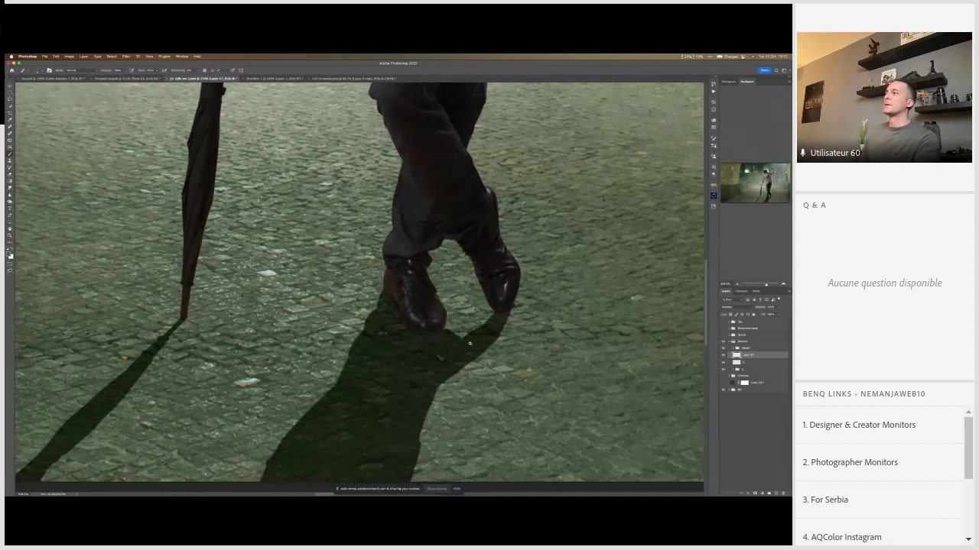
pyautogui.scroll(-6, 458, 347)
pyautogui.scroll(4, 459, 347)
pyautogui.press('e')
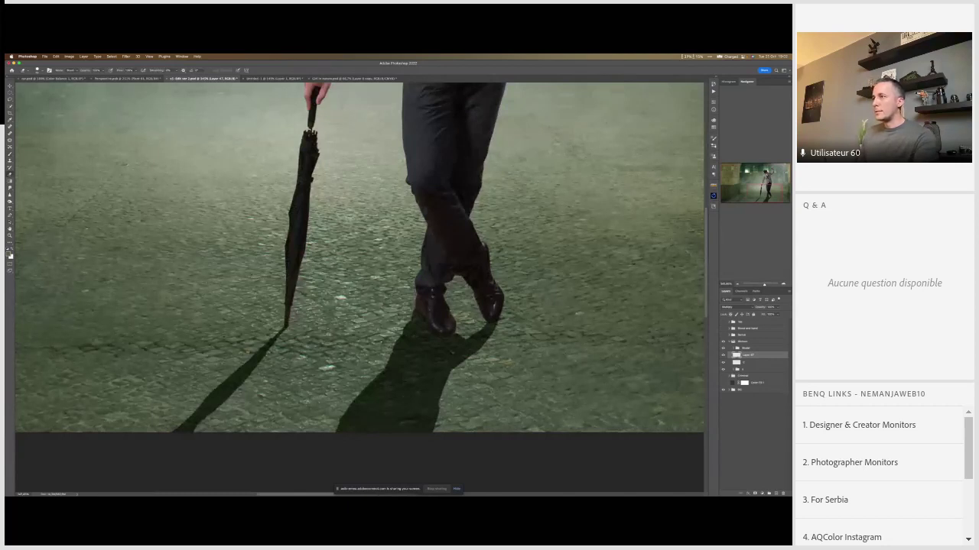
pyautogui.press('b')
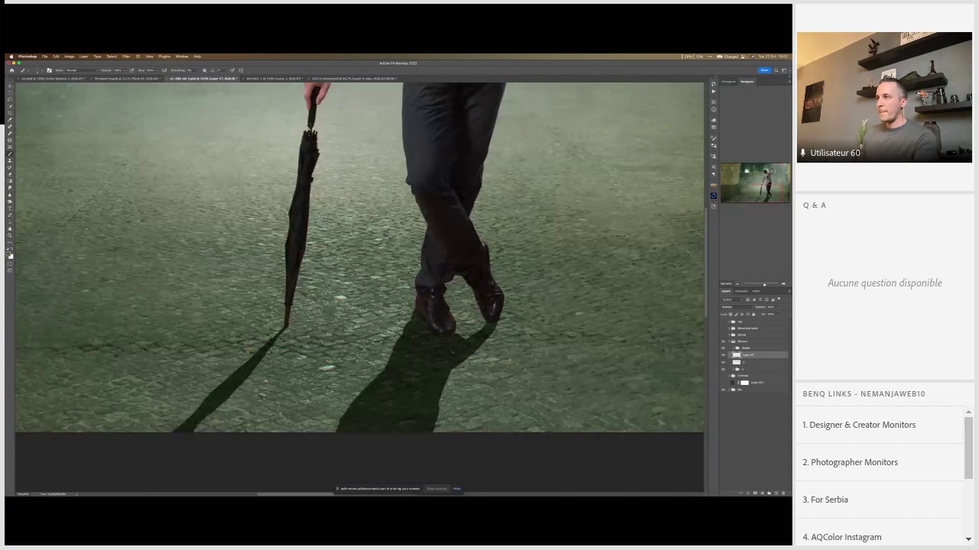
# Step: Add a layer mask to the cast shadow layer and fade the umbrella and leg shadows with a Soft Round Pressure Opacity brush
pyautogui.scroll(-5, 453, 350)
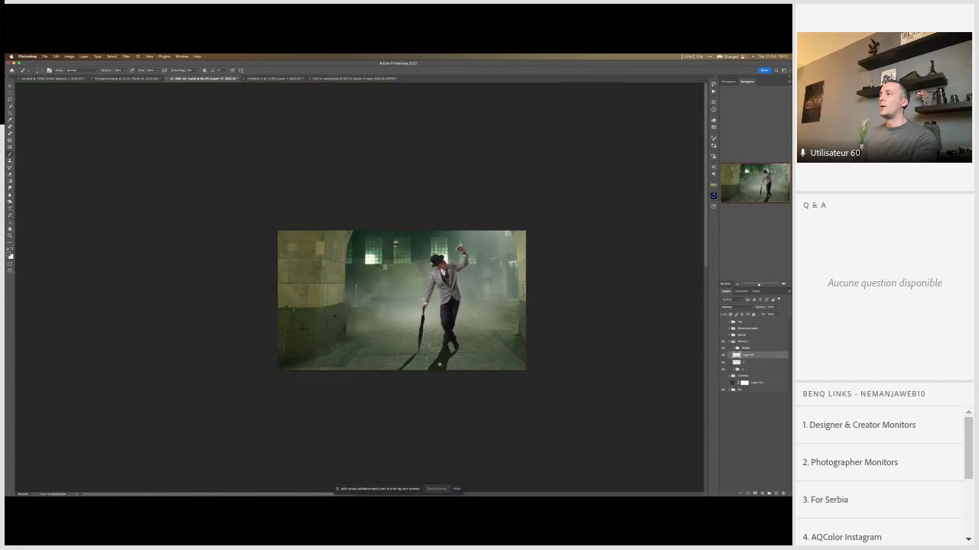
pyautogui.scroll(2, 453, 350)
pyautogui.scroll(2, 454, 350)
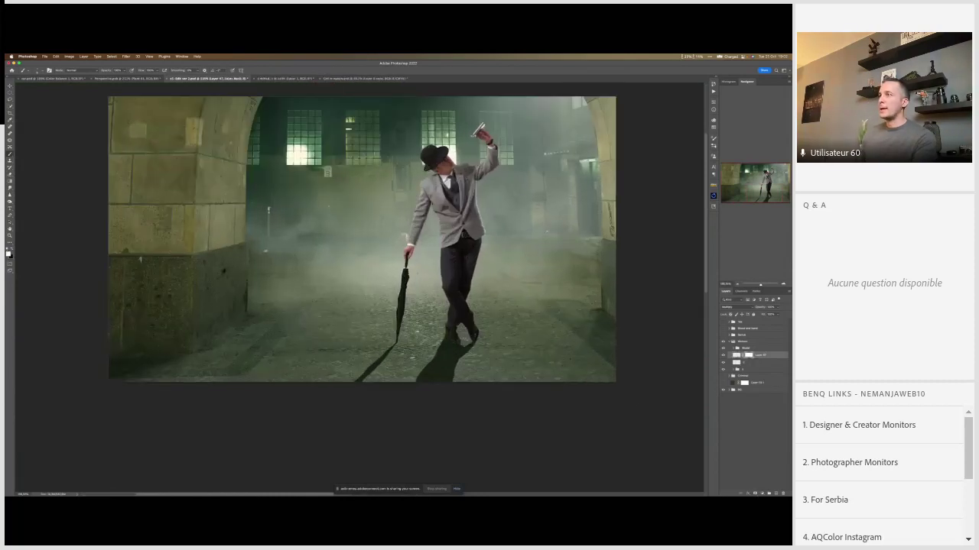
pyautogui.rightClick(453, 290)
pyautogui.click(504, 356)
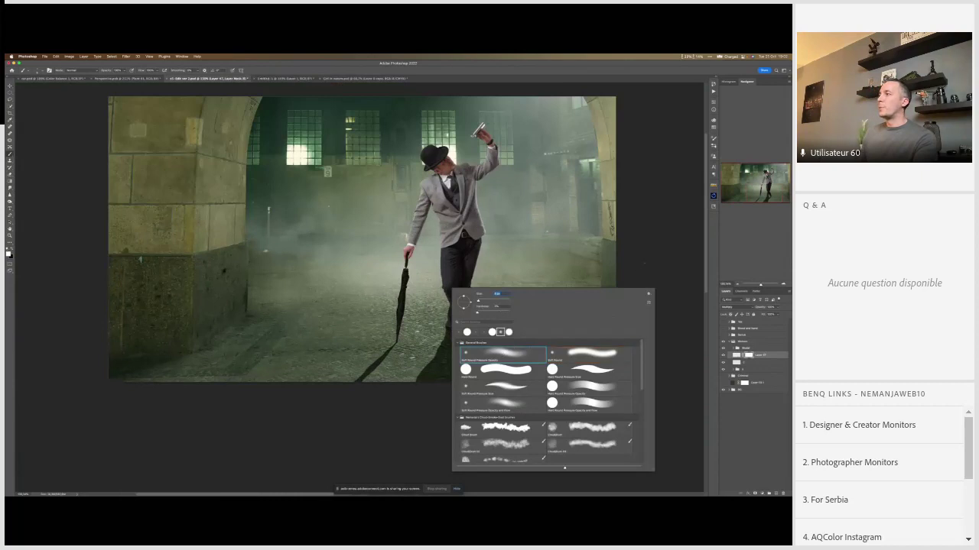
pyautogui.press('Return')
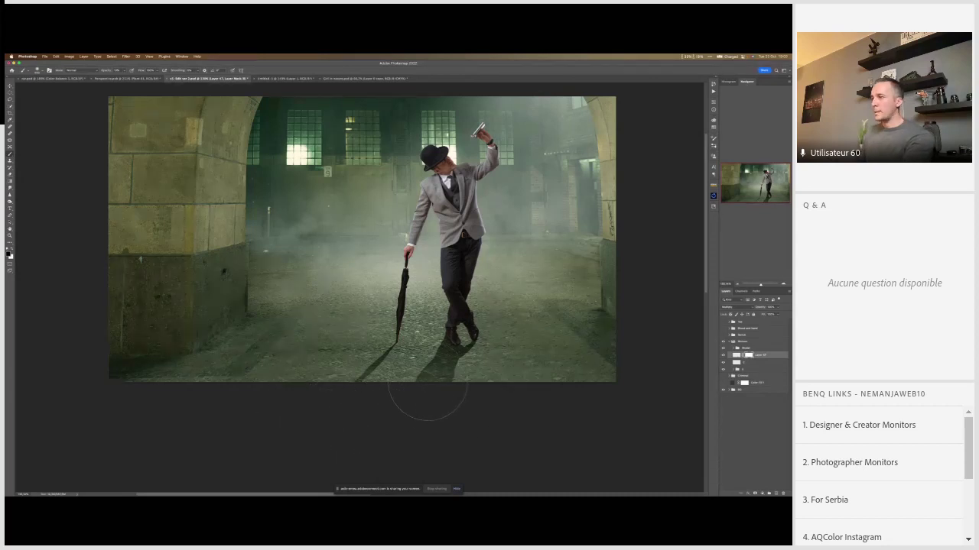
# Step: Soften the edges of the umbrella and leg shadows toward the image's lower edge with the Smudge tool on the layer's pixels
pyautogui.scroll(3, 426, 367)
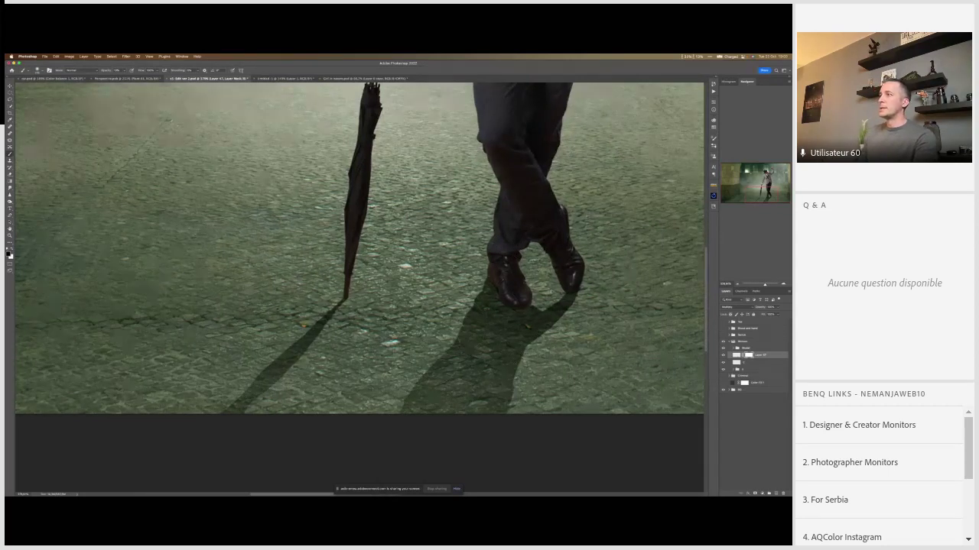
pyautogui.click(736, 357)
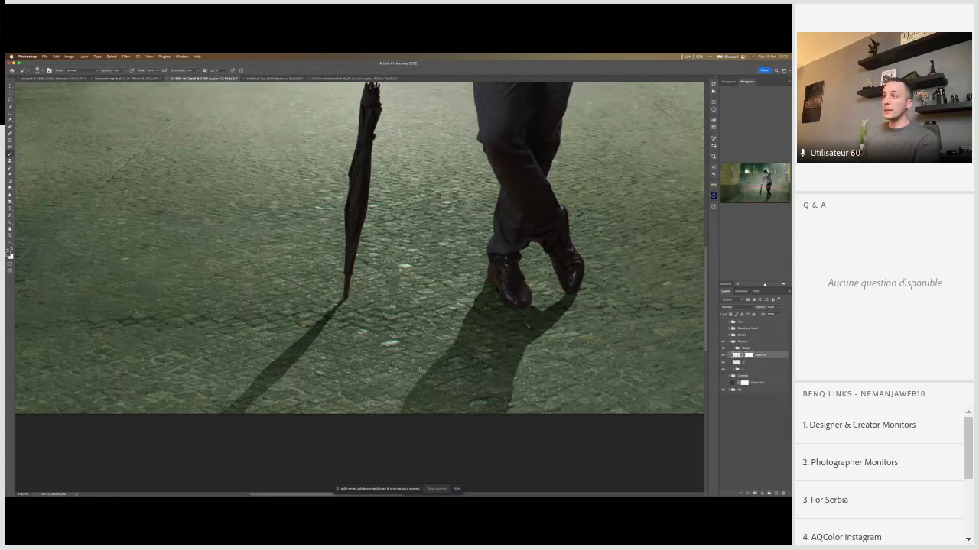
pyautogui.moveTo(419, 369); pyautogui.dragTo(406, 383)
pyautogui.scroll(-1, 406, 382)
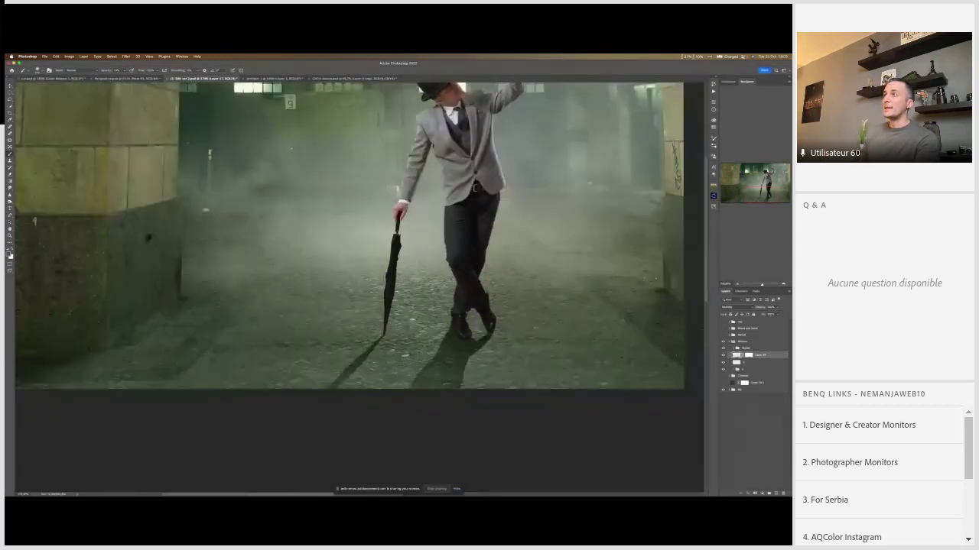
pyautogui.moveTo(178, 304); pyautogui.dragTo(204, 314)
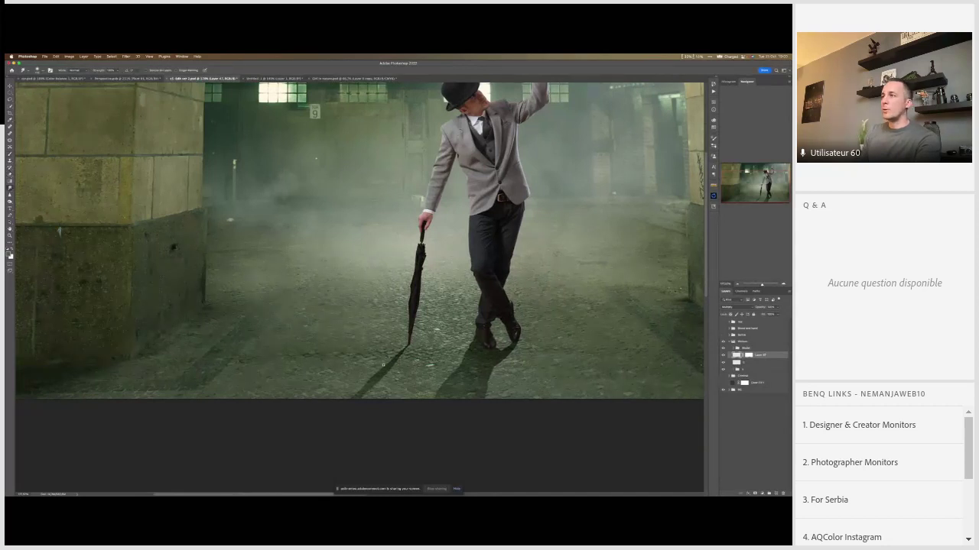
pyautogui.scroll(3, 394, 375)
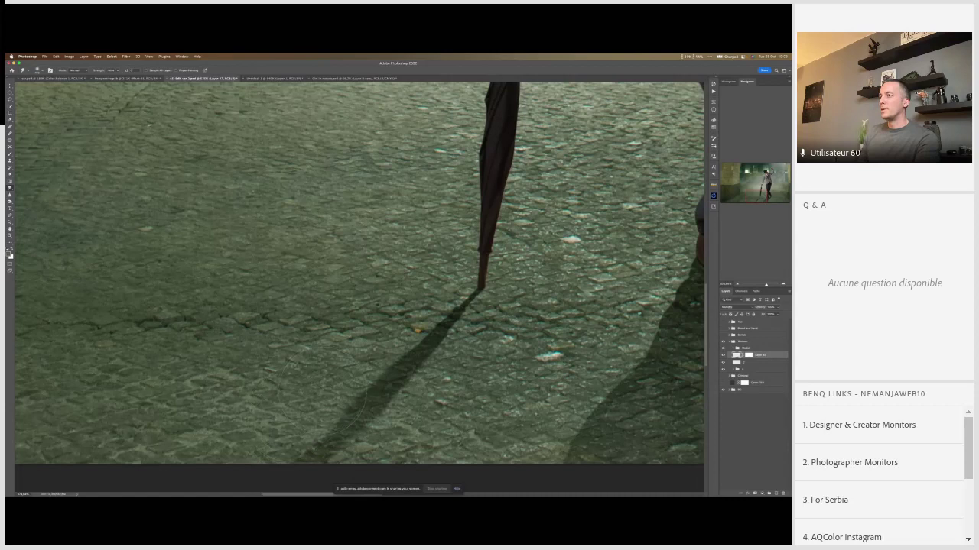
pyautogui.moveTo(538, 374); pyautogui.dragTo(380, 336)
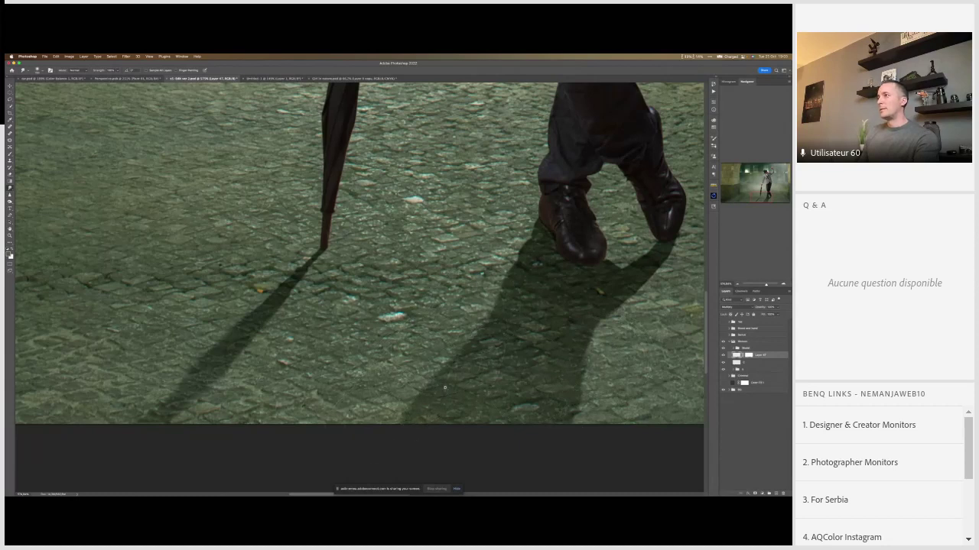
pyautogui.scroll(-3, 448, 357)
pyautogui.scroll(-8, 451, 380)
pyautogui.scroll(5, 474, 355)
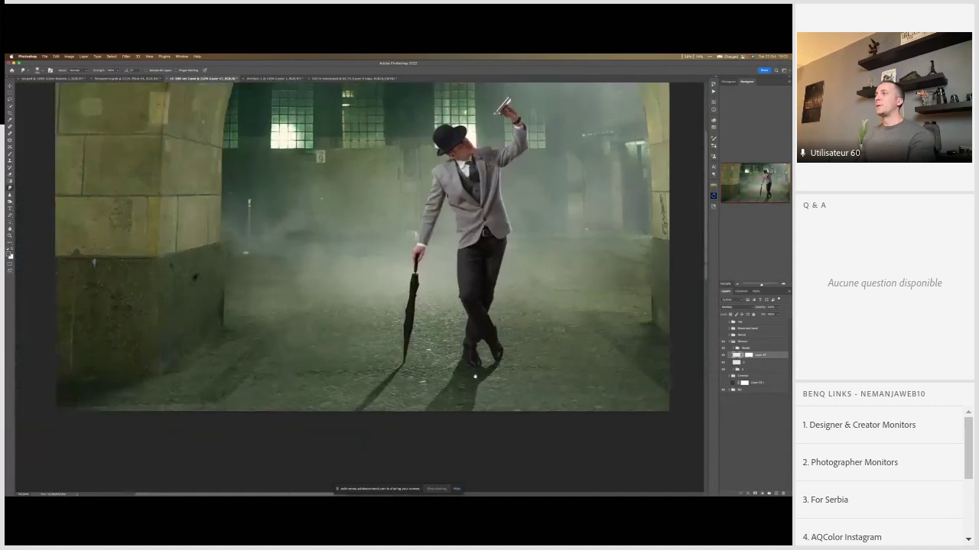
pyautogui.moveTo(478, 354); pyautogui.dragTo(469, 396)
pyautogui.scroll(-1, 469, 396)
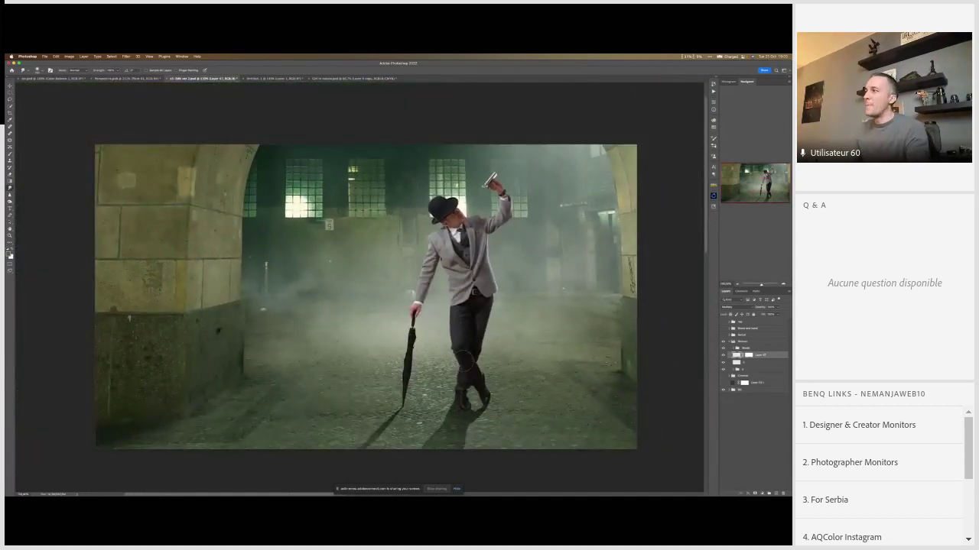
# Step: Rename the masked cast shadow layer, add a new layer above it and activate the Brush tool
pyautogui.doubleClick(761, 357)
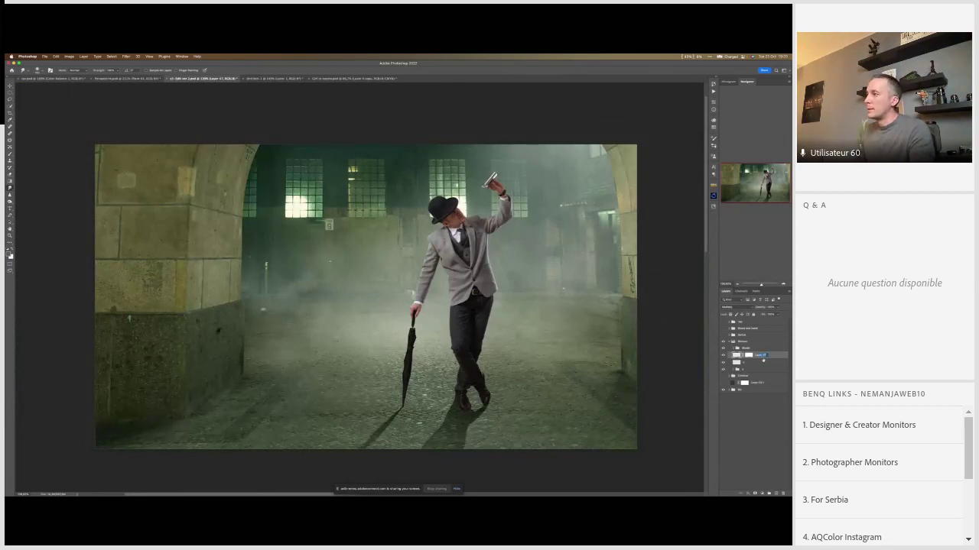
pyautogui.write('Red')
pyautogui.press('Return')
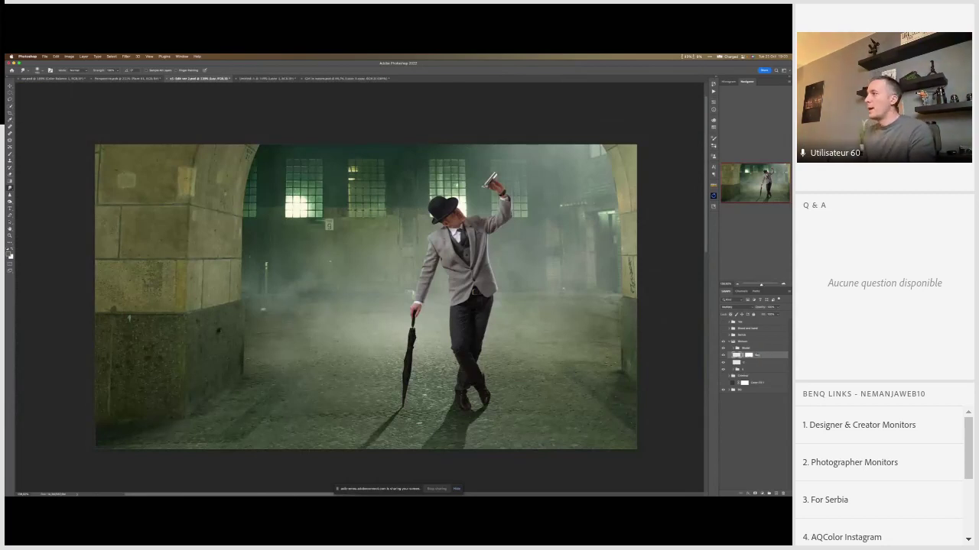
pyautogui.click(775, 493)
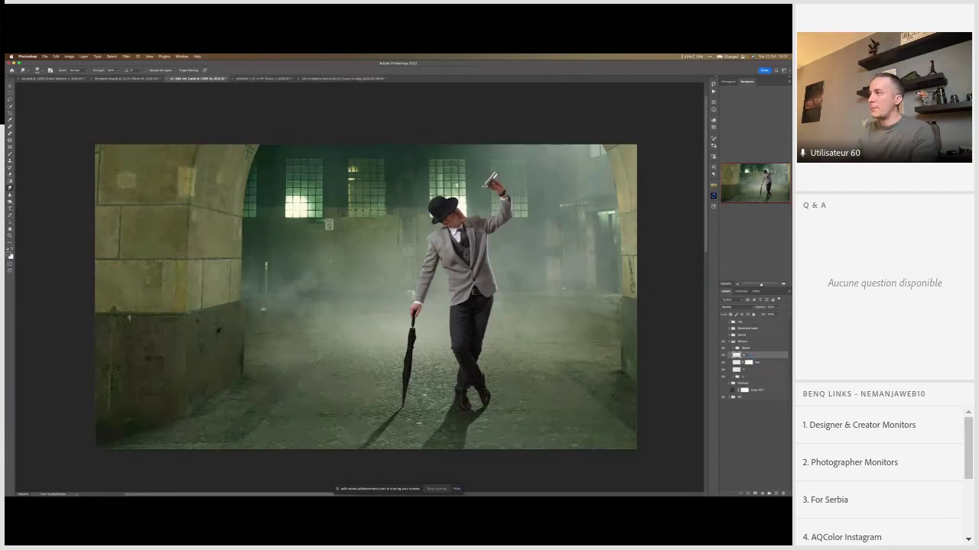
pyautogui.press('b')
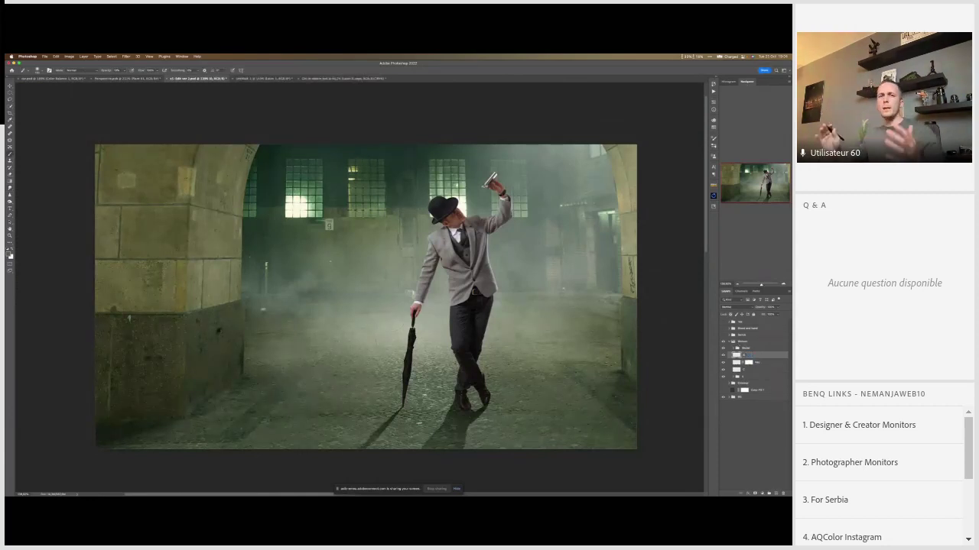
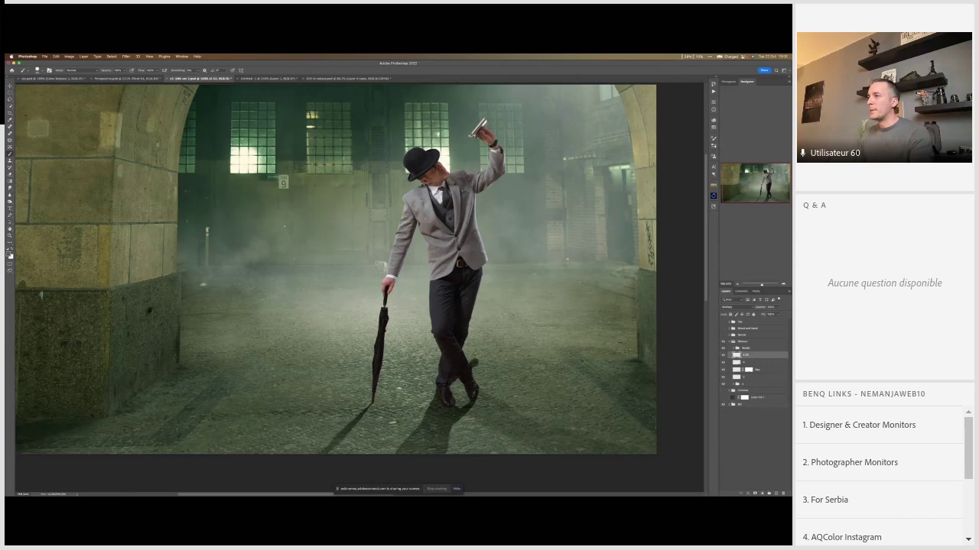
# Step: Paint a second shadow of the man's legs and body, stretching from the shoes back toward the far right of the ground
pyautogui.scroll(3, 470, 387)
pyautogui.moveTo(501, 361)
pyautogui.mouseDown()
pyautogui.moveTo(487, 388)
pyautogui.moveTo(522, 328)
pyautogui.moveTo(485, 375)
pyautogui.mouseUp()
pyautogui.press('super+z')
pyautogui.press('super+z')
pyautogui.press('super+z')
pyautogui.press('super+z')
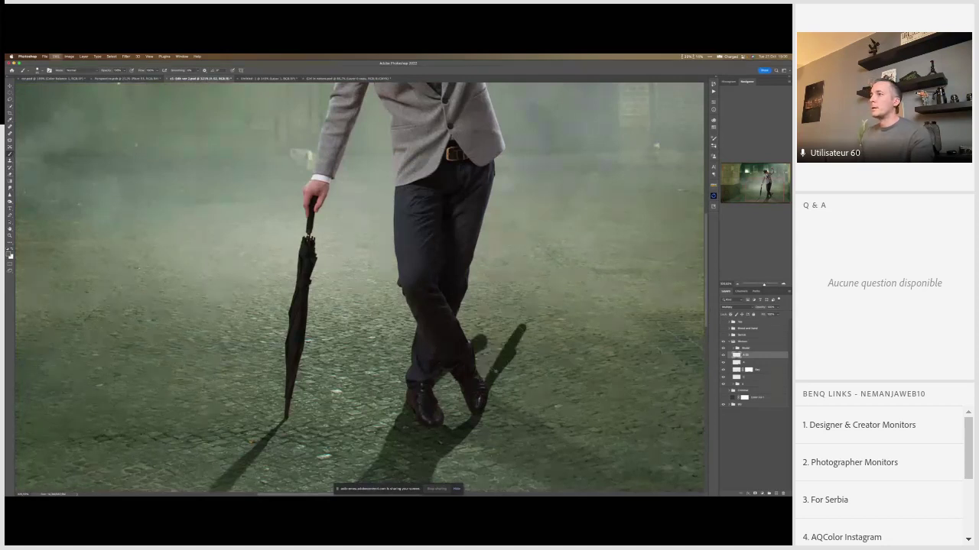
pyautogui.moveTo(473, 374)
pyautogui.mouseDown()
pyautogui.moveTo(482, 355)
pyautogui.moveTo(484, 382)
pyautogui.moveTo(486, 347)
pyautogui.moveTo(514, 319)
pyautogui.moveTo(482, 333)
pyautogui.moveTo(495, 313)
pyautogui.moveTo(465, 343)
pyautogui.mouseUp()
pyautogui.moveTo(504, 303)
pyautogui.mouseDown()
pyautogui.moveTo(520, 308)
pyautogui.moveTo(495, 333)
pyautogui.moveTo(526, 309)
pyautogui.moveTo(511, 324)
pyautogui.moveTo(494, 308)
pyautogui.moveTo(506, 286)
pyautogui.mouseUp()
pyautogui.moveTo(500, 344)
pyautogui.mouseDown()
pyautogui.moveTo(544, 289)
pyautogui.moveTo(521, 321)
pyautogui.moveTo(503, 309)
pyautogui.moveTo(517, 276)
pyautogui.moveTo(559, 265)
pyautogui.moveTo(536, 260)
pyautogui.moveTo(513, 273)
pyautogui.mouseUp()
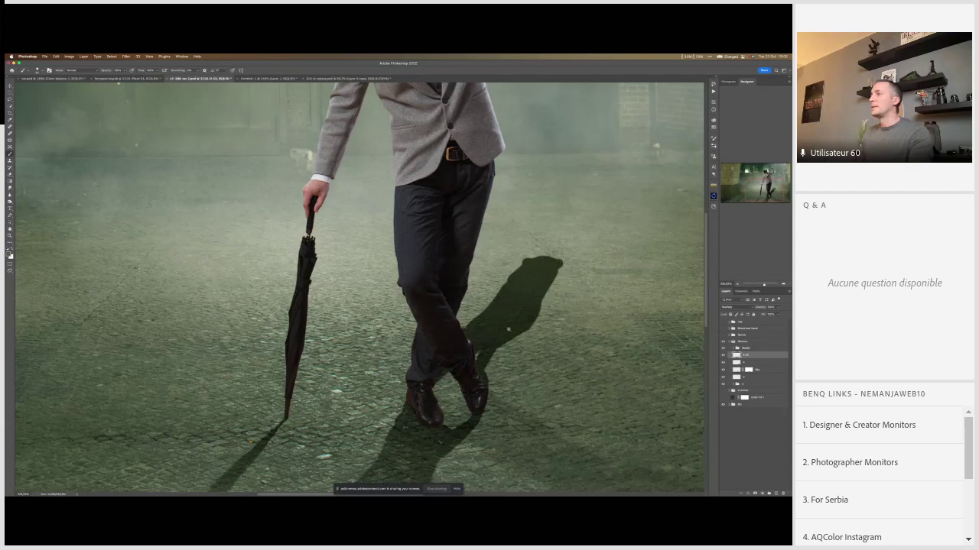
# Step: Soften the edges of the man's second shadow with the Smudge tool, especially around its far end
pyautogui.hotkey('ctrl', '-')
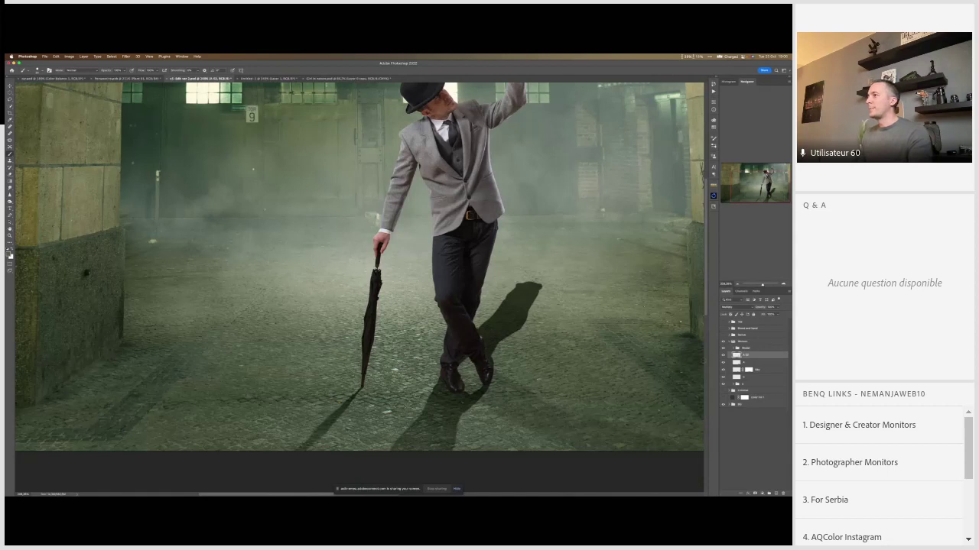
pyautogui.press('r')
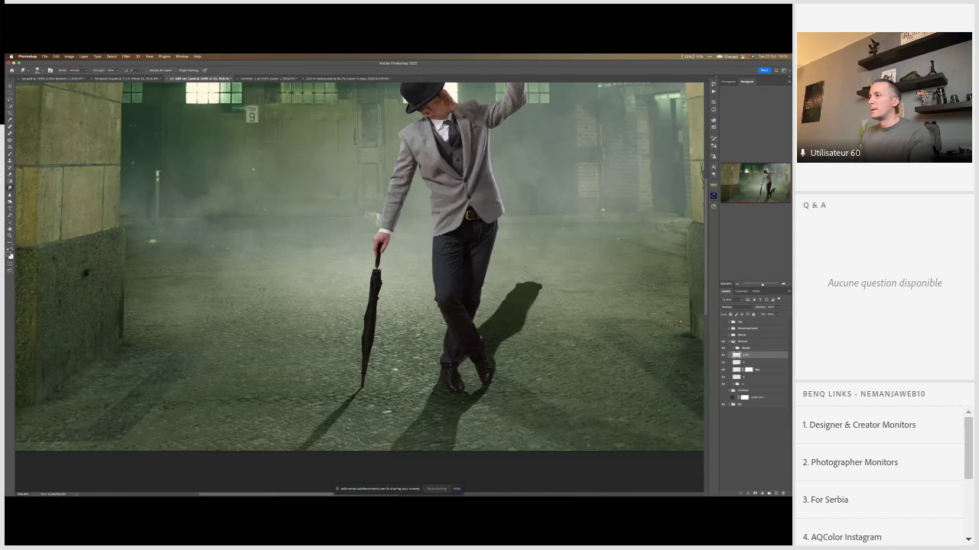
pyautogui.moveTo(523, 295); pyautogui.dragTo(538, 293)
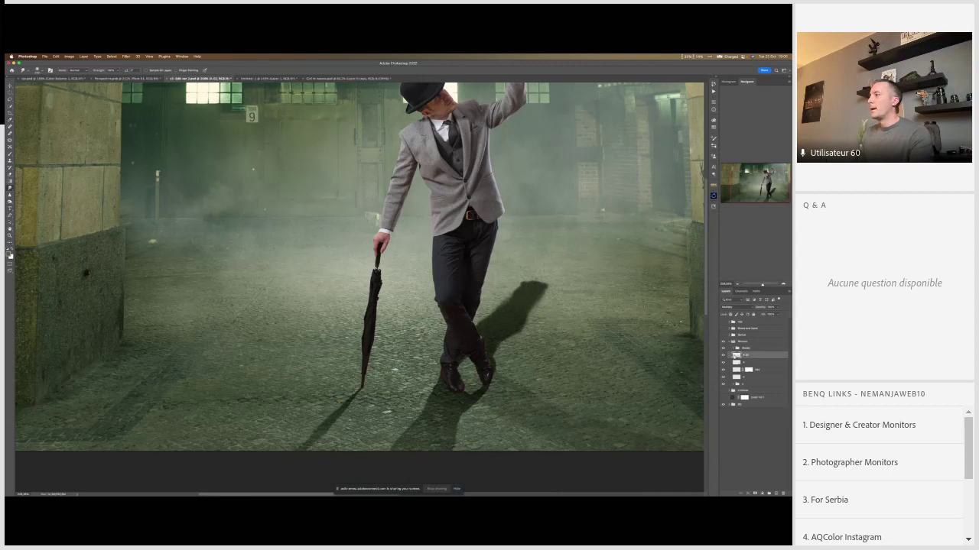
# Step: Add a layer mask to the second shadow's layer, fade the far end with a soft brush and lower the layer's opacity
pyautogui.click(756, 494)
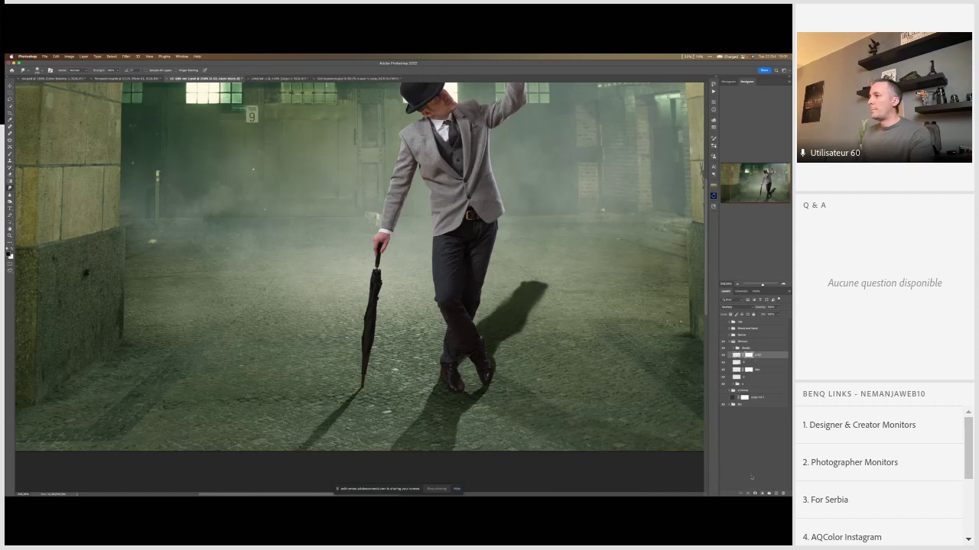
pyautogui.press('b')
pyautogui.rightClick(568, 324)
pyautogui.click(594, 350)
pyautogui.press('Return')
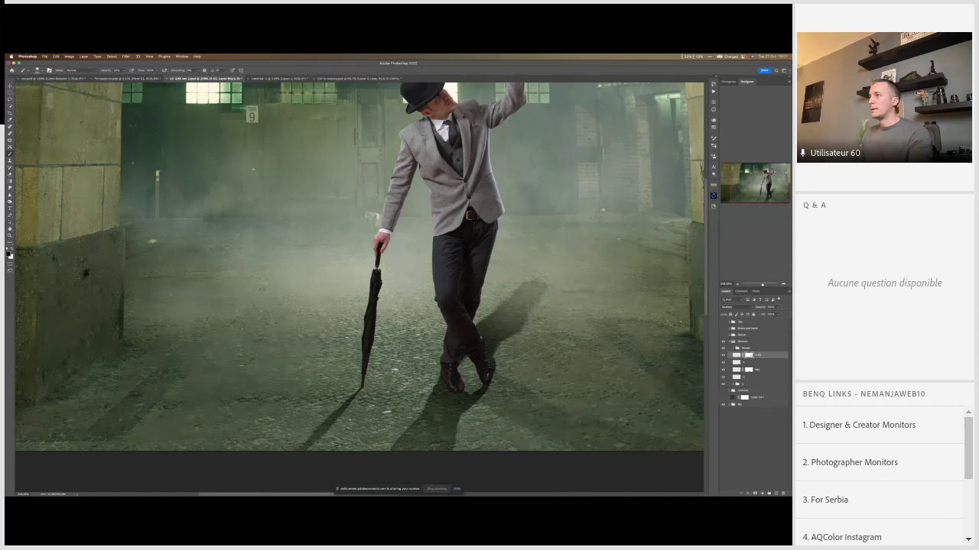
pyautogui.moveTo(763, 309); pyautogui.dragTo(761, 308)
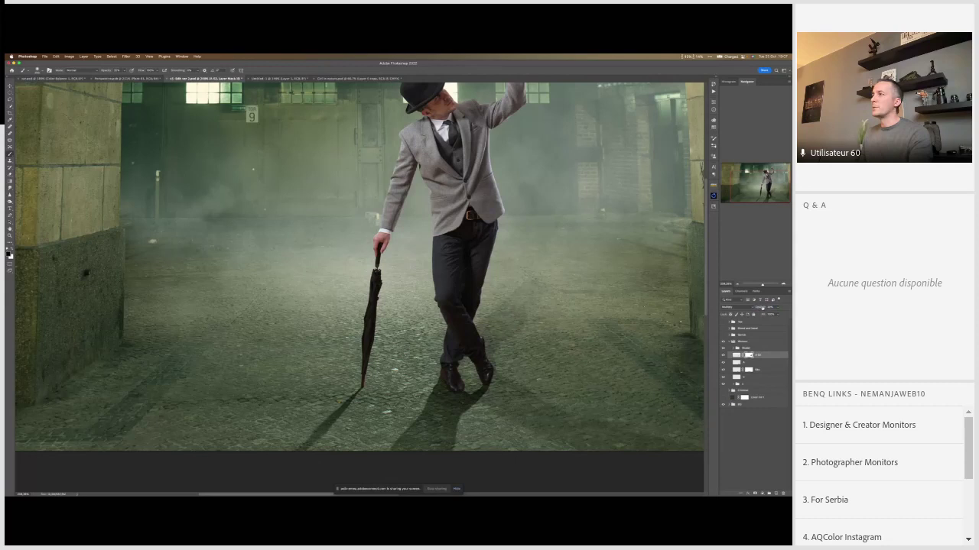
pyautogui.scroll(-5, 473, 353)
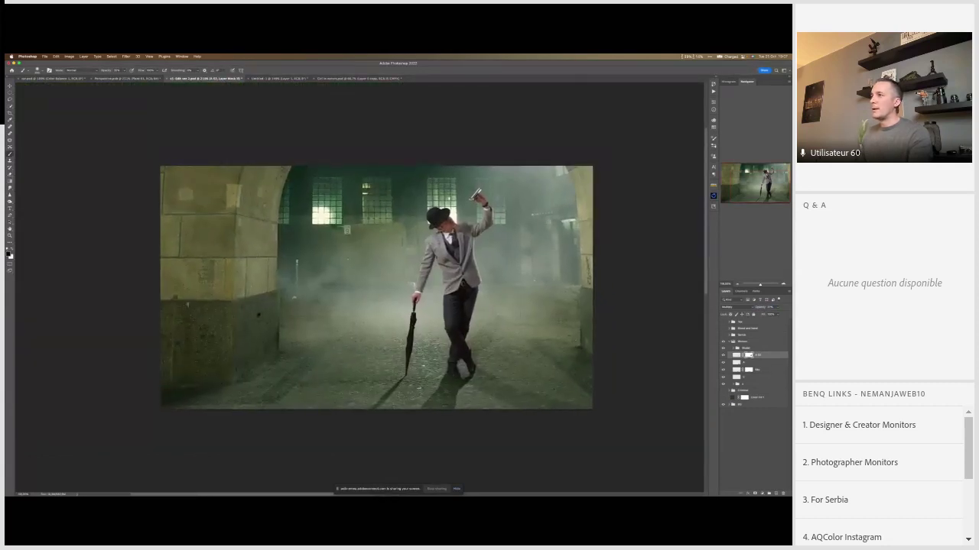
# Step: Add a layer mask to the shadow layer directly beneath the second shadow's layer
pyautogui.click(744, 363)
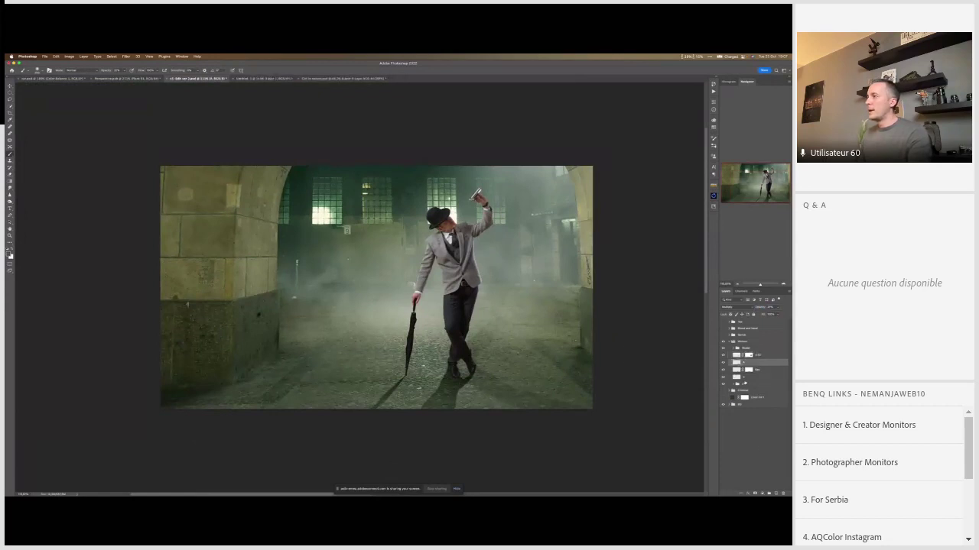
pyautogui.click(761, 491)
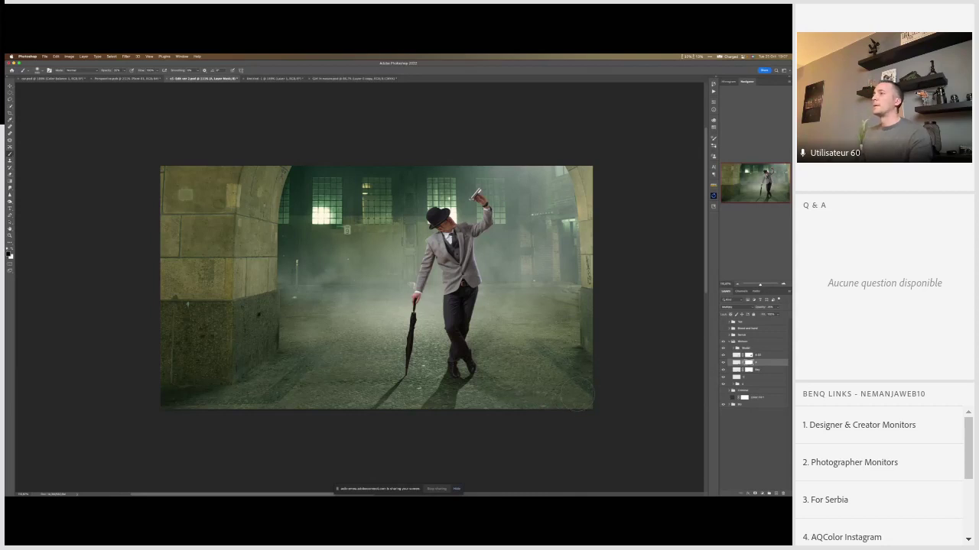
pyautogui.click(748, 355)
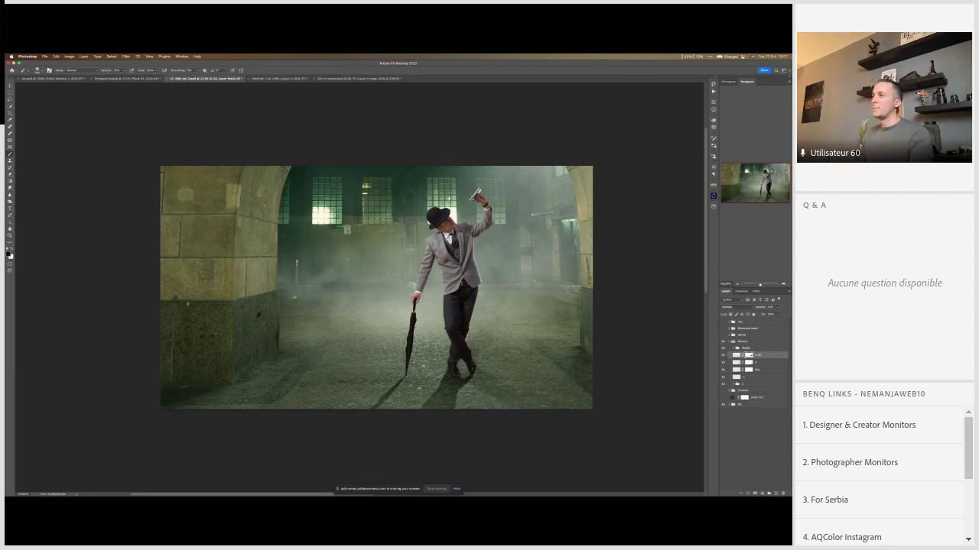
# Step: Paint a matching second shadow of the umbrella behind its tip on the layer's pixels and trim its edge with the Eraser
pyautogui.scroll(5, 449, 369)
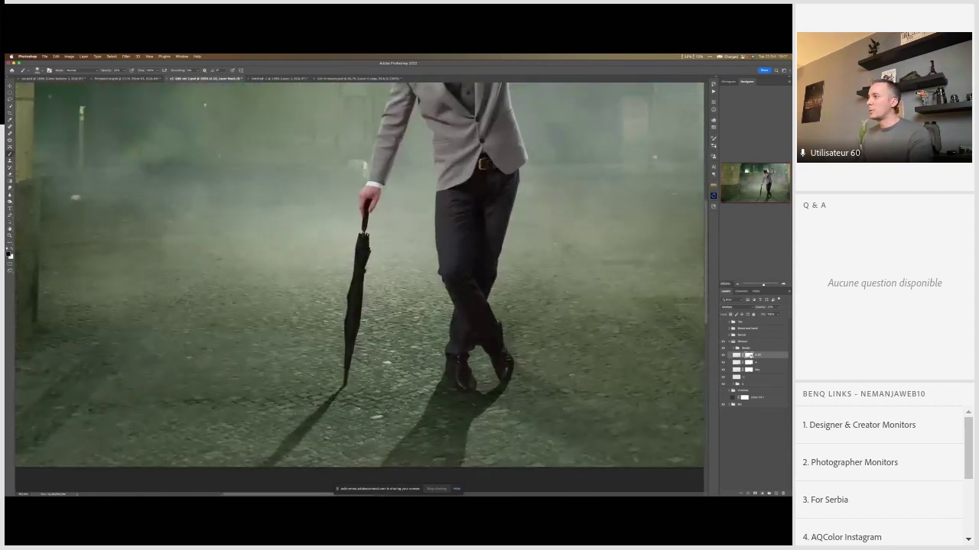
pyautogui.click(736, 355)
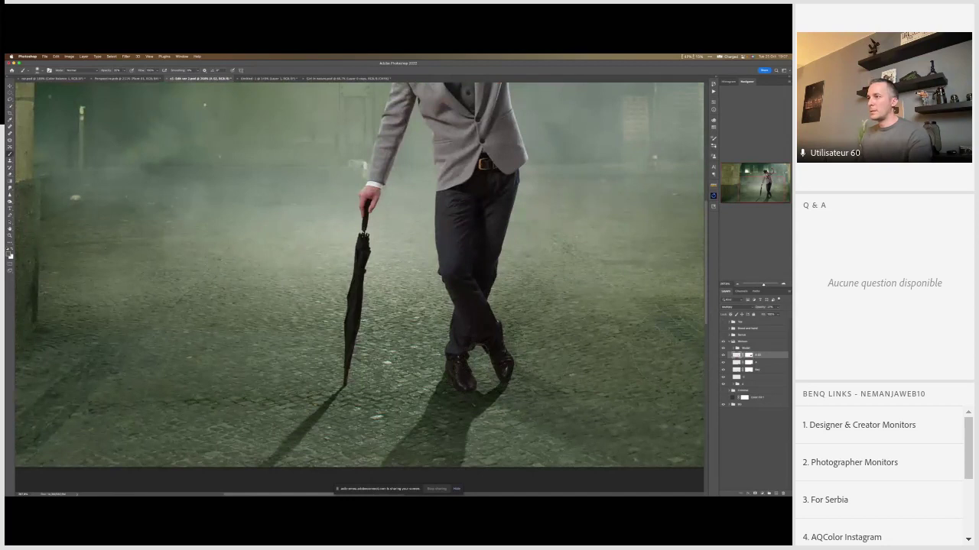
pyautogui.rightClick(480, 344)
pyautogui.click(581, 378)
pyautogui.press('Return')
pyautogui.press('0')
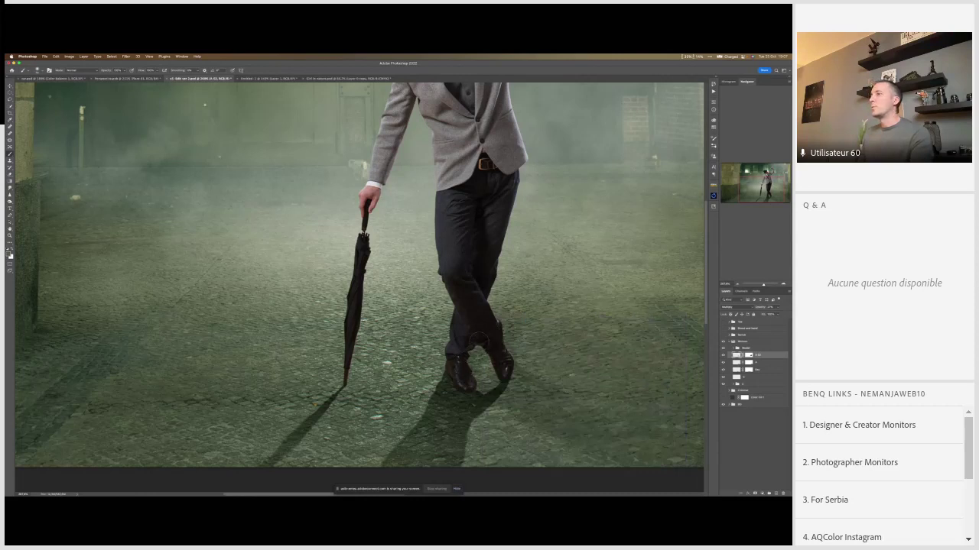
pyautogui.scroll(-5, 477, 385)
pyautogui.scroll(4, 468, 380)
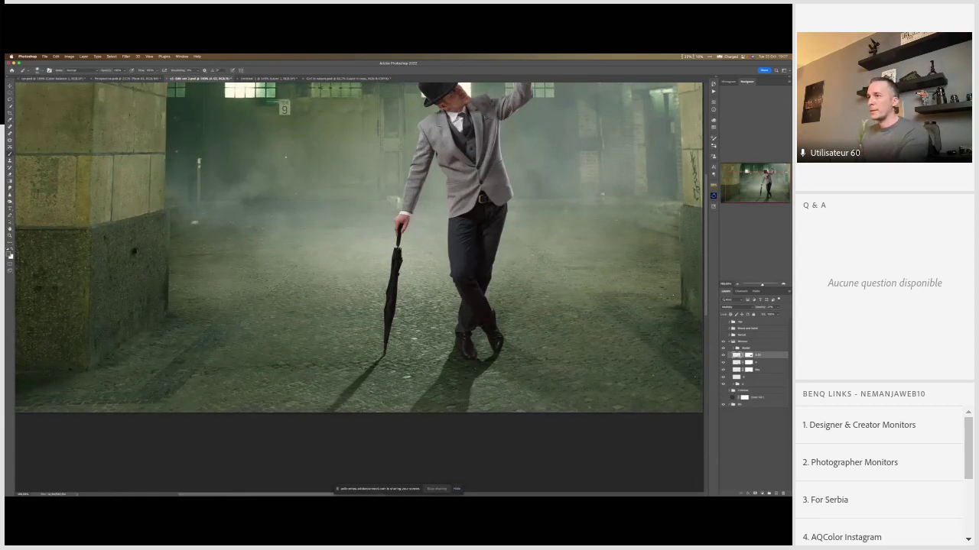
pyautogui.scroll(2, 382, 355)
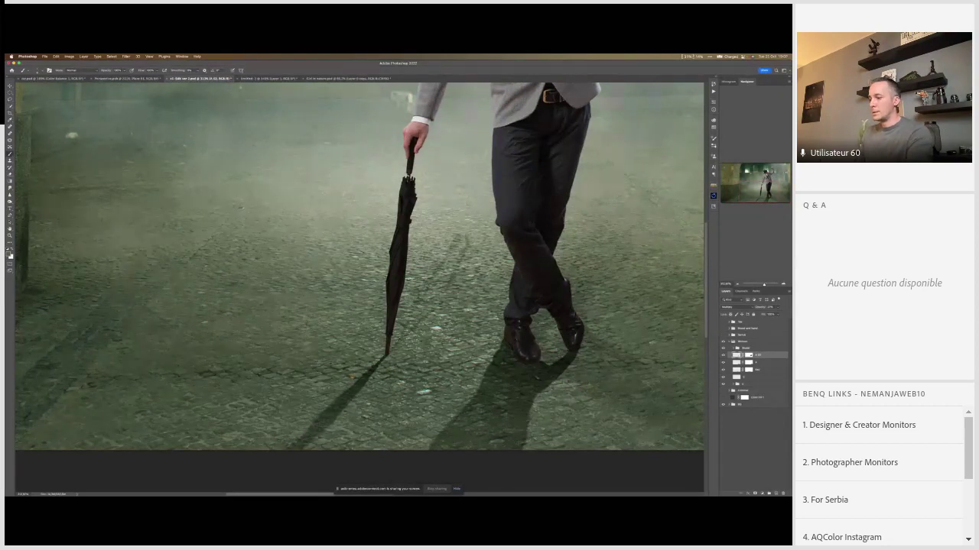
pyautogui.moveTo(448, 260); pyautogui.dragTo(419, 311)
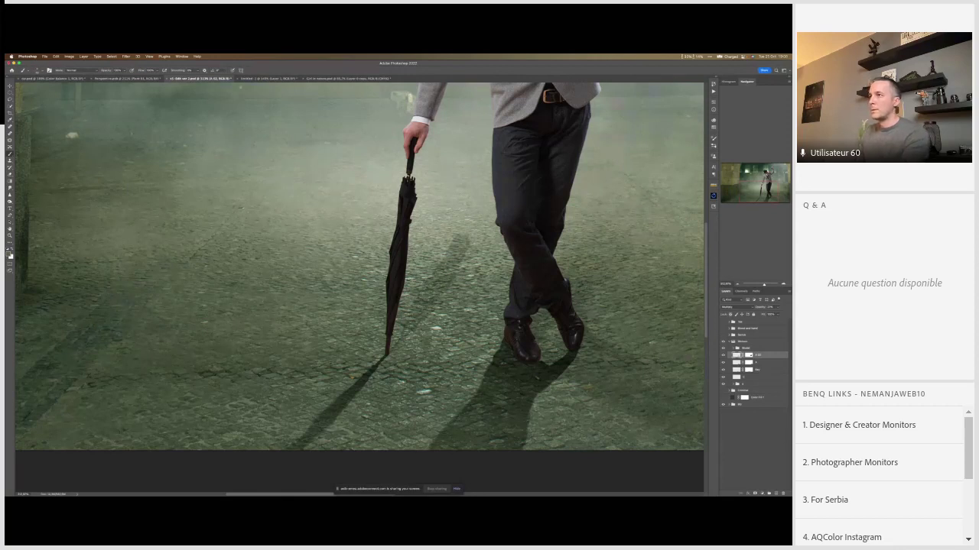
pyautogui.press('e')
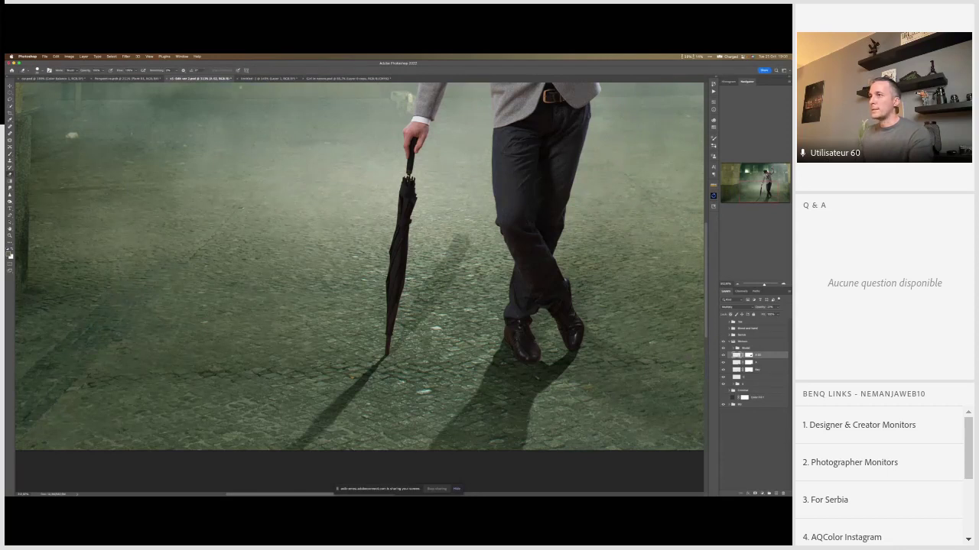
pyautogui.moveTo(412, 312)
pyautogui.mouseDown()
pyautogui.moveTo(455, 241)
pyautogui.moveTo(463, 257)
pyautogui.moveTo(445, 290)
pyautogui.mouseUp()
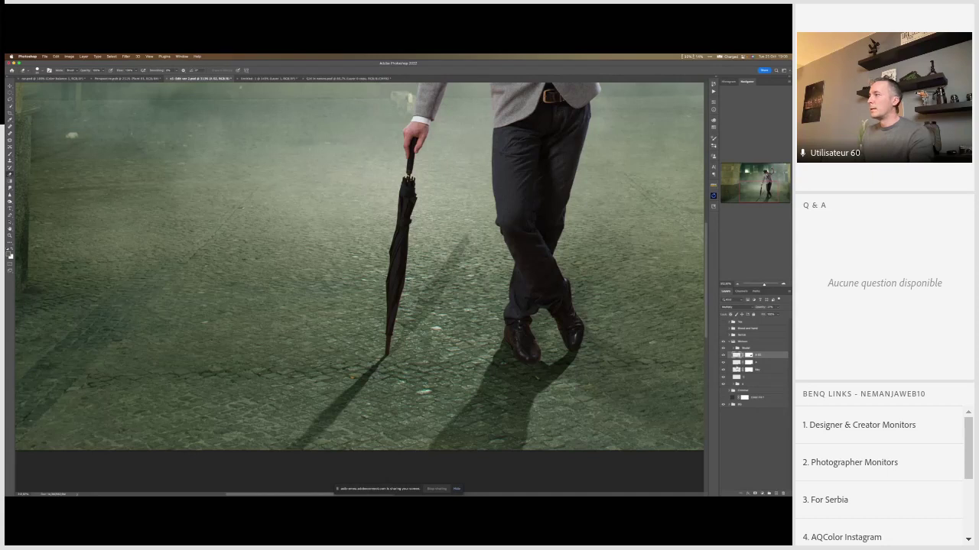
# Step: Fade the umbrella's second shadow on the layer mask, and soften its pixels with the Smudge tool
pyautogui.click(748, 355)
pyautogui.press('b')
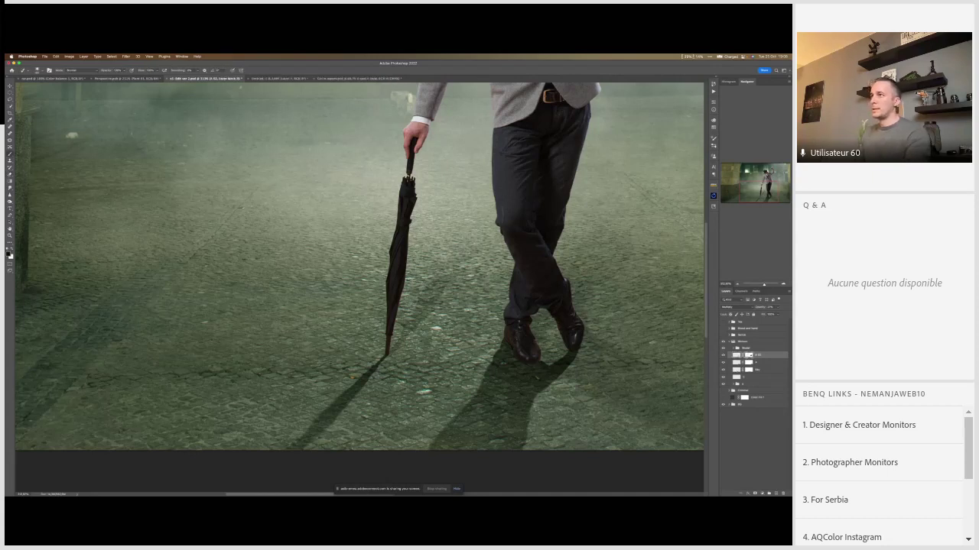
pyautogui.rightClick(474, 252)
pyautogui.doubleClick(521, 312)
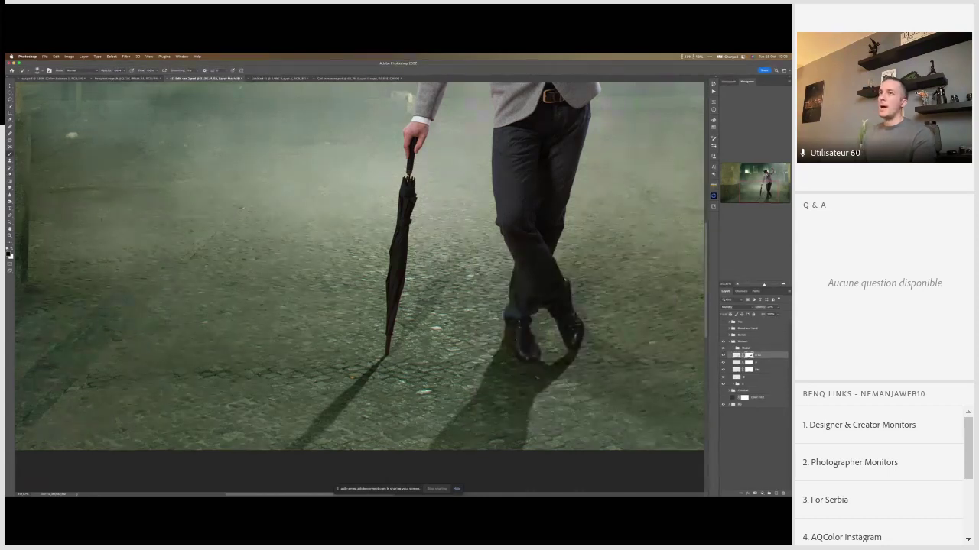
pyautogui.click(10, 188)
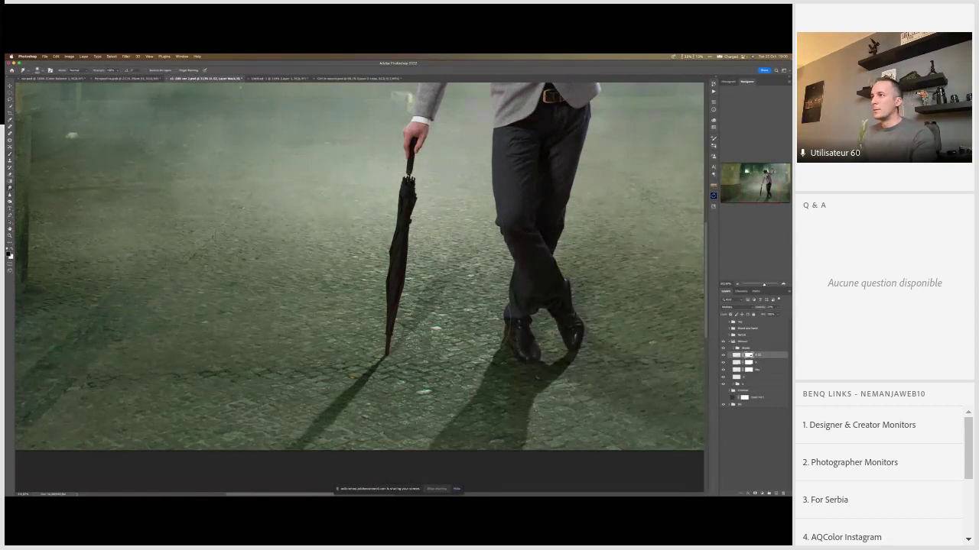
pyautogui.click(736, 355)
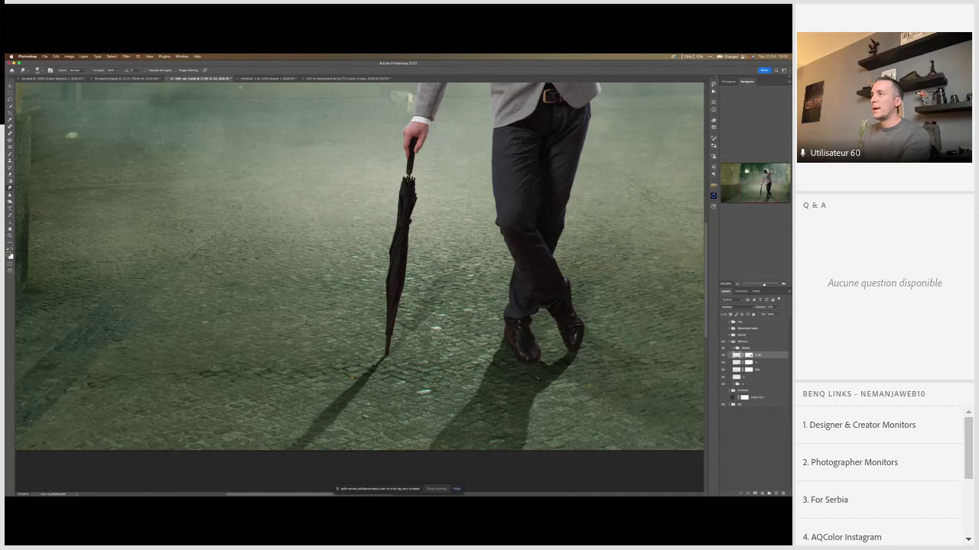
# Step: Smudge the shadow pixels on the layer beneath the second shadow using a Soft Round tip
pyautogui.click(736, 363)
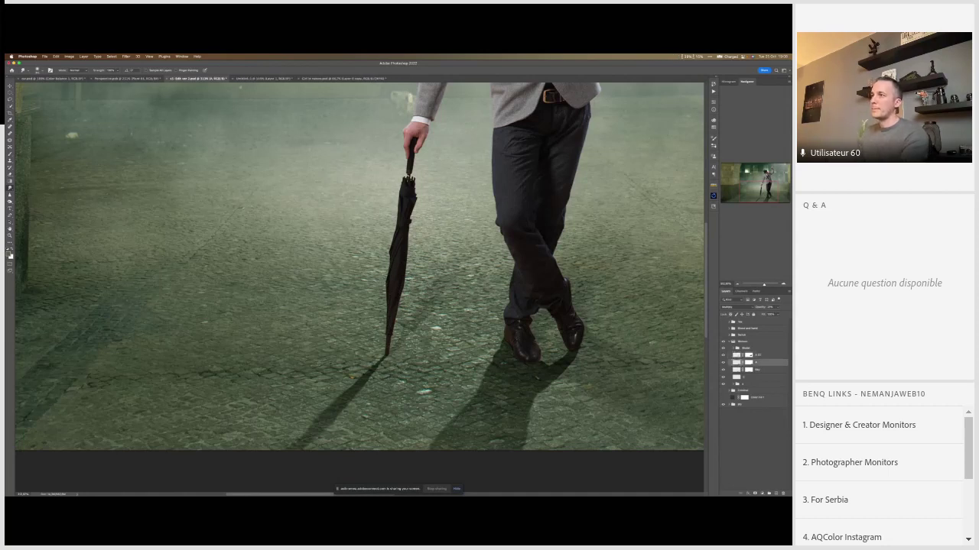
pyautogui.rightClick(449, 338)
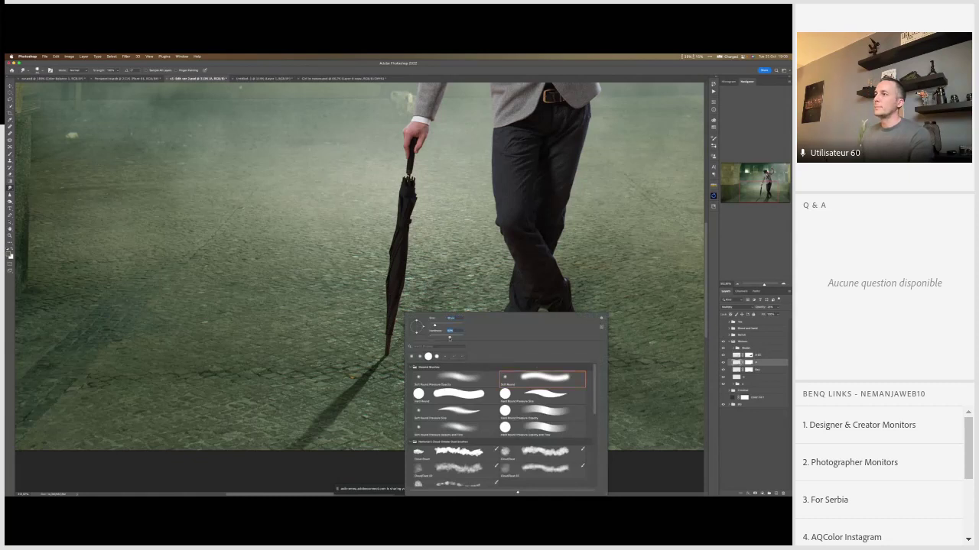
pyautogui.press('Return')
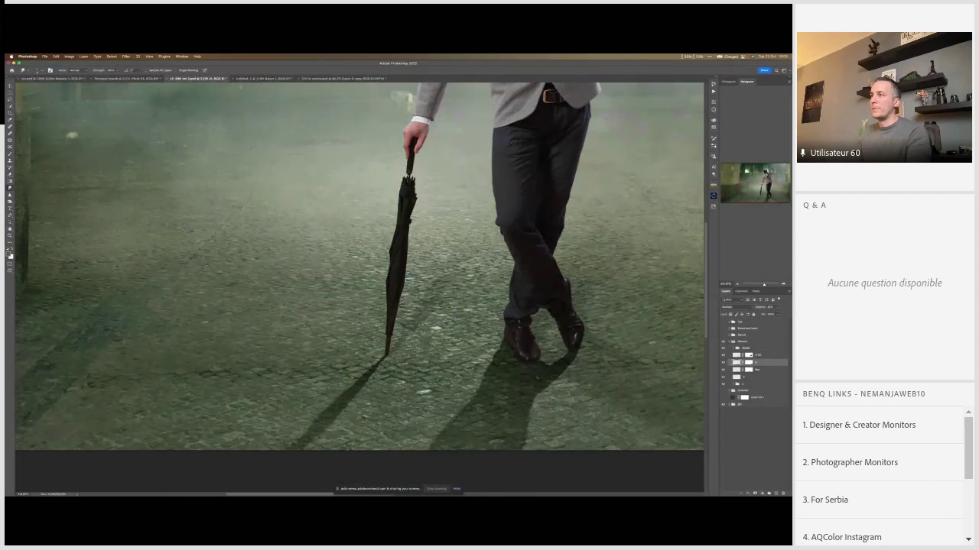
pyautogui.hotkey('ctrl', '0')
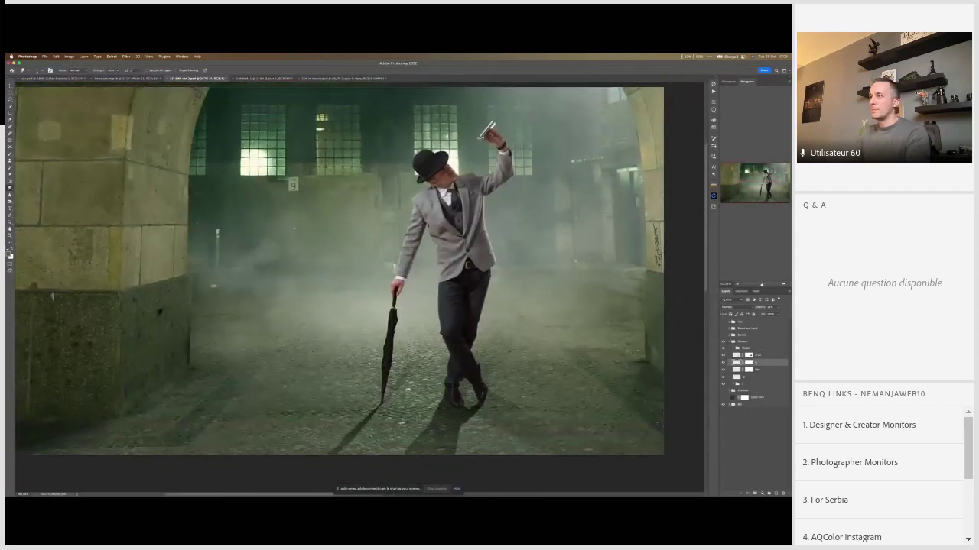
pyautogui.scroll(2, 387, 410)
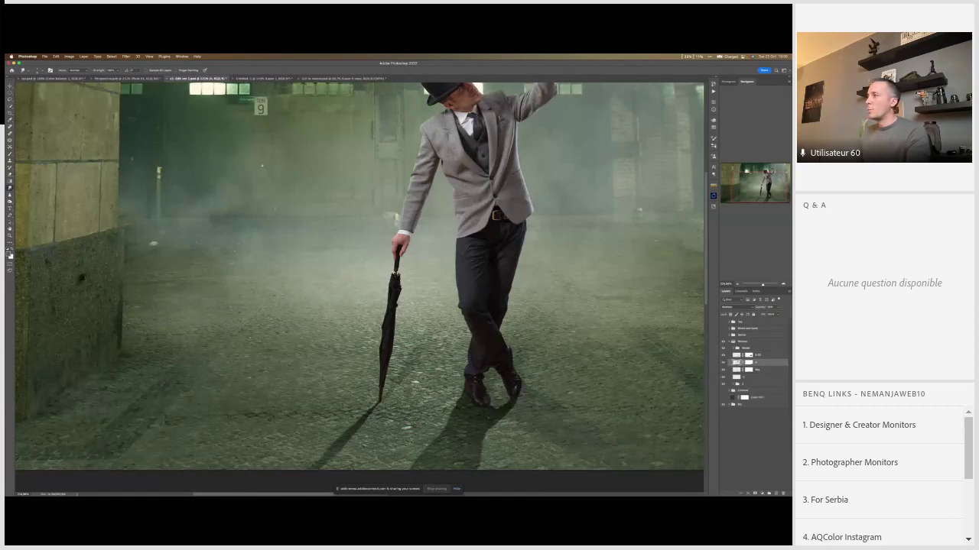
# Step: Fade the lower layer's shadow through its layer mask with a Soft Round Pressure Opacity brush and check the whole image
pyautogui.press('b')
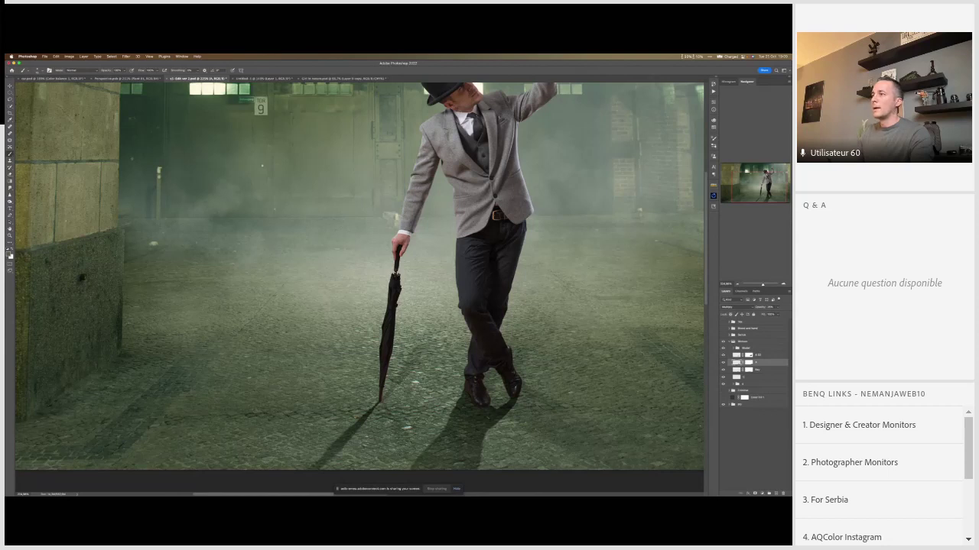
pyautogui.click(751, 361)
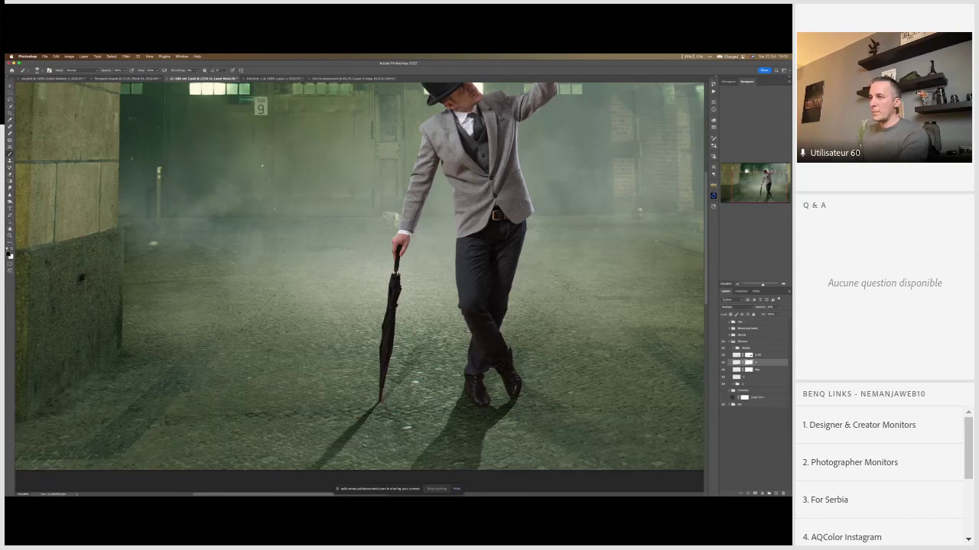
pyautogui.rightClick(526, 365)
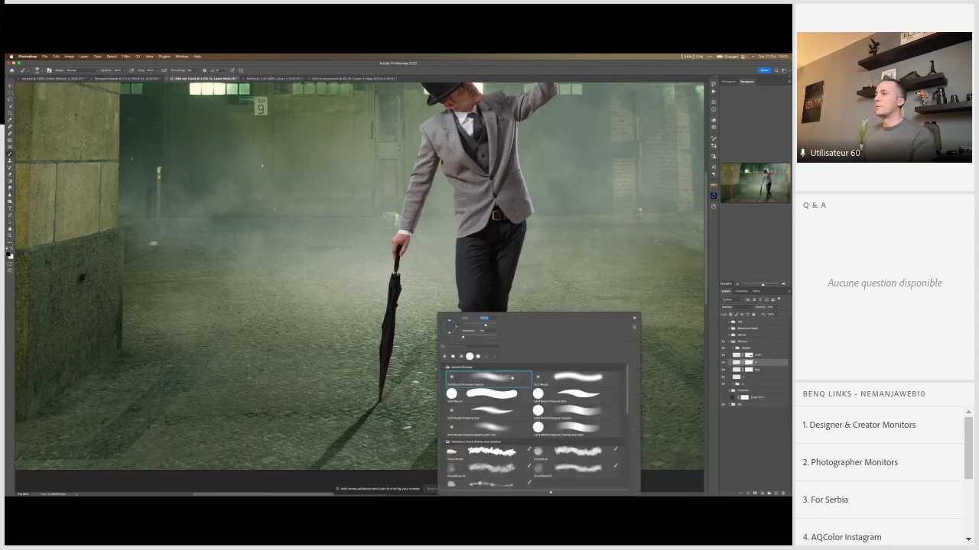
pyautogui.click(412, 466)
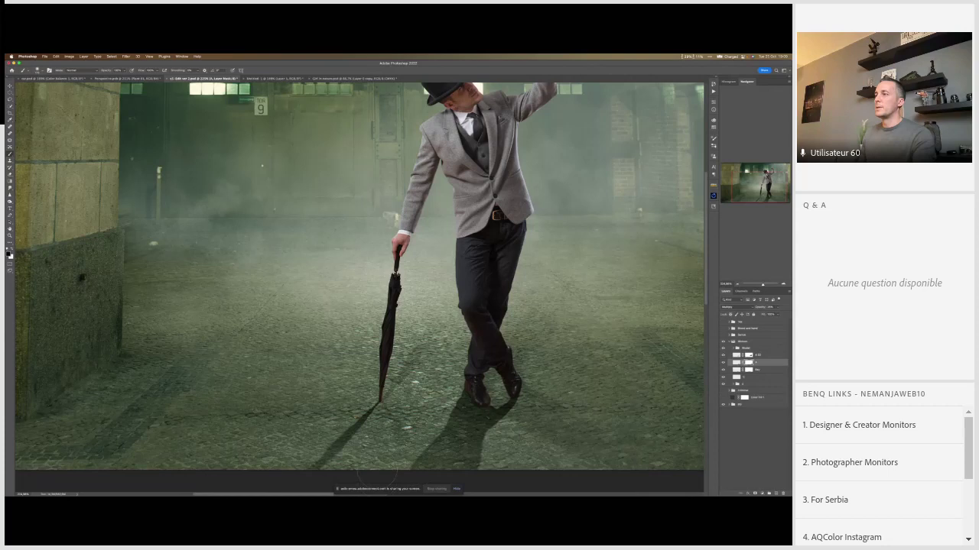
pyautogui.scroll(-5, 457, 396)
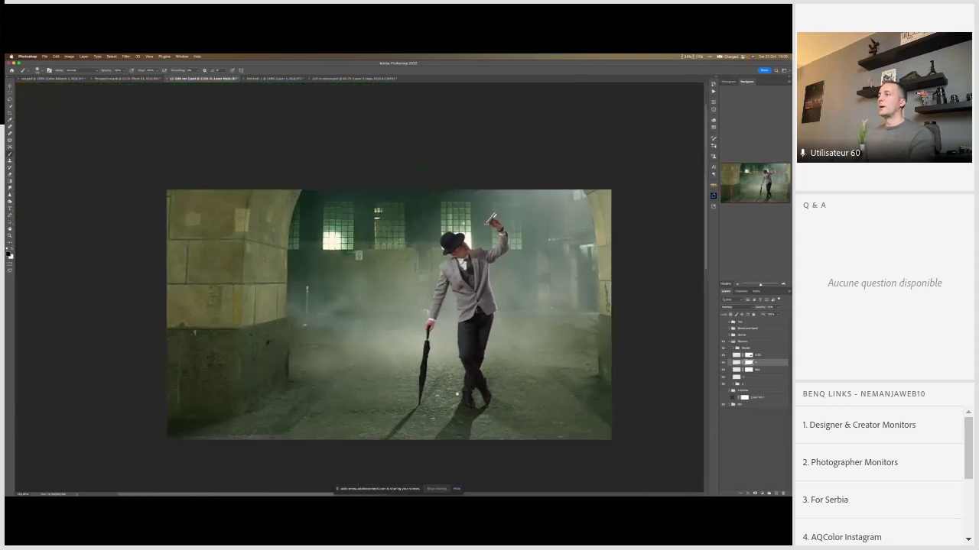
pyautogui.scroll(-3, 462, 379)
pyautogui.scroll(5, 465, 373)
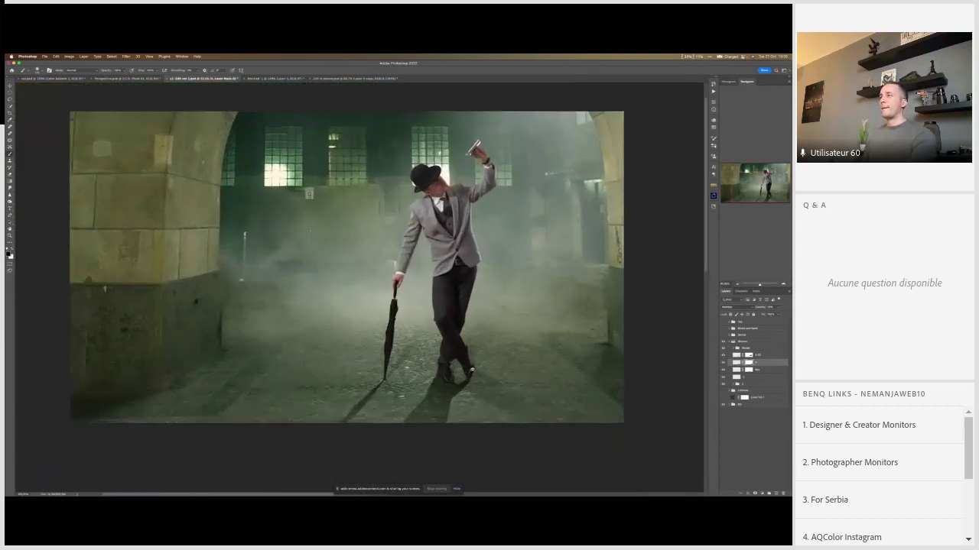
# Step: Compare the whole image with and without the man's and umbrella's shadows by toggling the visibility of the shadow layers
pyautogui.scroll(1, 472, 370)
pyautogui.moveTo(397, 402); pyautogui.dragTo(411, 416)
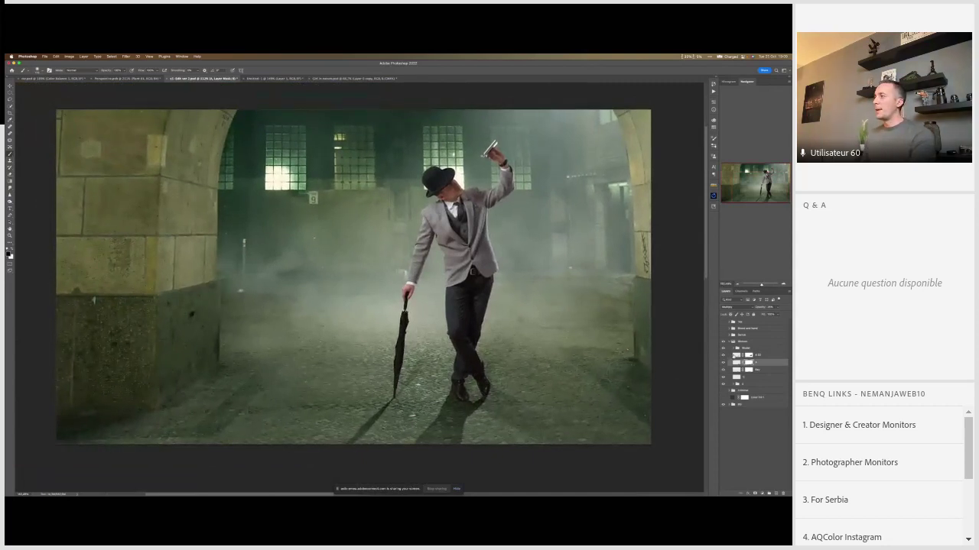
pyautogui.moveTo(722, 356); pyautogui.dragTo(723, 379)
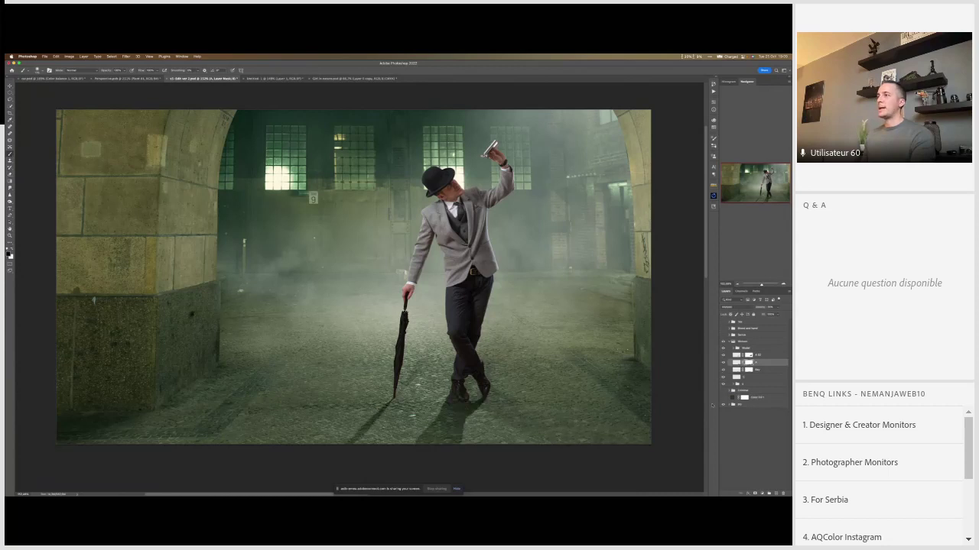
pyautogui.scroll(-1, 503, 388)
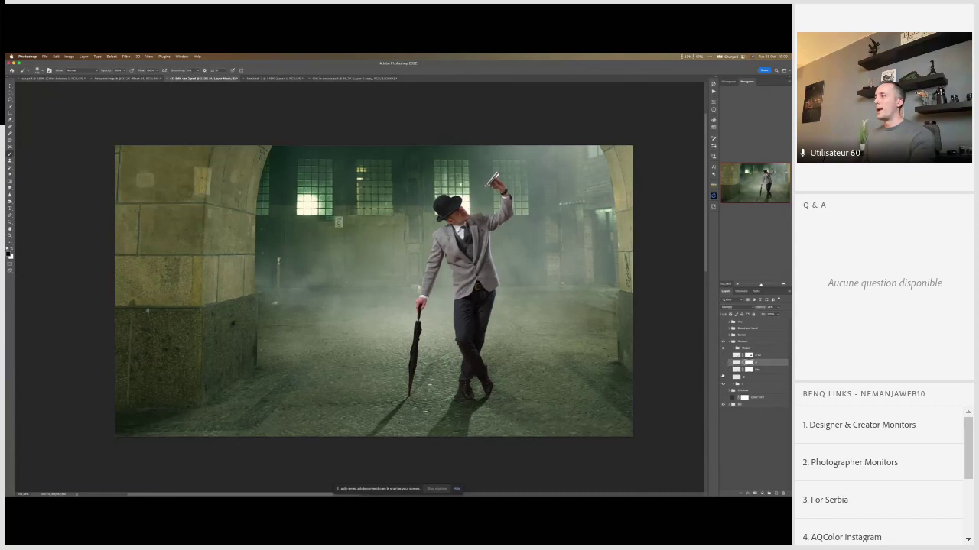
pyautogui.click(723, 377)
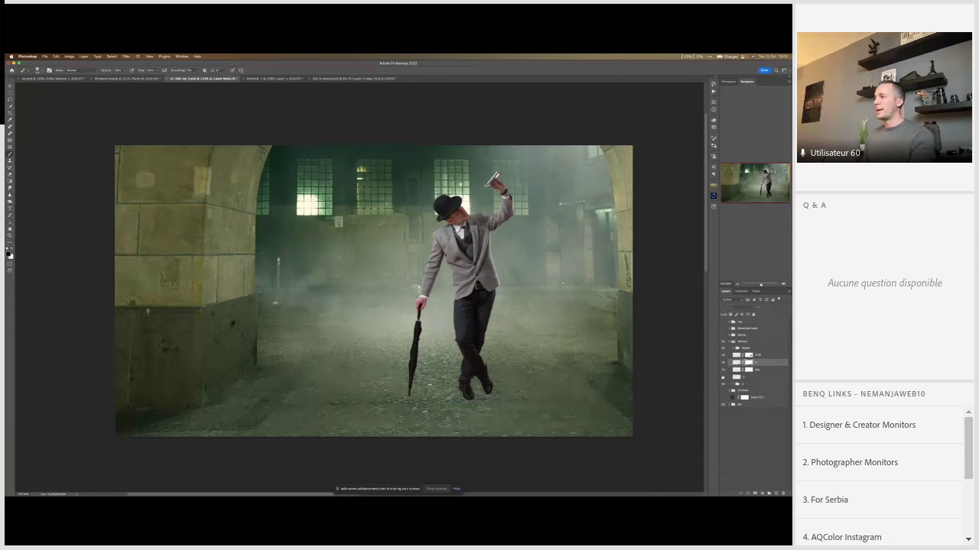
pyautogui.click(722, 377)
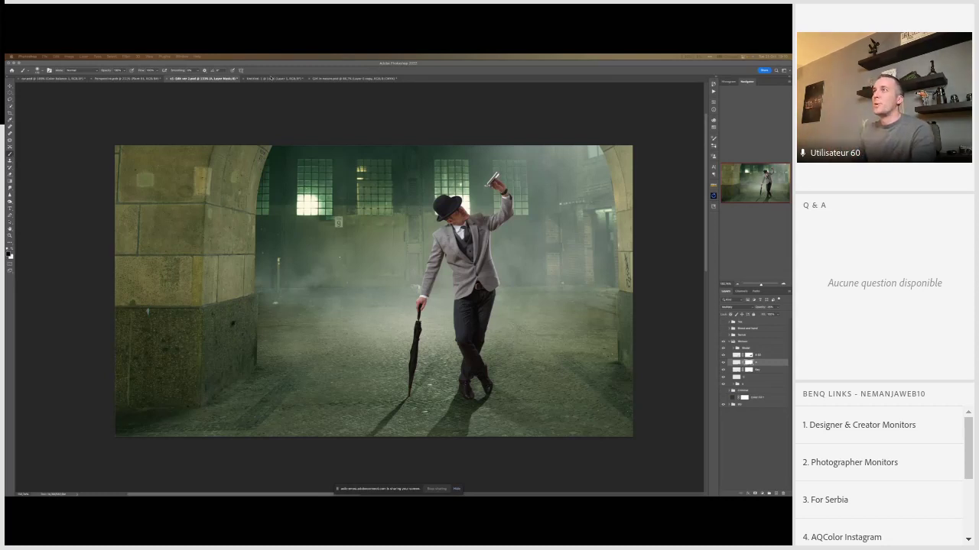
# Step: Switch to the document with the red, green and blue circles and move them so that all three partly overlap
pyautogui.click(271, 78)
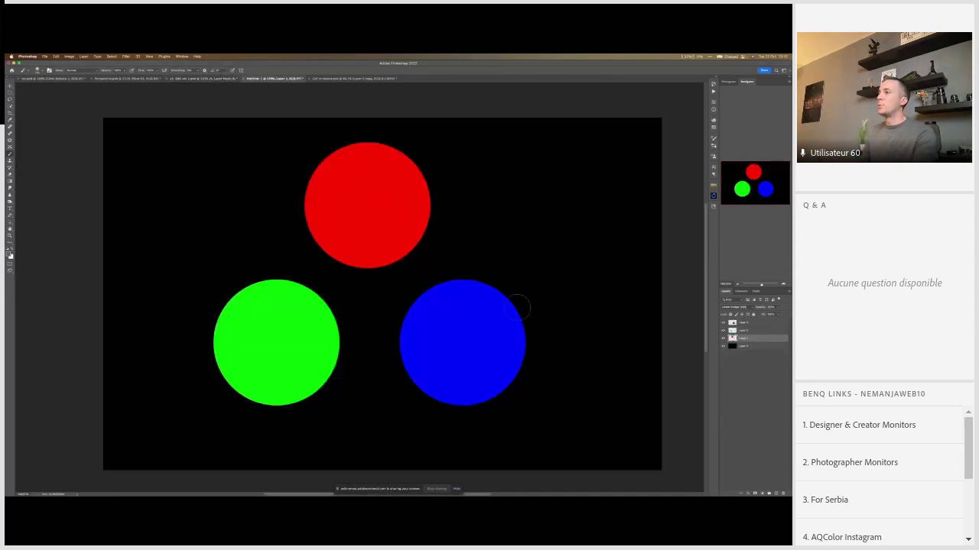
pyautogui.press('v')
pyautogui.moveTo(299, 329); pyautogui.dragTo(329, 277)
pyautogui.moveTo(477, 348); pyautogui.dragTo(495, 297)
pyautogui.moveTo(338, 299); pyautogui.dragTo(361, 294)
pyautogui.moveTo(478, 291); pyautogui.dragTo(401, 273)
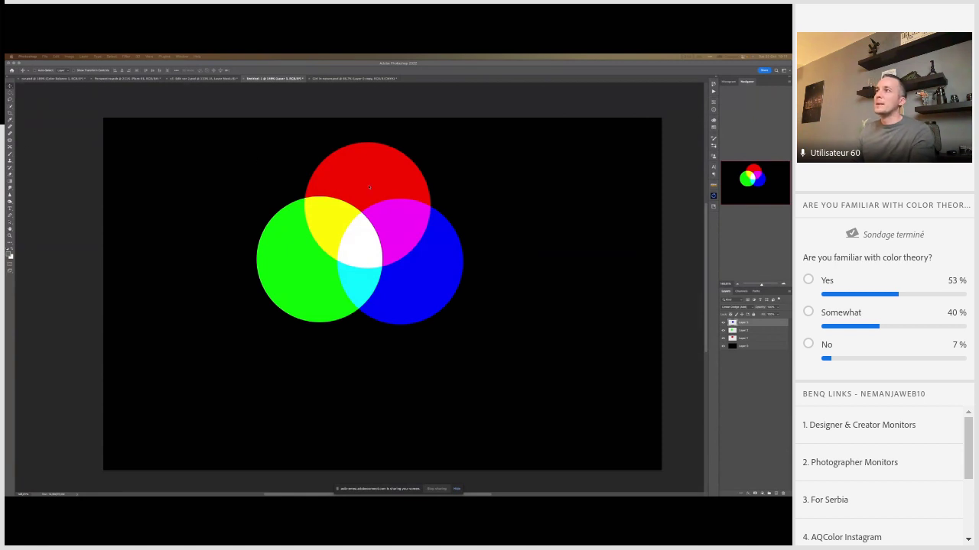
pyautogui.moveTo(370, 178)
pyautogui.mouseDown()
pyautogui.moveTo(396, 188)
pyautogui.moveTo(372, 183)
pyautogui.mouseUp()
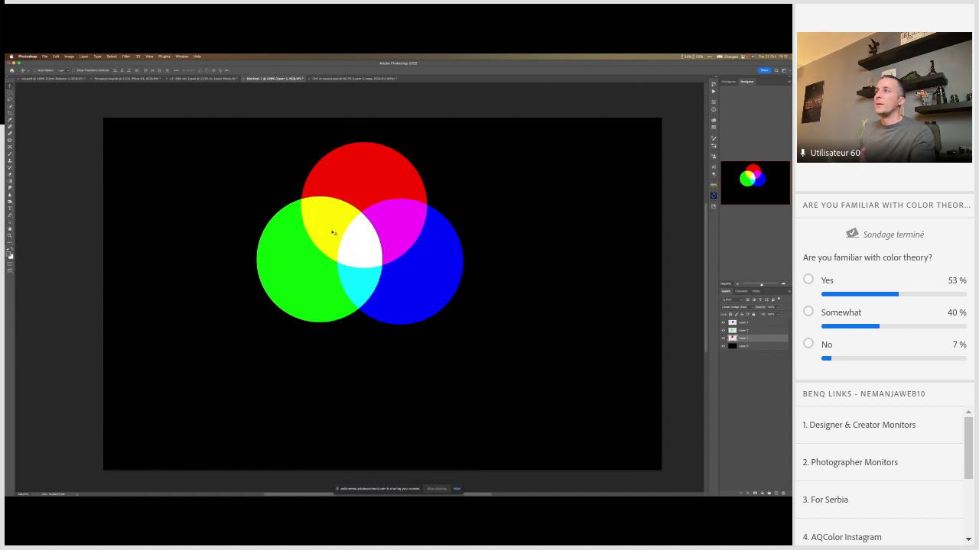
# Step: Stack the blue and green circles exactly over the red one, and spread them back into partial overlap with green and blue swapped
pyautogui.moveTo(430, 273); pyautogui.dragTo(402, 203)
pyautogui.moveTo(346, 293); pyautogui.dragTo(390, 233)
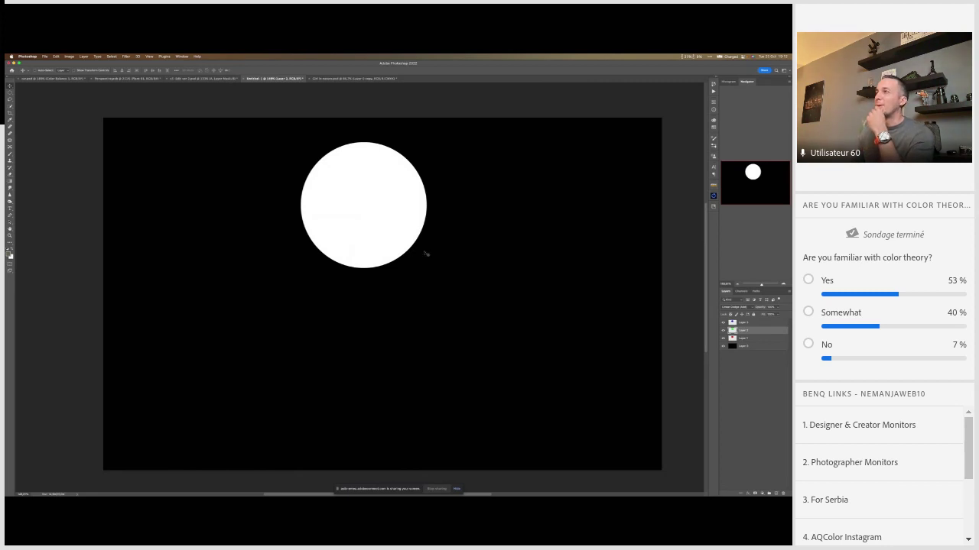
pyautogui.moveTo(402, 229); pyautogui.dragTo(446, 270)
pyautogui.moveTo(329, 204); pyautogui.dragTo(300, 264)
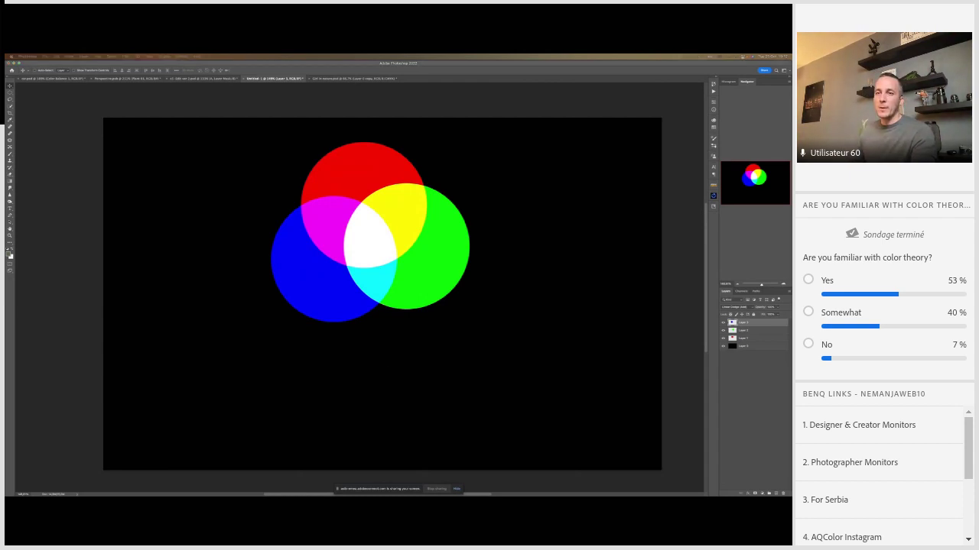
# Step: Switch to Adobe Color in Chrome, apply the Analogous harmony rule on the color wheel and move the base color to blue
pyautogui.moveTo(525, 55); pyautogui.dragTo(536, 134)
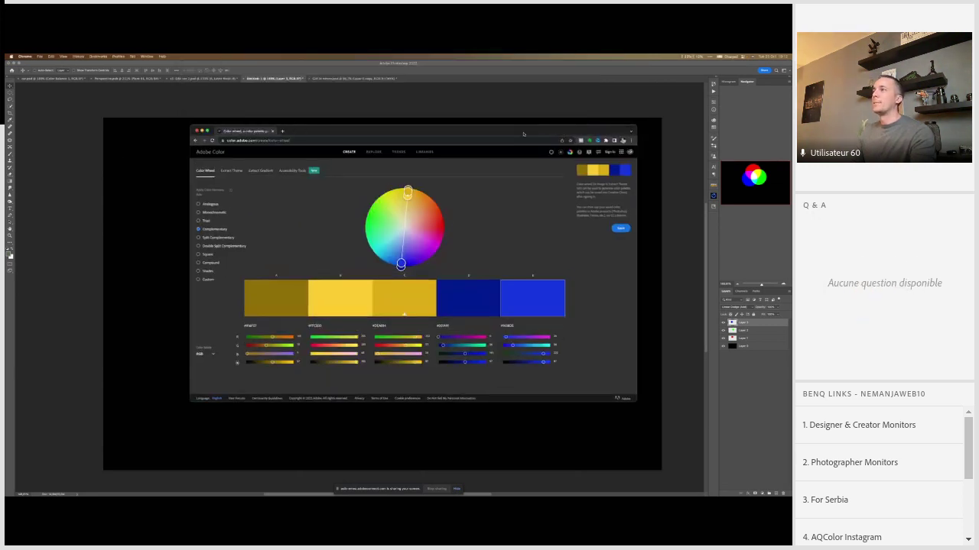
pyautogui.doubleClick(522, 134)
pyautogui.doubleClick(516, 68)
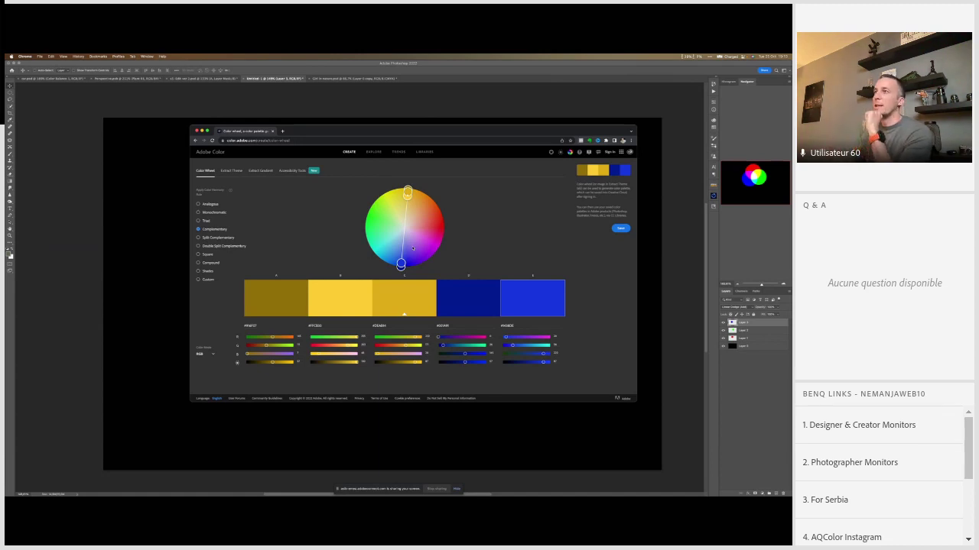
pyautogui.click(210, 205)
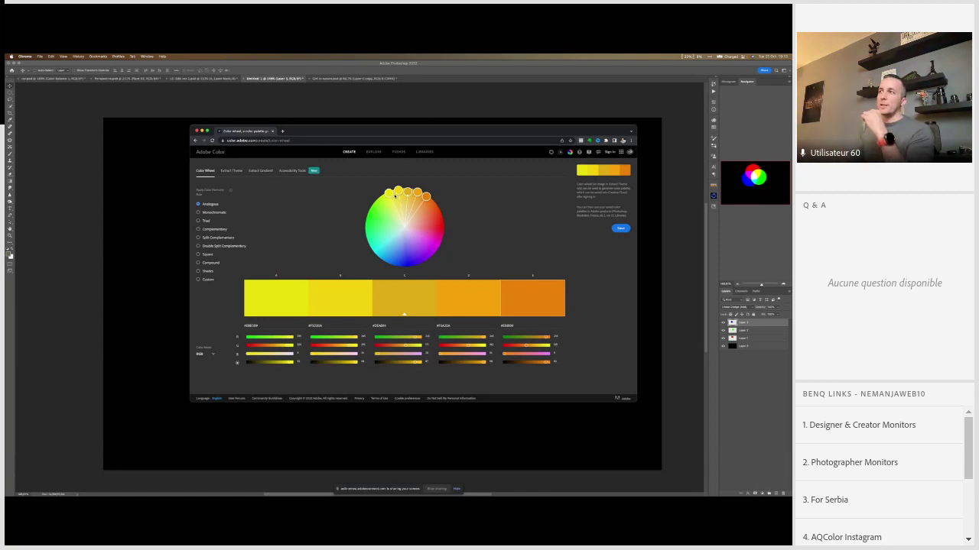
pyautogui.moveTo(409, 193); pyautogui.dragTo(401, 266)
# Step: Preview the Monochromatic rule for the blue base, return to Analogous and shift the base color slightly toward violet
pyautogui.click(203, 212)
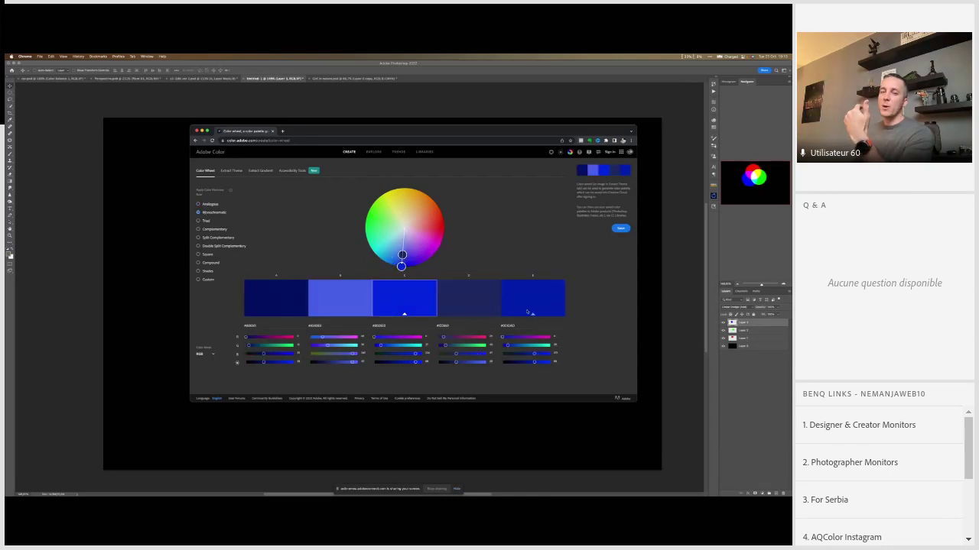
pyautogui.click(205, 205)
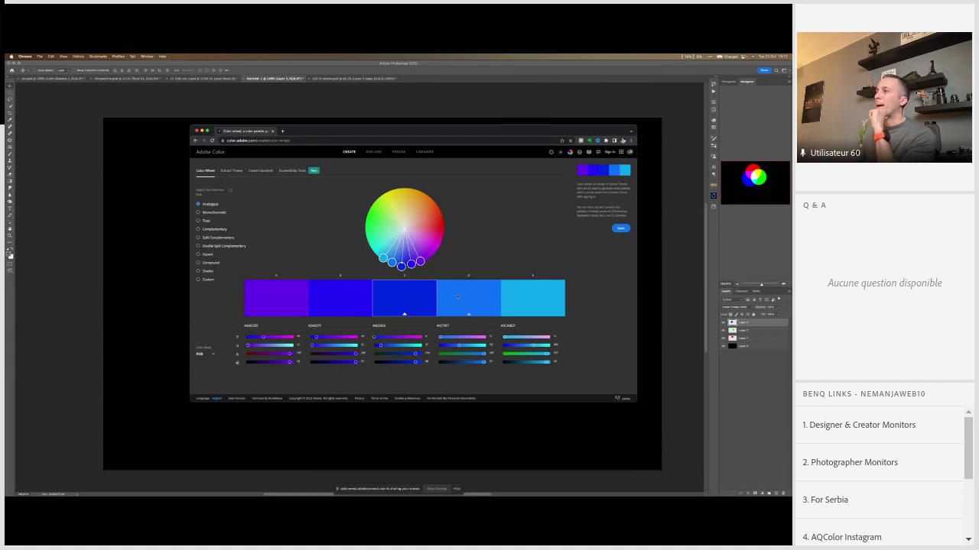
pyautogui.moveTo(400, 266); pyautogui.dragTo(404, 273)
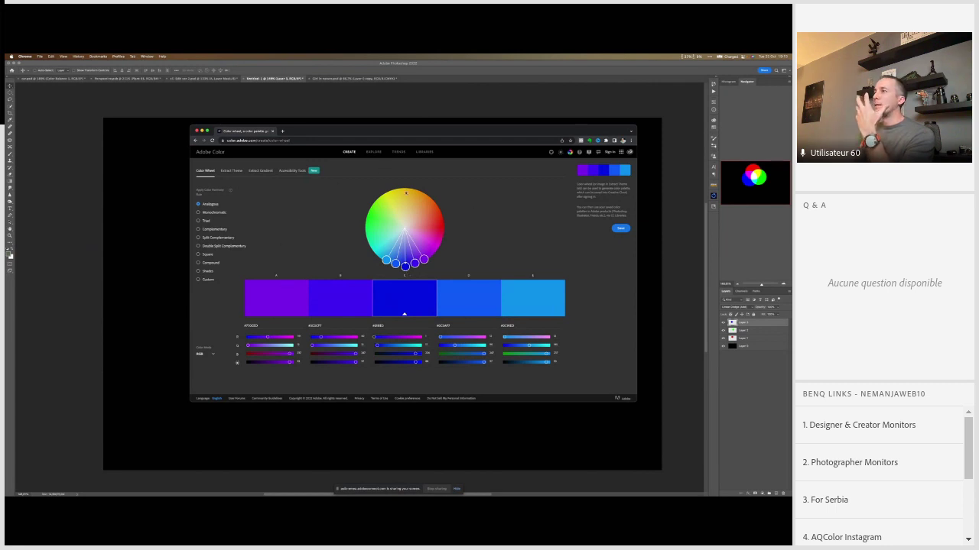
# Step: Browse the color themes in Adobe Color's Explore gallery
pyautogui.click(376, 153)
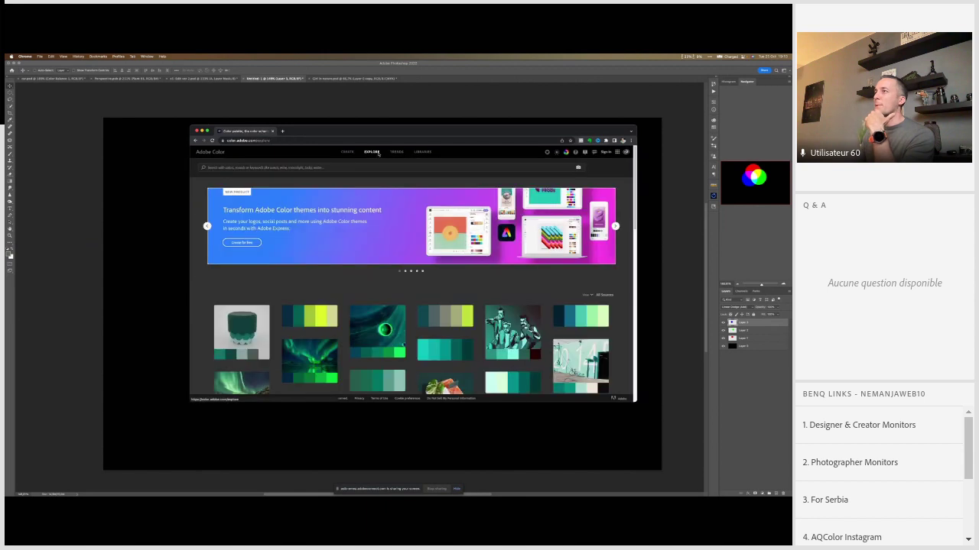
pyautogui.scroll(-5, 209, 249)
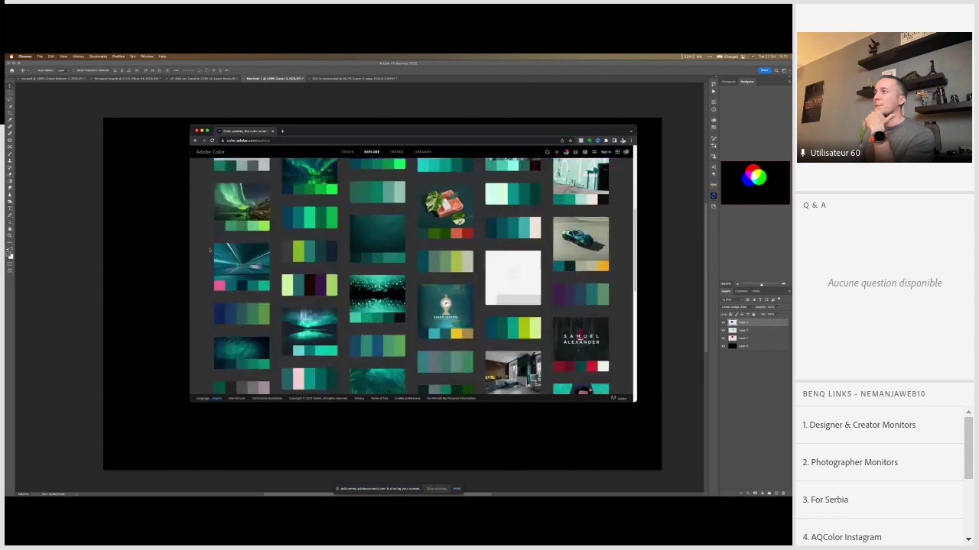
pyautogui.scroll(-3, 209, 249)
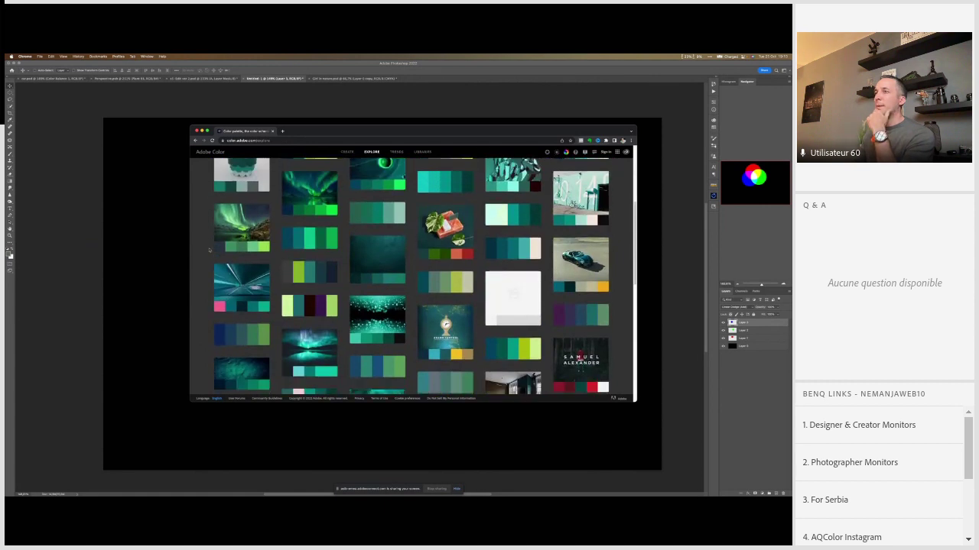
pyautogui.scroll(6, 211, 250)
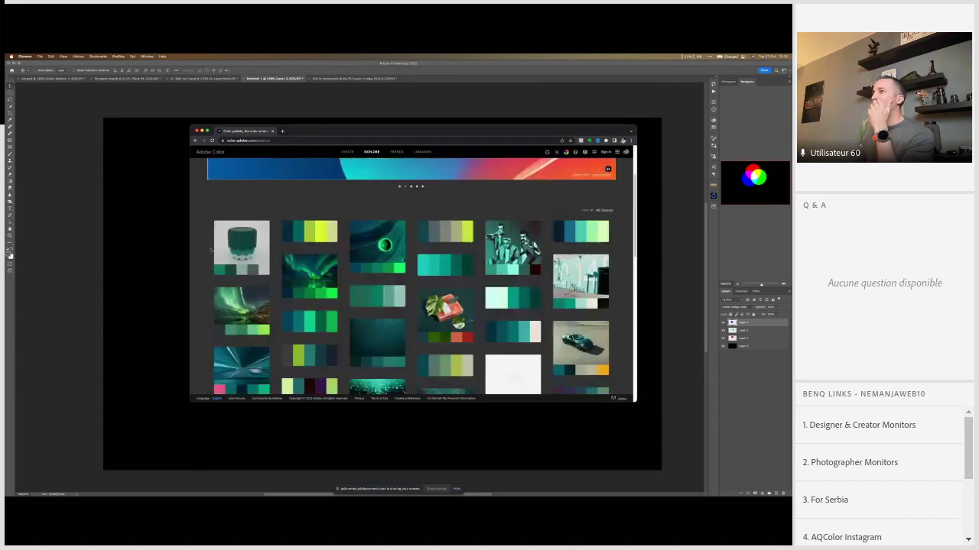
# Step: Look through the Trends palettes by industry, from Fashion and Graphic Design to Wilderness, Flavour and Travel
pyautogui.click(396, 151)
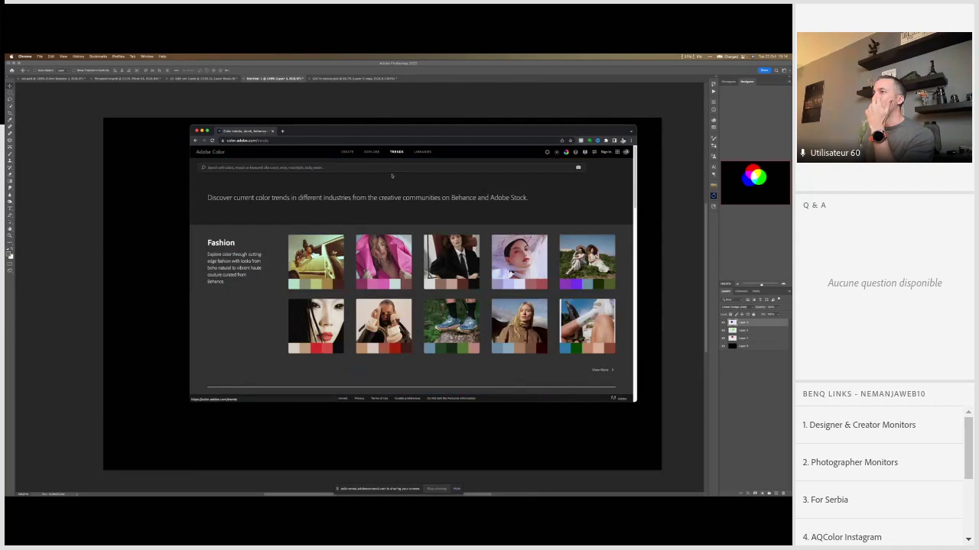
pyautogui.scroll(-2, 269, 205)
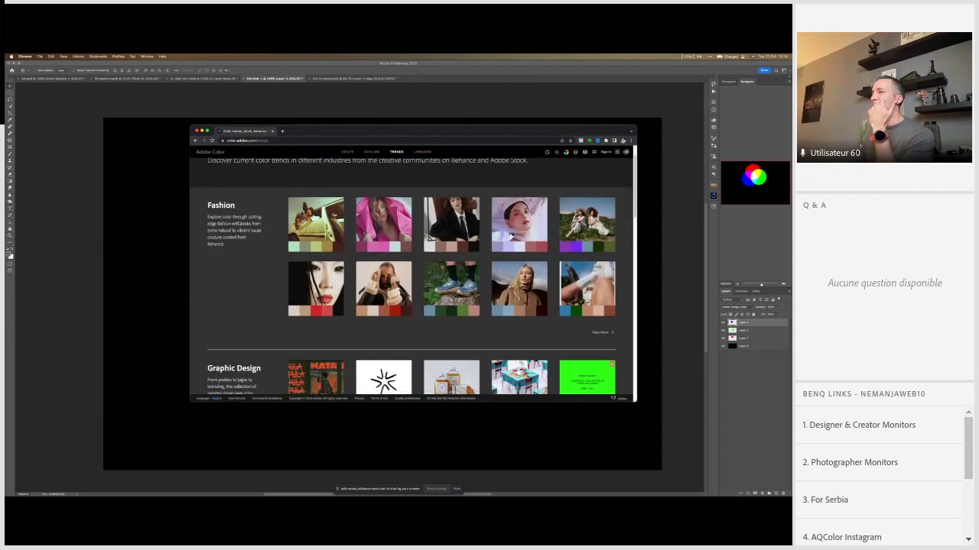
pyautogui.scroll(-10, 238, 247)
pyautogui.scroll(-10, 237, 247)
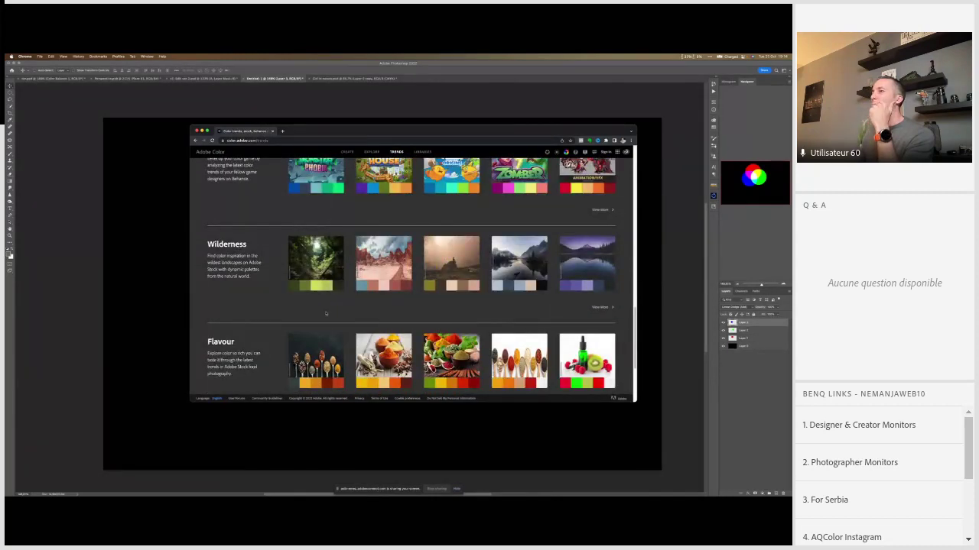
pyautogui.moveTo(313, 268)
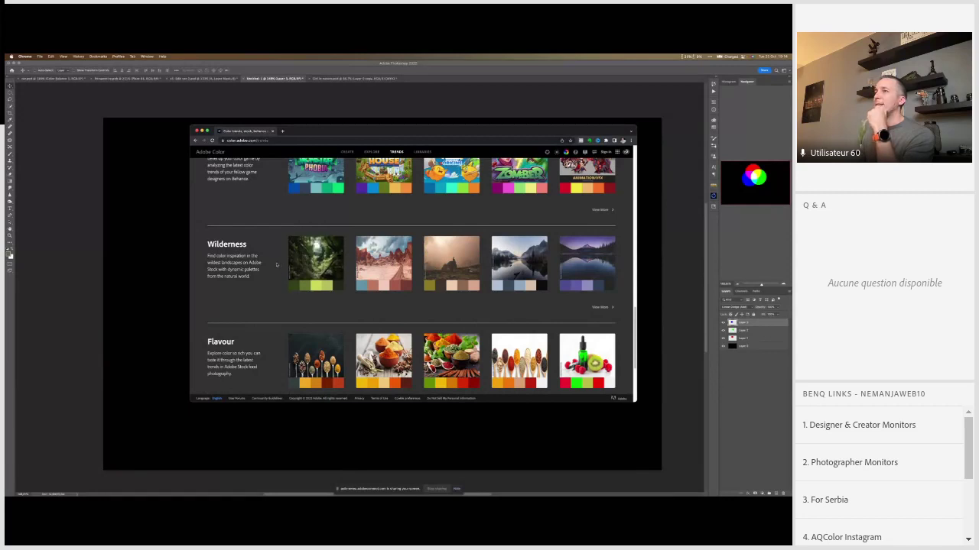
pyautogui.moveTo(289, 259)
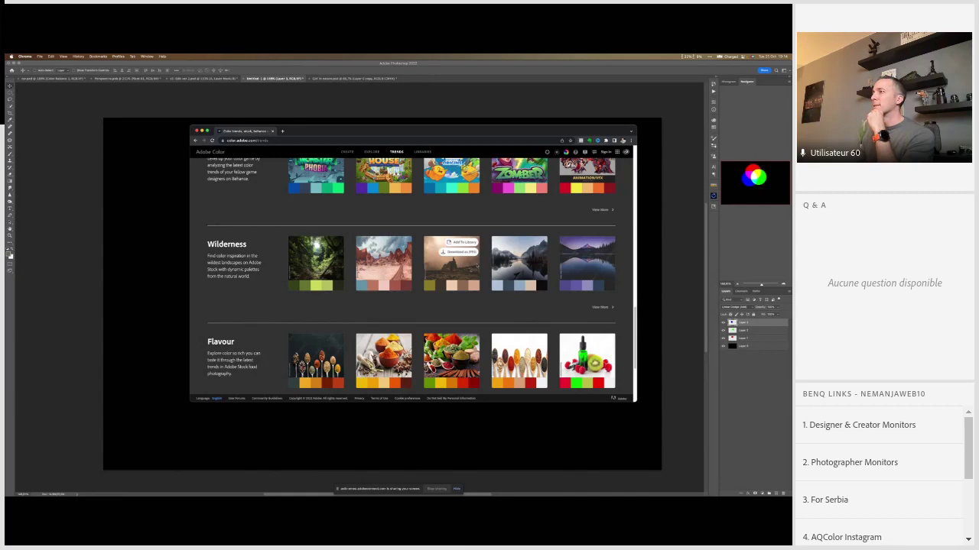
pyautogui.scroll(-2, 519, 252)
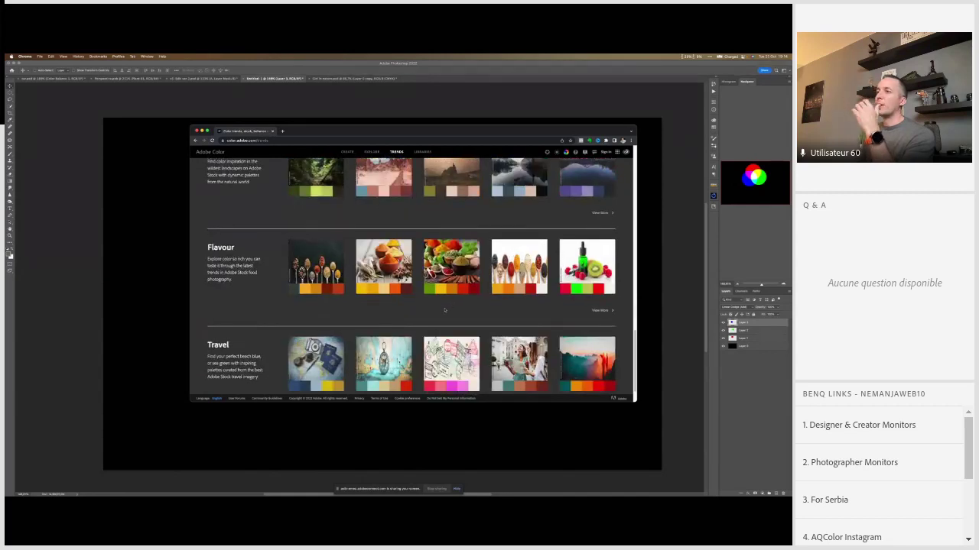
pyautogui.scroll(-1, 428, 306)
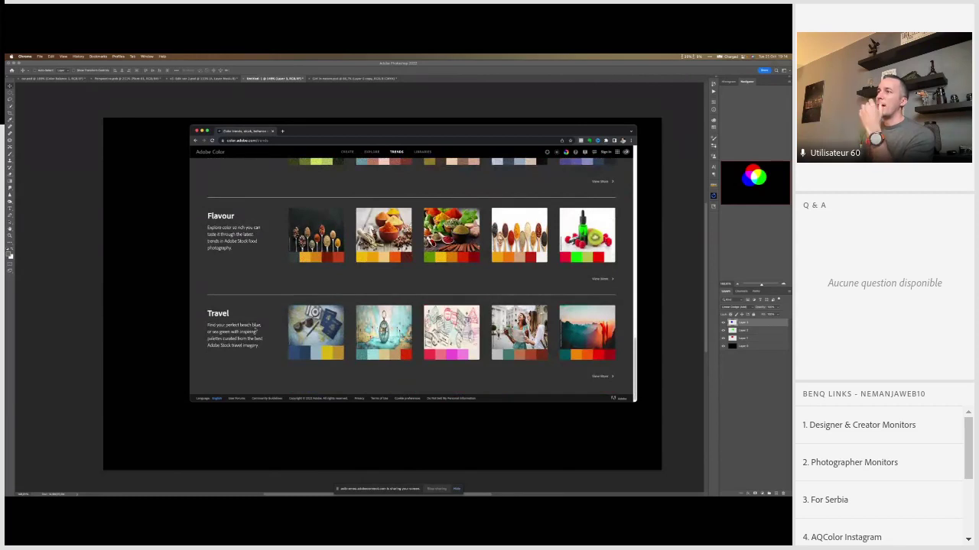
pyautogui.scroll(-1, 255, 330)
pyautogui.scroll(10, 255, 330)
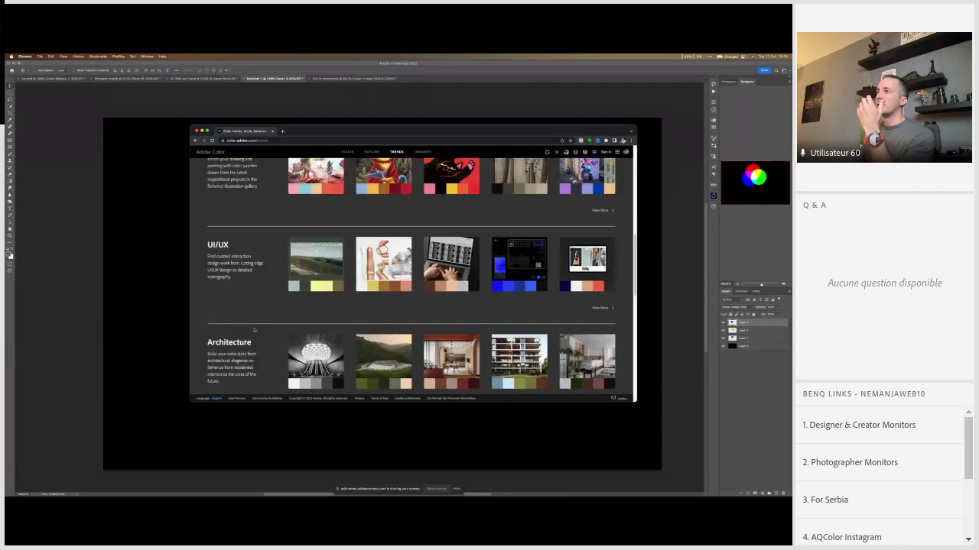
# Step: Return to the color wheel, apply the Complementary rule, and swing the base color to cyan and back to blue
pyautogui.click(351, 154)
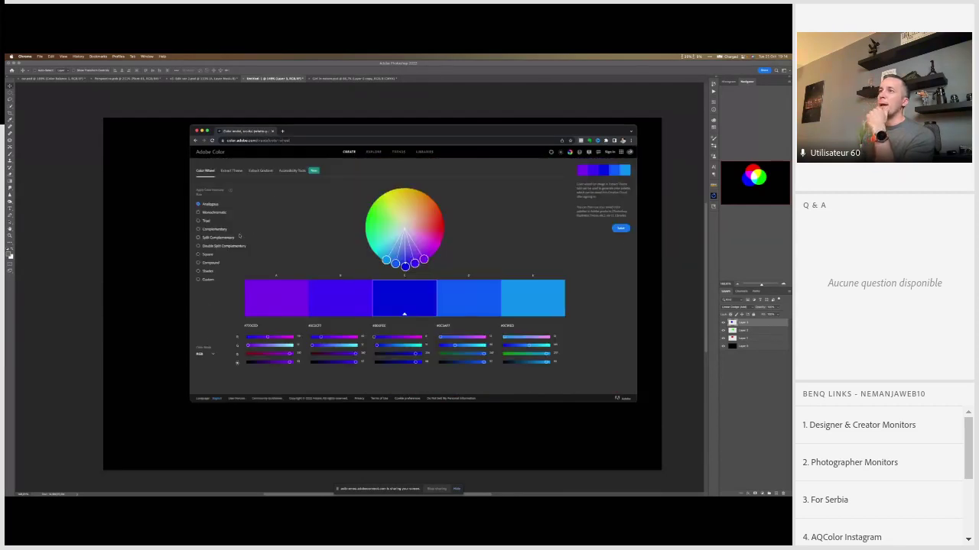
pyautogui.click(205, 229)
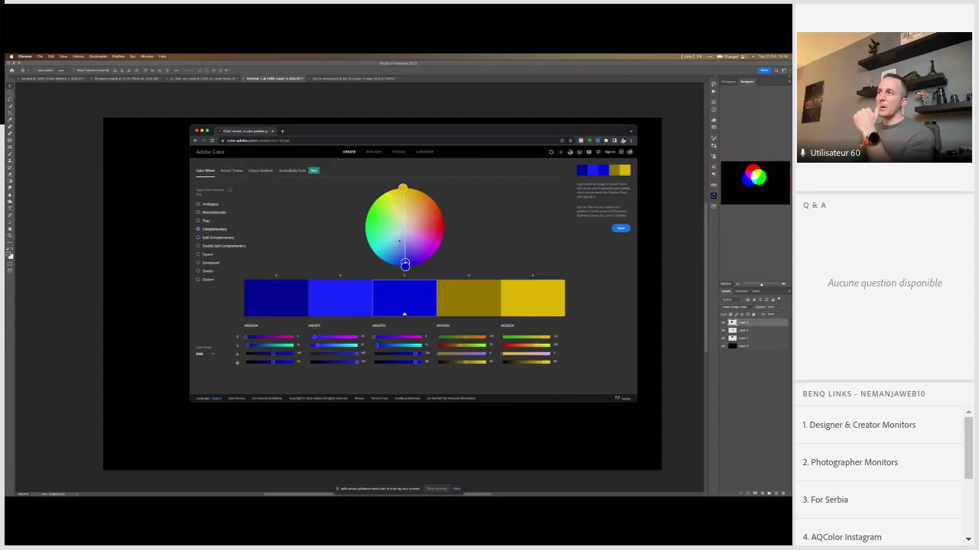
pyautogui.moveTo(391, 267); pyautogui.dragTo(374, 265)
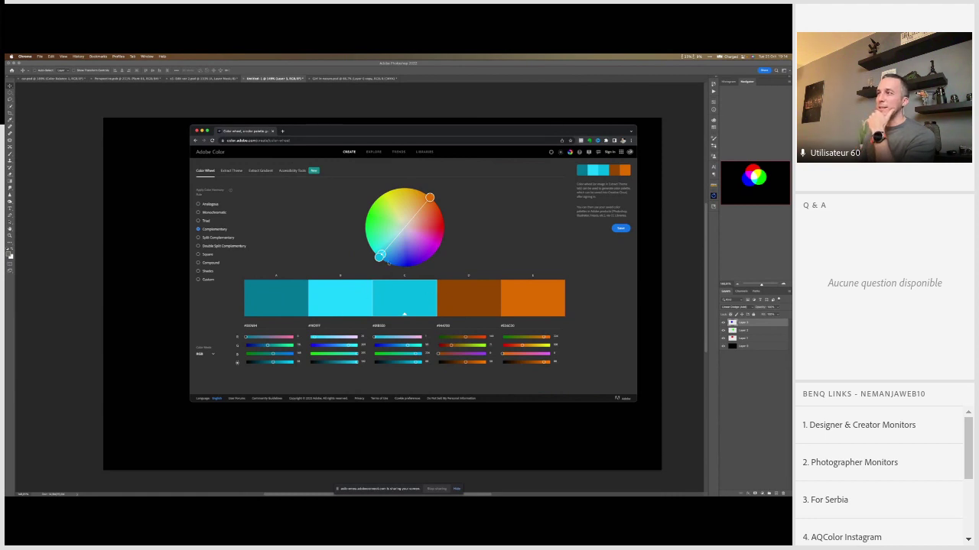
pyautogui.moveTo(380, 256); pyautogui.dragTo(404, 263)
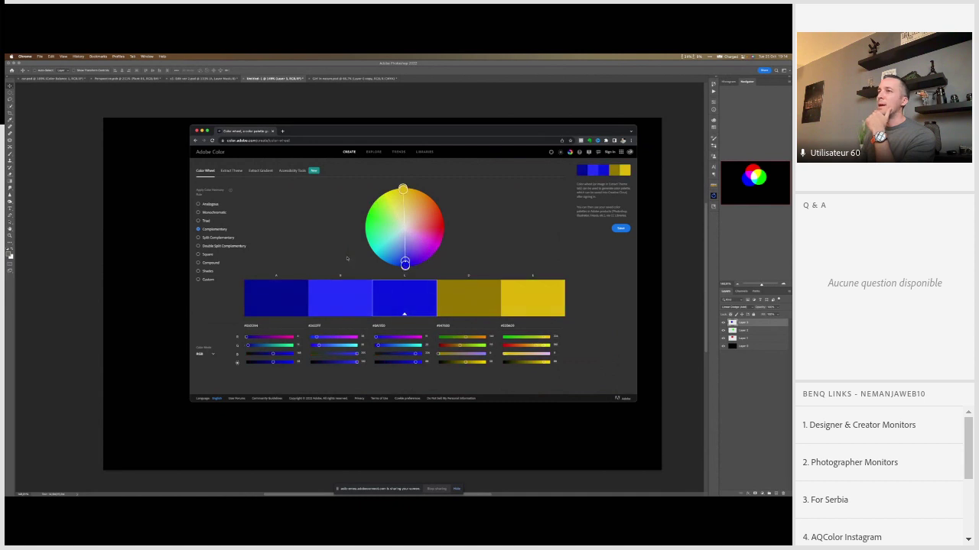
# Step: Apply the Triad rule and rotate its base color, and switch to Split Complementary and adjust its magenta color
pyautogui.click(205, 221)
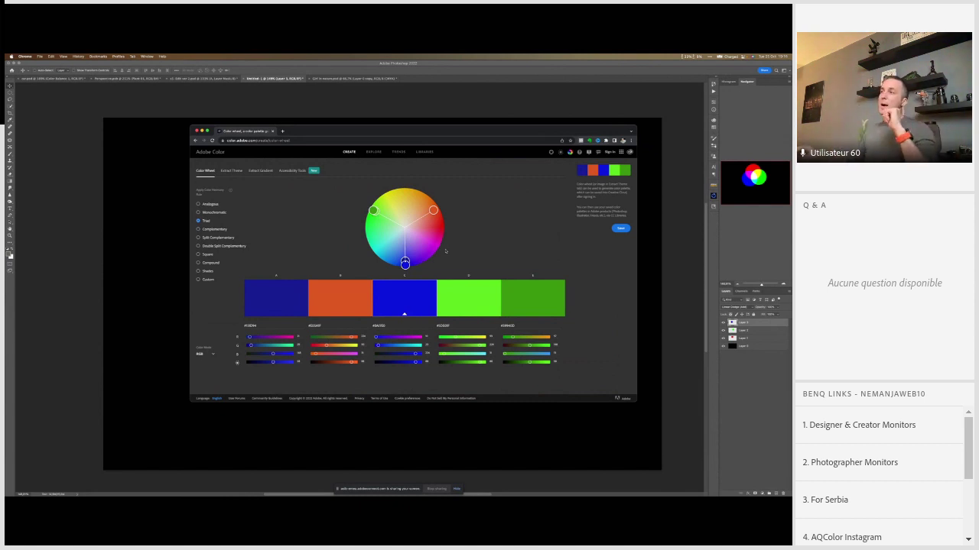
pyautogui.moveTo(405, 263)
pyautogui.mouseDown()
pyautogui.moveTo(440, 257)
pyautogui.moveTo(389, 265)
pyautogui.mouseUp()
pyautogui.click(214, 230)
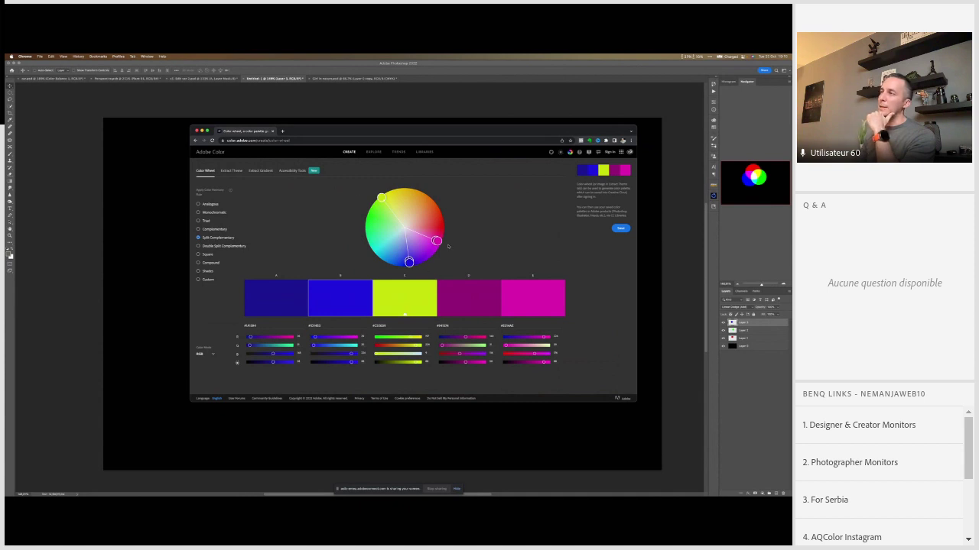
pyautogui.moveTo(437, 241)
pyautogui.mouseDown()
pyautogui.moveTo(448, 236)
pyautogui.moveTo(432, 222)
pyautogui.moveTo(430, 192)
pyautogui.moveTo(394, 193)
pyautogui.moveTo(448, 243)
pyautogui.mouseUp()
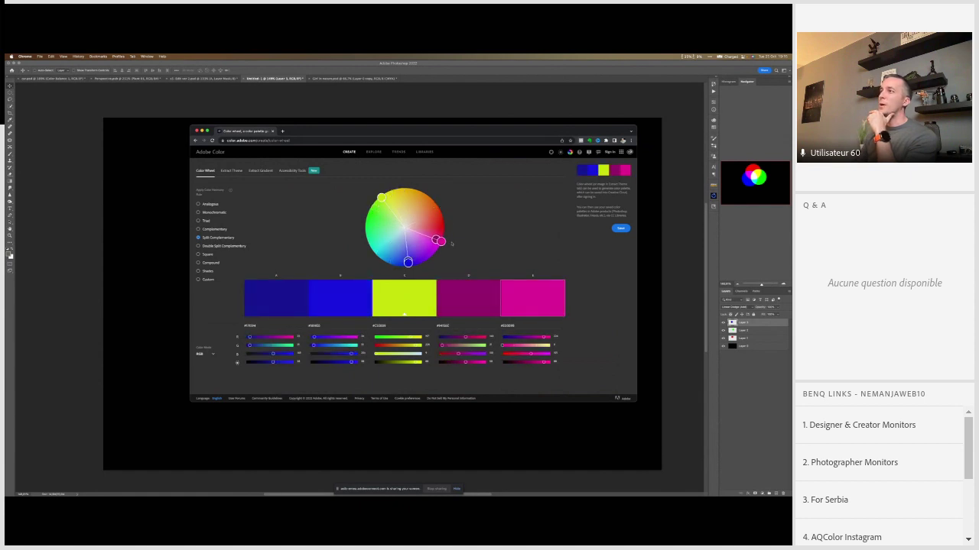
# Step: Apply the Double Split Complementary, Square, Compound, Analogous and Monochromatic harmony rules in turn to compare their palettes
pyautogui.click(221, 247)
pyautogui.click(212, 255)
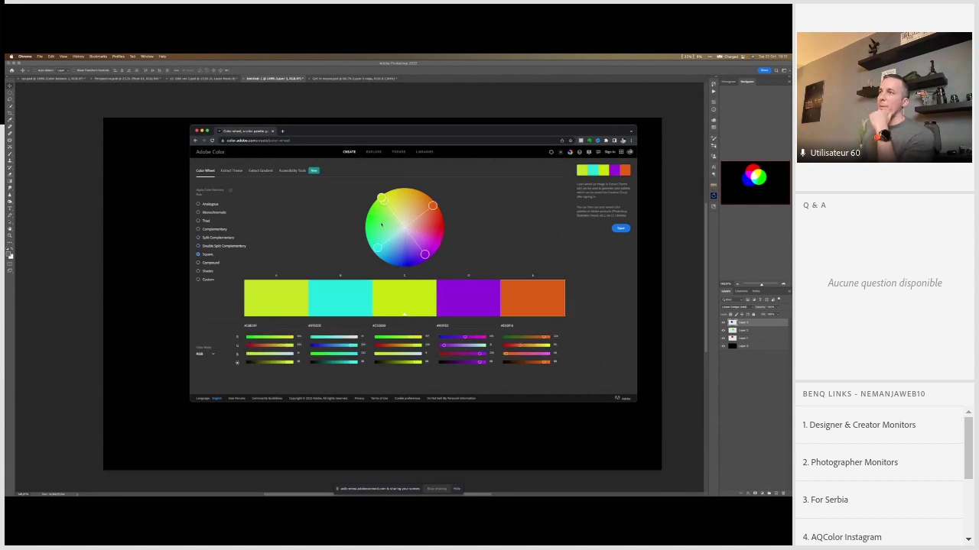
pyautogui.click(212, 262)
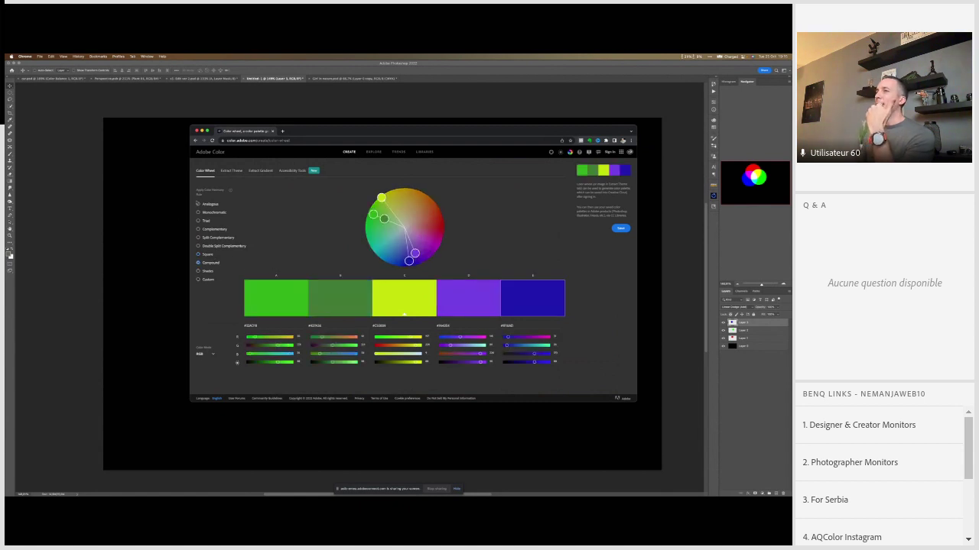
pyautogui.click(198, 204)
pyautogui.click(212, 213)
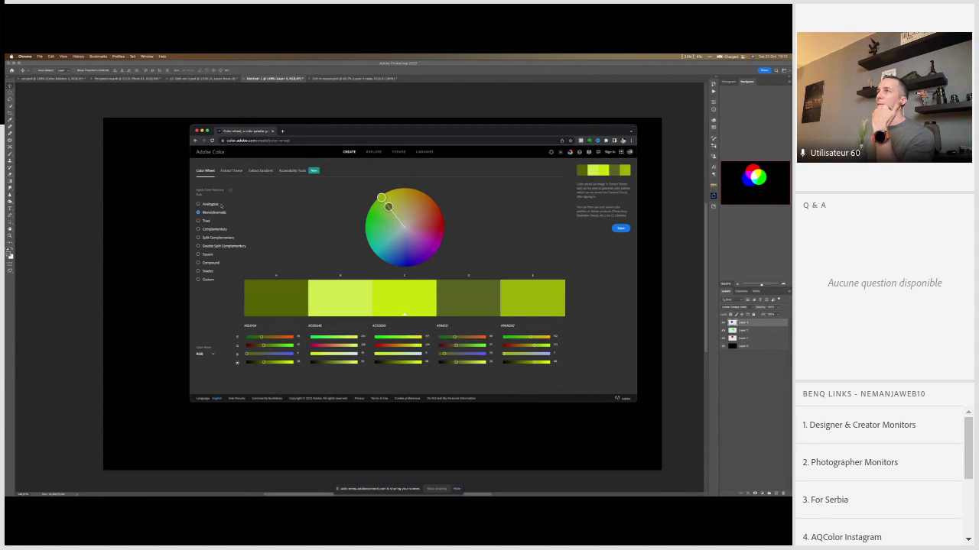
# Step: Switch back to Photoshop and bring up the photo of the woman holding a suitcase on the hill
pyautogui.click(352, 79)
pyautogui.click(353, 80)
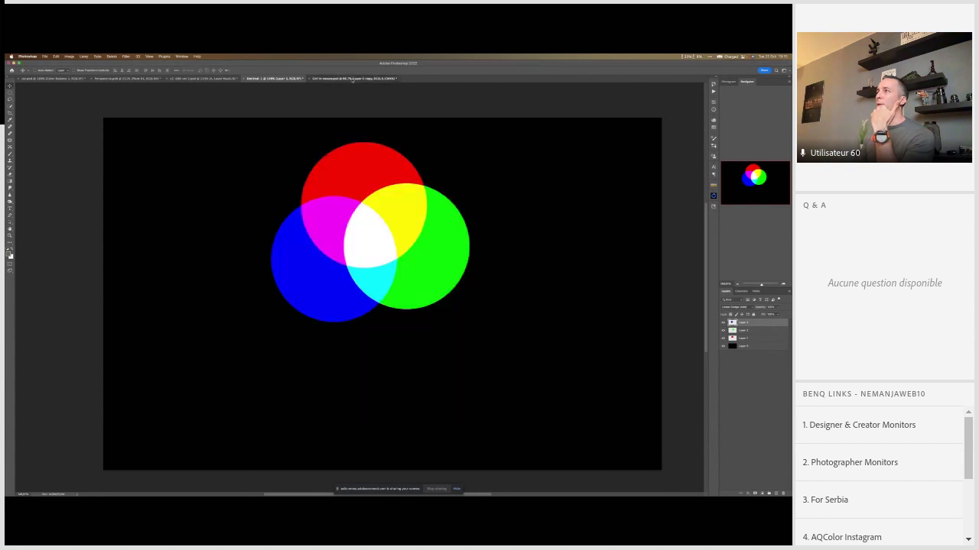
pyautogui.click(274, 78)
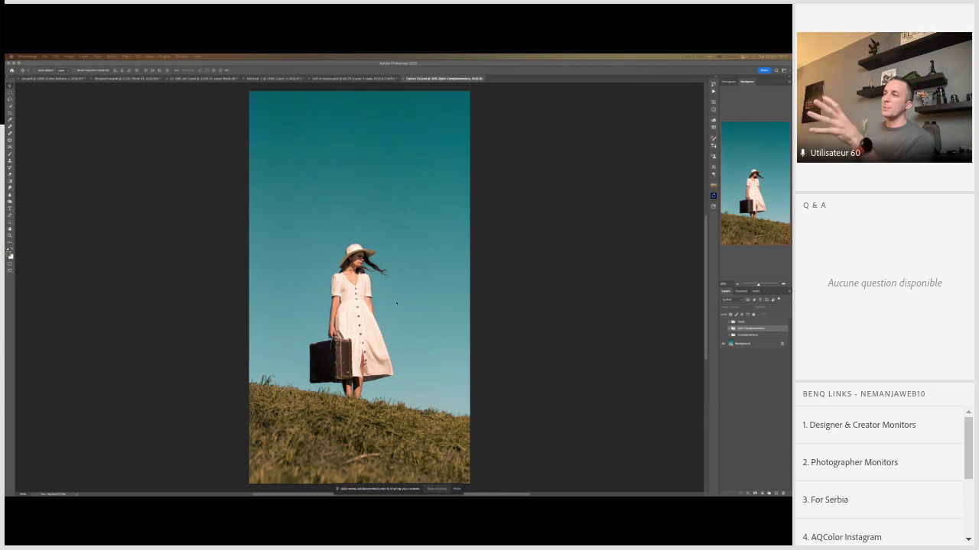
# Step: Compare the Complementary, Split Complementary and Triad color versions of the photo by changing their layer groups' visibility
pyautogui.click(724, 334)
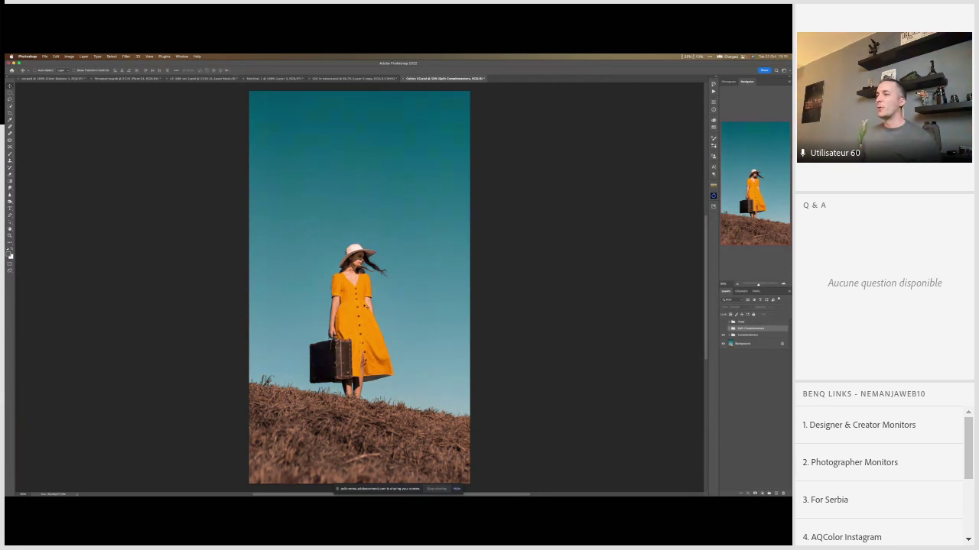
pyautogui.click(723, 336)
pyautogui.click(722, 337)
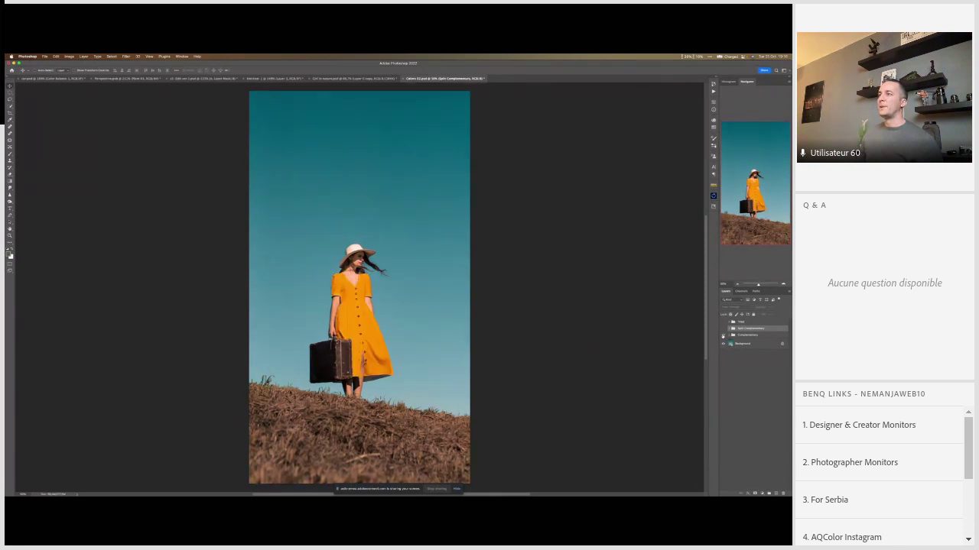
pyautogui.click(722, 328)
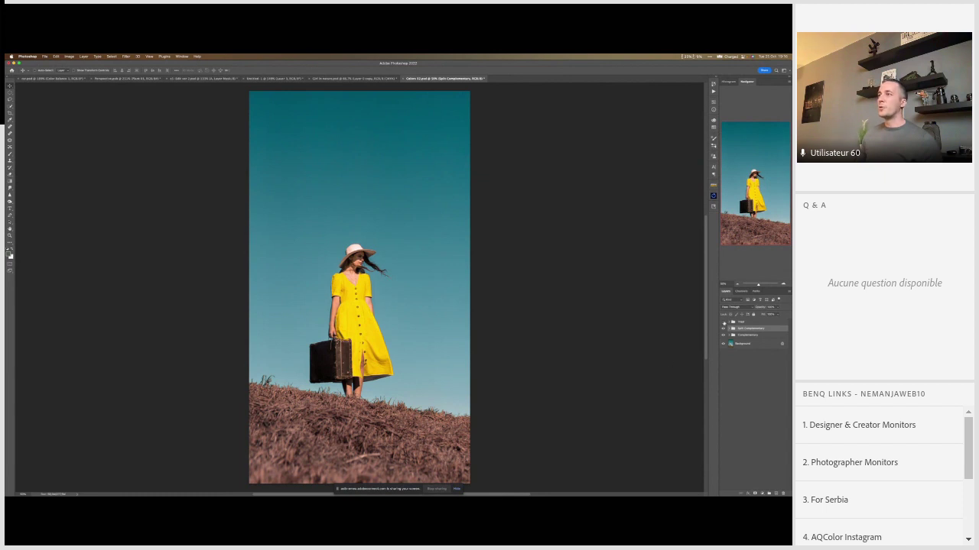
pyautogui.click(722, 328)
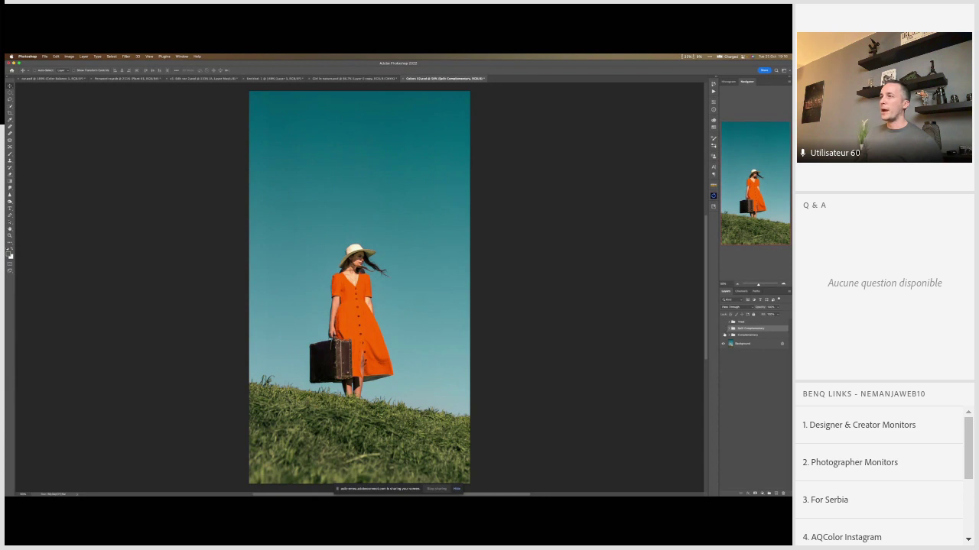
# Step: Hide all the color groups to view the original photo, go through the color versions again, and hide them again
pyautogui.click(724, 335)
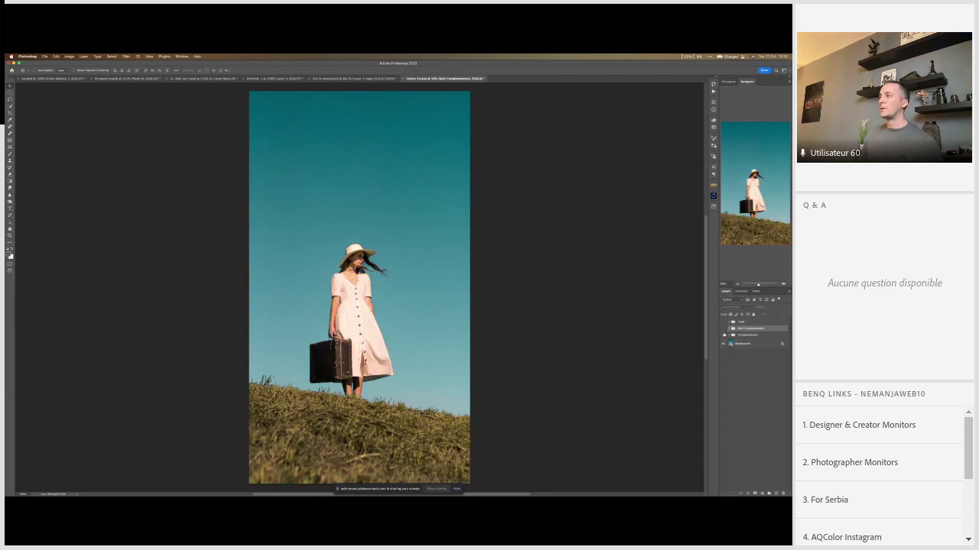
pyautogui.click(724, 329)
pyautogui.click(723, 323)
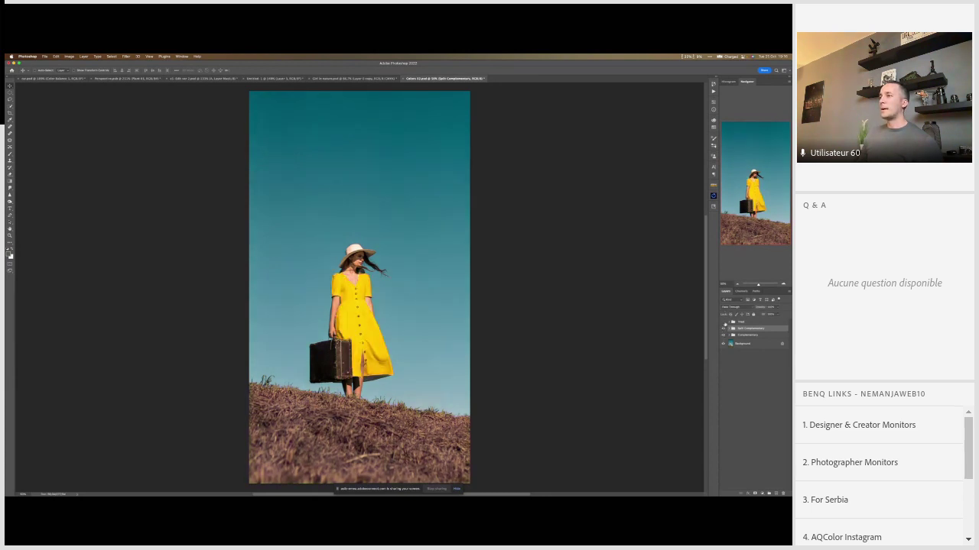
pyautogui.click(723, 324)
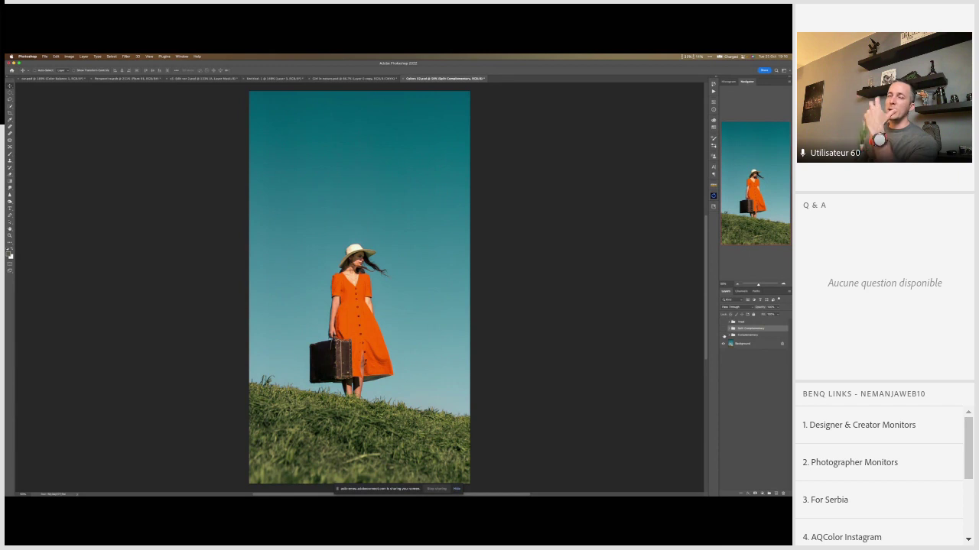
pyautogui.click(724, 336)
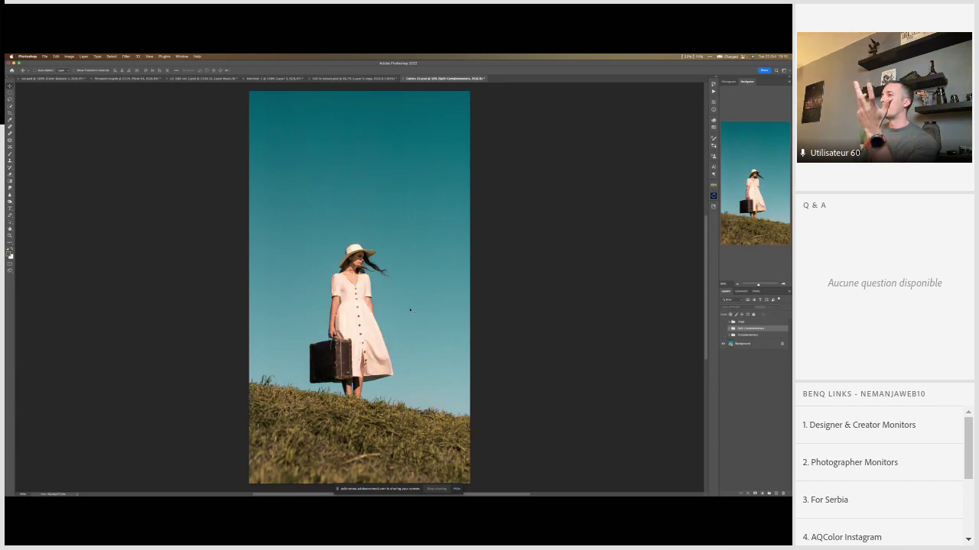
# Step: Alternate between the Triad and Complementary versions, leaving both of those groups visible
pyautogui.click(724, 324)
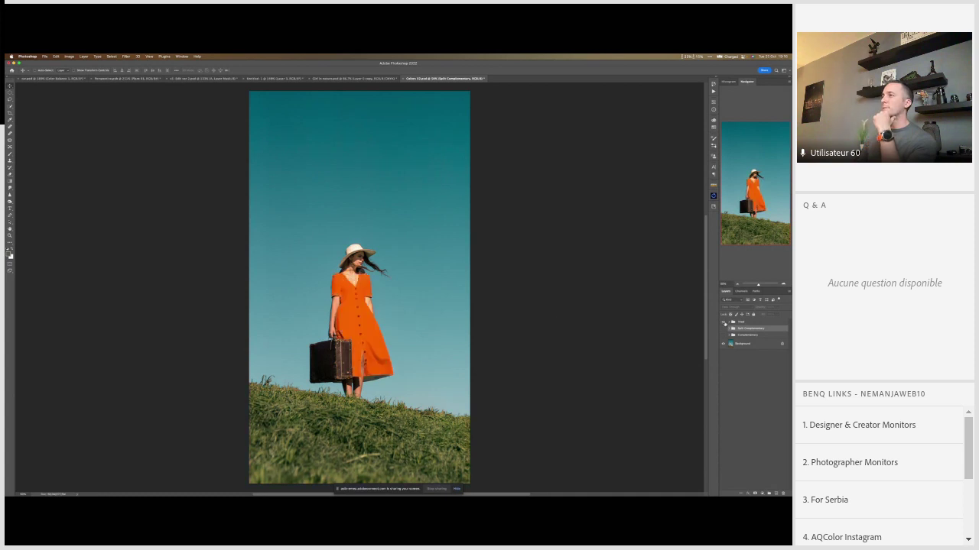
pyautogui.click(724, 329)
pyautogui.click(723, 335)
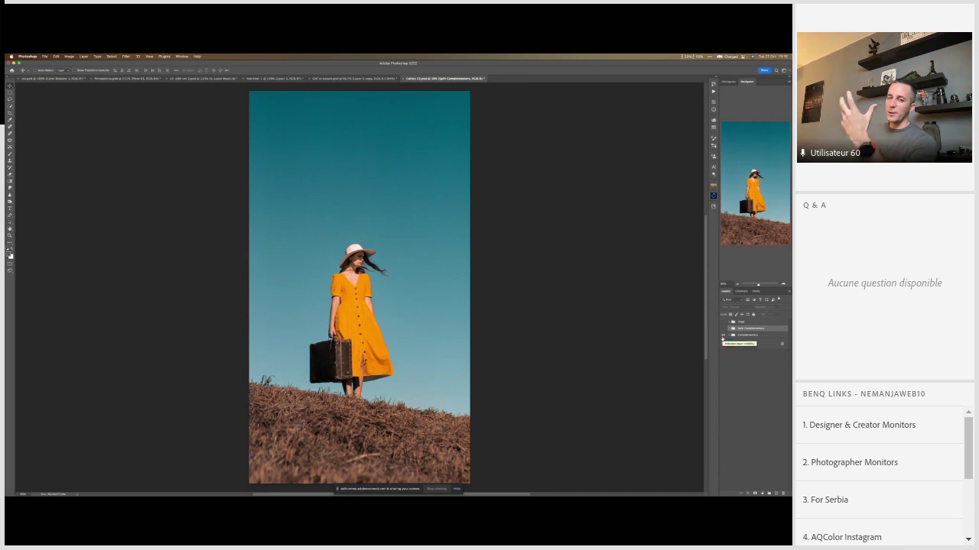
pyautogui.click(724, 328)
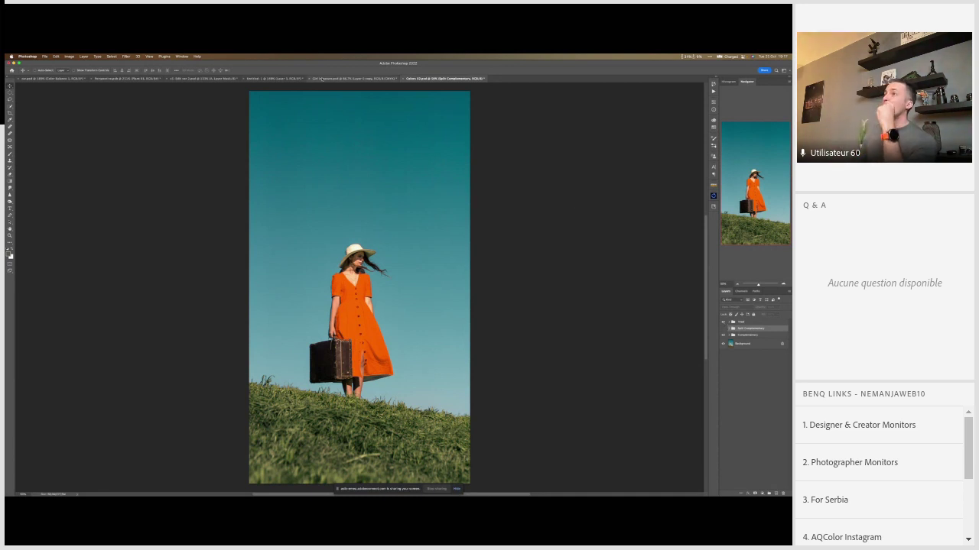
# Step: Switch to the composite of the man with the umbrella and select the uppermost subgroup inside his layer group
pyautogui.click(214, 79)
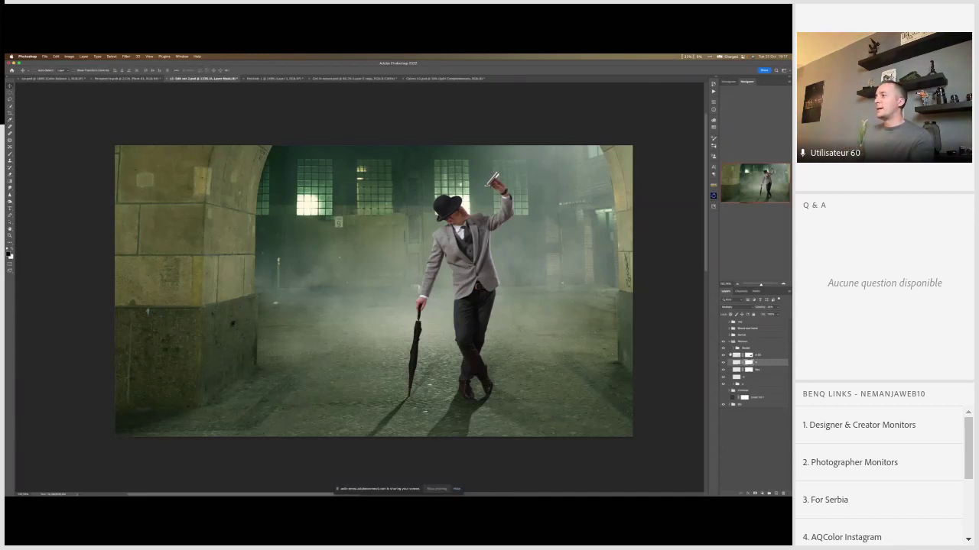
pyautogui.click(732, 348)
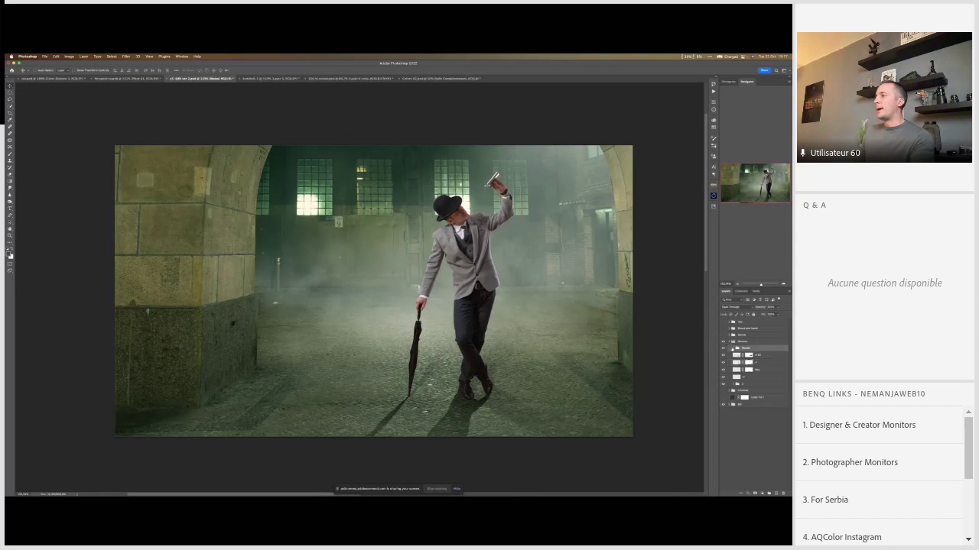
pyautogui.click(731, 348)
pyautogui.click(732, 348)
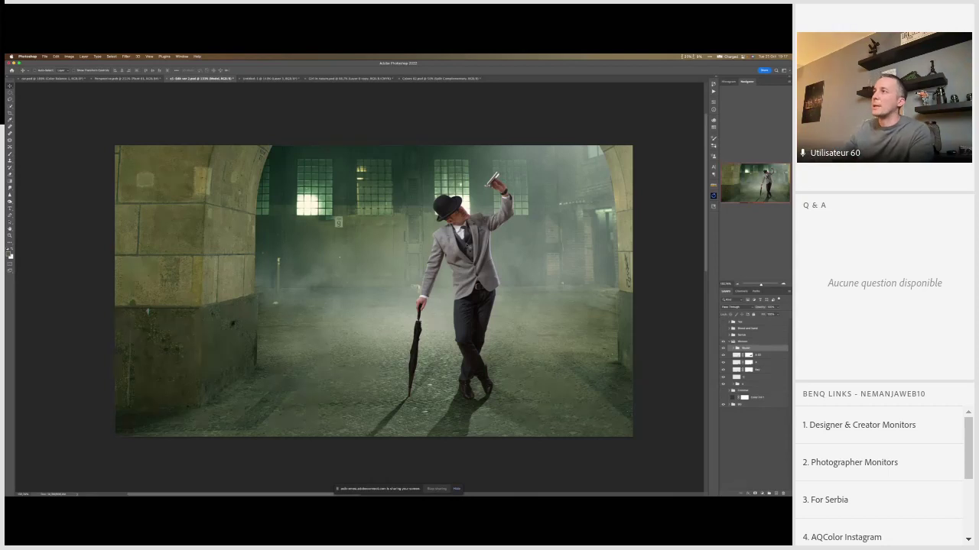
pyautogui.moveTo(456, 273); pyautogui.dragTo(478, 280)
pyautogui.scroll(1, 468, 280)
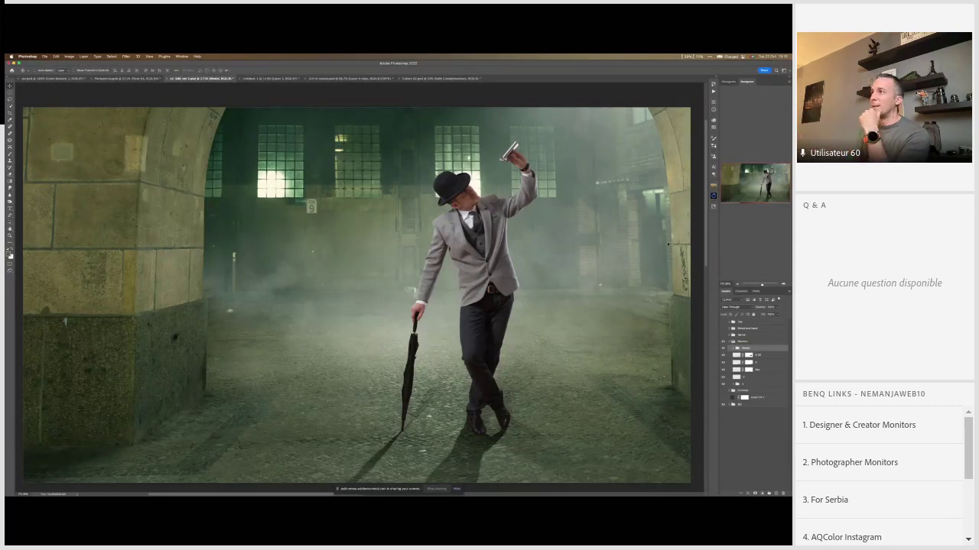
# Step: Add a Black & White adjustment layer at the very top of the layer stack, hide it, and close its properties
pyautogui.click(740, 324)
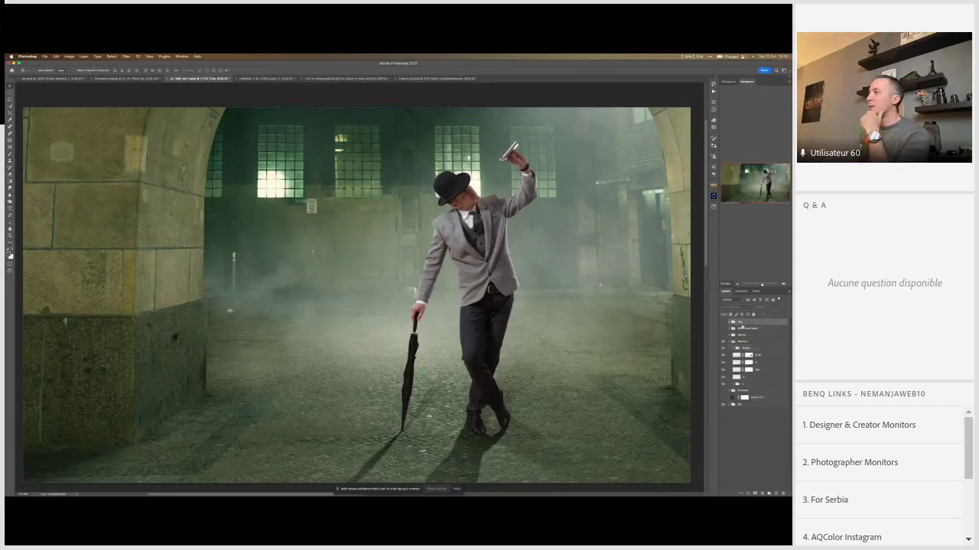
pyautogui.moveTo(397, 494)
pyautogui.click(762, 493)
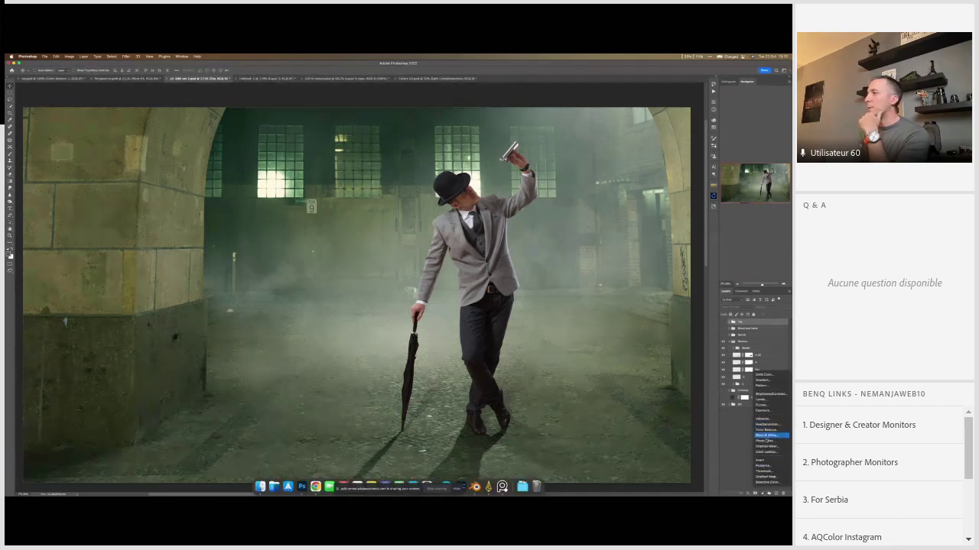
pyautogui.click(765, 436)
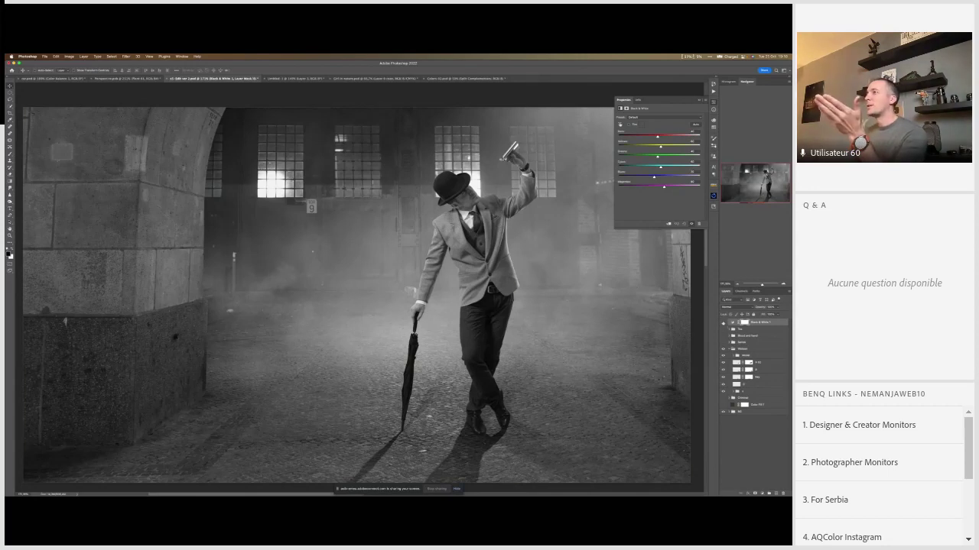
pyautogui.click(723, 323)
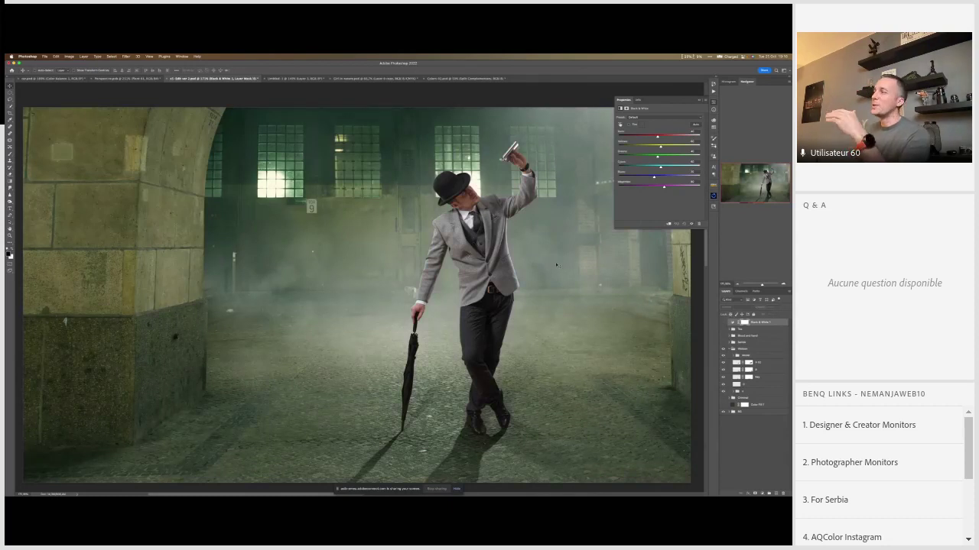
pyautogui.click(760, 492)
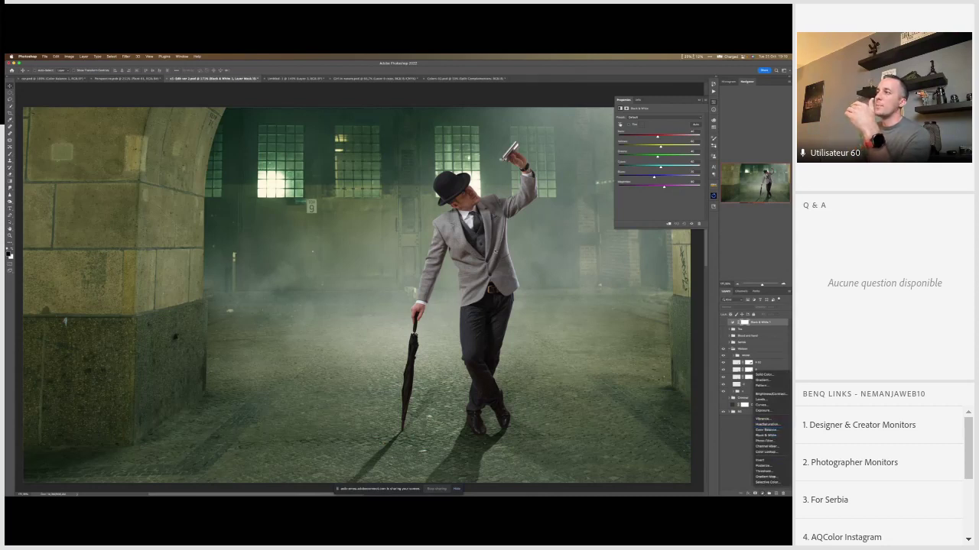
pyautogui.click(531, 74)
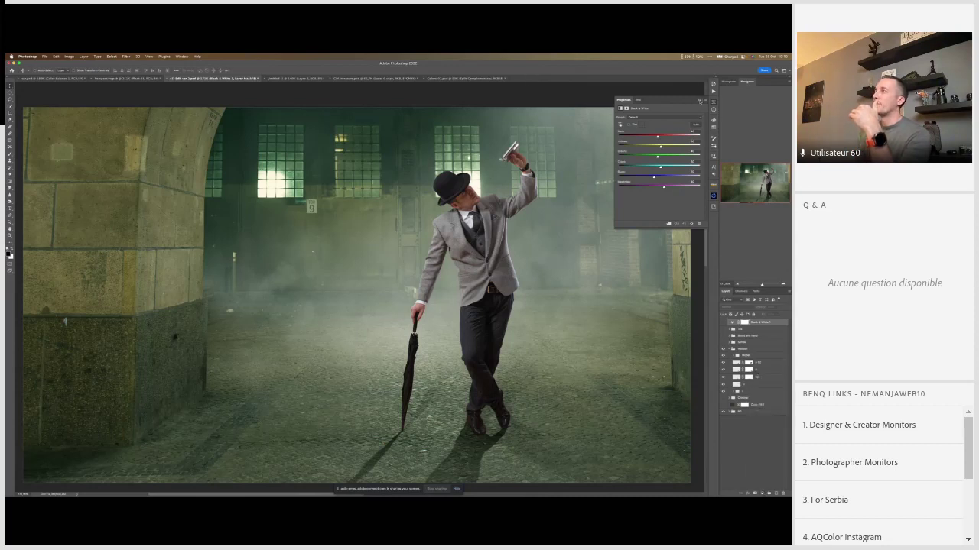
pyautogui.click(699, 101)
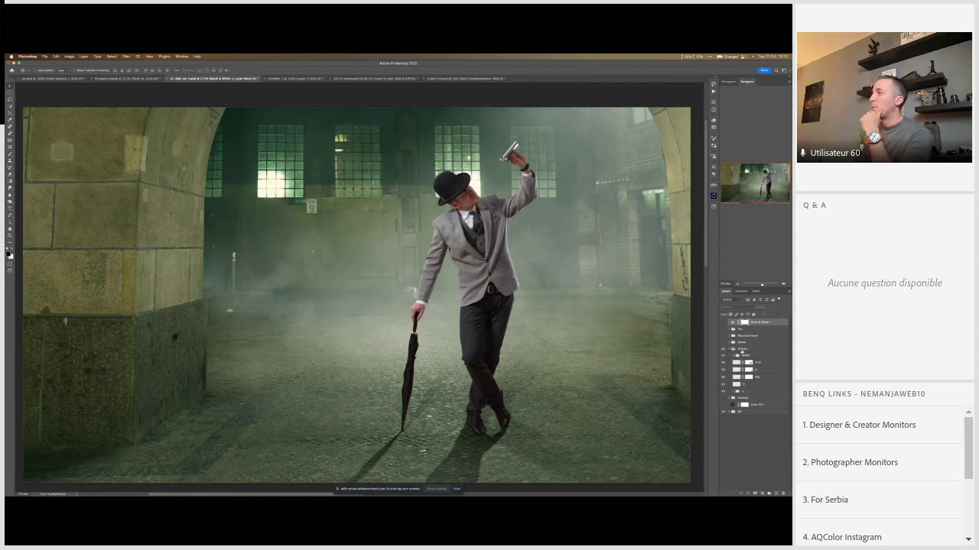
# Step: Create a new layer above the uppermost subgroup in the man's layer group and fill it with 50% Gray
pyautogui.click(744, 356)
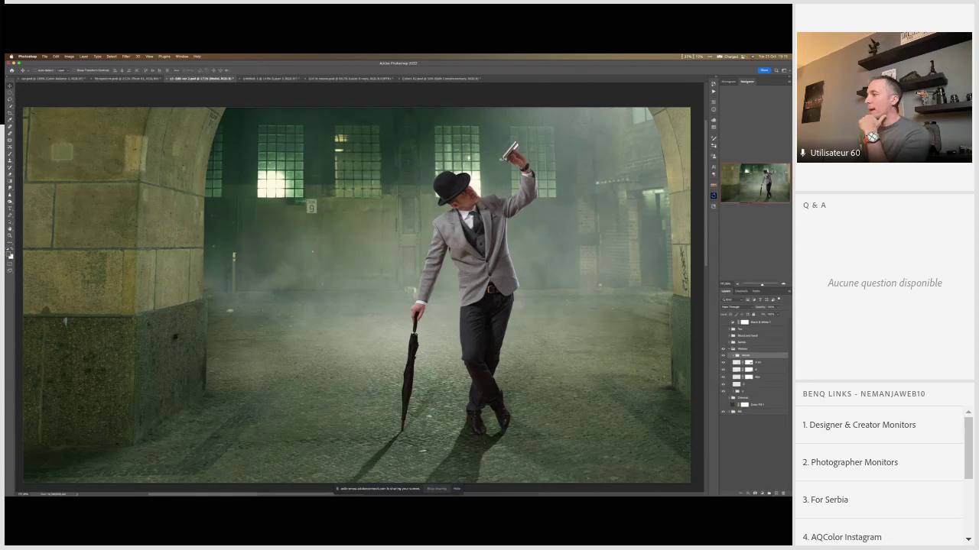
pyautogui.click(776, 493)
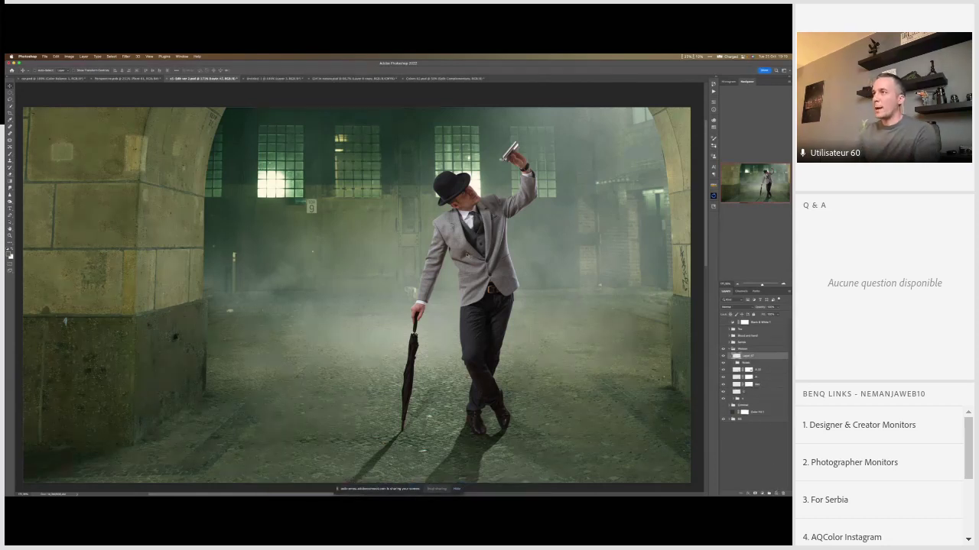
pyautogui.hotkey('shift', 'BackSpace')
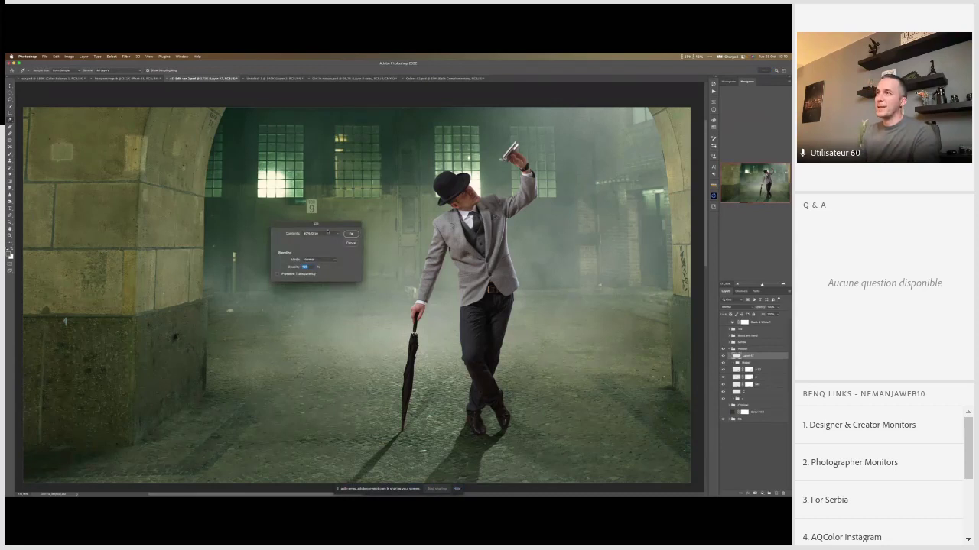
pyautogui.click(326, 235)
pyautogui.click(332, 236)
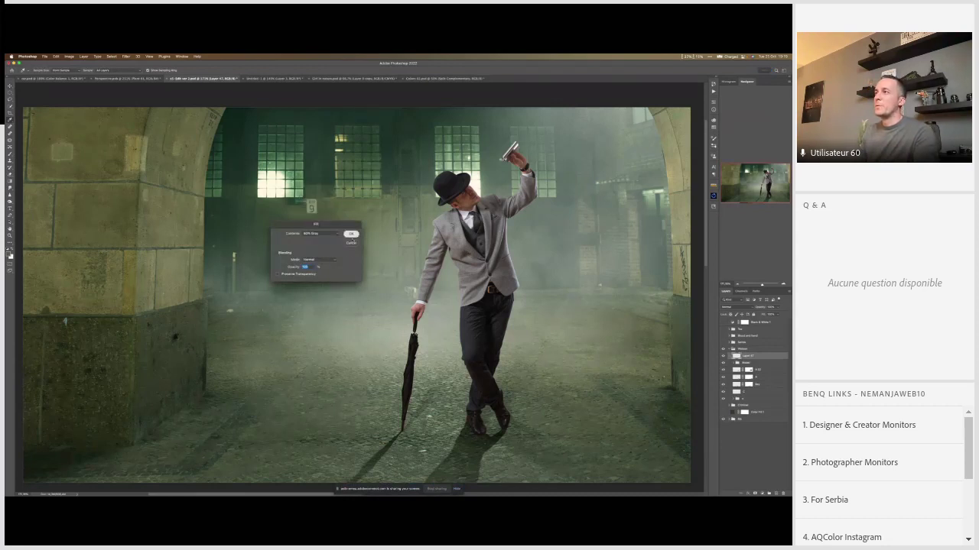
pyautogui.click(351, 234)
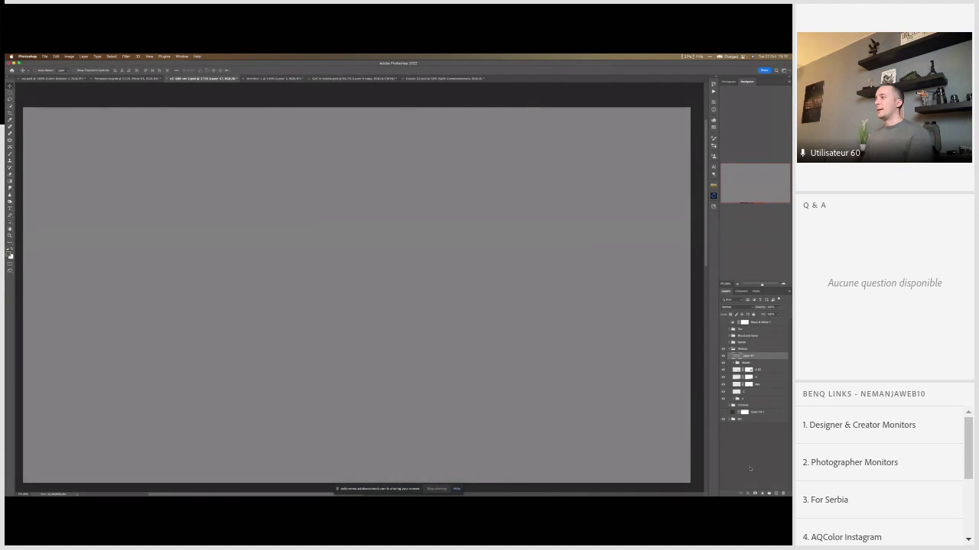
# Step: Set the 50% gray layer to Luminosity blending and add a Hue/Saturation adjustment layer above it with Saturation at +100
pyautogui.click(732, 307)
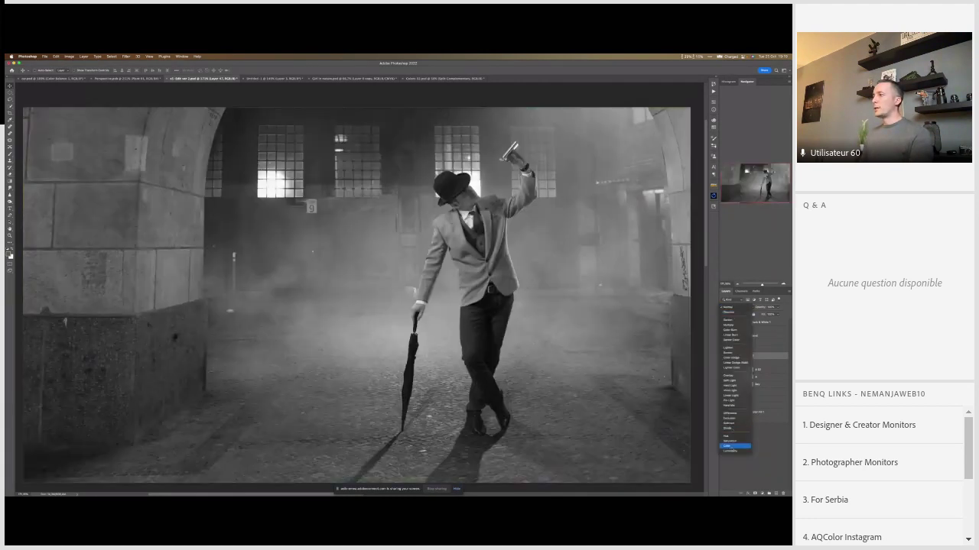
pyautogui.click(730, 453)
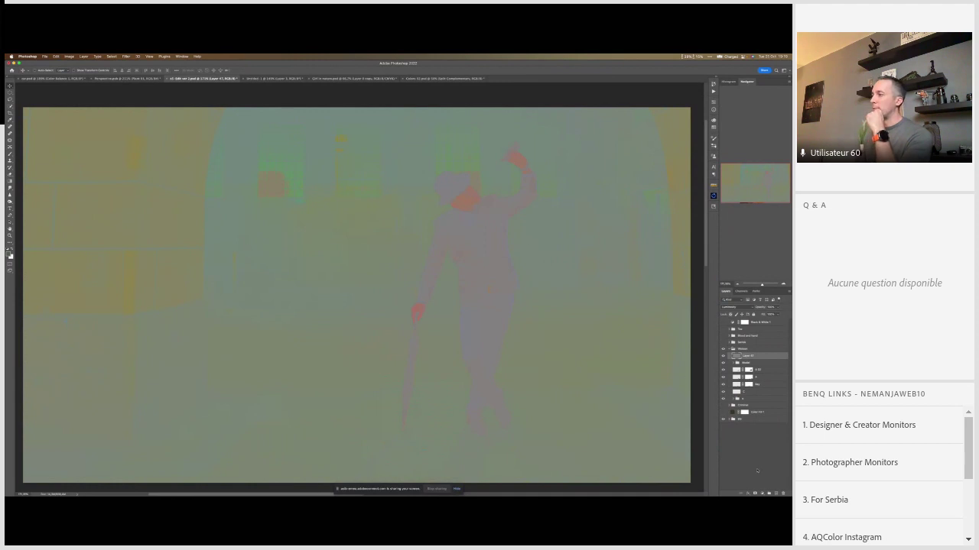
pyautogui.click(761, 493)
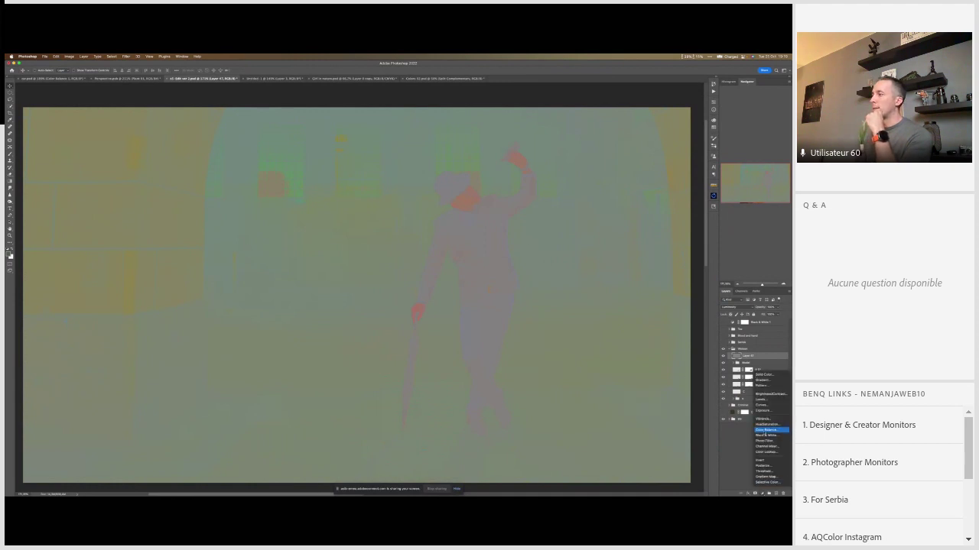
pyautogui.click(761, 424)
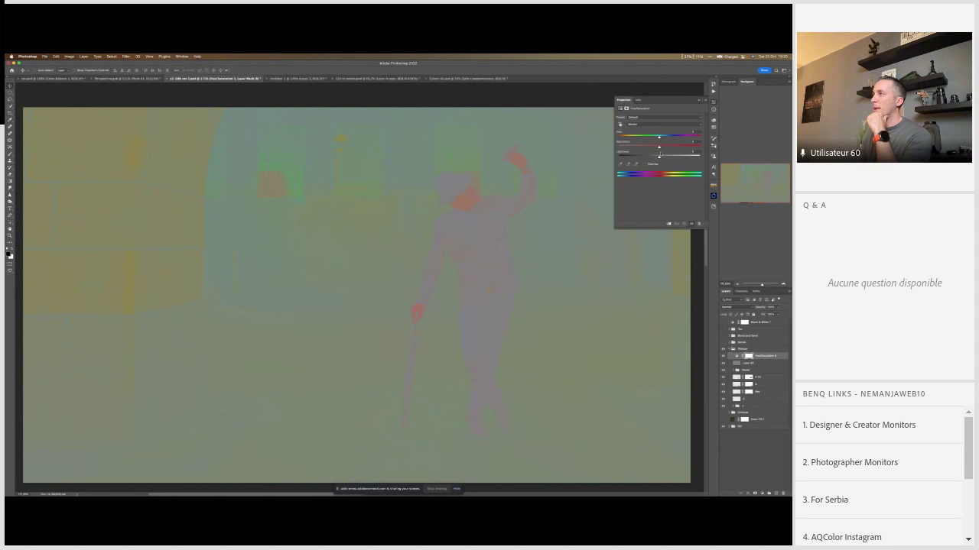
pyautogui.moveTo(676, 147); pyautogui.dragTo(700, 148)
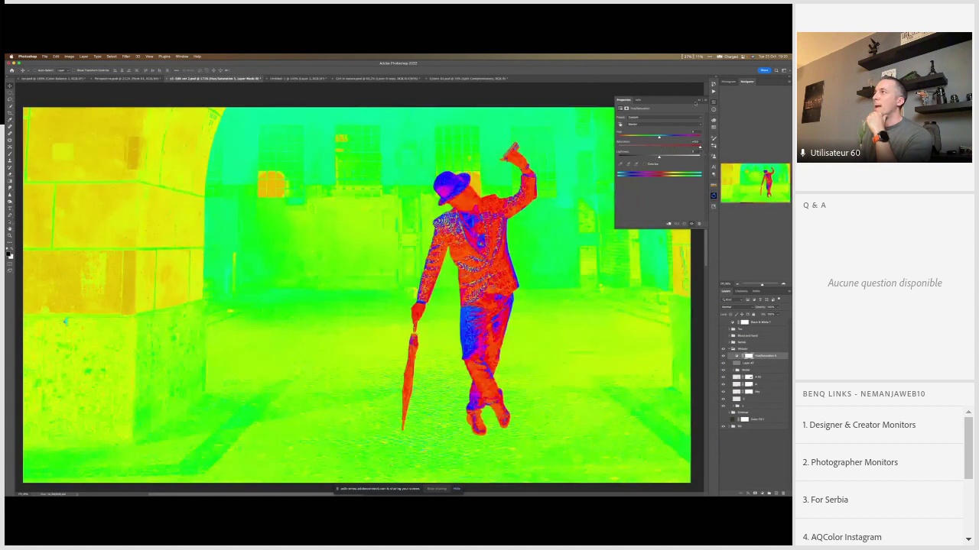
pyautogui.click(699, 100)
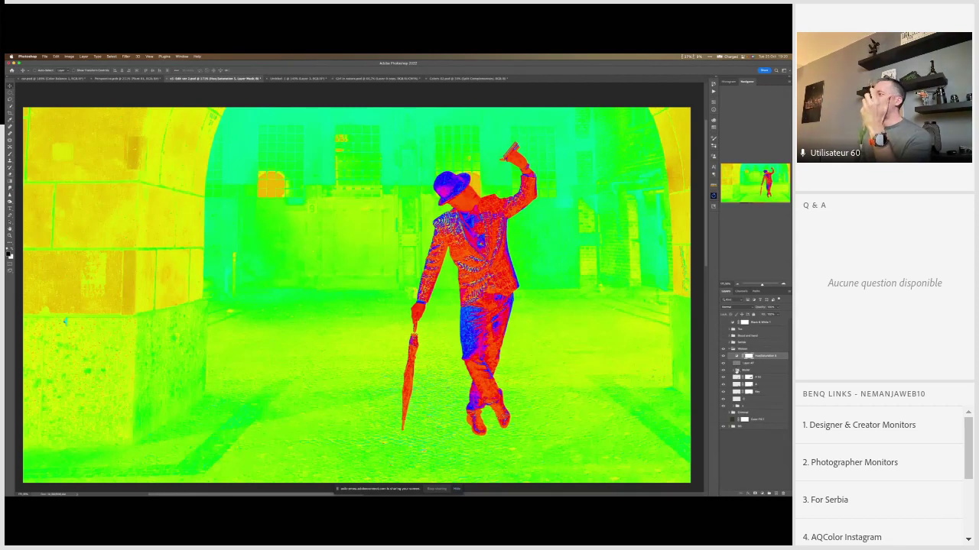
# Step: Add a Selective Color adjustment layer clipped to the man's uppermost subgroup and target the Blacks
pyautogui.click(739, 370)
pyautogui.click(762, 494)
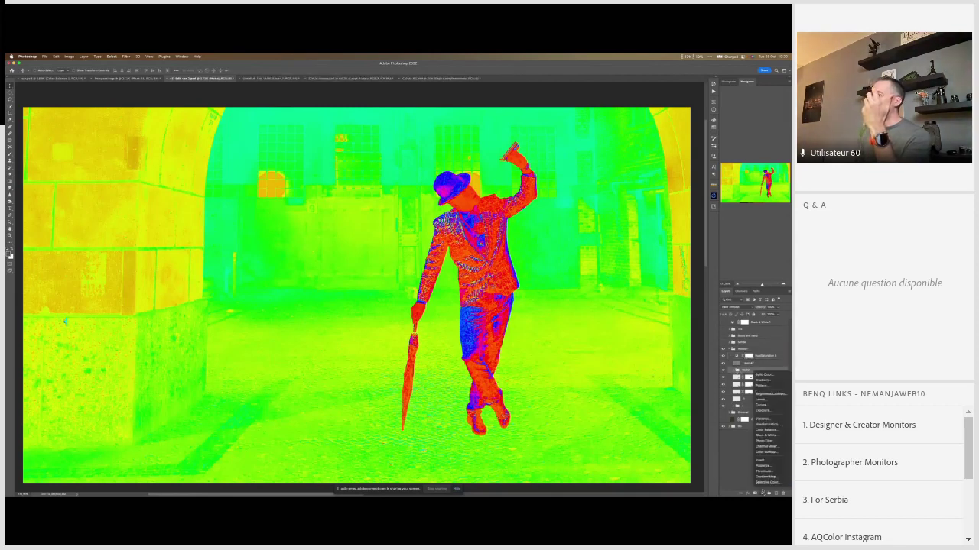
pyautogui.click(767, 483)
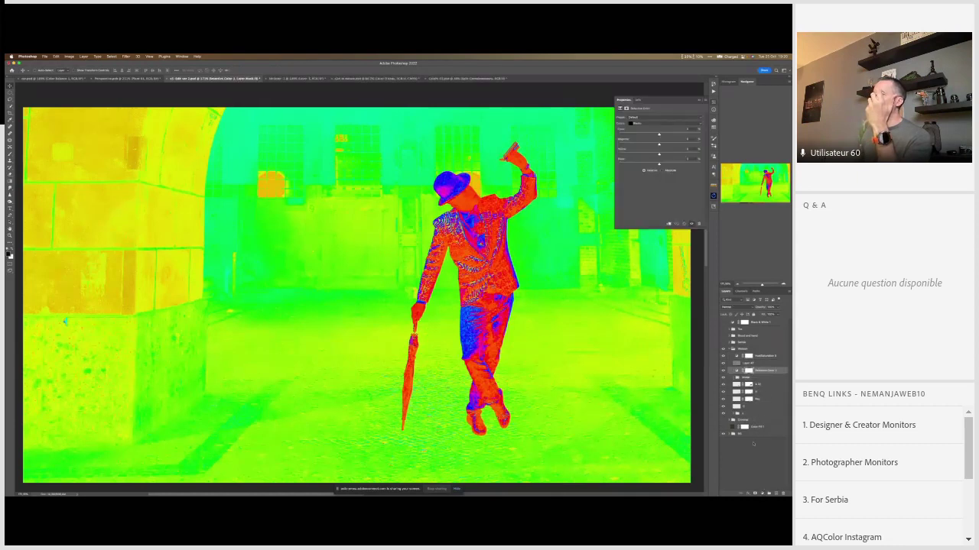
pyautogui.click(669, 223)
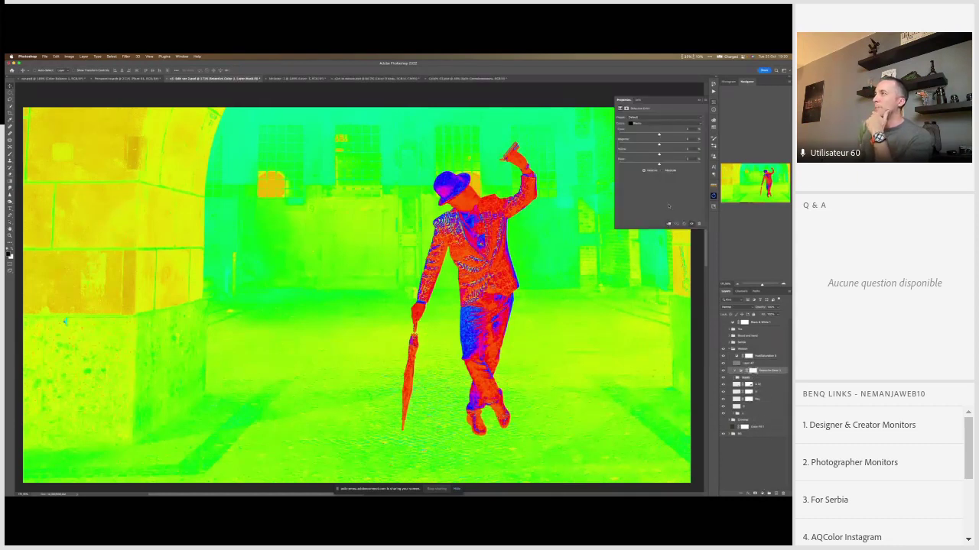
pyautogui.click(641, 123)
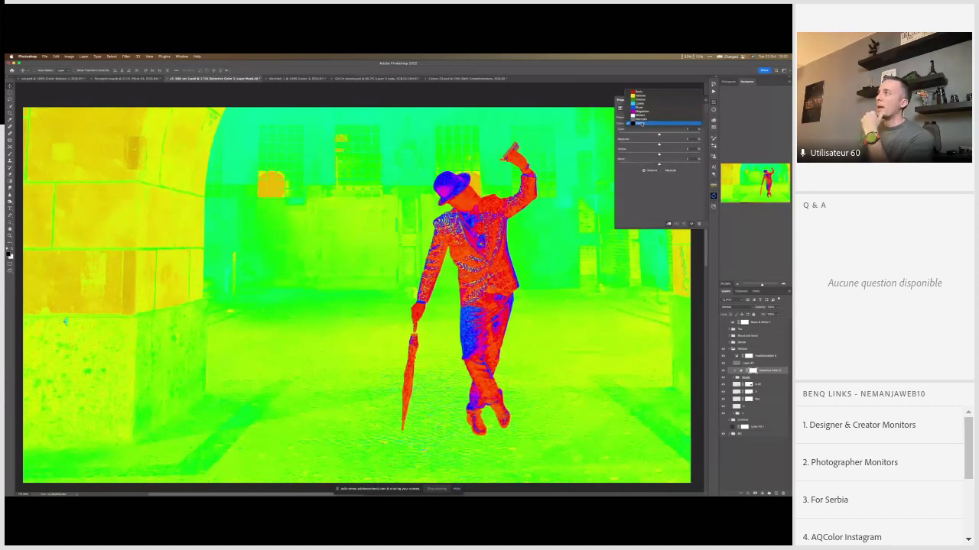
pyautogui.click(641, 123)
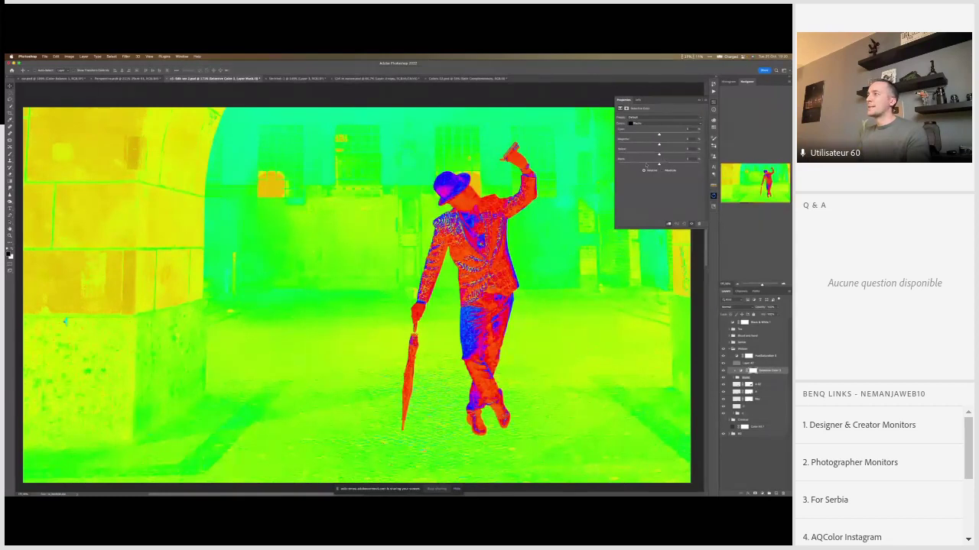
# Step: Lower Cyan and Magenta slightly in the Blacks, and compare the composite with the gray and Hue/Saturation check layers hidden and shown
pyautogui.moveTo(659, 135); pyautogui.dragTo(650, 144)
pyautogui.press('super+z')
pyautogui.press('super+z')
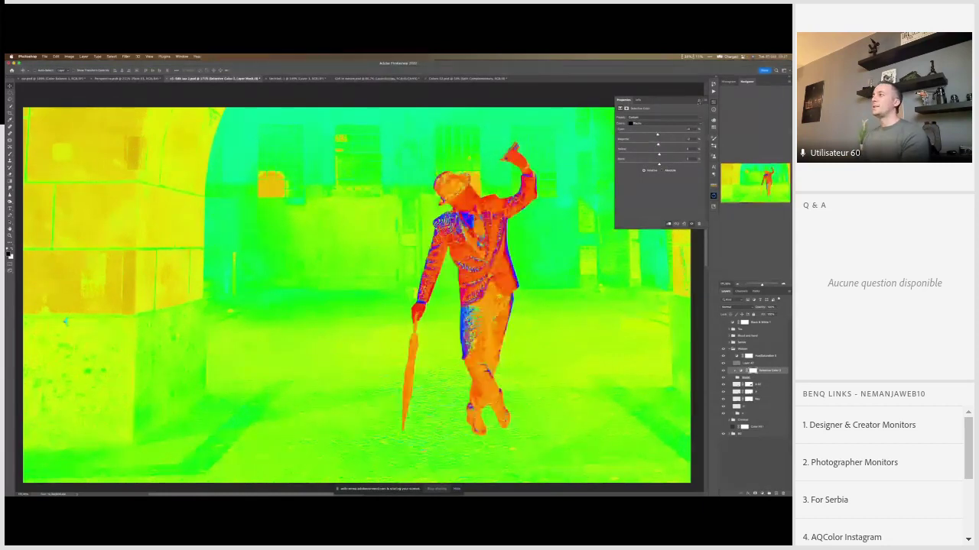
pyautogui.click(699, 101)
pyautogui.moveTo(723, 357); pyautogui.dragTo(724, 363)
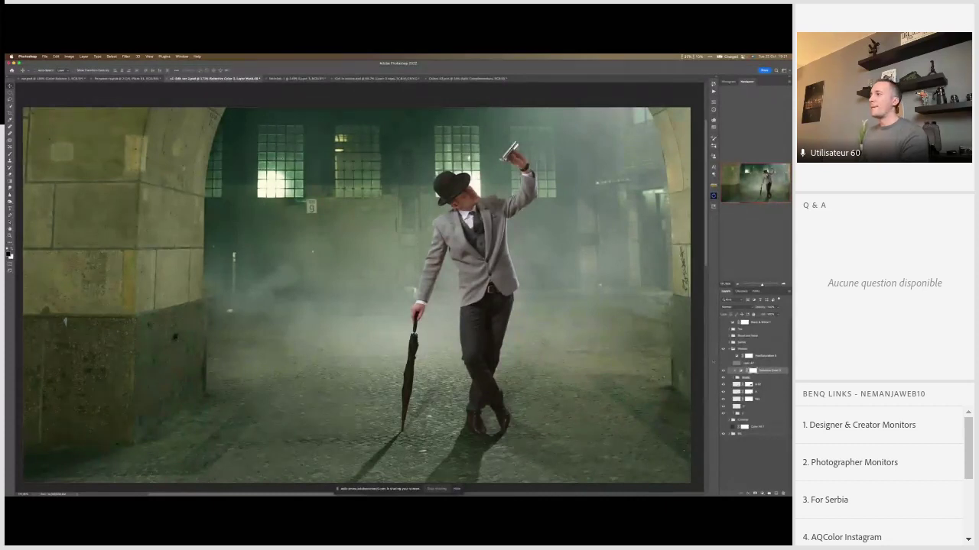
pyautogui.click(723, 364)
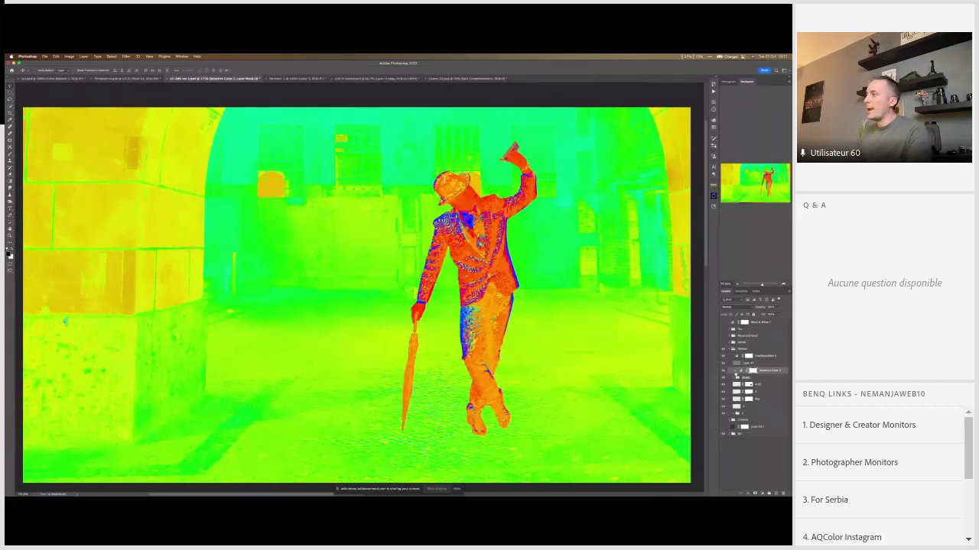
# Step: Reopen the Selective Color adjustment, raise Cyan in the Blacks to about +20, and fine-tune Magenta and Yellow
pyautogui.doubleClick(740, 371)
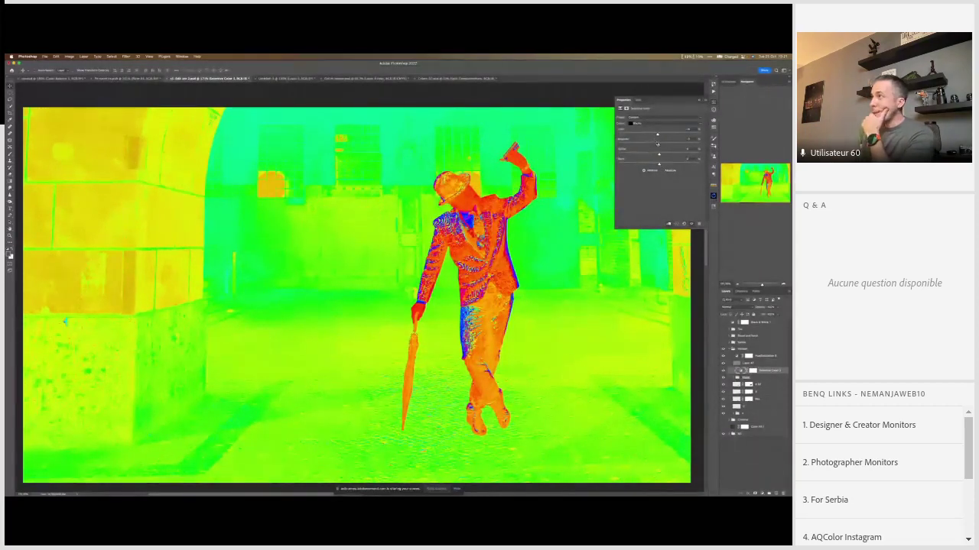
pyautogui.moveTo(657, 134); pyautogui.dragTo(667, 136)
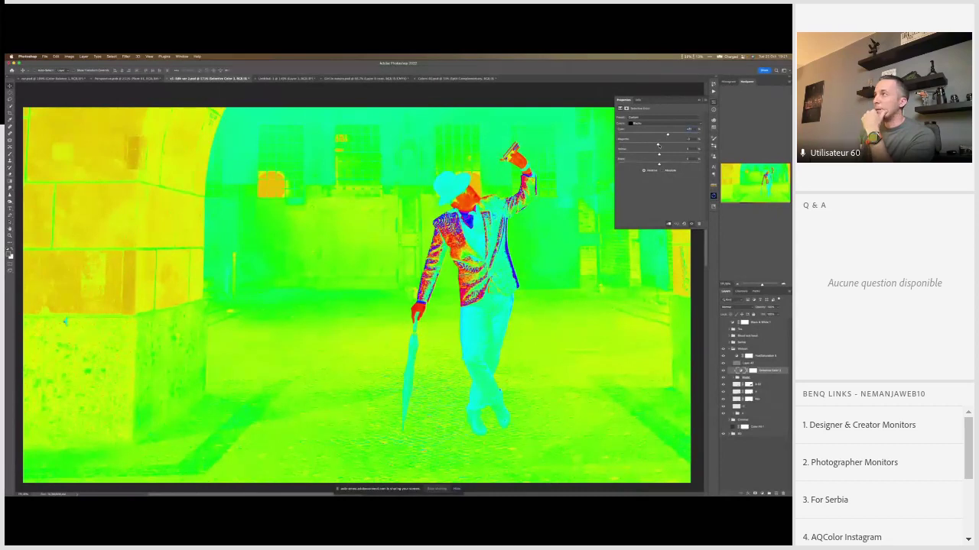
pyautogui.moveTo(658, 144)
pyautogui.mouseDown()
pyautogui.moveTo(649, 144)
pyautogui.moveTo(659, 156)
pyautogui.mouseUp()
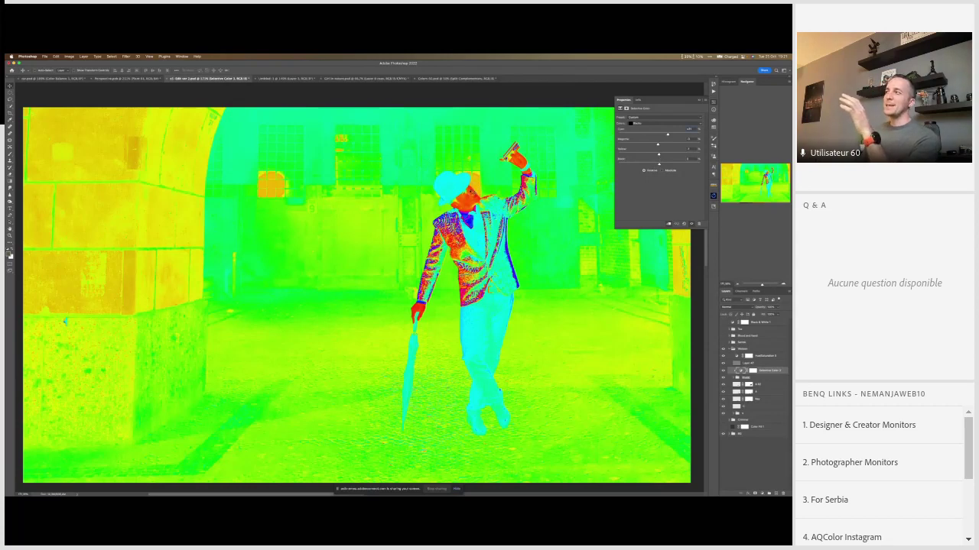
# Step: In the Neutrals, raise Cyan to about +8, lower Magenta and raise Yellow slightly, checking the composite without the check layers along the way
pyautogui.click(648, 124)
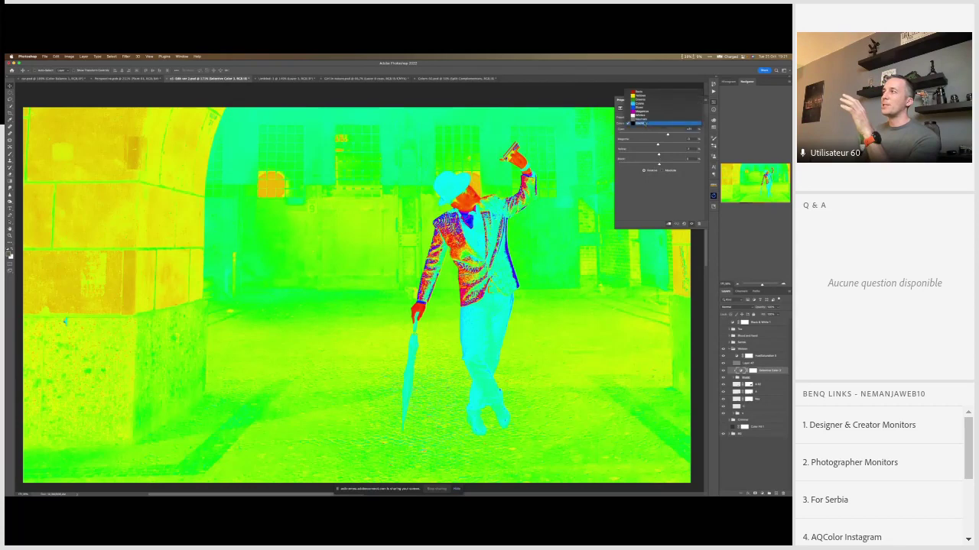
pyautogui.click(648, 120)
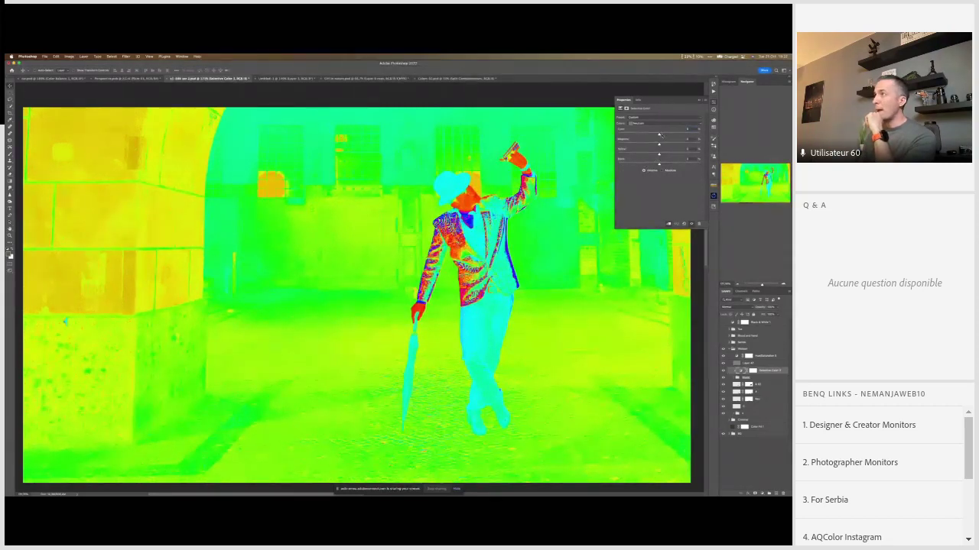
pyautogui.moveTo(659, 135); pyautogui.dragTo(660, 136)
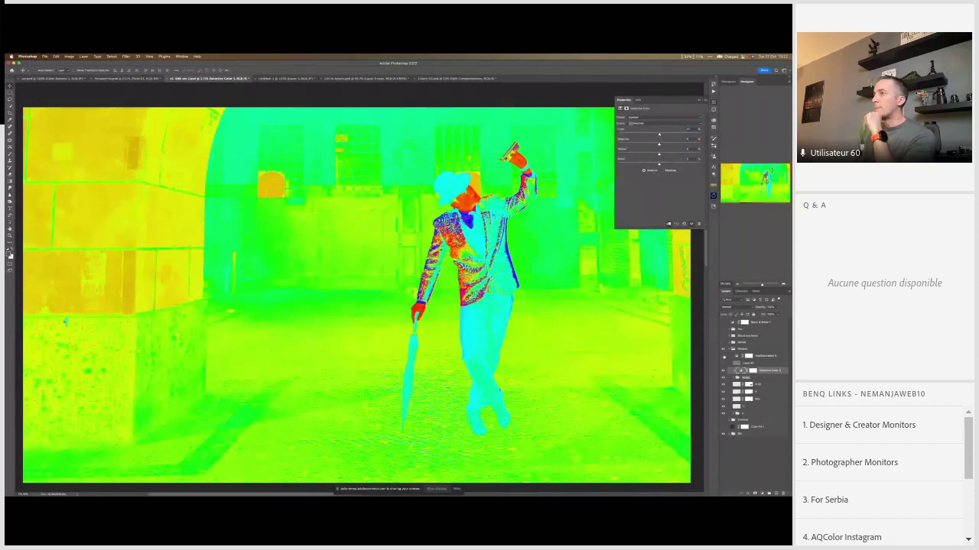
pyautogui.click(723, 364)
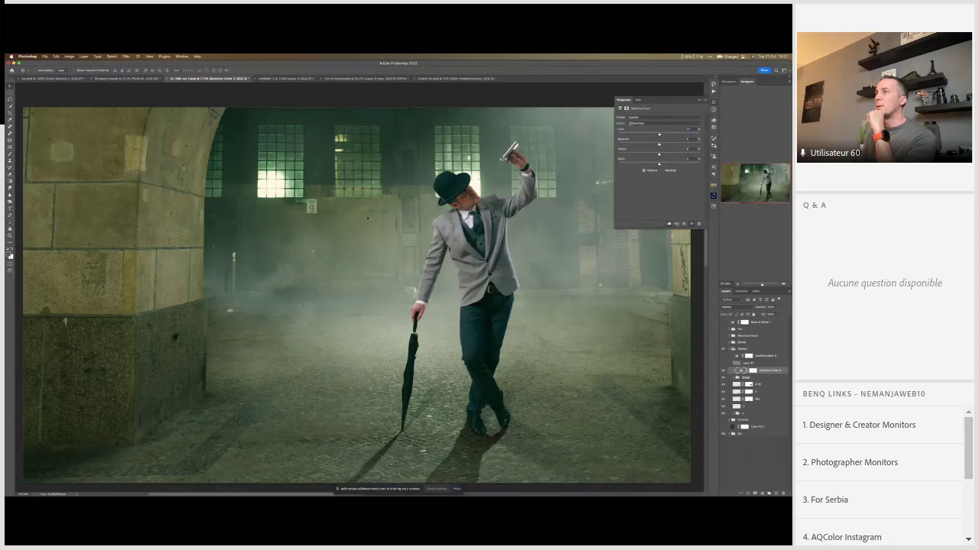
pyautogui.click(723, 363)
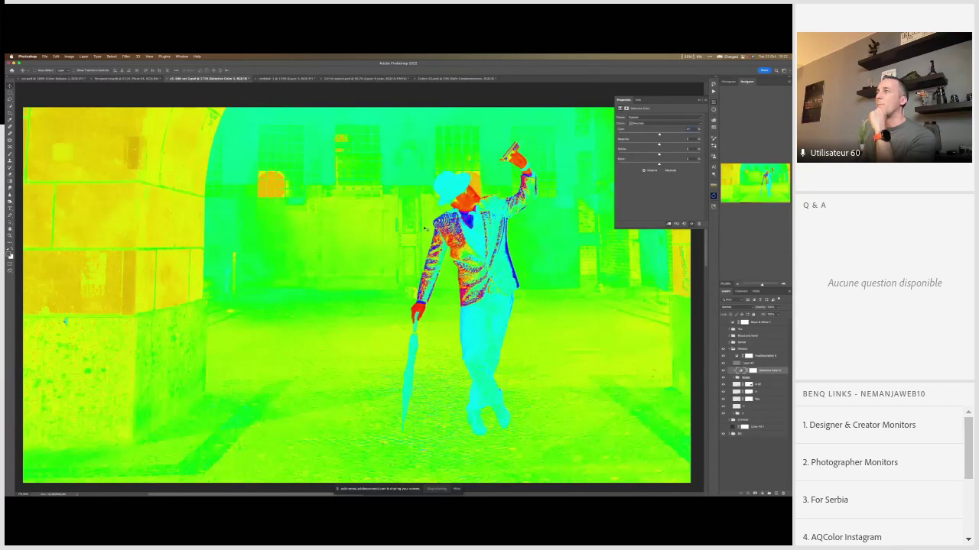
pyautogui.moveTo(660, 134); pyautogui.dragTo(663, 137)
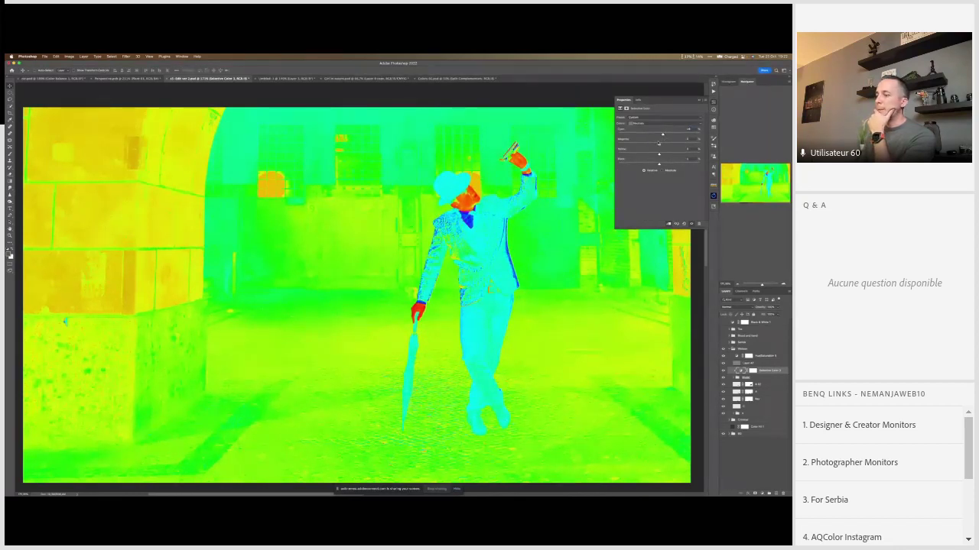
pyautogui.moveTo(658, 144); pyautogui.dragTo(657, 145)
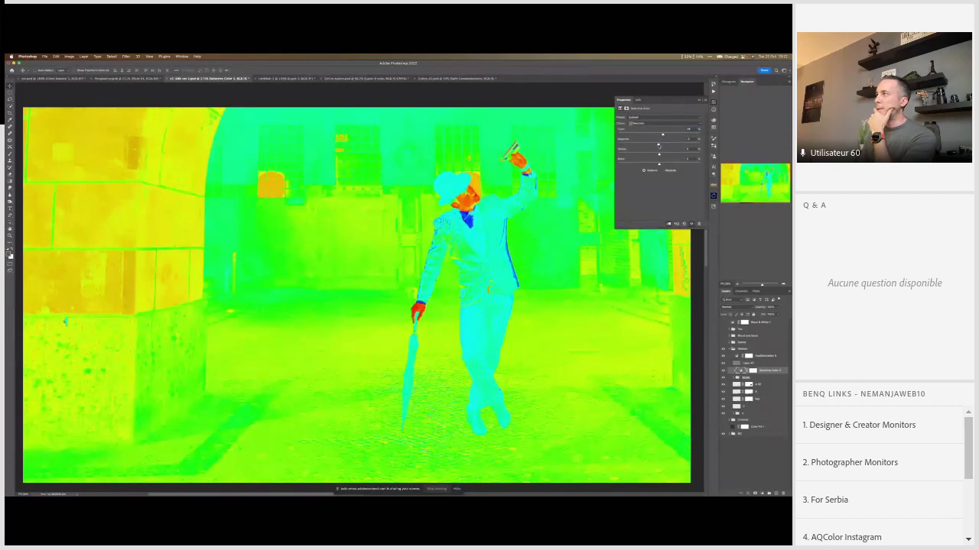
pyautogui.moveTo(659, 156); pyautogui.dragTo(661, 156)
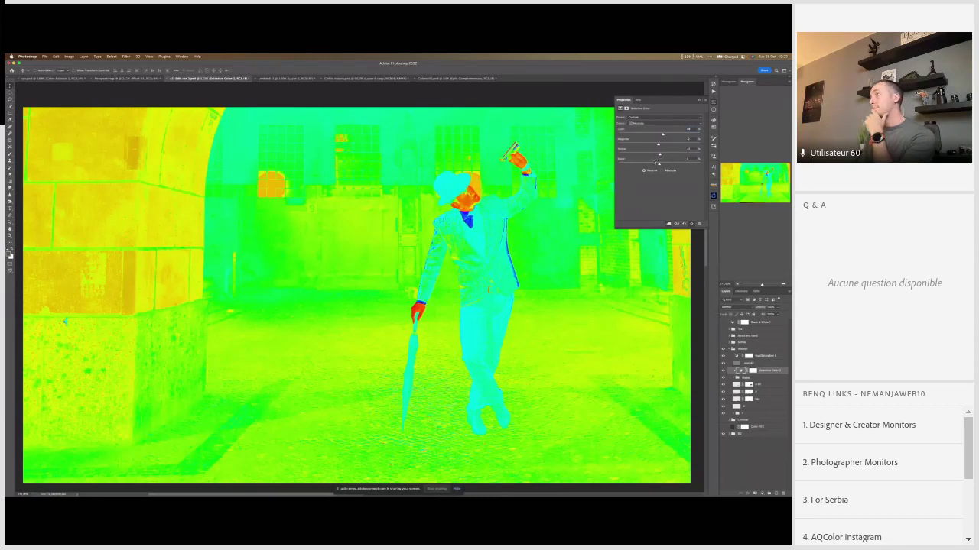
# Step: Switch the Selective Color adjustment to the Whites and compare the composite with the two check layers hidden and shown
pyautogui.click(649, 124)
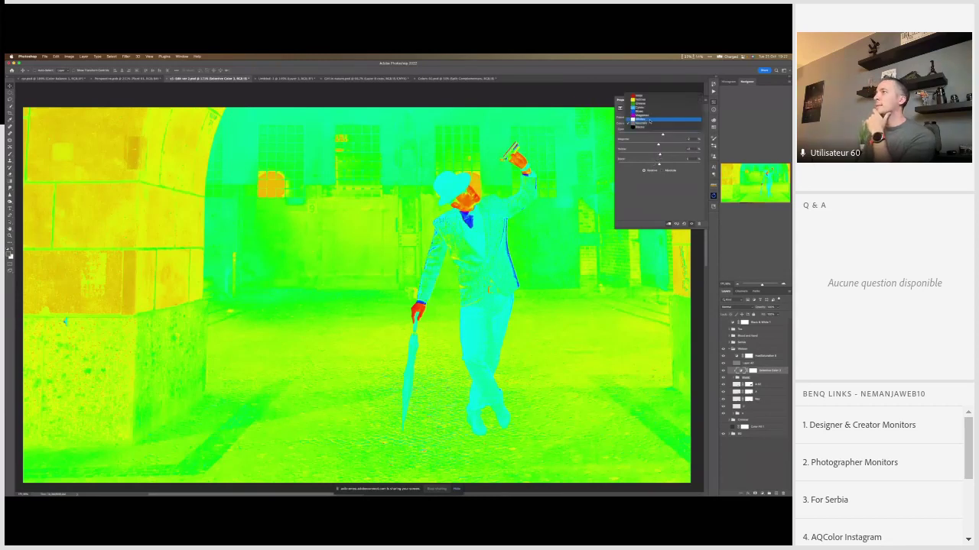
pyautogui.click(649, 120)
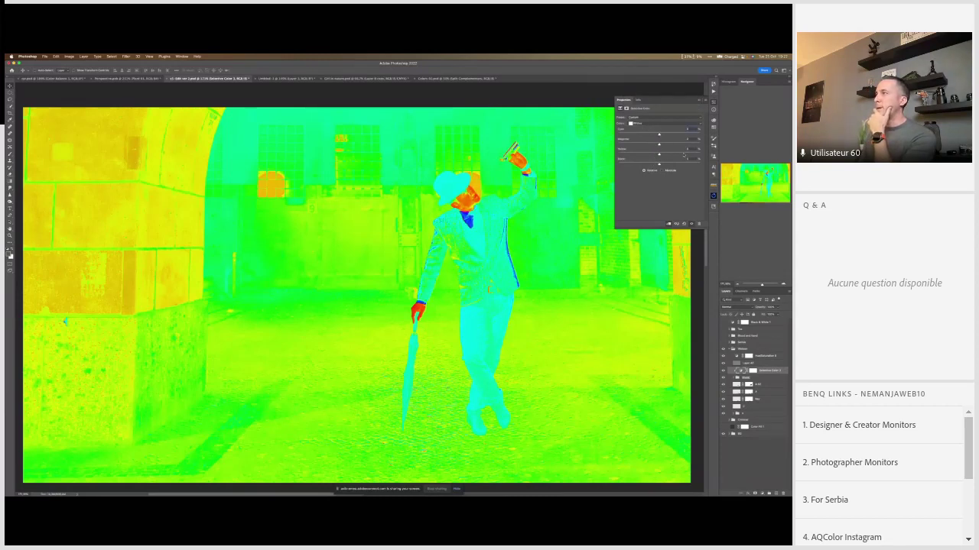
pyautogui.moveTo(723, 356); pyautogui.dragTo(724, 364)
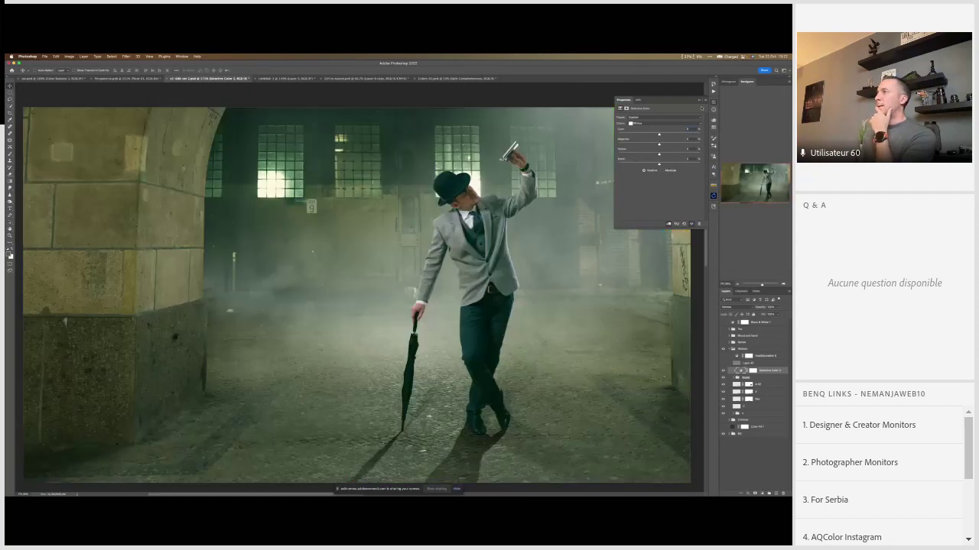
pyautogui.click(699, 100)
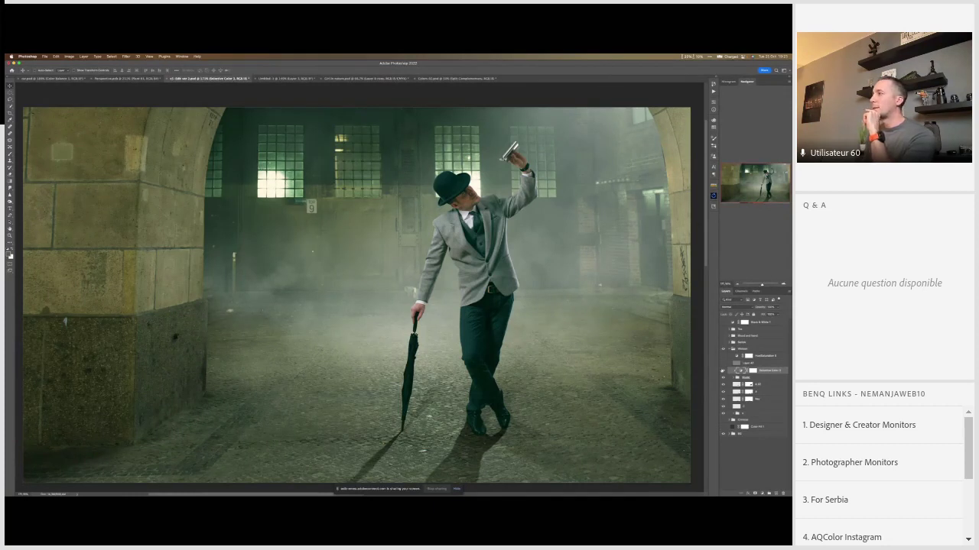
pyautogui.moveTo(723, 364); pyautogui.dragTo(724, 356)
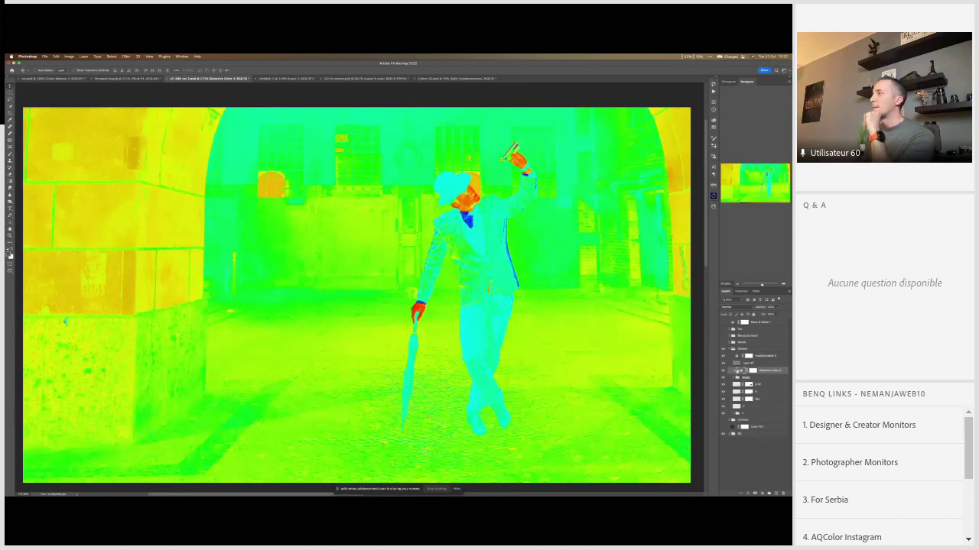
# Step: In the Whites, raise Cyan, lower Magenta slightly and raise Yellow strongly, then hide the Selective Color layer to compare the man's original colors
pyautogui.doubleClick(739, 370)
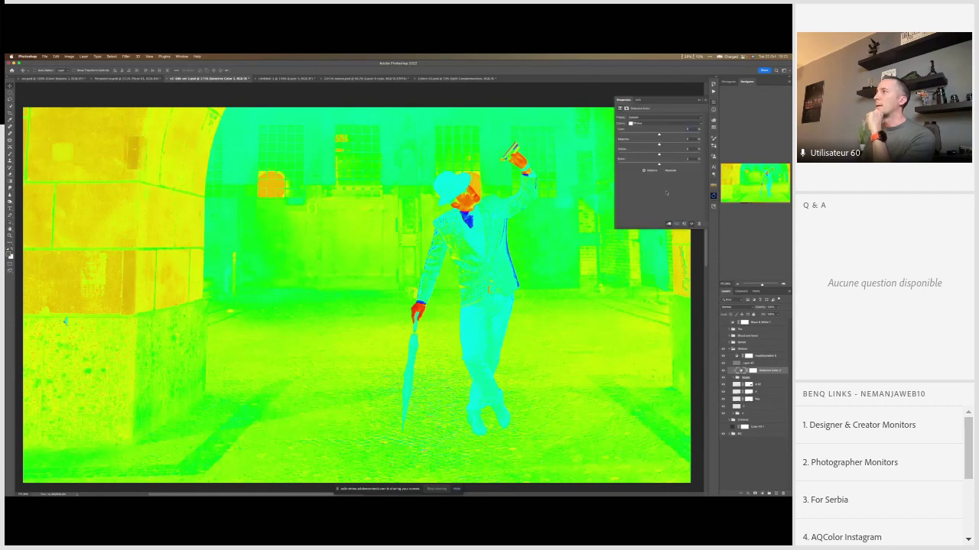
pyautogui.moveTo(667, 136)
pyautogui.mouseDown()
pyautogui.moveTo(679, 139)
pyautogui.moveTo(670, 139)
pyautogui.mouseUp()
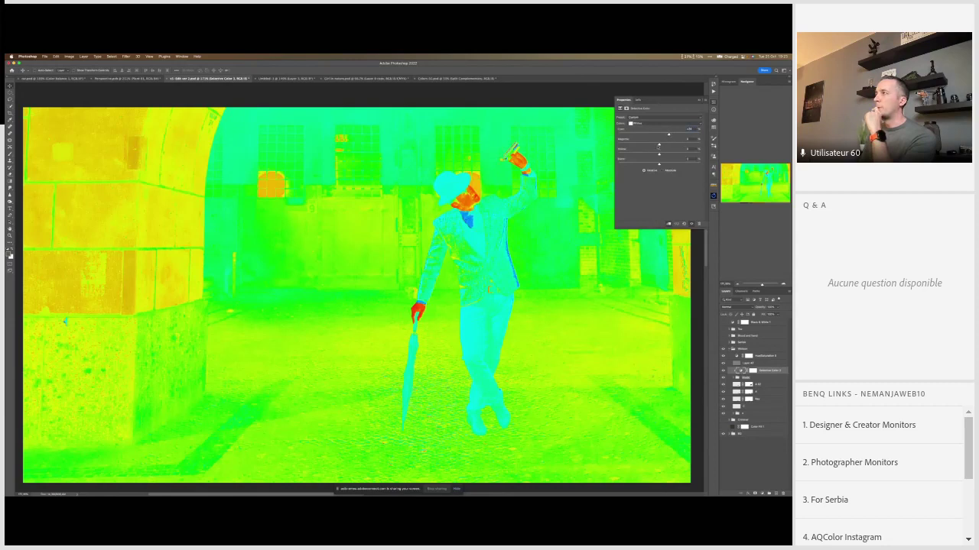
pyautogui.moveTo(660, 145); pyautogui.dragTo(655, 146)
pyautogui.moveTo(669, 156); pyautogui.dragTo(676, 158)
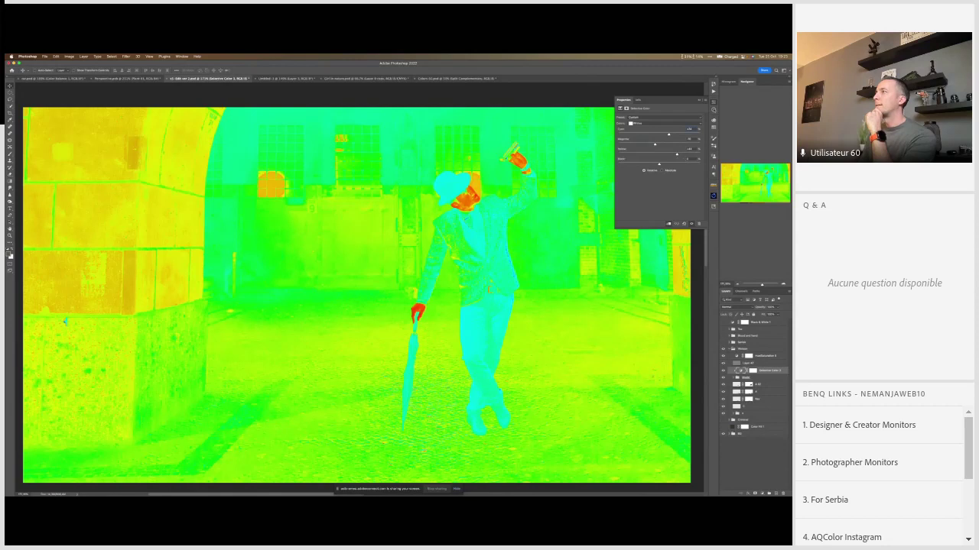
pyautogui.click(698, 100)
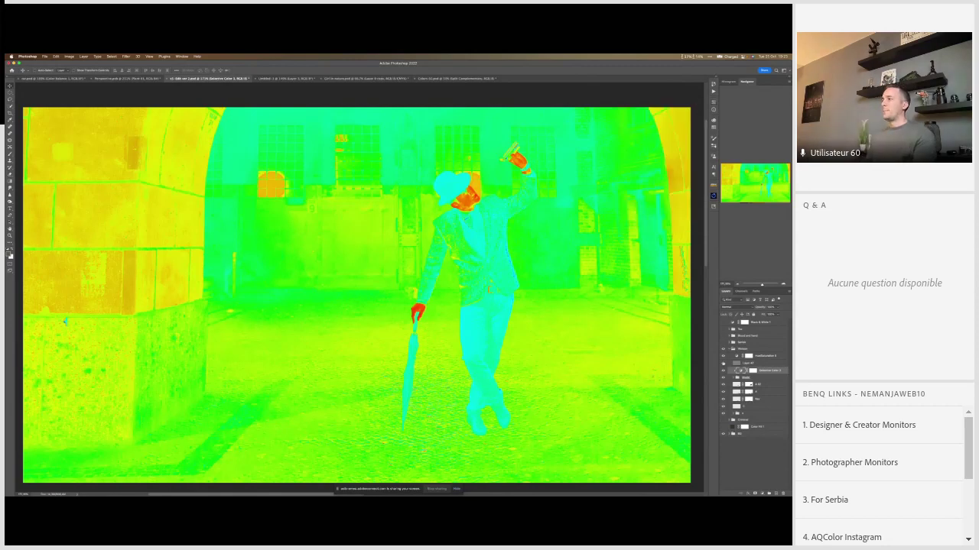
pyautogui.click(724, 370)
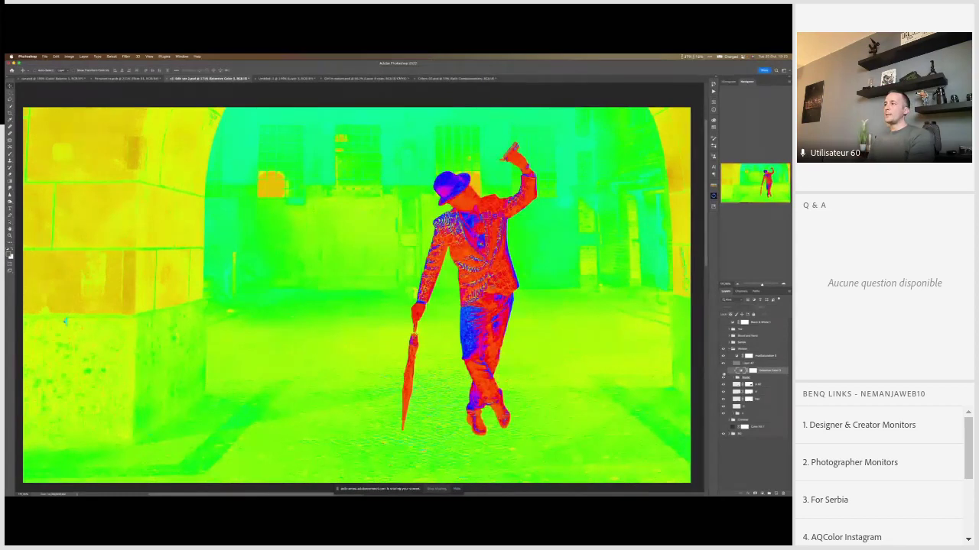
# Step: Show the Selective Color layer again, hide the two check layers, and compare the man's colors with and without the adjustment
pyautogui.click(723, 371)
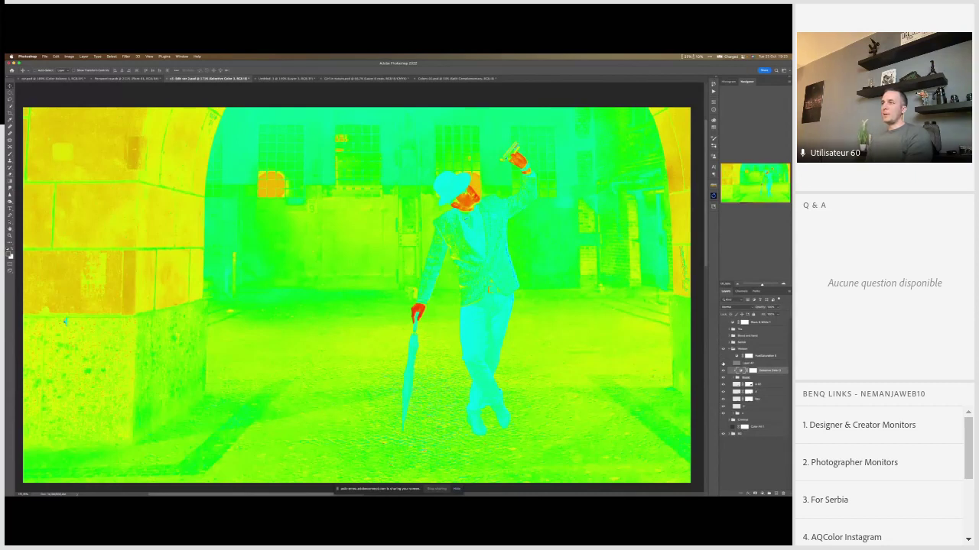
pyautogui.click(723, 364)
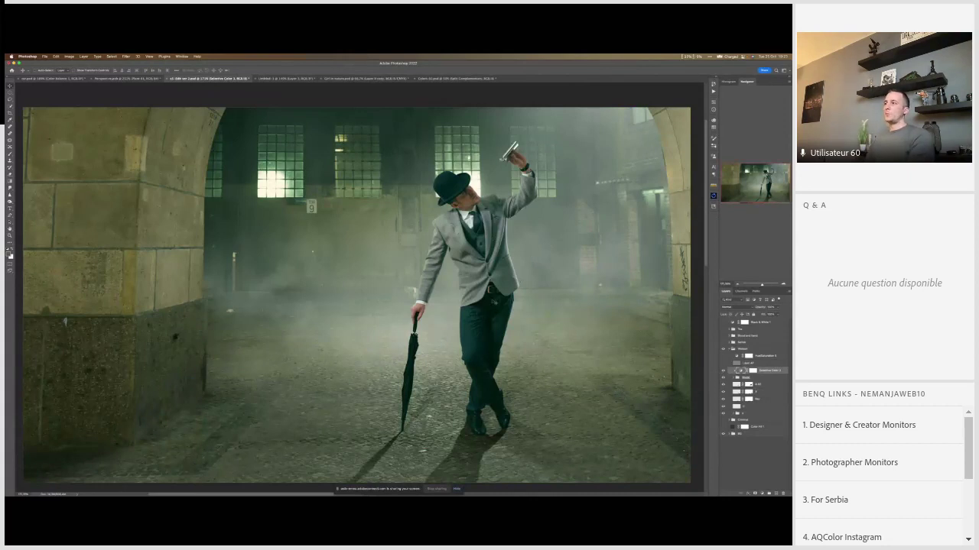
pyautogui.click(723, 371)
pyautogui.click(723, 372)
pyautogui.click(722, 372)
pyautogui.click(722, 371)
pyautogui.click(722, 372)
pyautogui.click(723, 372)
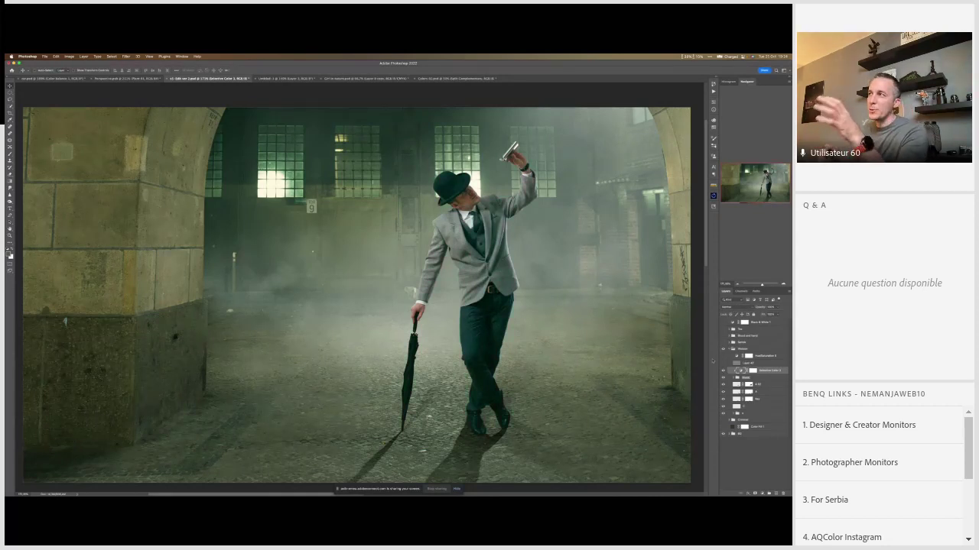
pyautogui.moveTo(514, 277); pyautogui.dragTo(516, 276)
pyautogui.scroll(-2, 516, 277)
pyautogui.scroll(2, 516, 278)
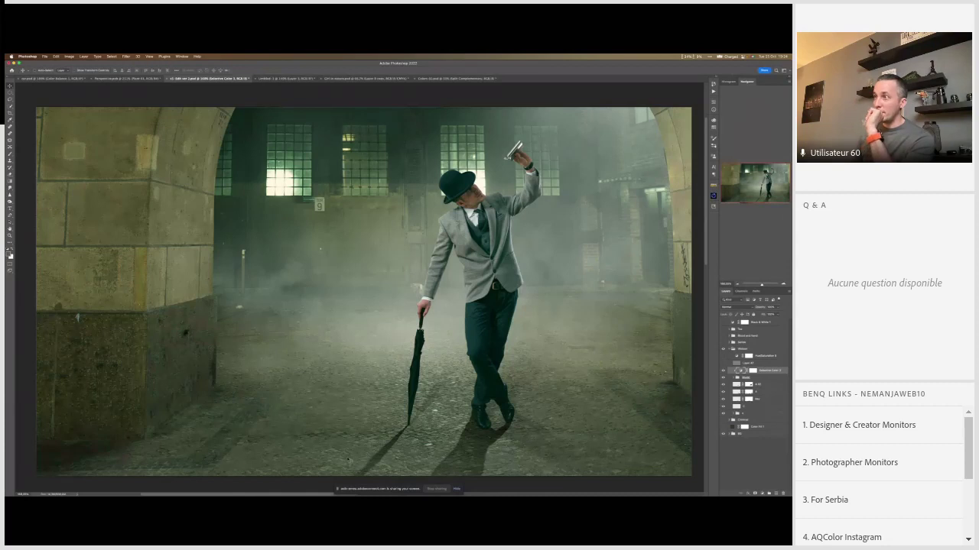
# Step: Switch to Lightroom Classic, review the color harmony of the Warrior Challenge composites one by one, and return to Photoshop
pyautogui.moveTo(413, 492)
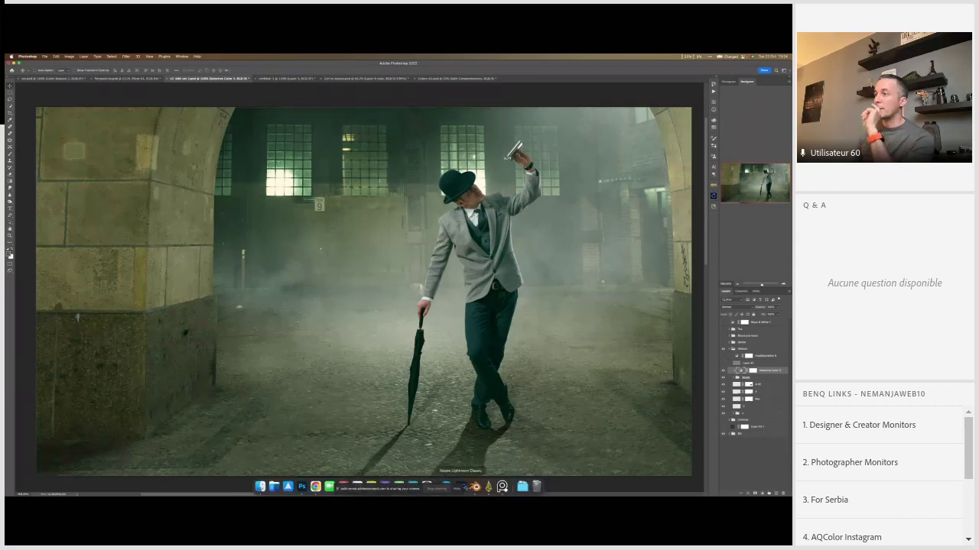
pyautogui.click(461, 487)
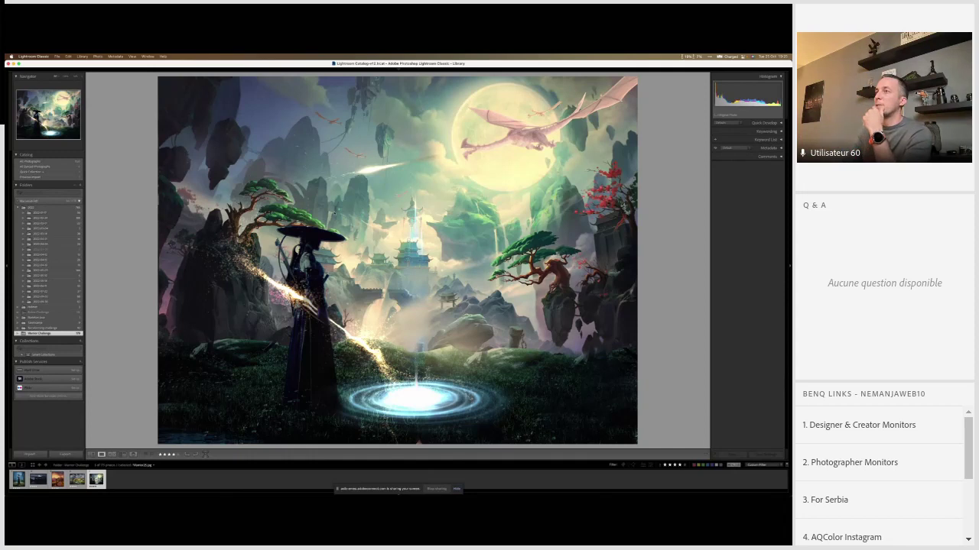
pyautogui.press('Left')
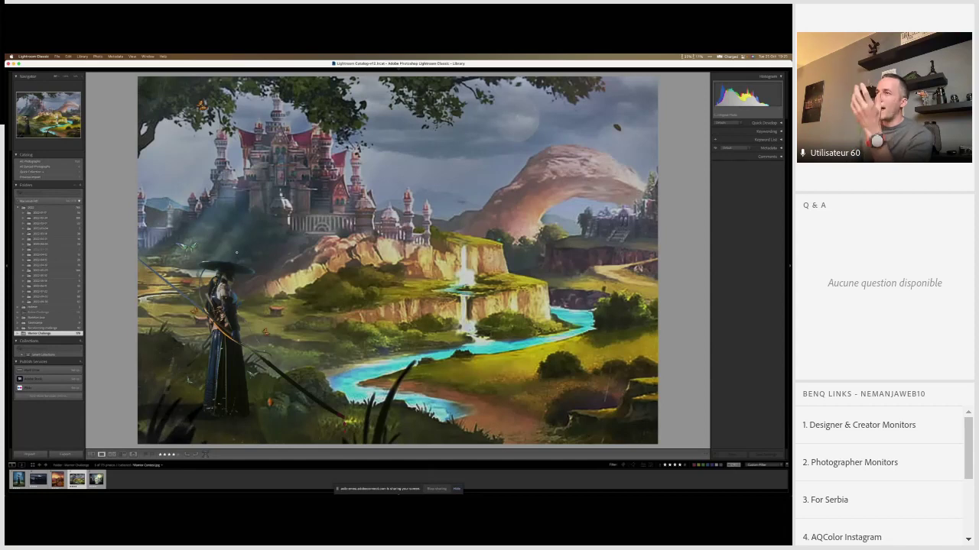
pyautogui.press('Left')
pyautogui.press('Right')
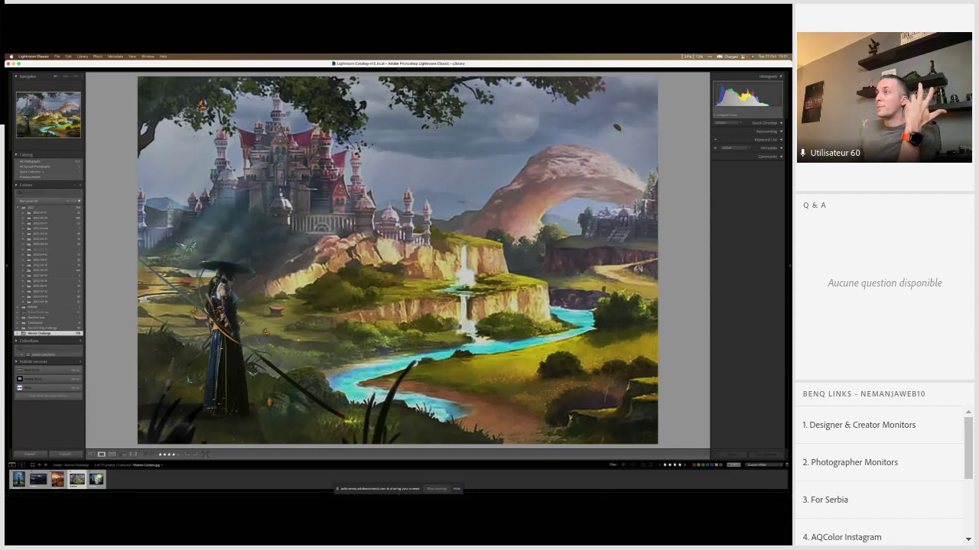
pyautogui.press('Left')
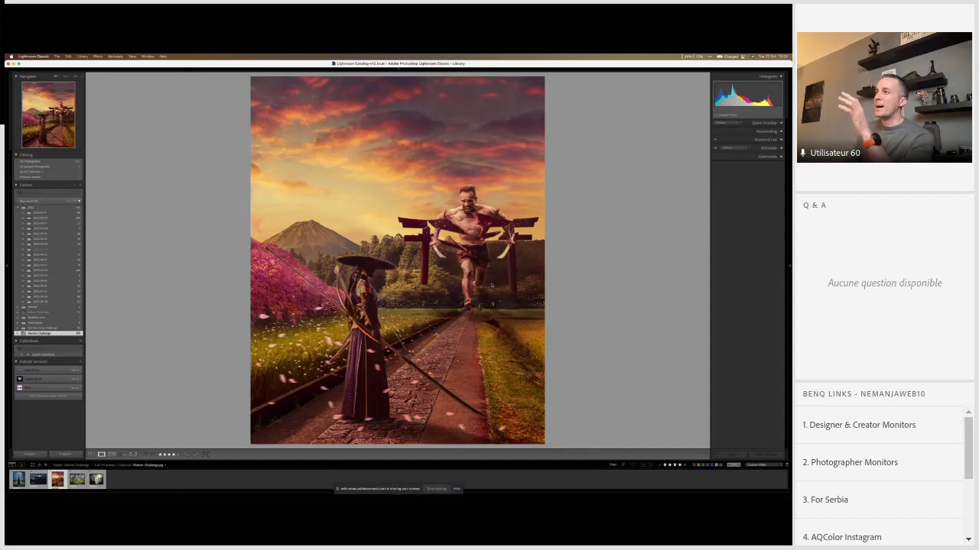
pyautogui.press('Left')
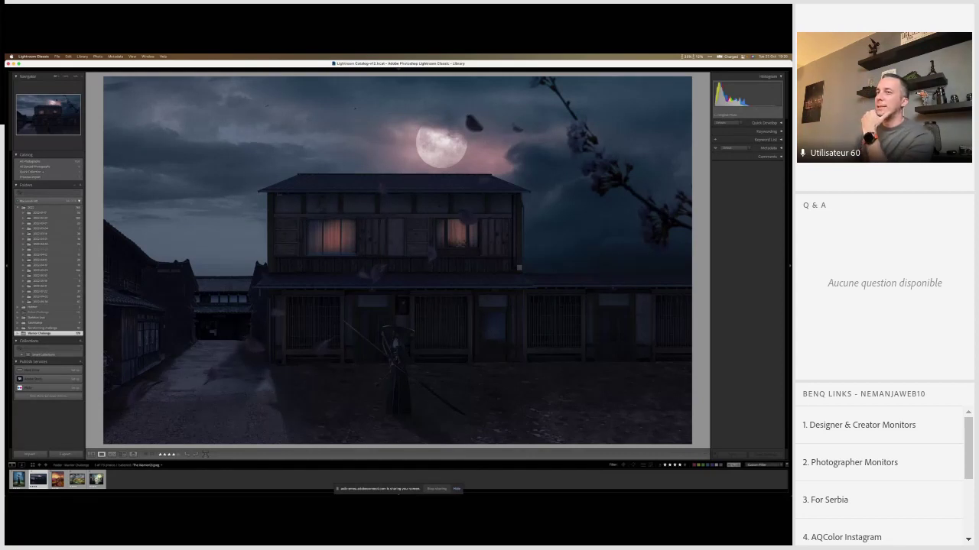
pyautogui.press('Left')
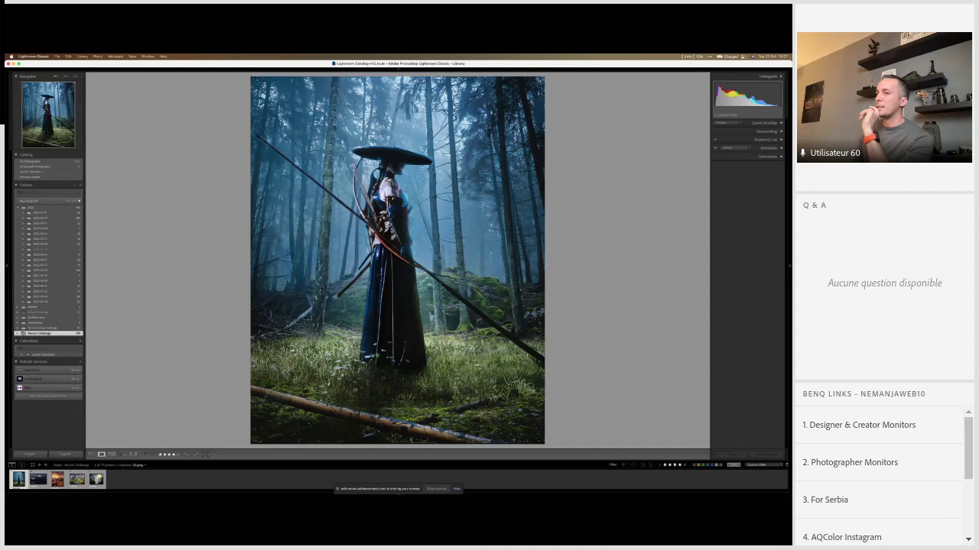
pyautogui.moveTo(307, 491)
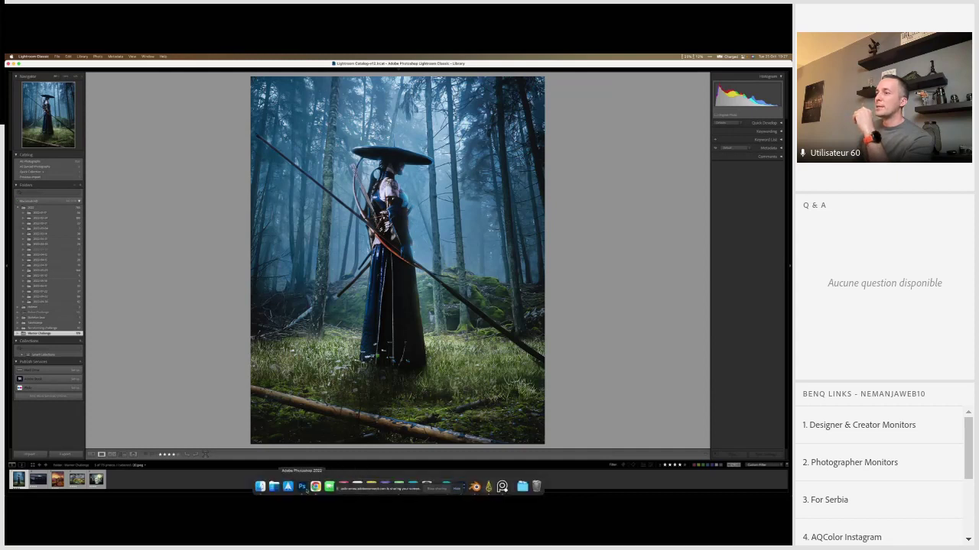
pyautogui.click(303, 487)
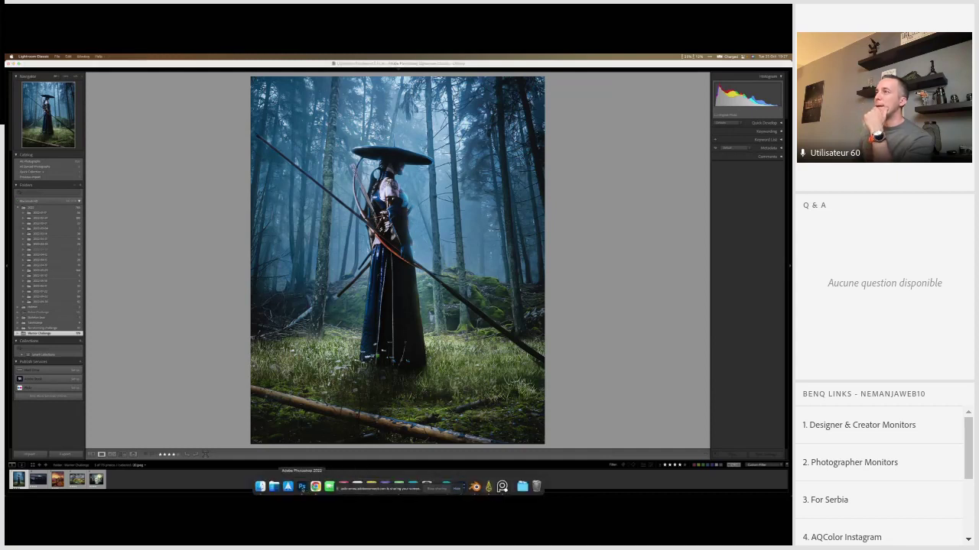